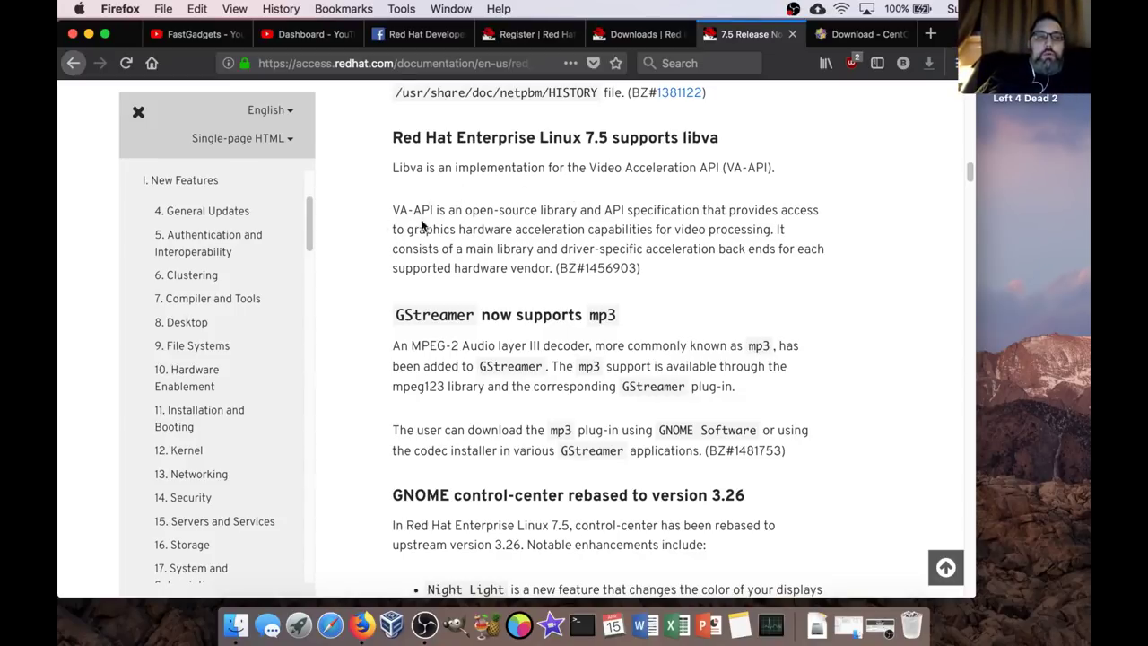
Read through the RHEL 7.5 release notes and table of contents, then hide Firefox with Cmd+H.
scroll(568, 249, "down", 3)
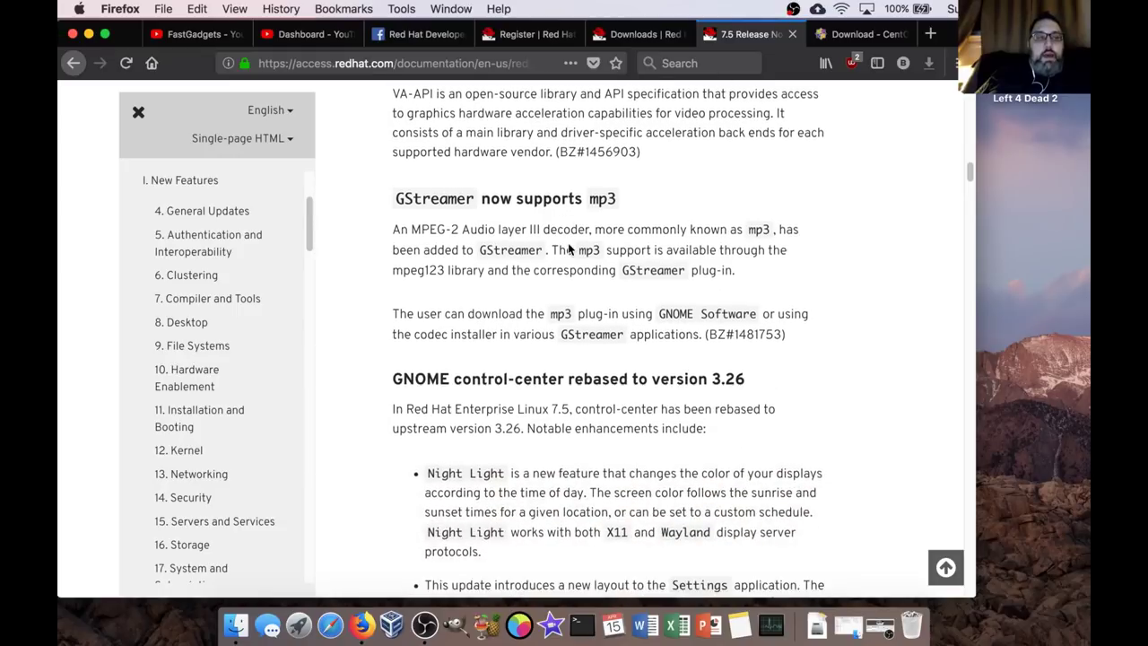
scroll(568, 250, "down", 2)
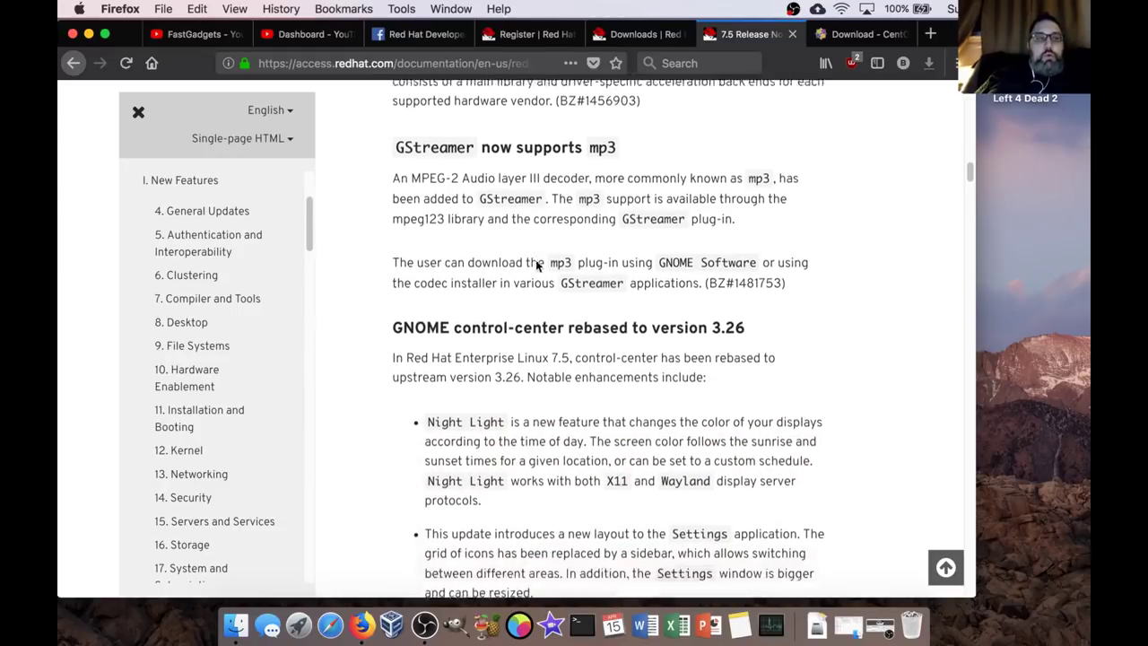
scroll(536, 265, "down", 2)
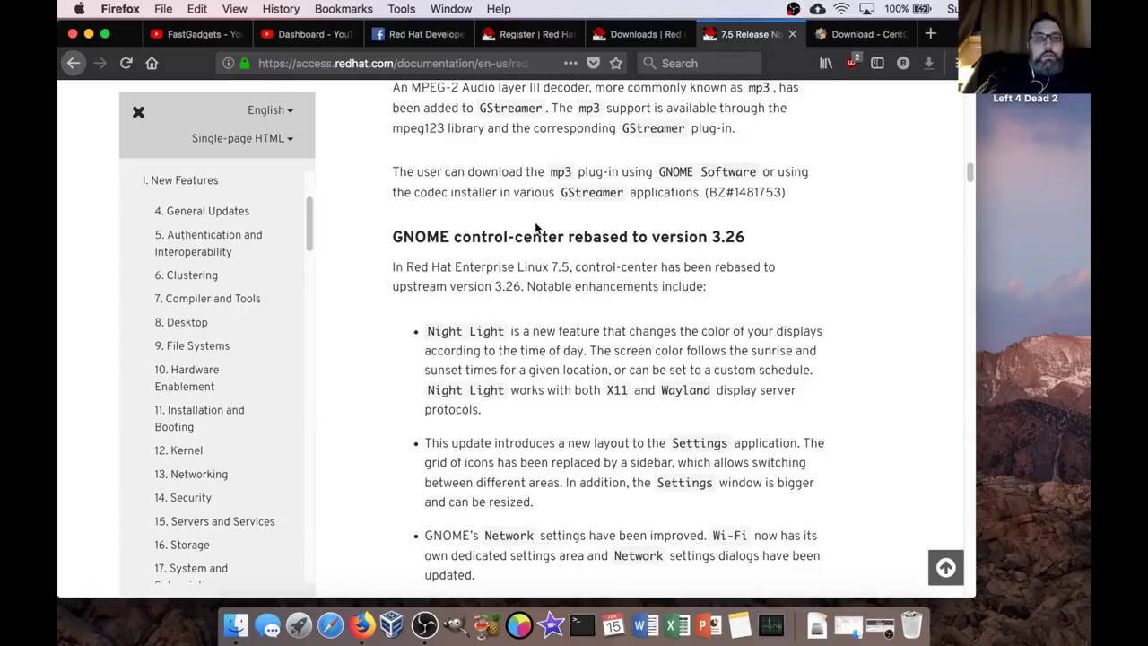
scroll(535, 243, "down", 3)
scroll(535, 254, "up", 1)
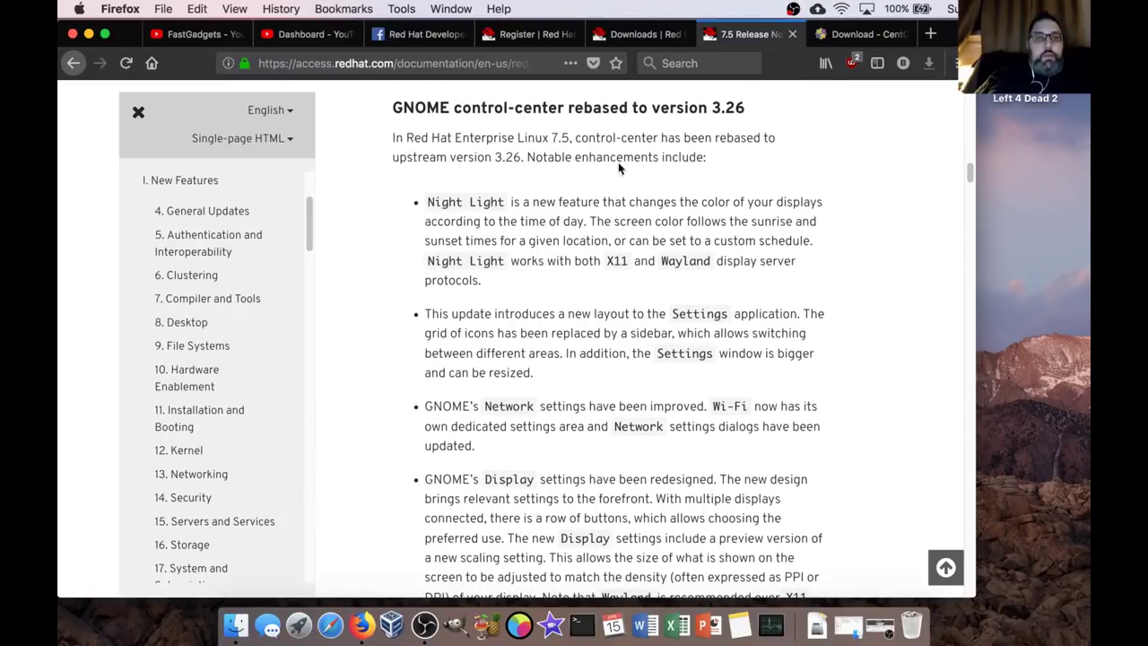
scroll(618, 261, "down", 3)
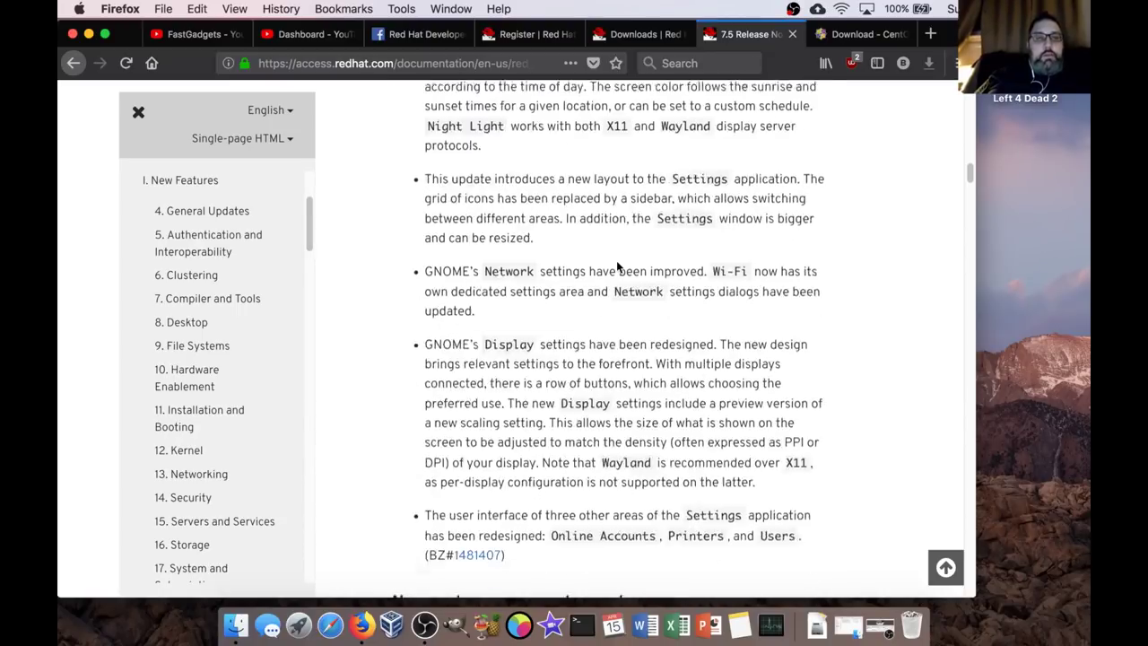
scroll(616, 260, "down", 5)
scroll(617, 260, "down", 2)
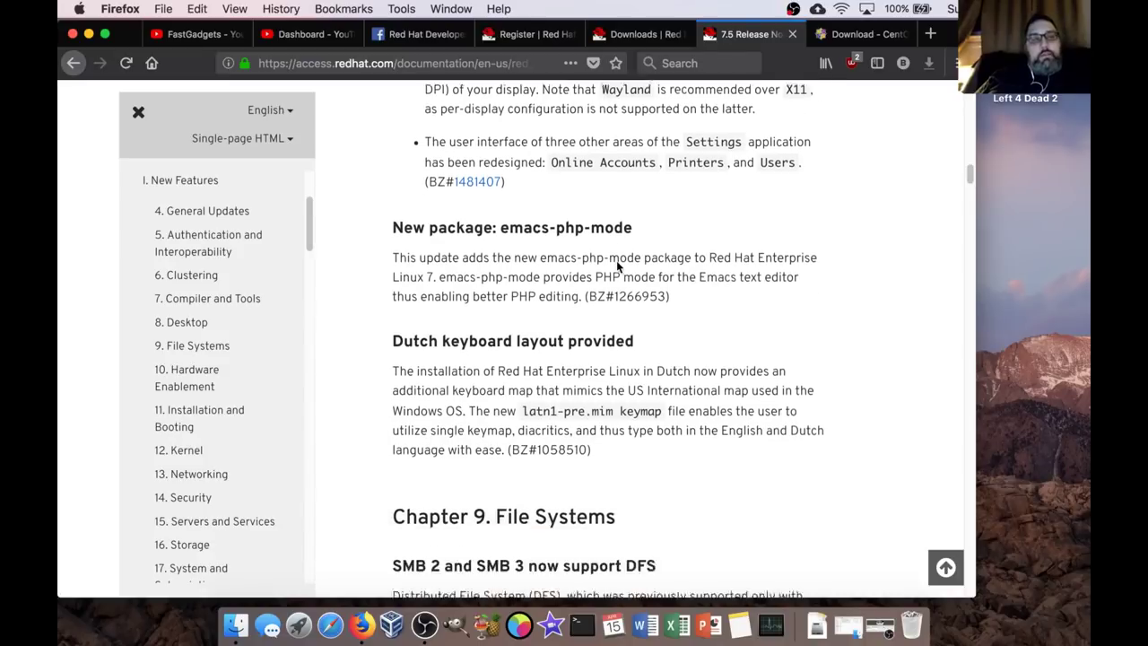
scroll(616, 261, "down", 6)
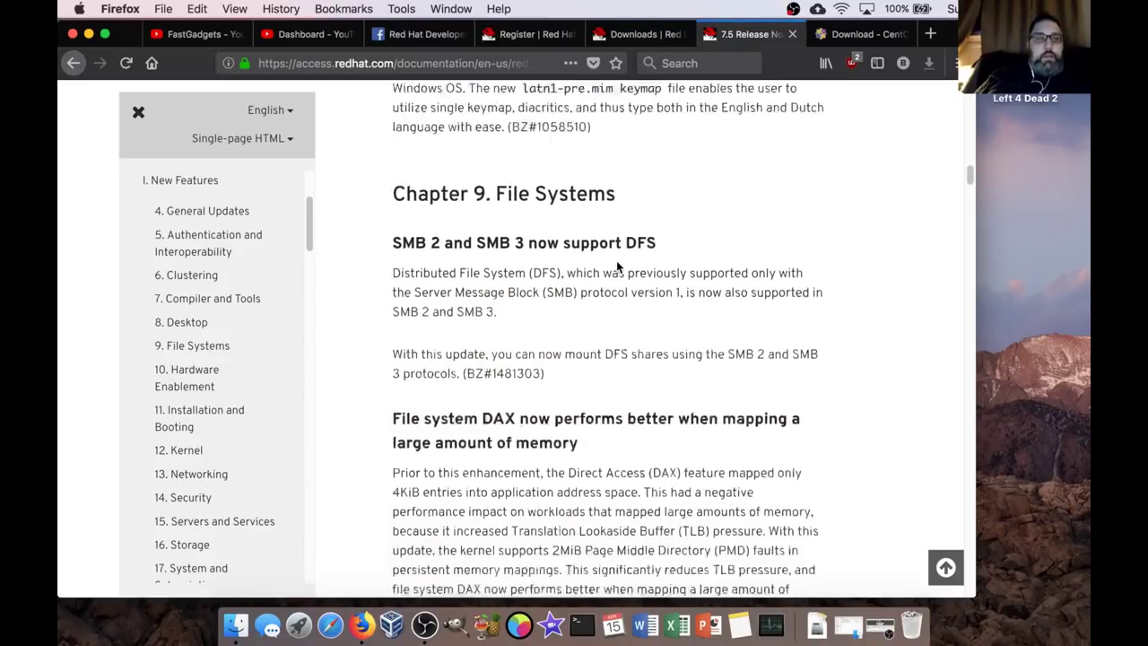
scroll(616, 260, "down", 2)
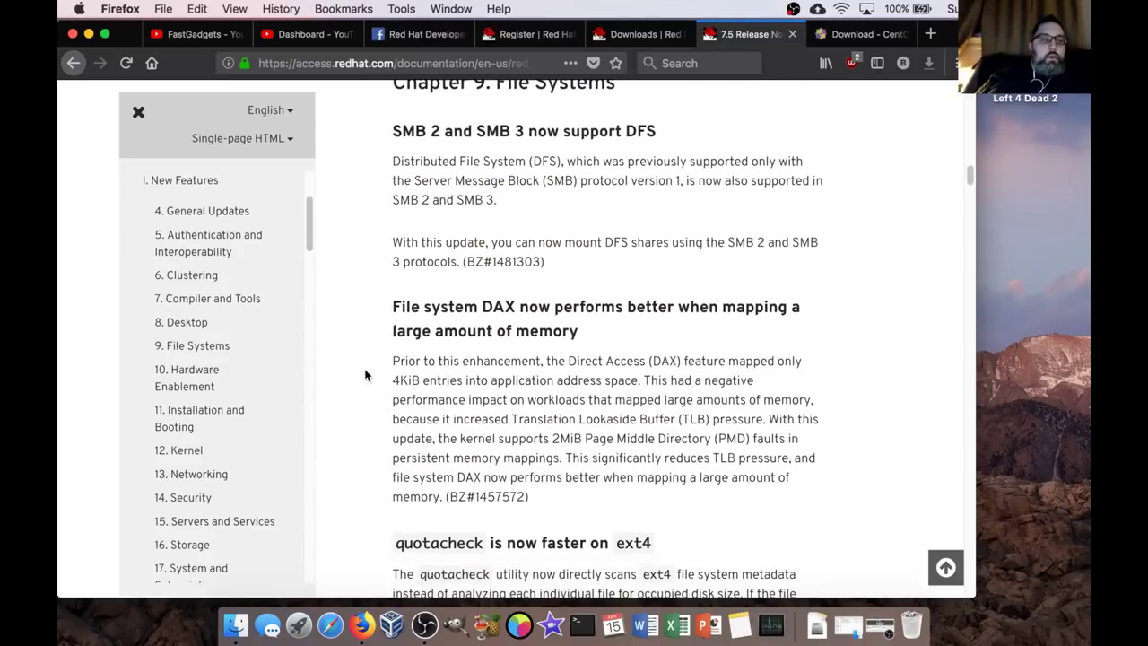
left_click_drag(310, 232, 308, 312)
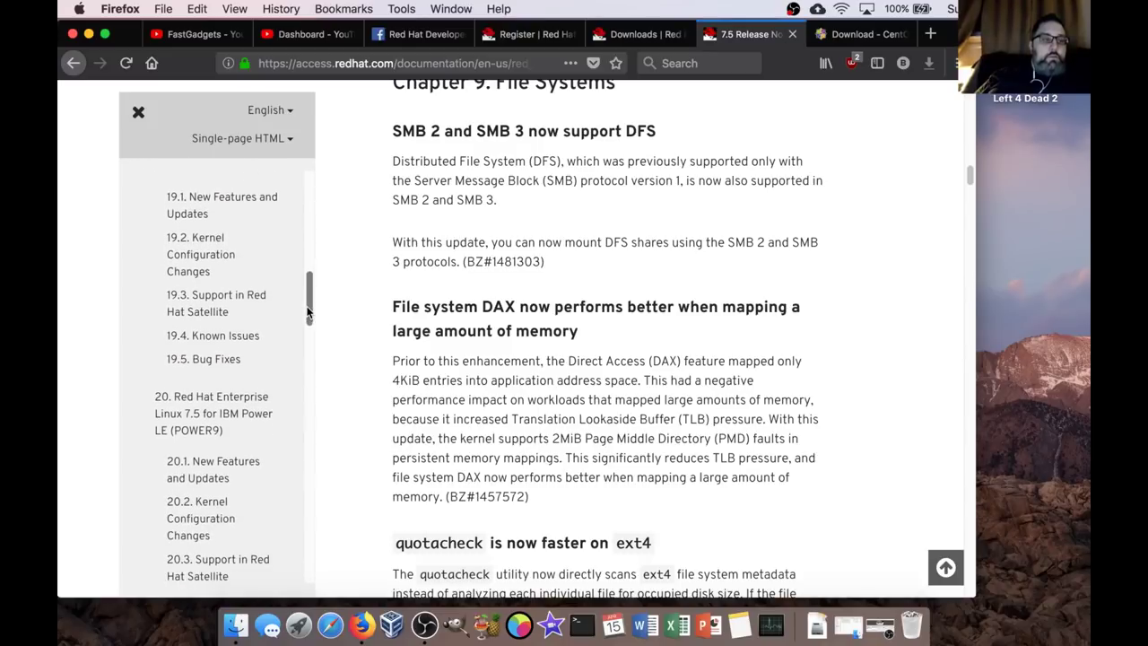
scroll(274, 258, "down", 4)
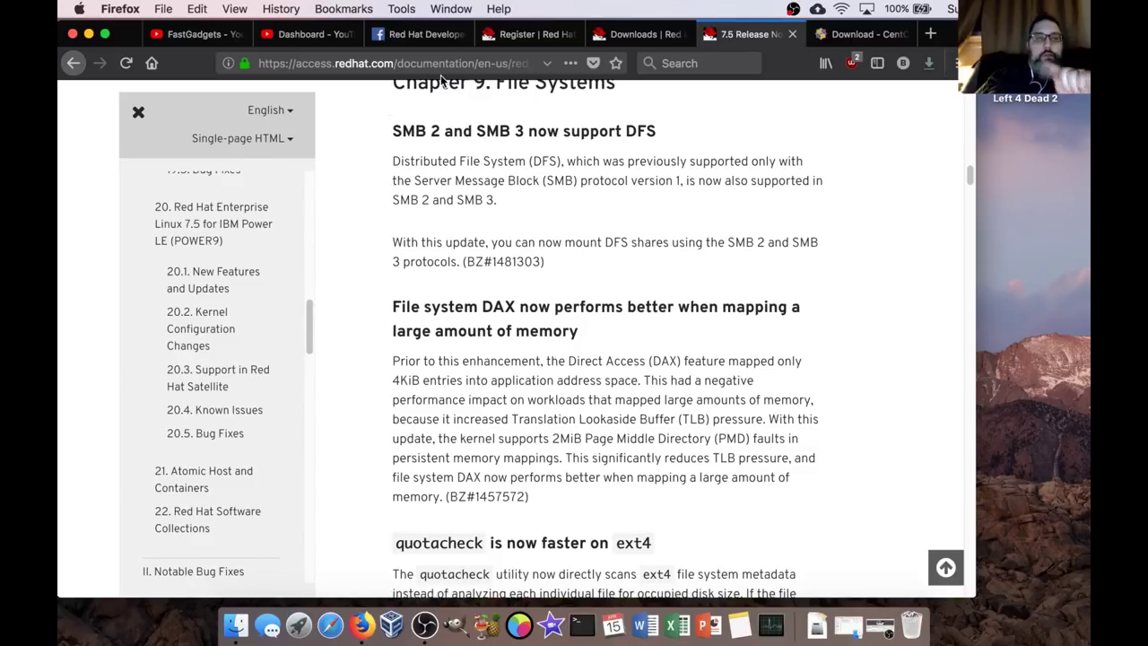
key("super+h")
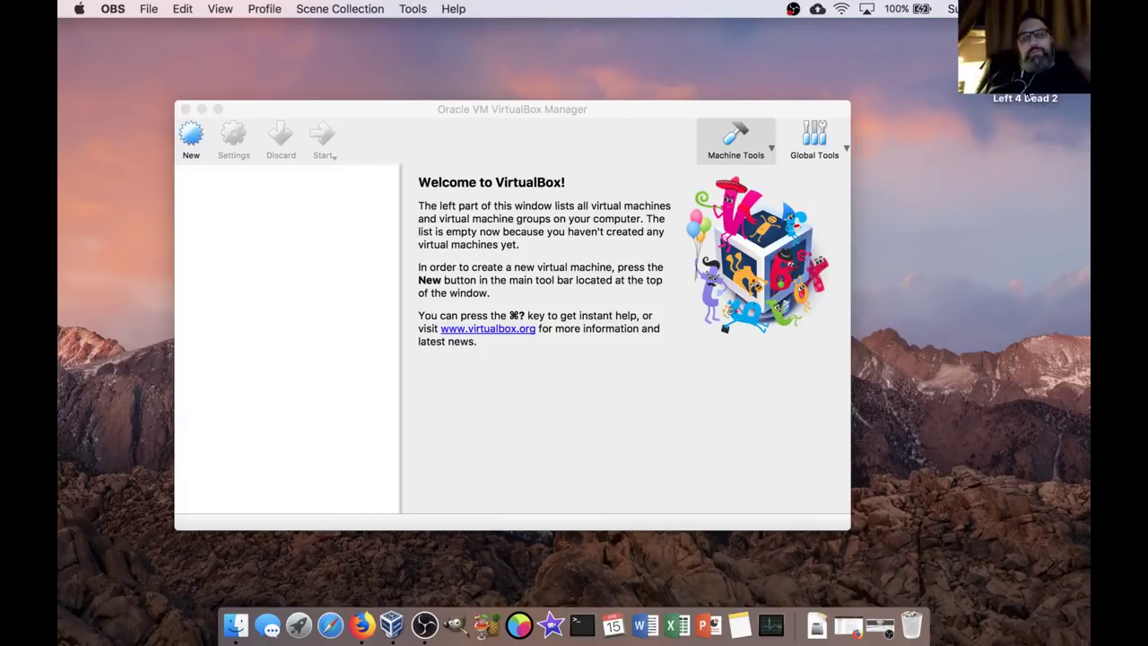
Bring the empty VirtualBox Manager window to the front and nudge it slightly into place.
left_click(393, 116)
left_click_drag(396, 117, 371, 124)
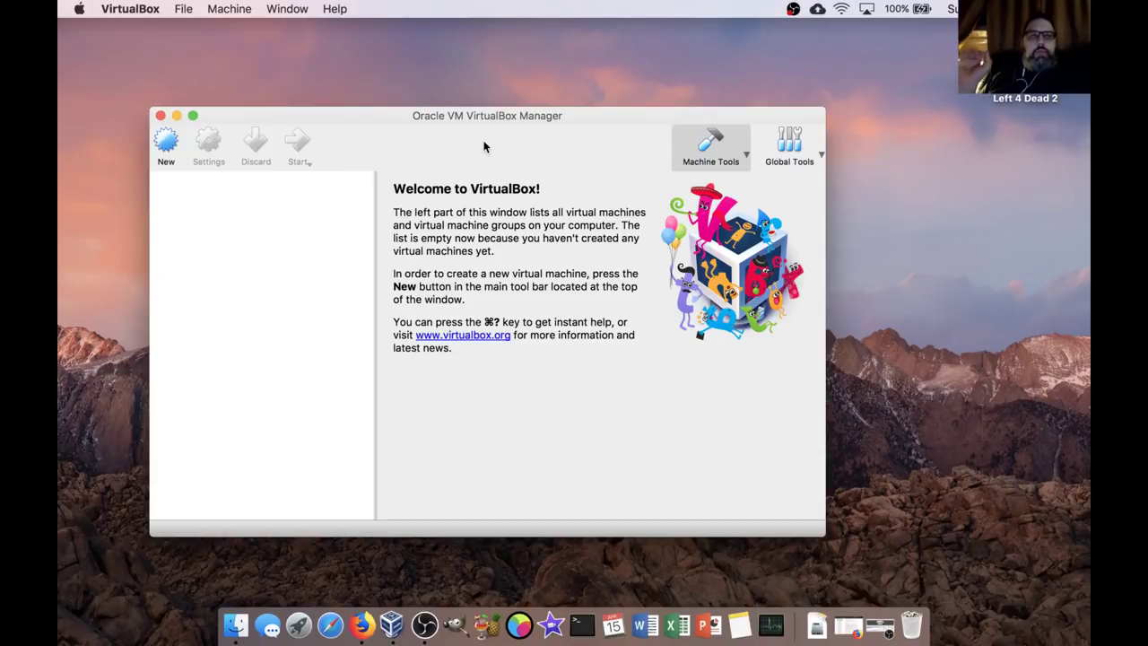
Start a new VM named 'Red Hat Enterprise 7.5' with type Linux, version Red Hat (64-bit).
left_click(166, 144)
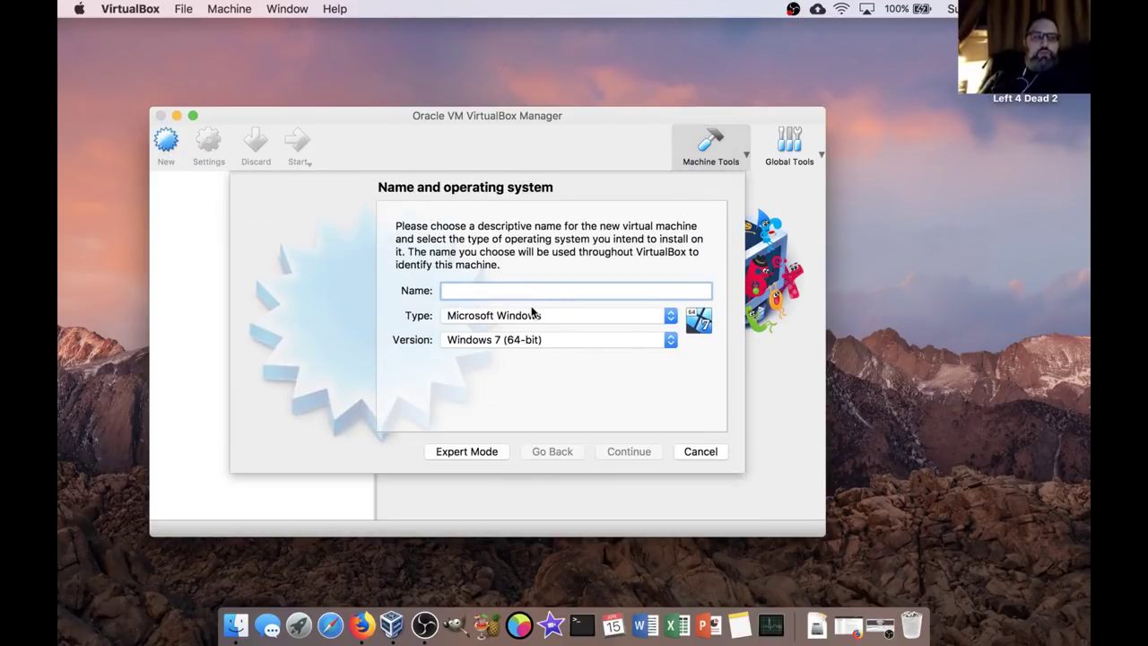
type("Red Hat")
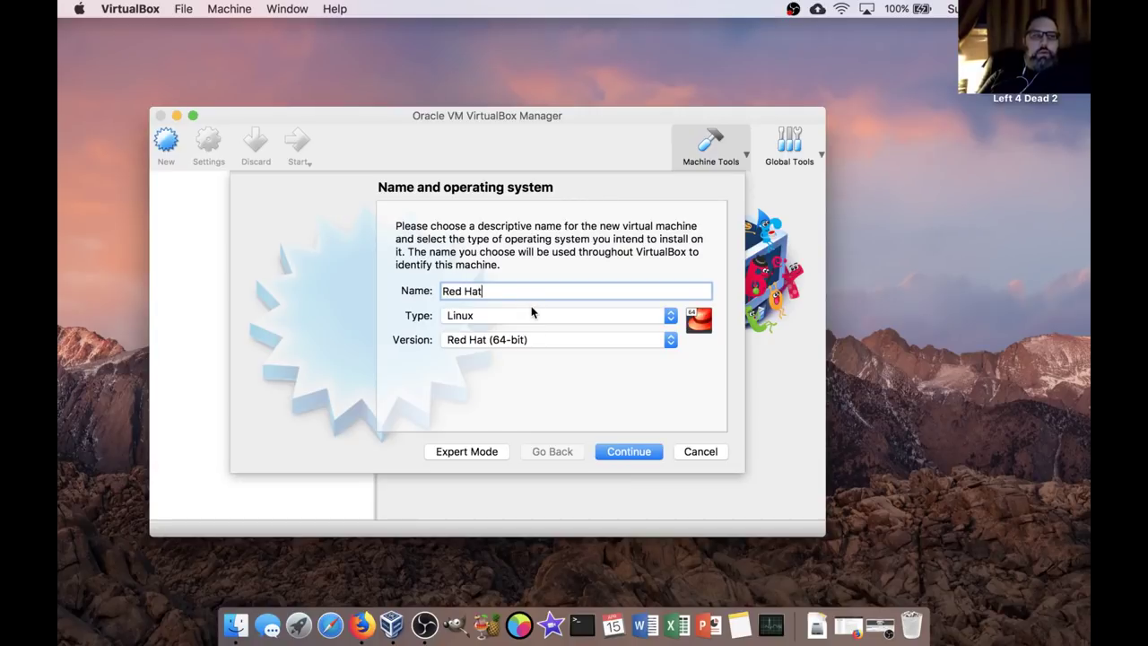
type(" Enterprise")
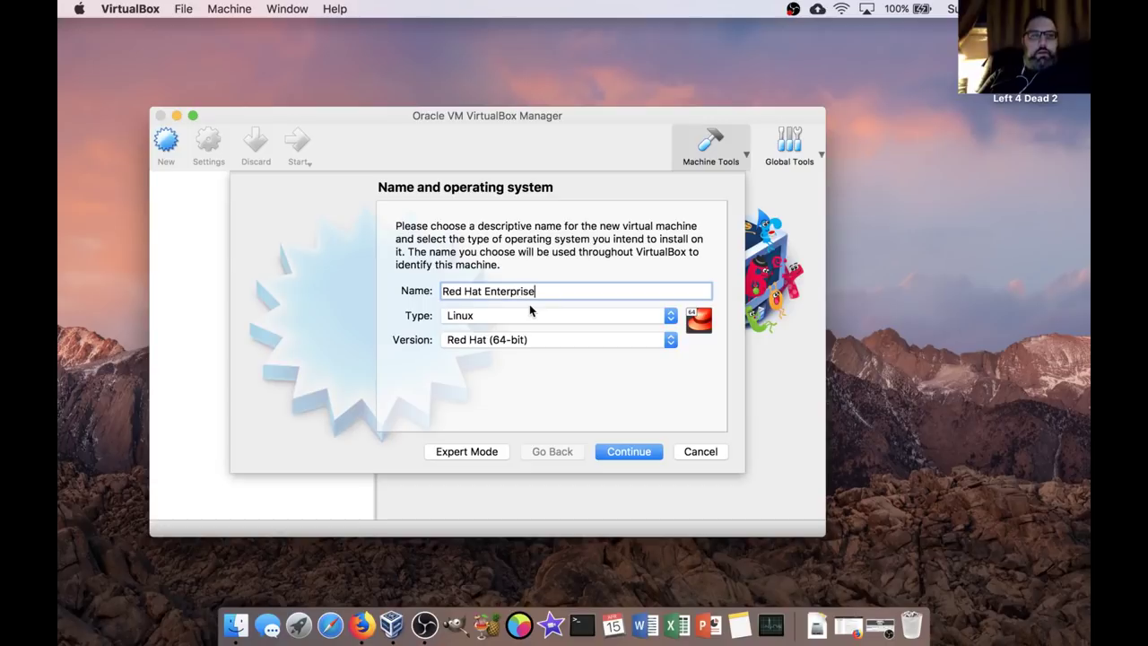
type(" 7.5")
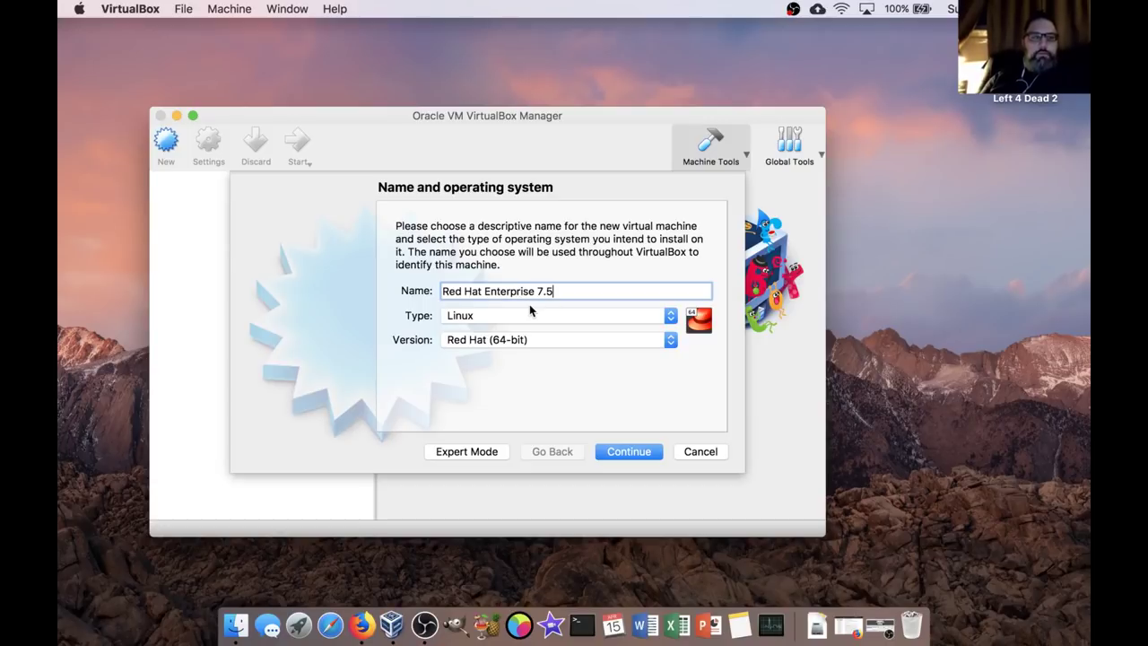
left_click(671, 315)
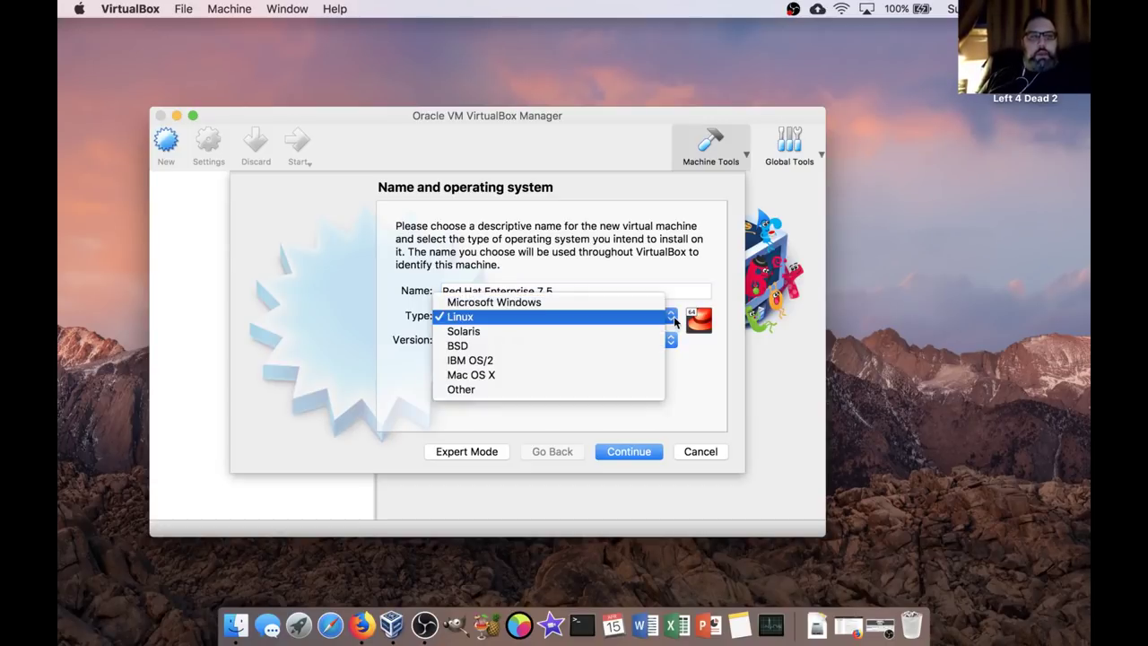
left_click(673, 316)
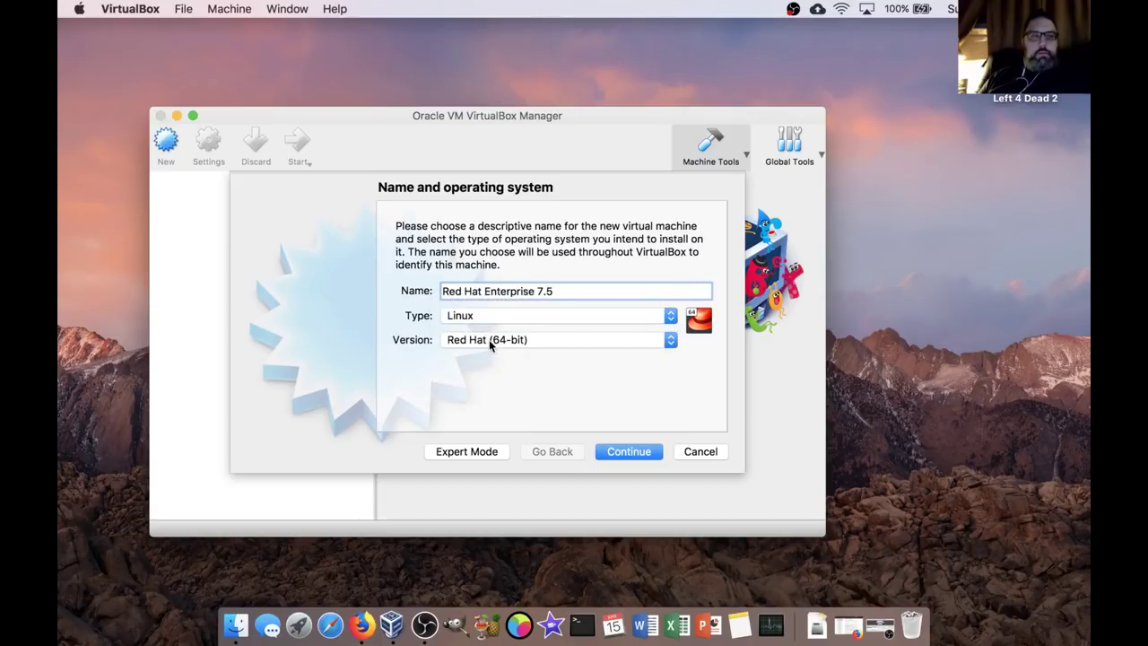
left_click(669, 340)
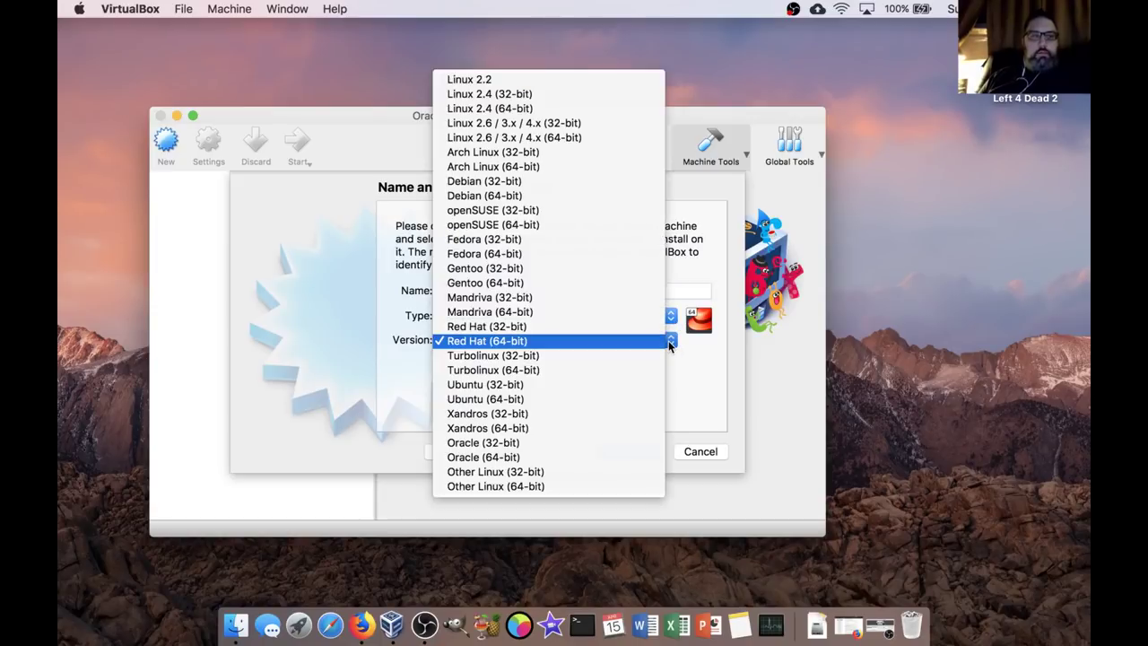
left_click(623, 348)
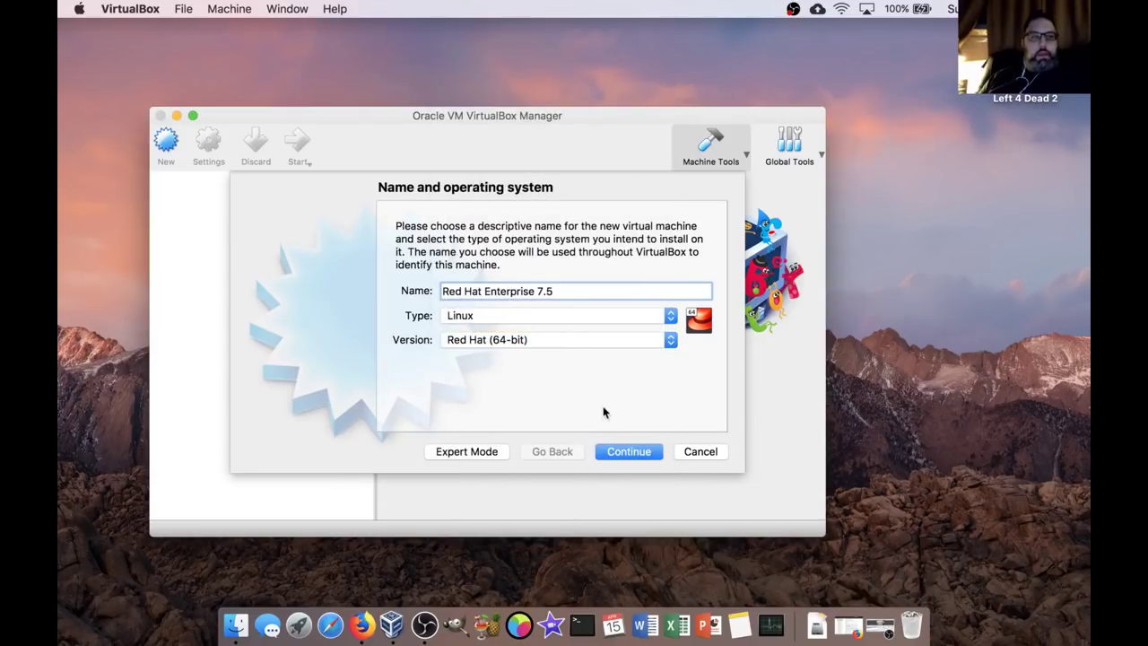
left_click(640, 451)
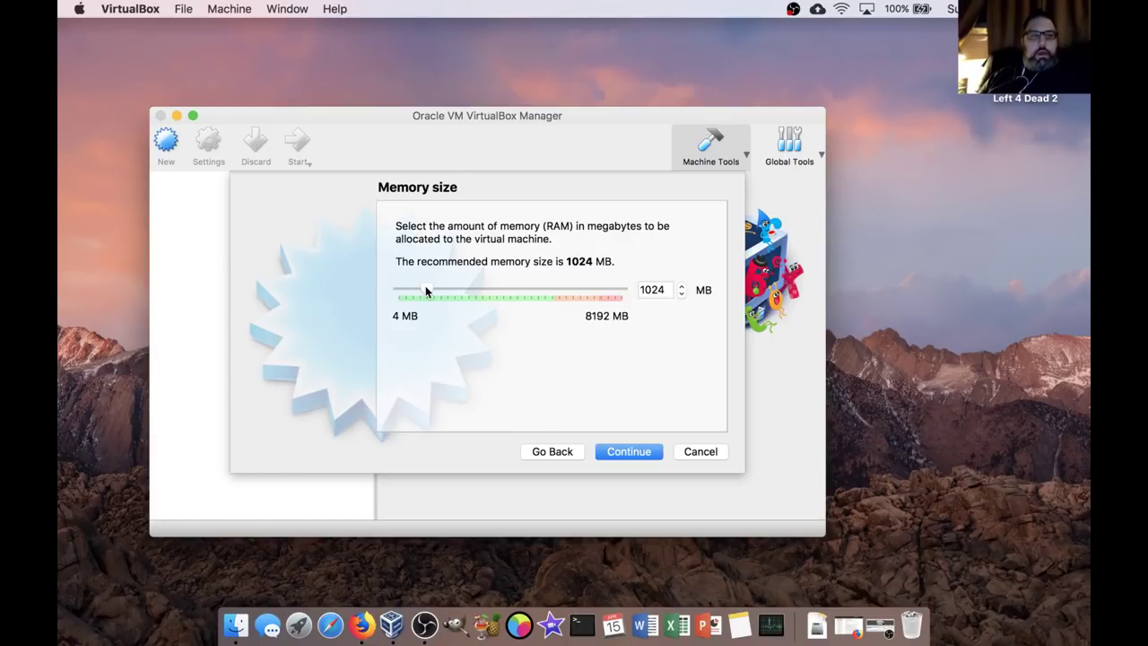
Give the VM 2048 MB of memory.
double_click(665, 288)
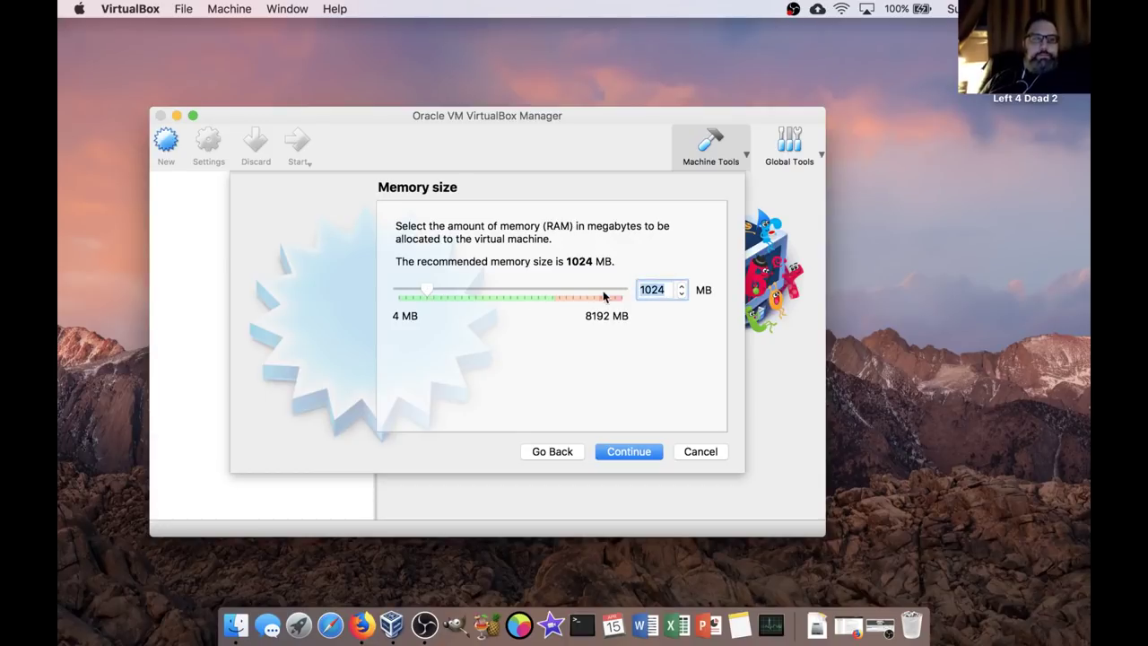
type("2048")
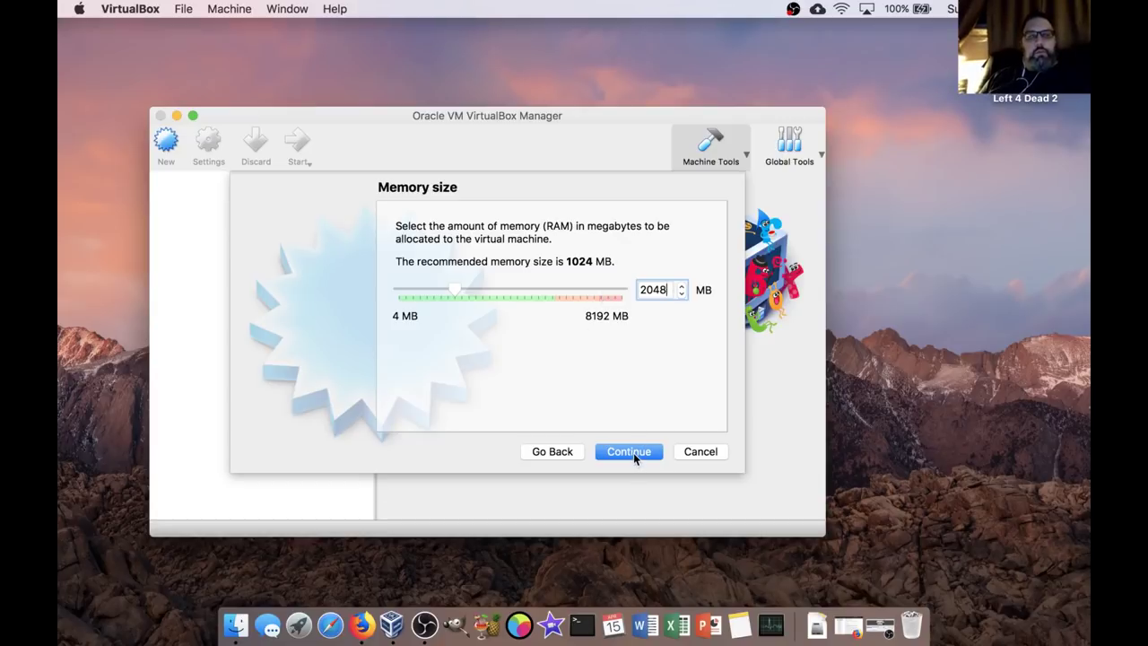
left_click(633, 452)
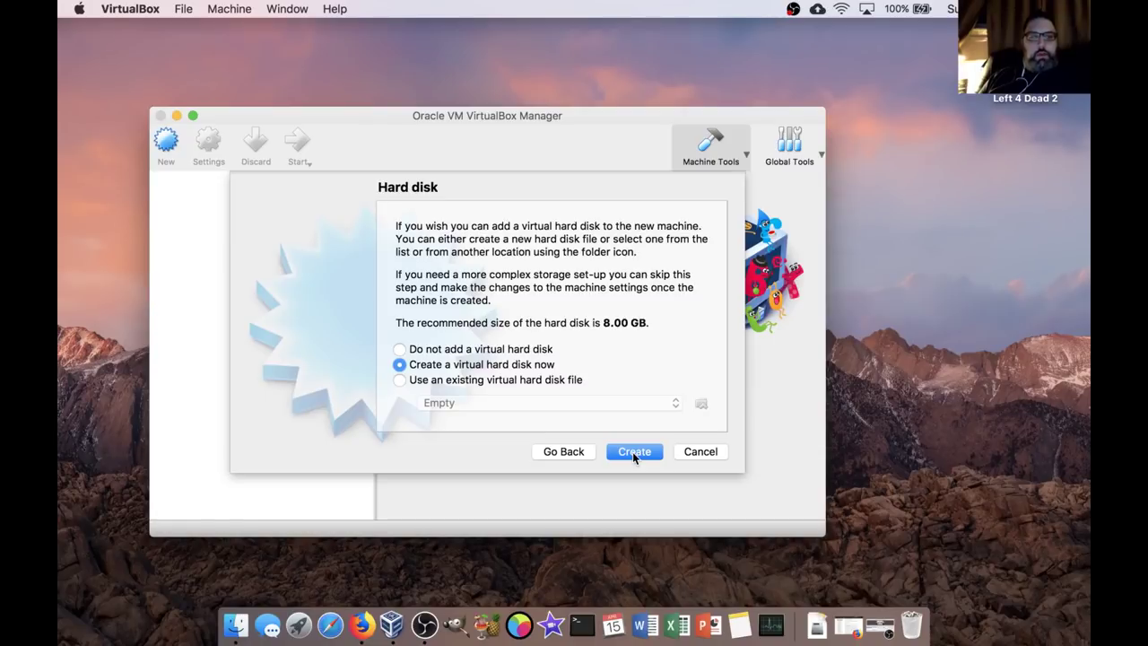
Create a new 128 GB VDI virtual hard disk, finishing the Red Hat Enterprise 7.5 VM.
left_click(632, 451)
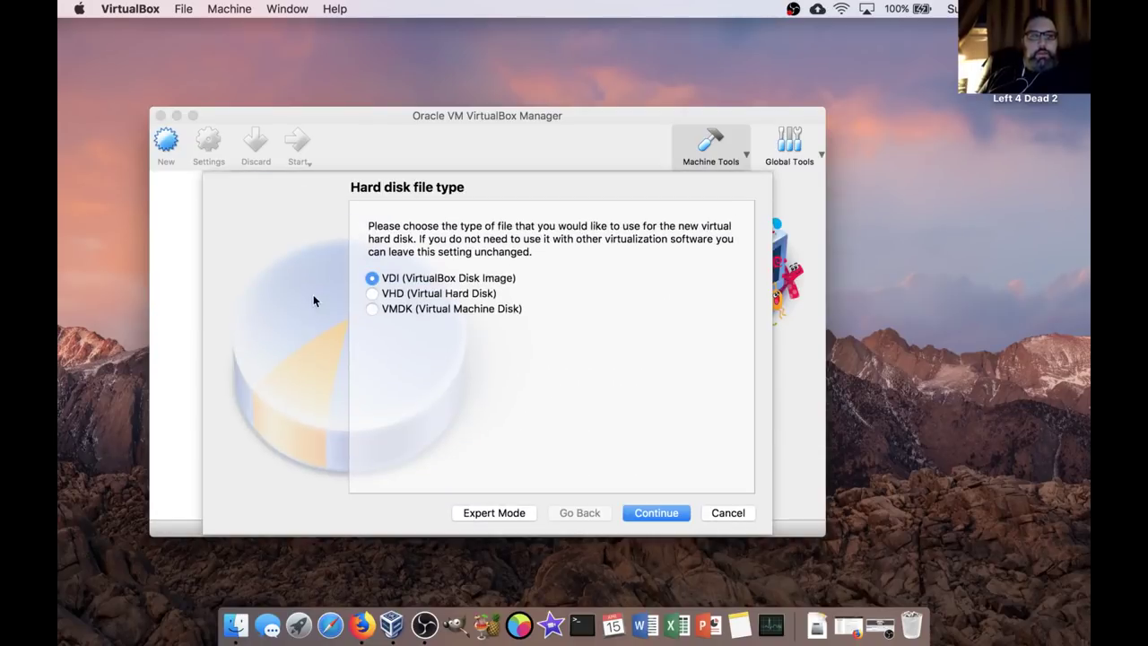
left_click(673, 511)
left_click(673, 513)
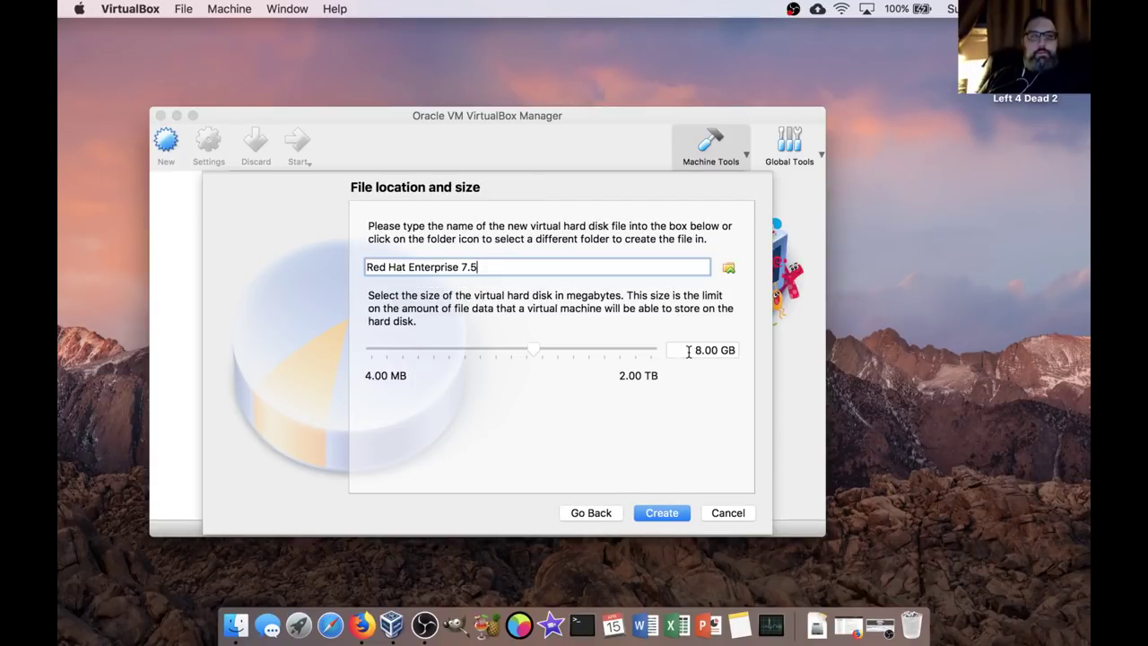
left_click_drag(689, 350, 705, 350)
type("128")
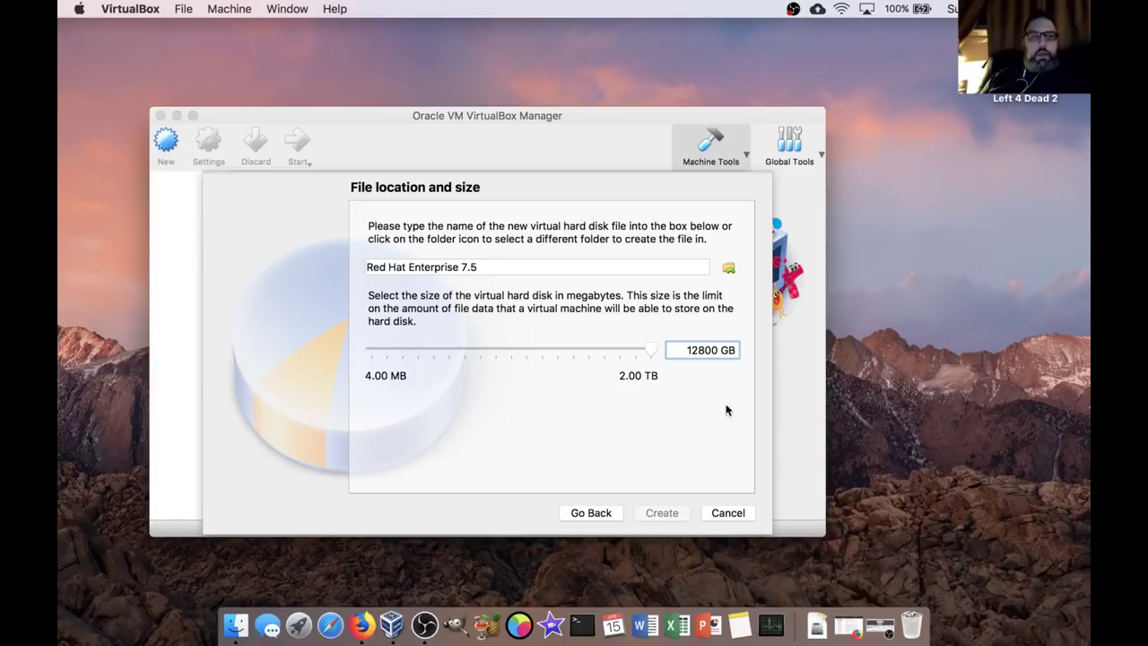
type(".")
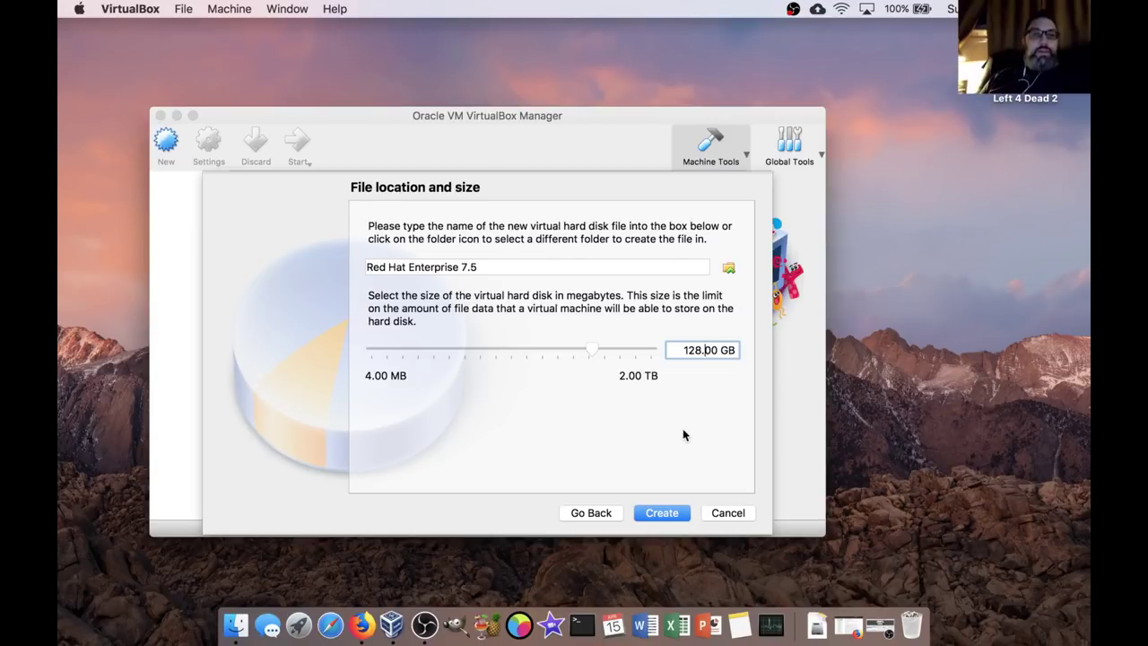
left_click(668, 514)
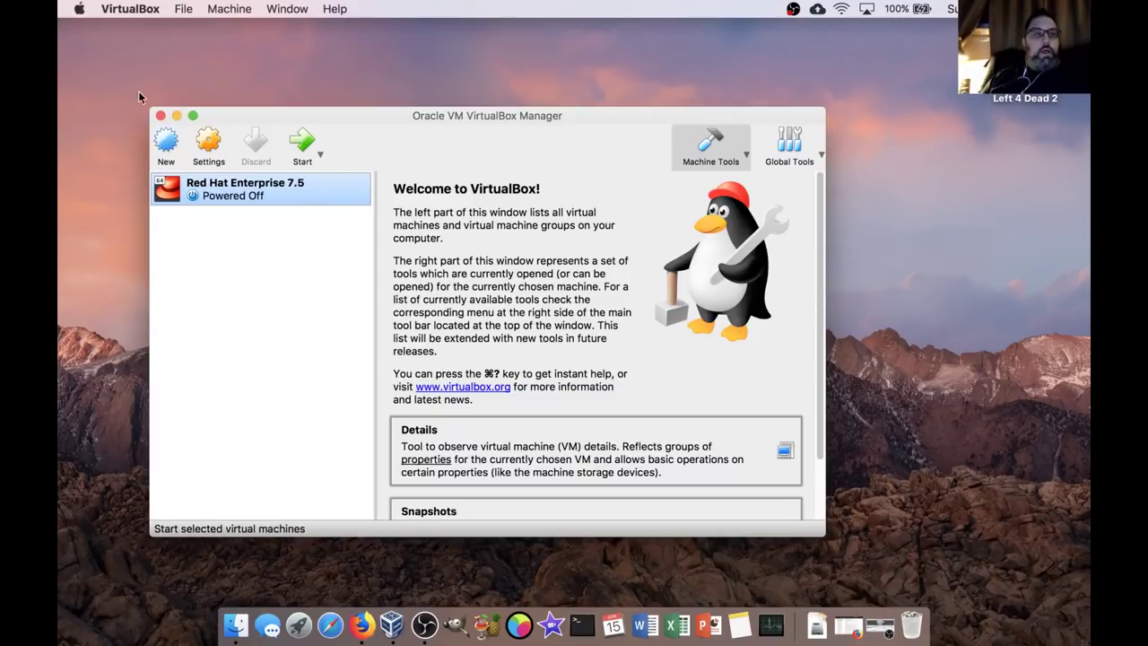
Enlarge the Manager window and review the VM's System > Processor settings.
left_click_drag(150, 108, 139, 64)
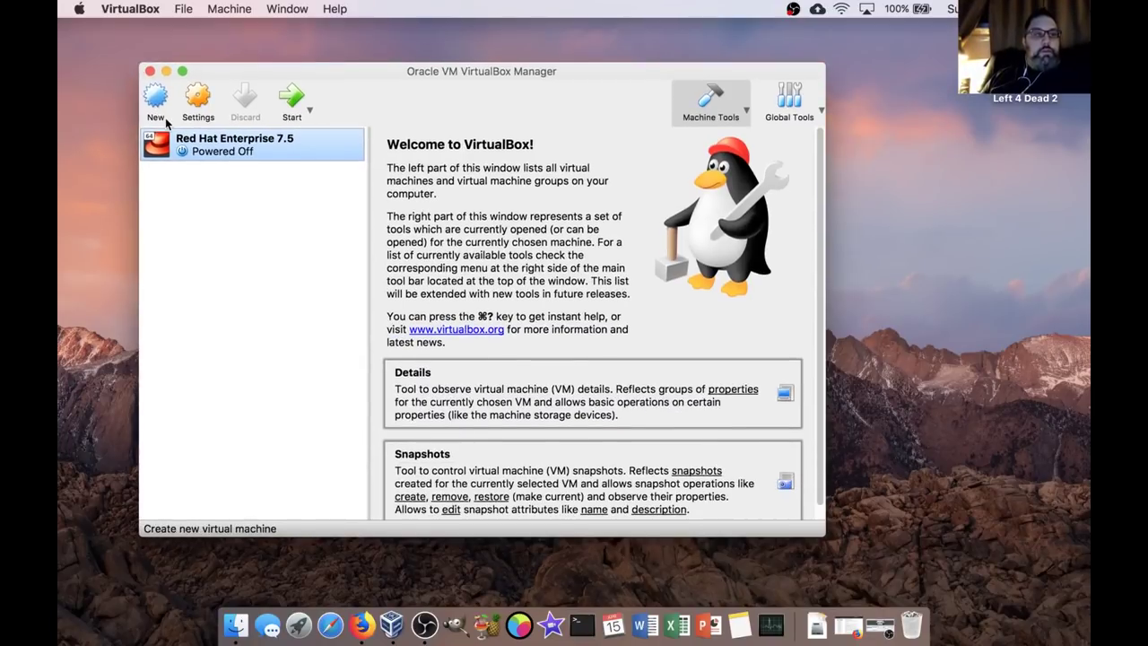
left_click(198, 98)
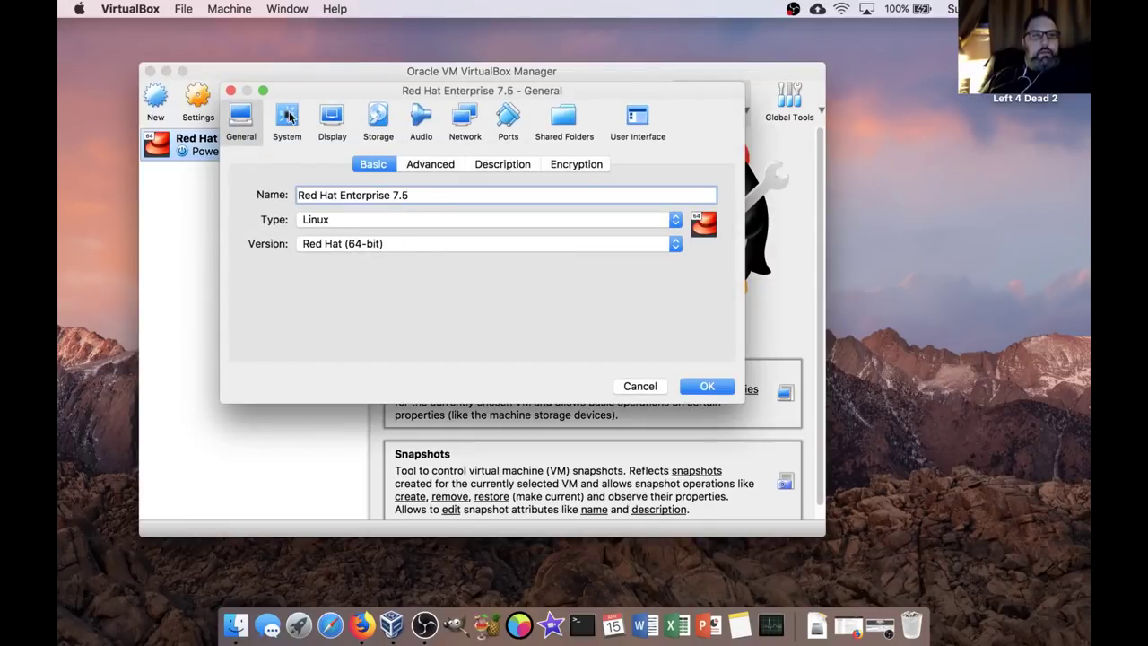
left_click(288, 116)
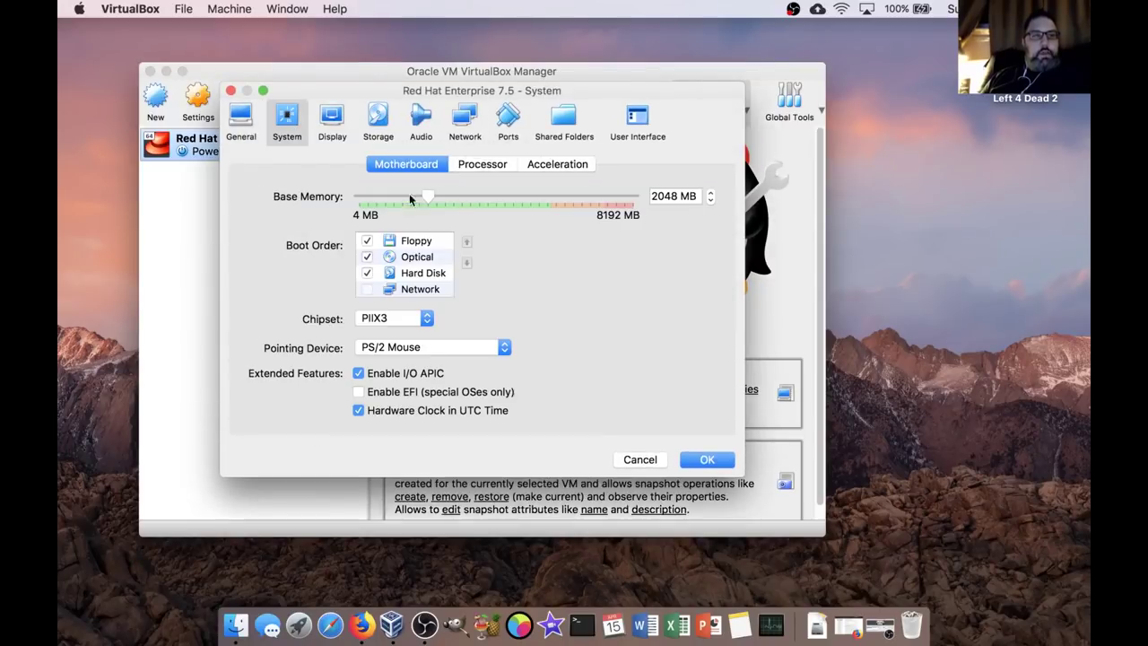
left_click(484, 165)
mouse_move(463, 242)
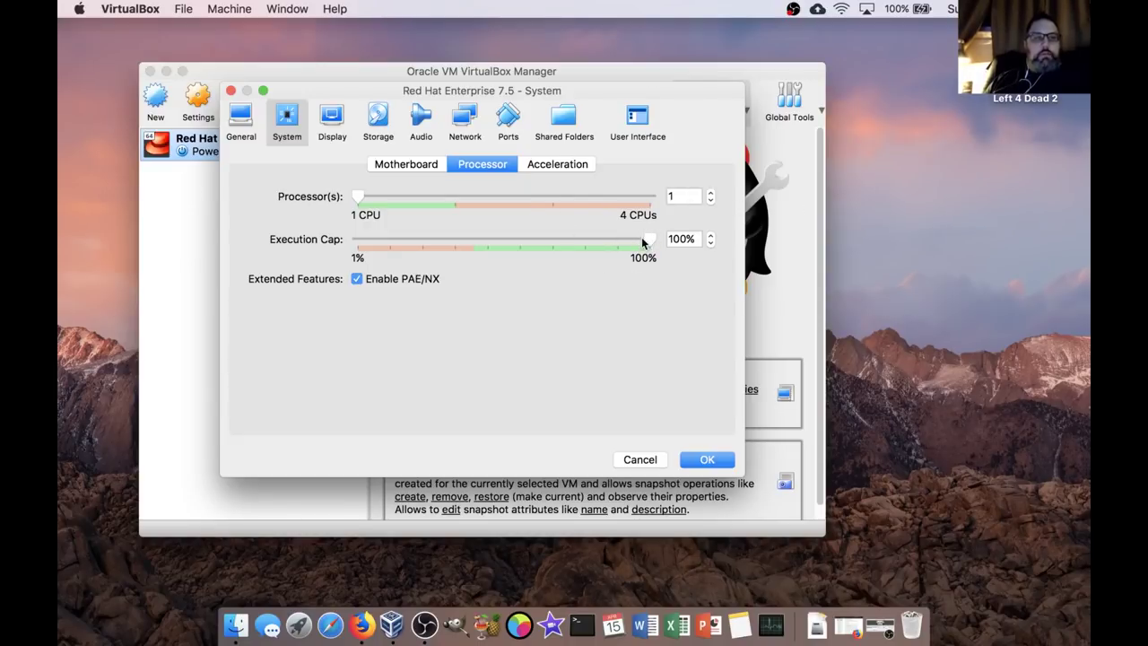
Set video memory to 128 MB, enable 3D acceleration, and save the settings.
left_click(332, 121)
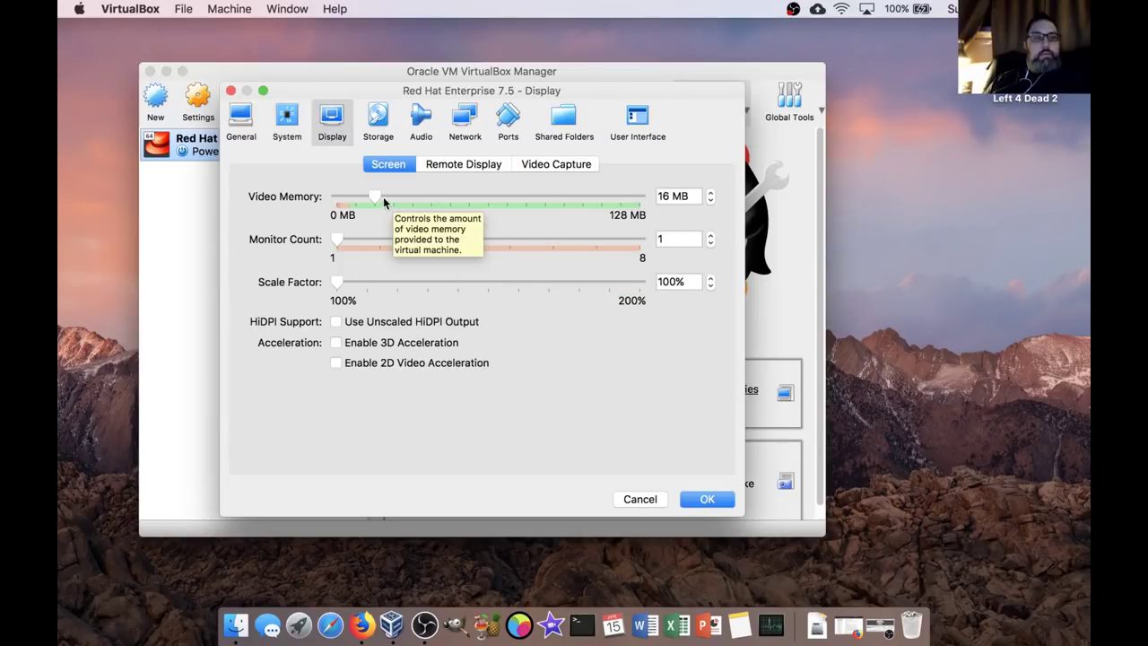
left_click_drag(375, 196, 708, 208)
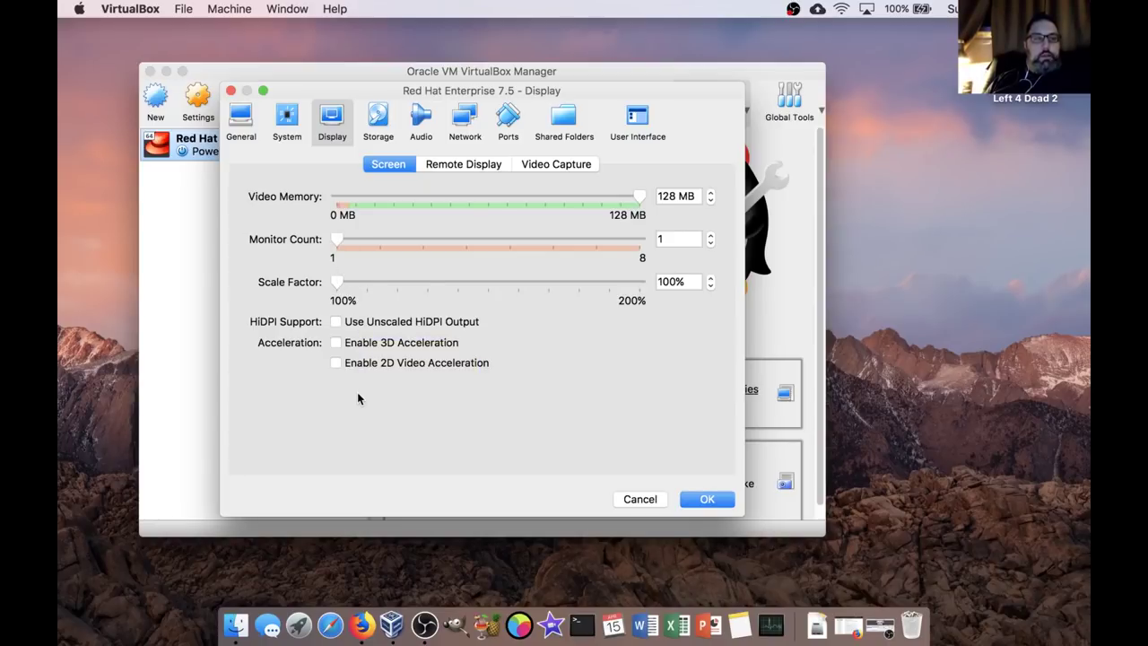
left_click(337, 343)
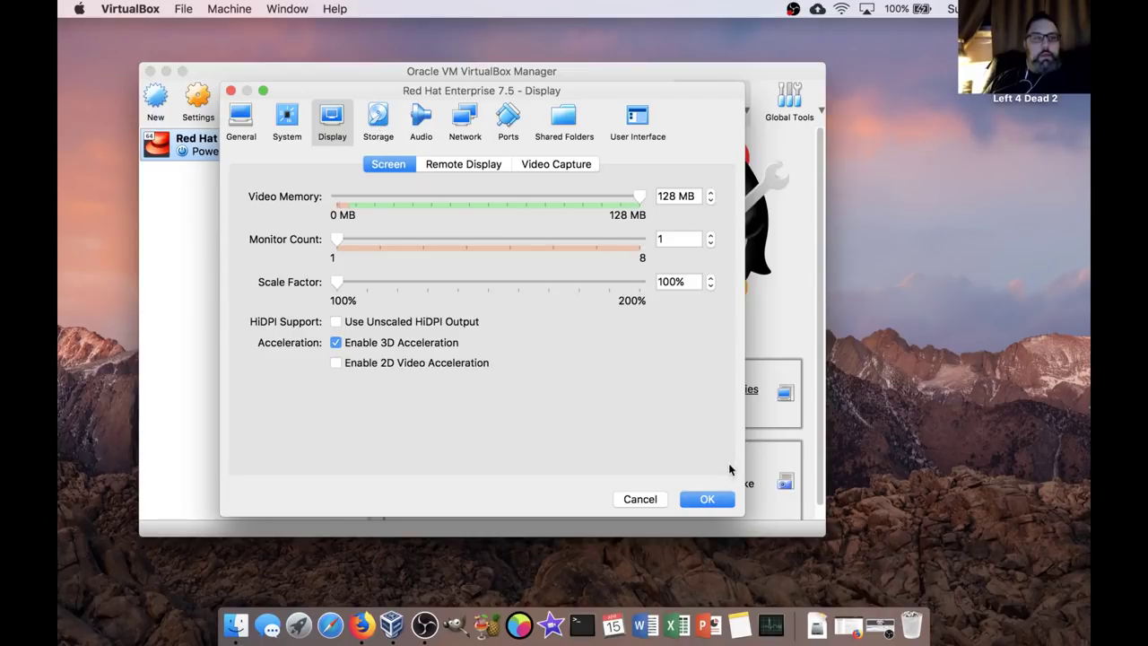
left_click(722, 499)
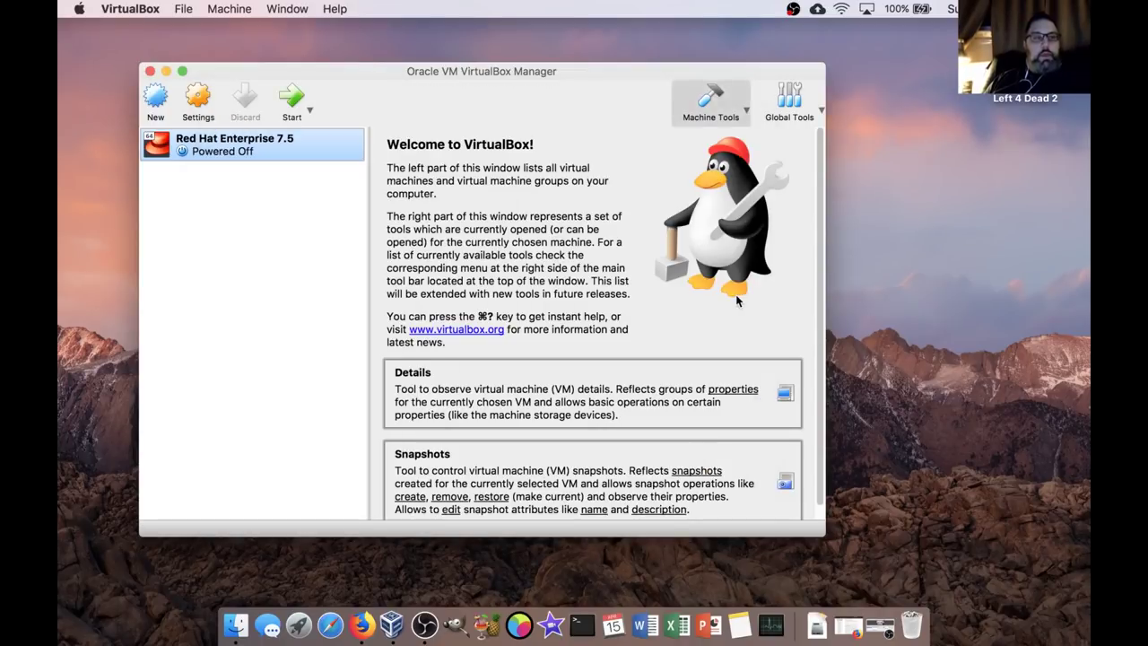
Start the VM using rhel-server-7.5-x86_64-dvd.iso from the Downloads folder as its startup disk.
left_click(292, 99)
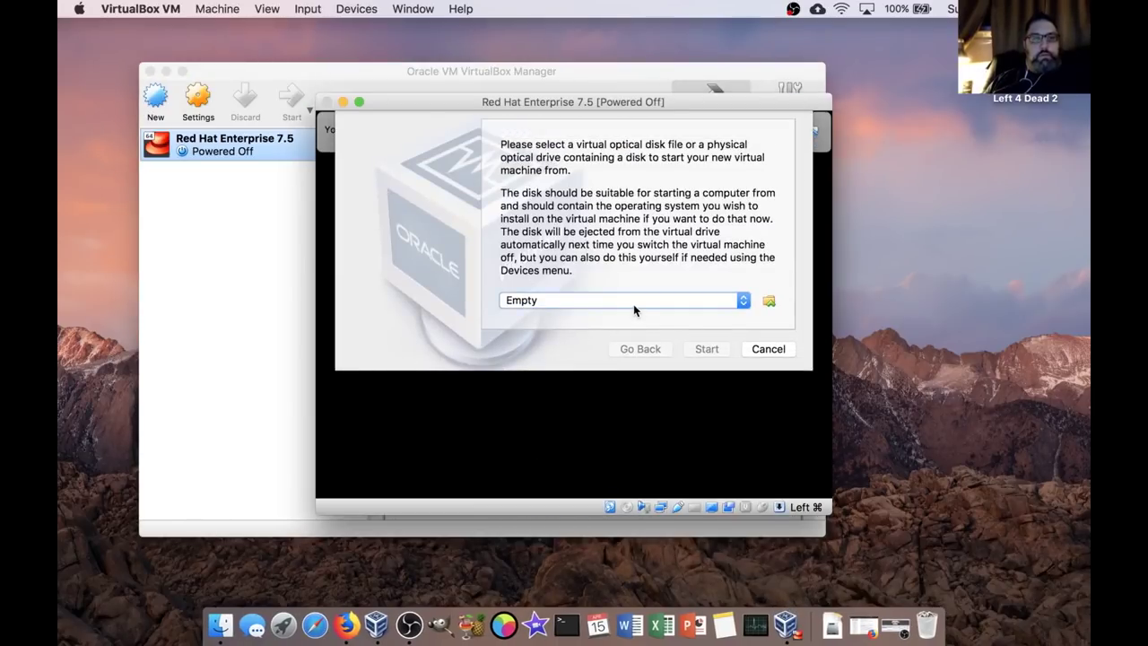
left_click(771, 303)
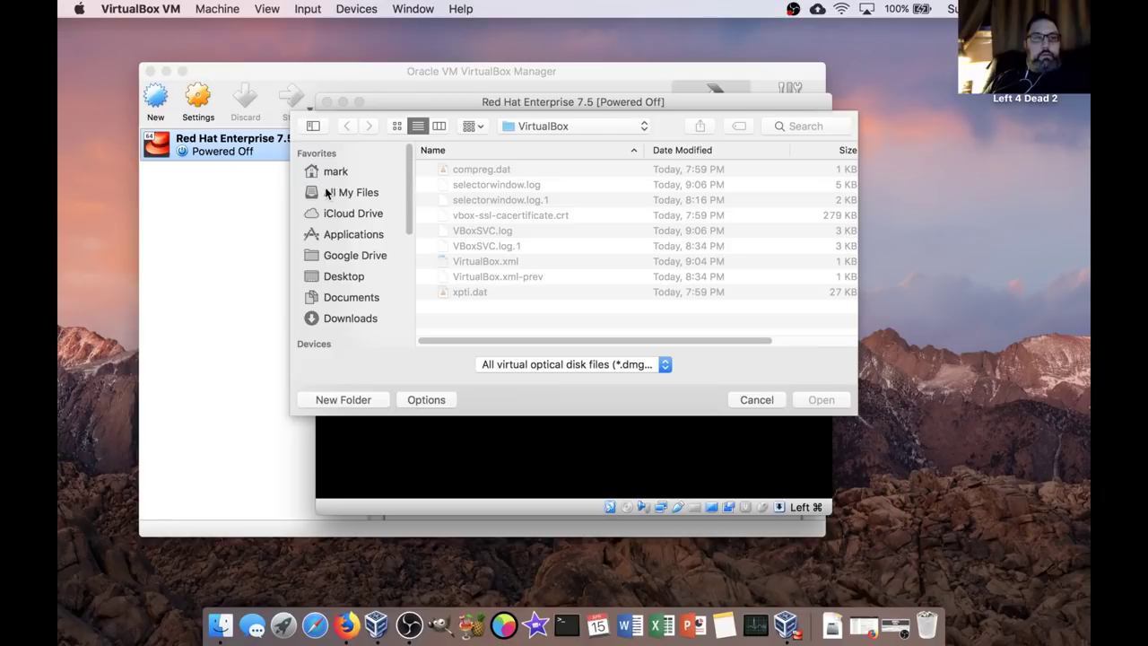
left_click(332, 172)
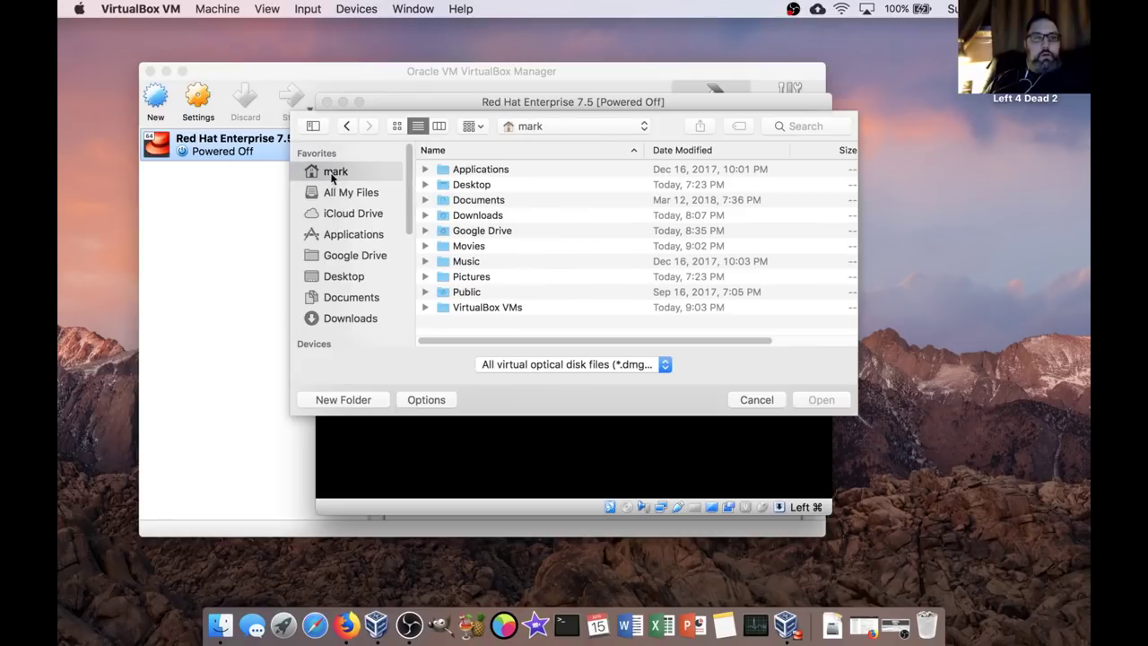
left_click(474, 217)
double_click(474, 216)
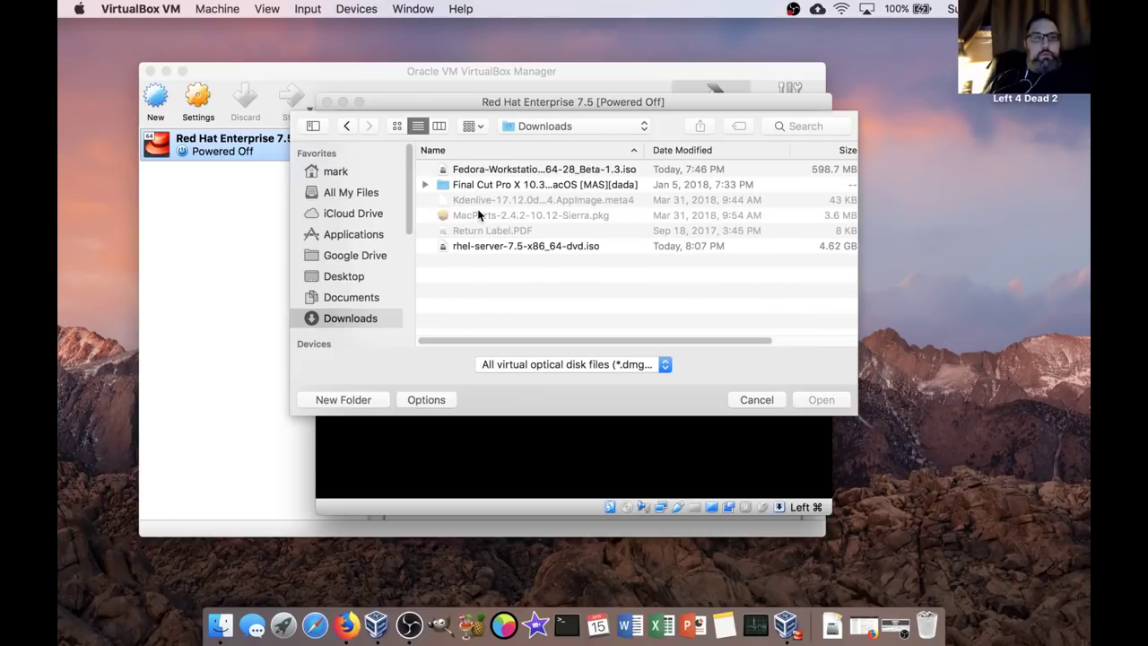
left_click(562, 246)
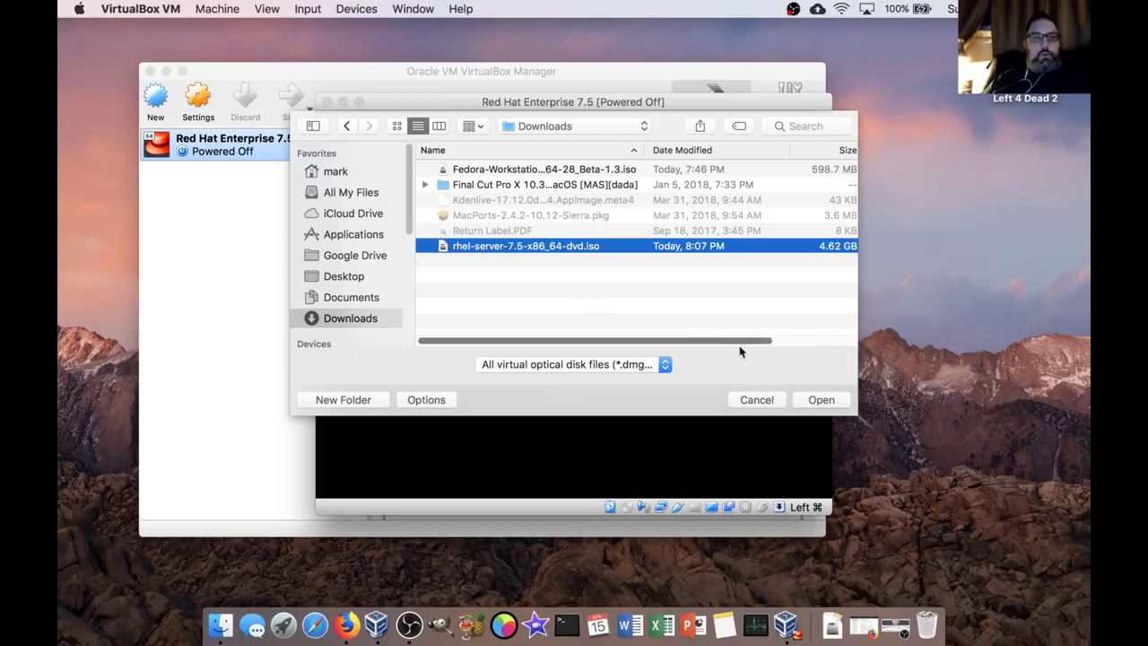
left_click(823, 401)
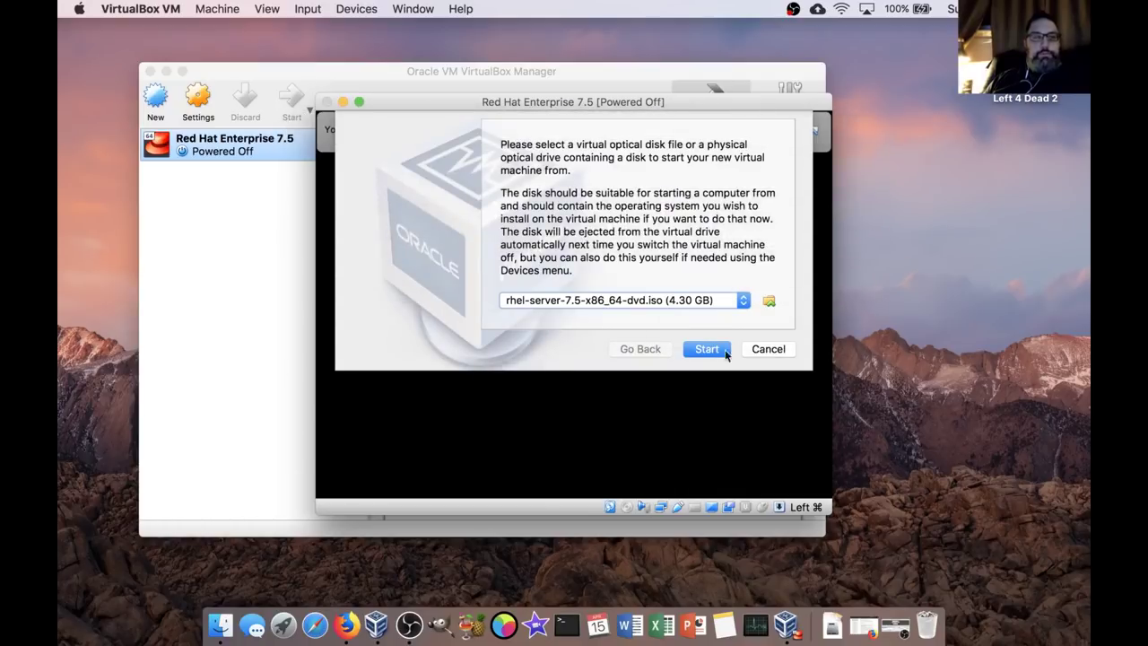
left_click(715, 352)
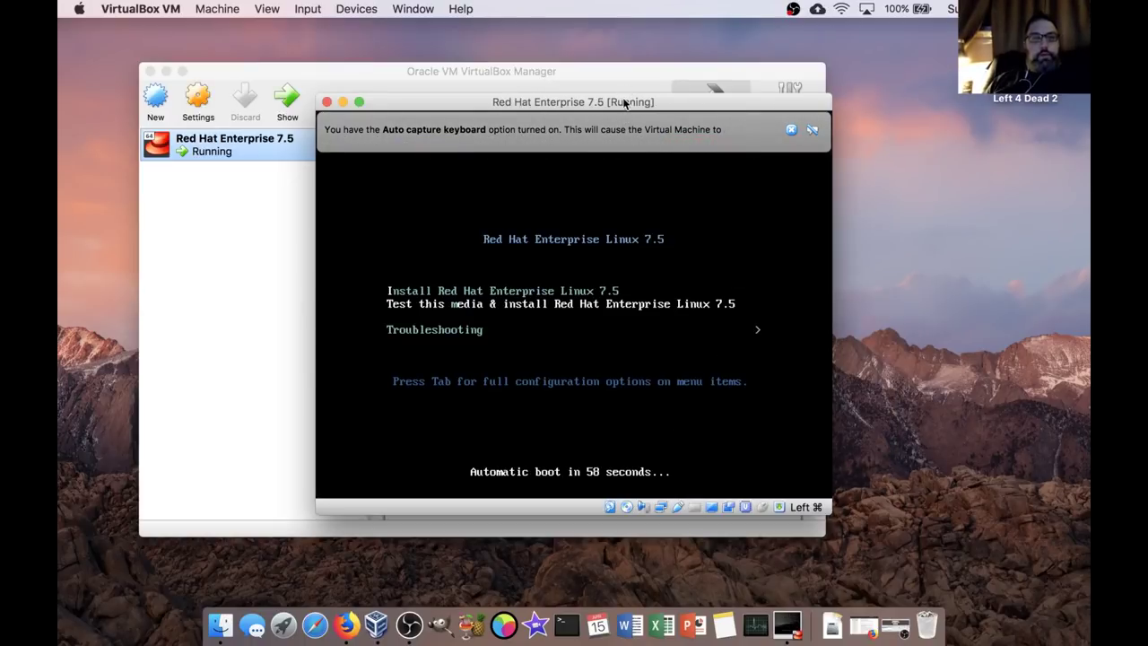
Choose 'Install Red Hat Enterprise Linux 7.5' in the boot menu and launch the installer, dismissing the notices.
left_click_drag(621, 102, 563, 106)
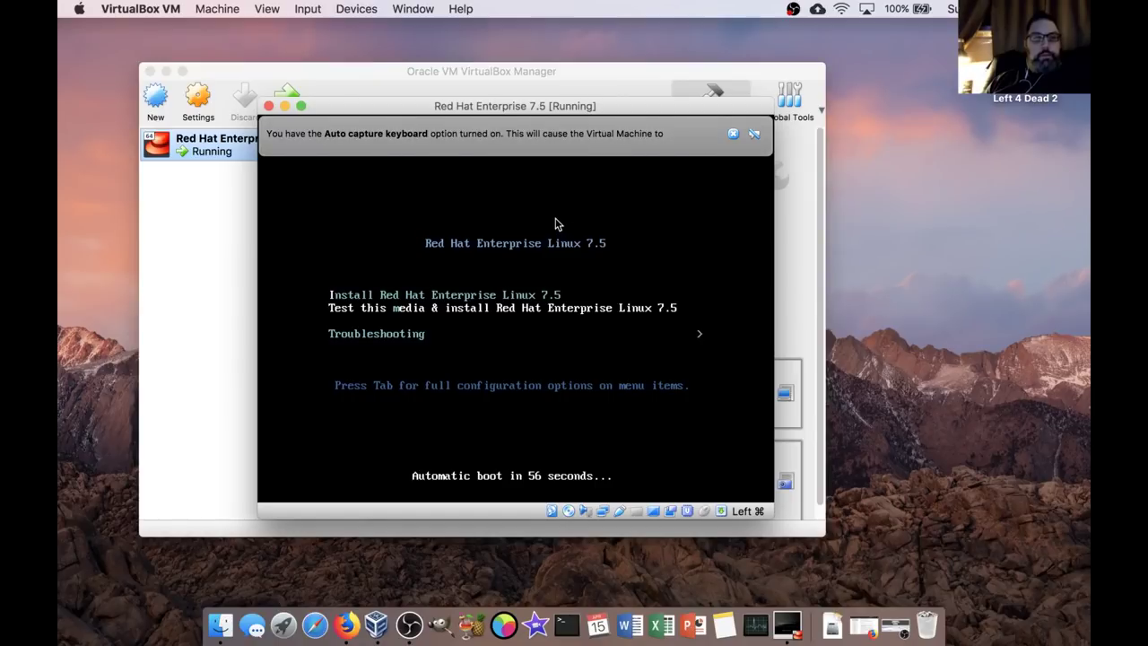
left_click(510, 277)
left_click(546, 363)
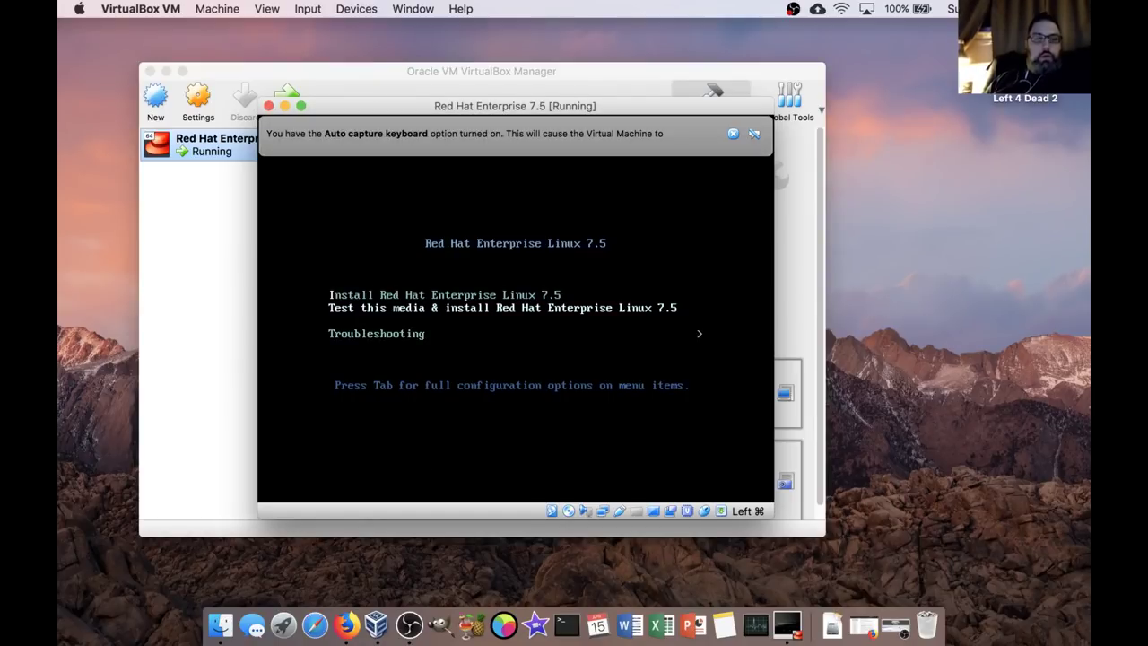
key("Up")
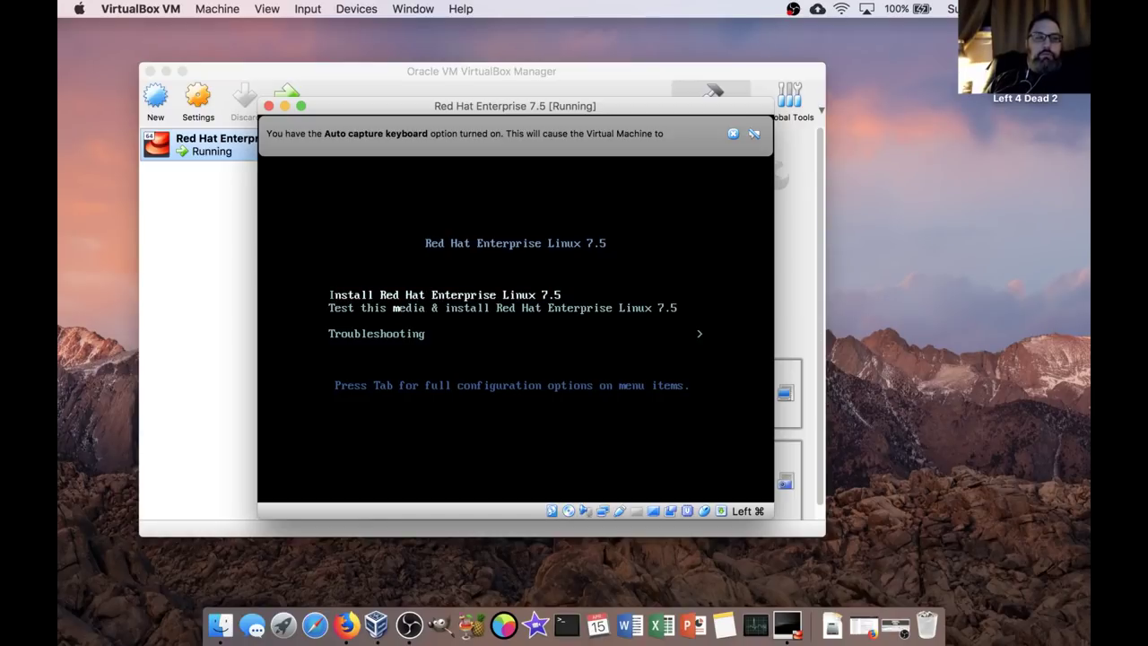
key("Down")
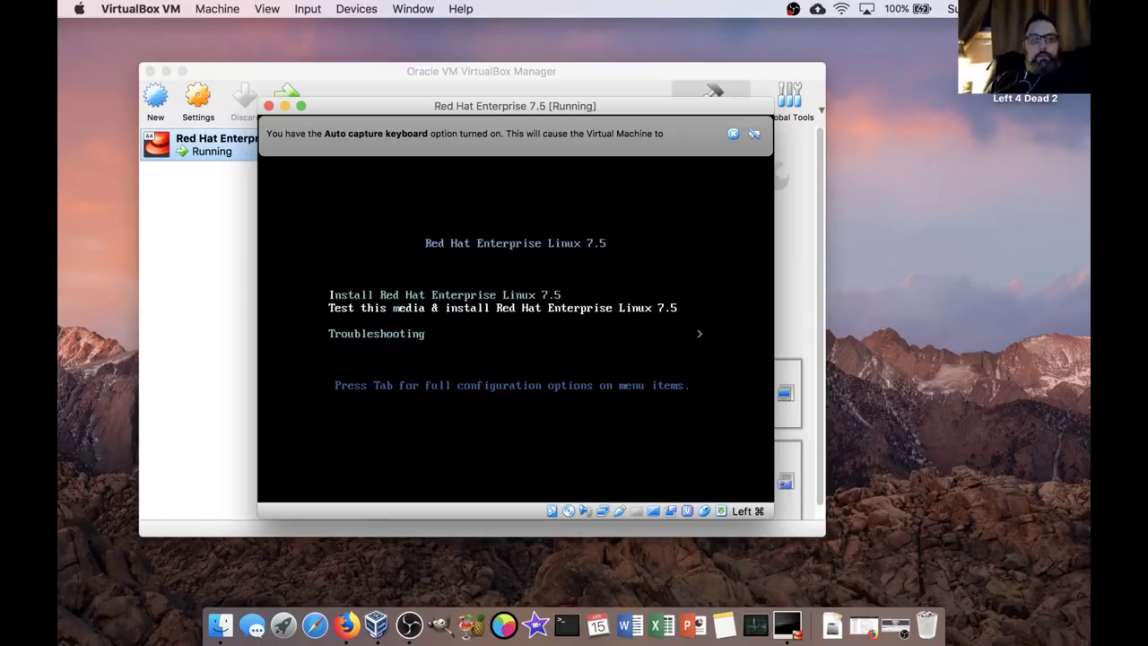
key("Up")
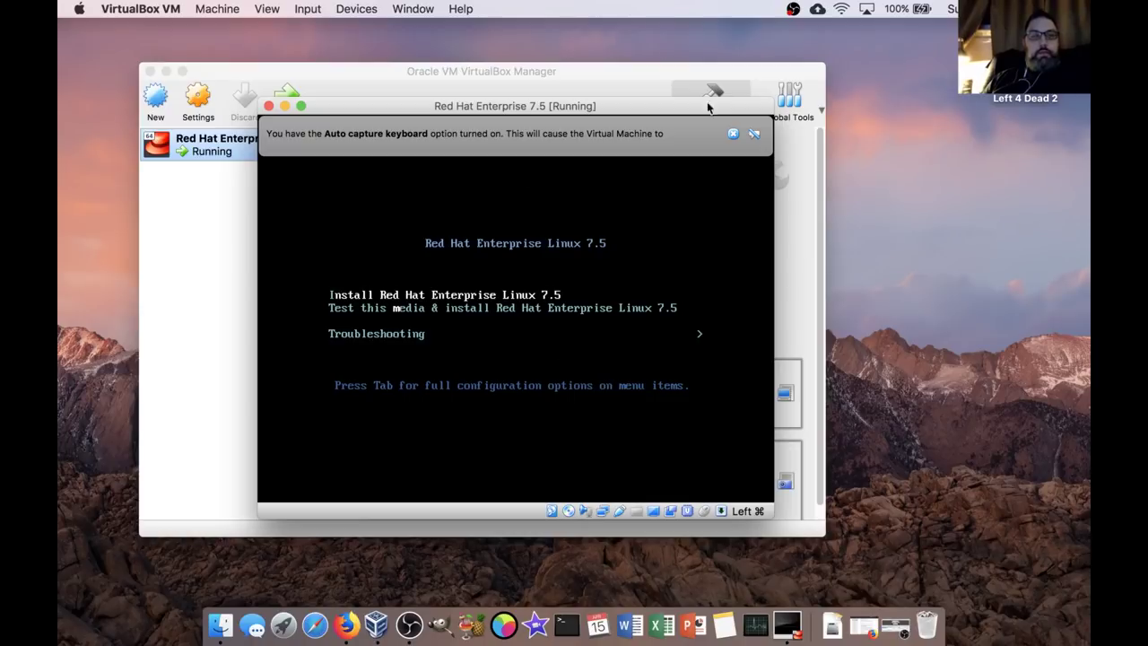
left_click(734, 136)
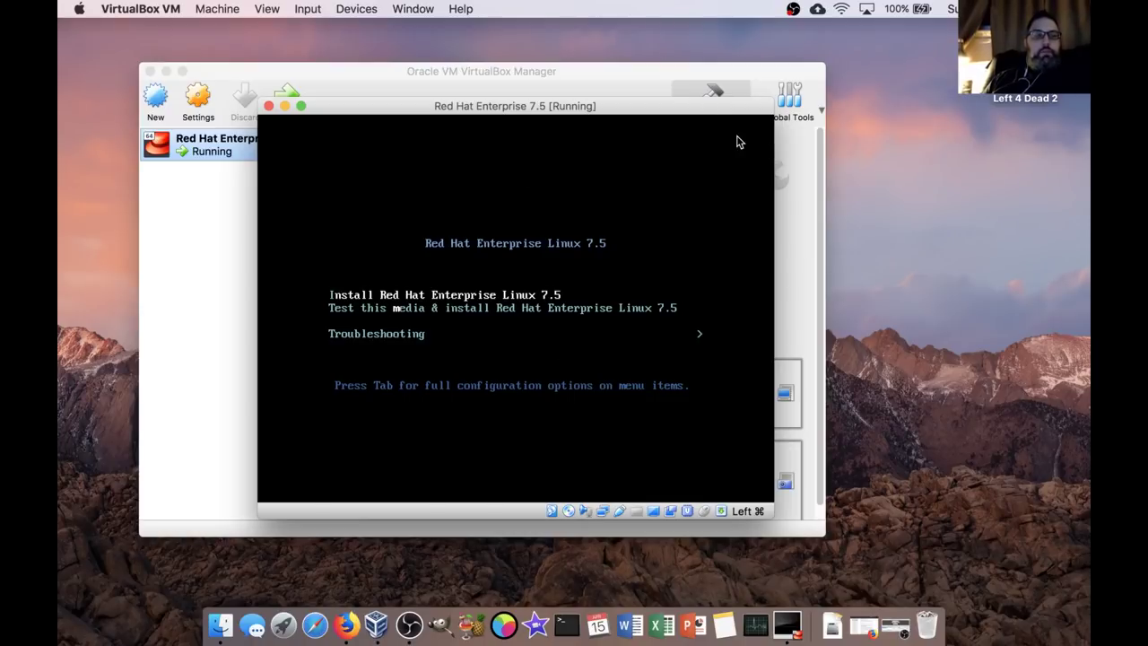
left_click(451, 285)
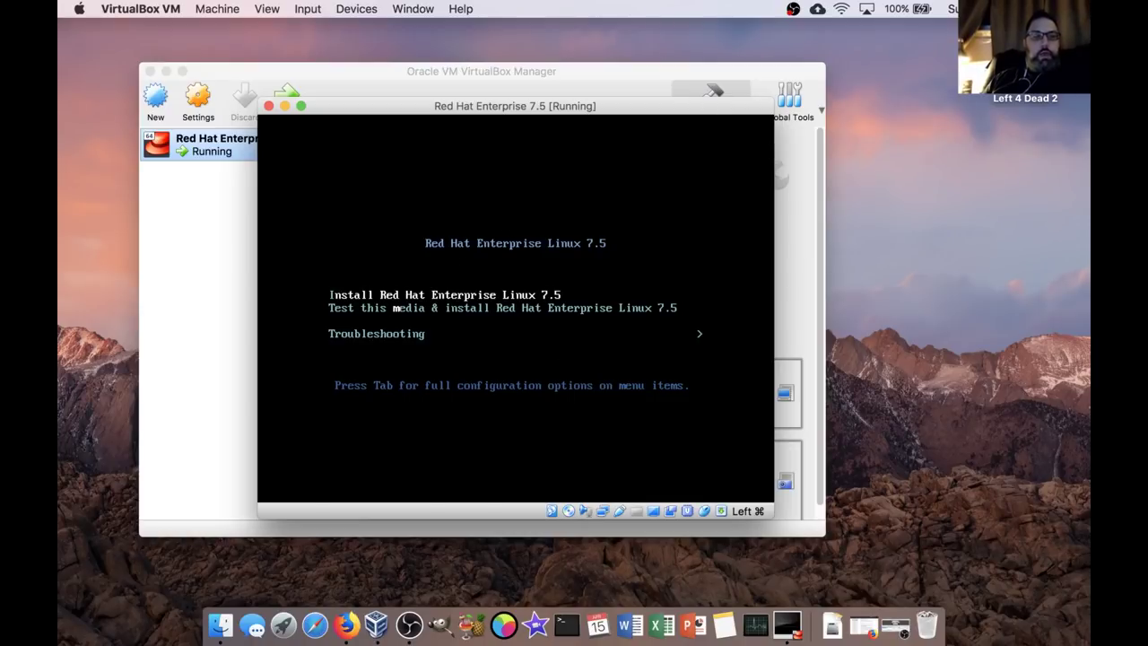
key("Return")
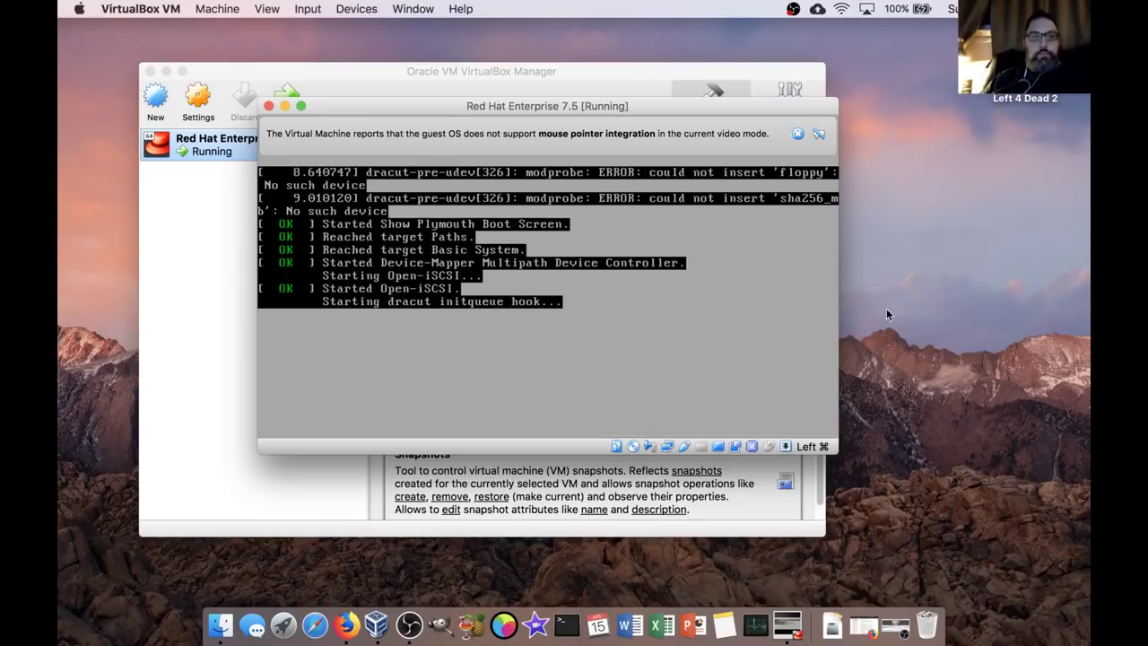
left_click(797, 134)
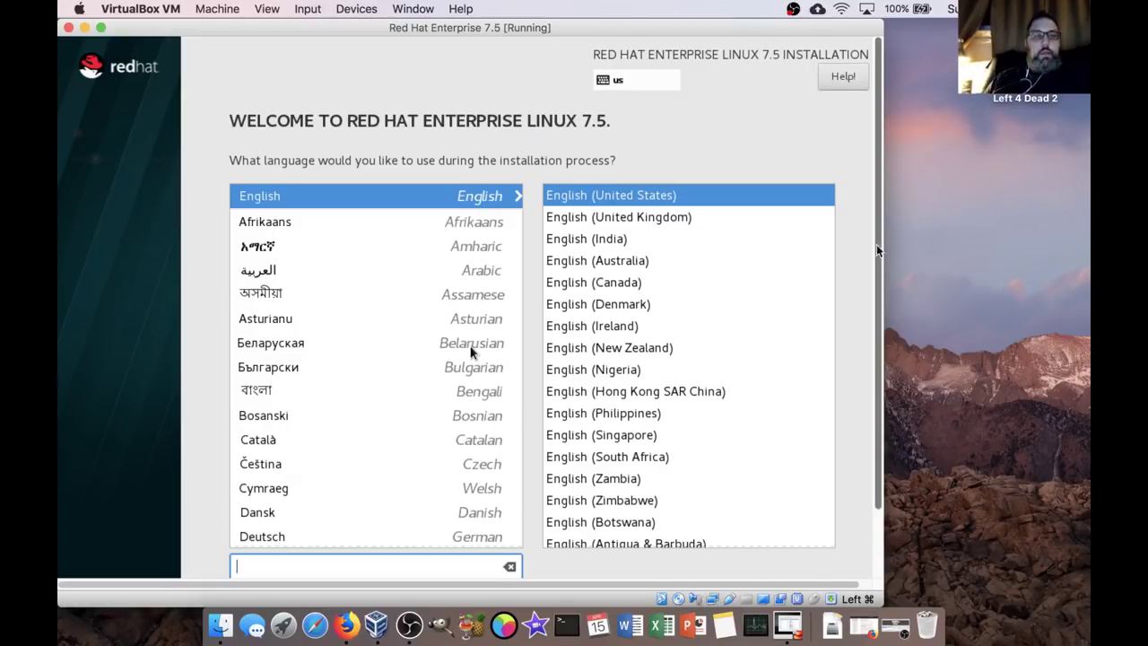
Scroll the installer welcome page, then go to System Preferences from the Apple menu.
scroll(871, 280, "down", 2)
scroll(871, 281, "up", 2)
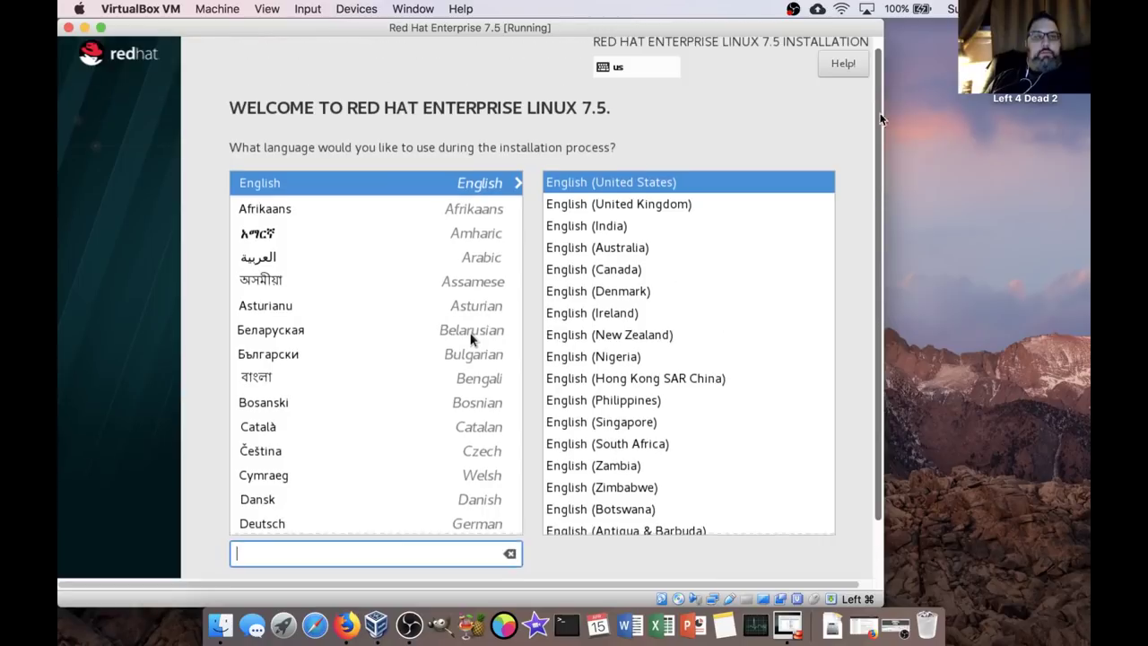
scroll(875, 377, "down", 2)
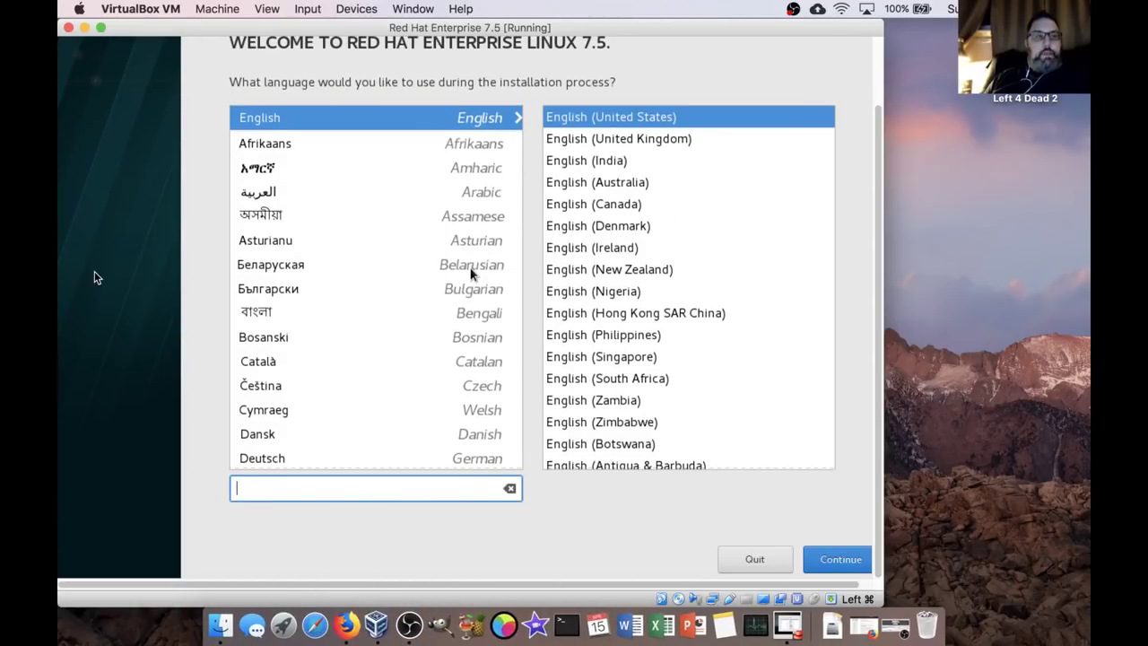
left_click(79, 9)
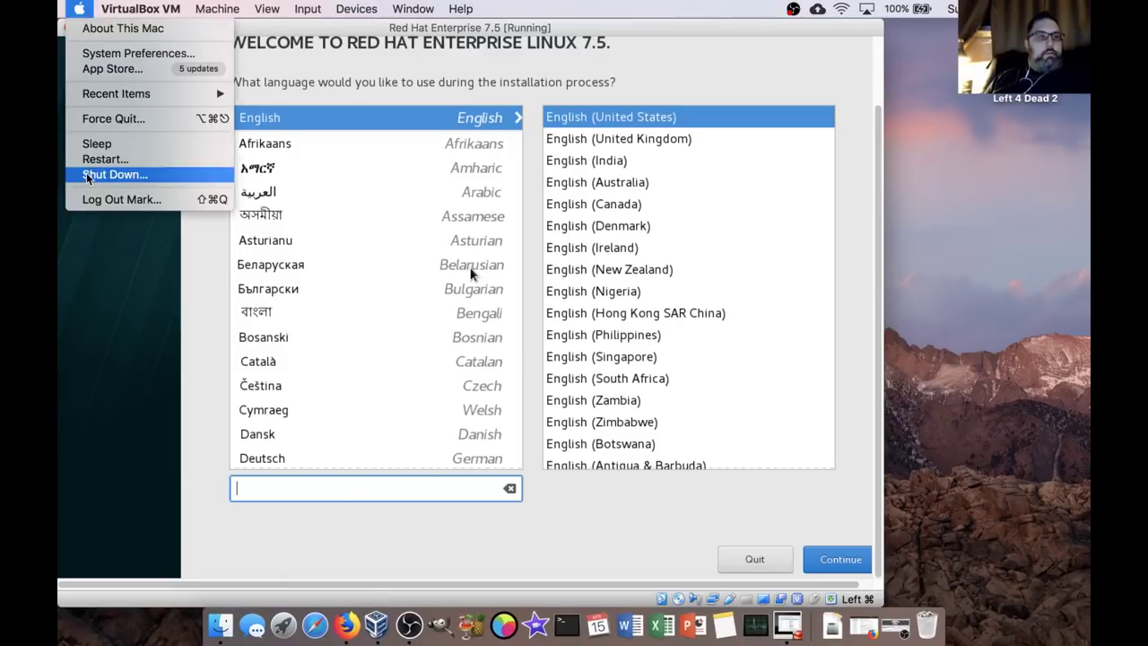
left_click(117, 55)
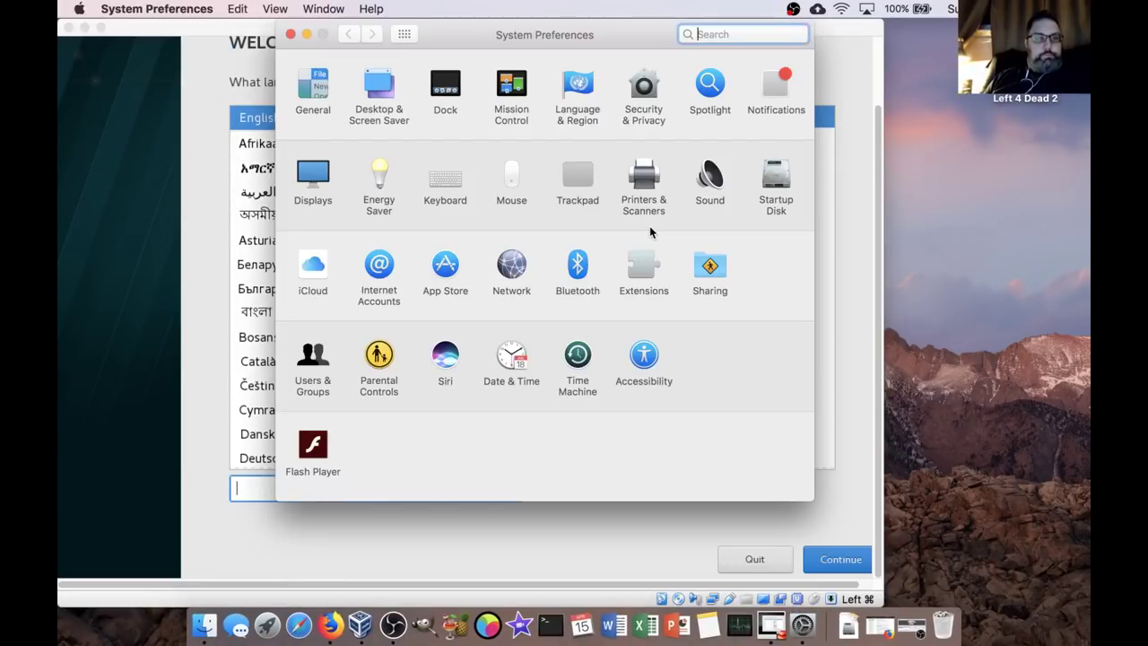
Set the macOS Dock to hide and show automatically and close System Preferences.
left_click(446, 77)
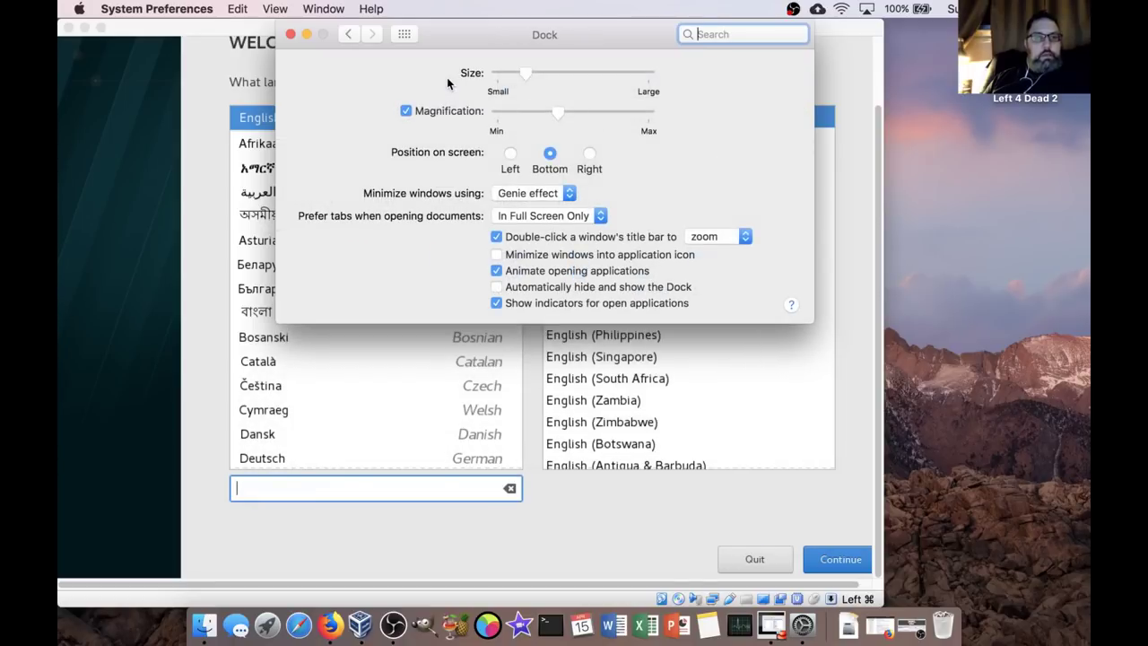
left_click(496, 286)
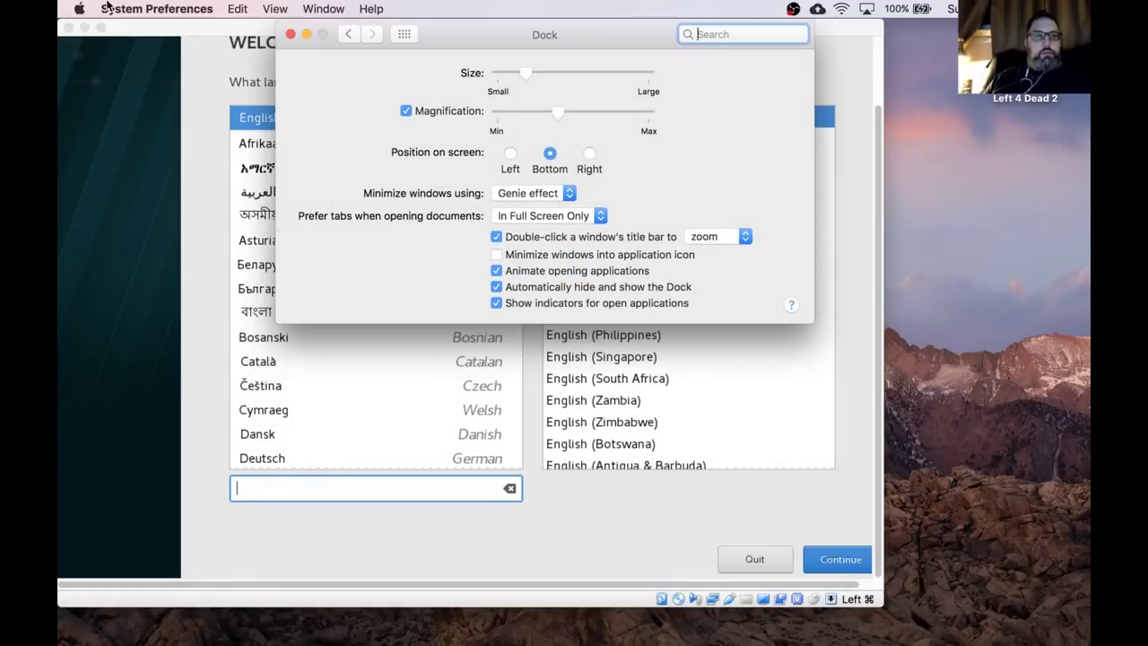
left_click(291, 35)
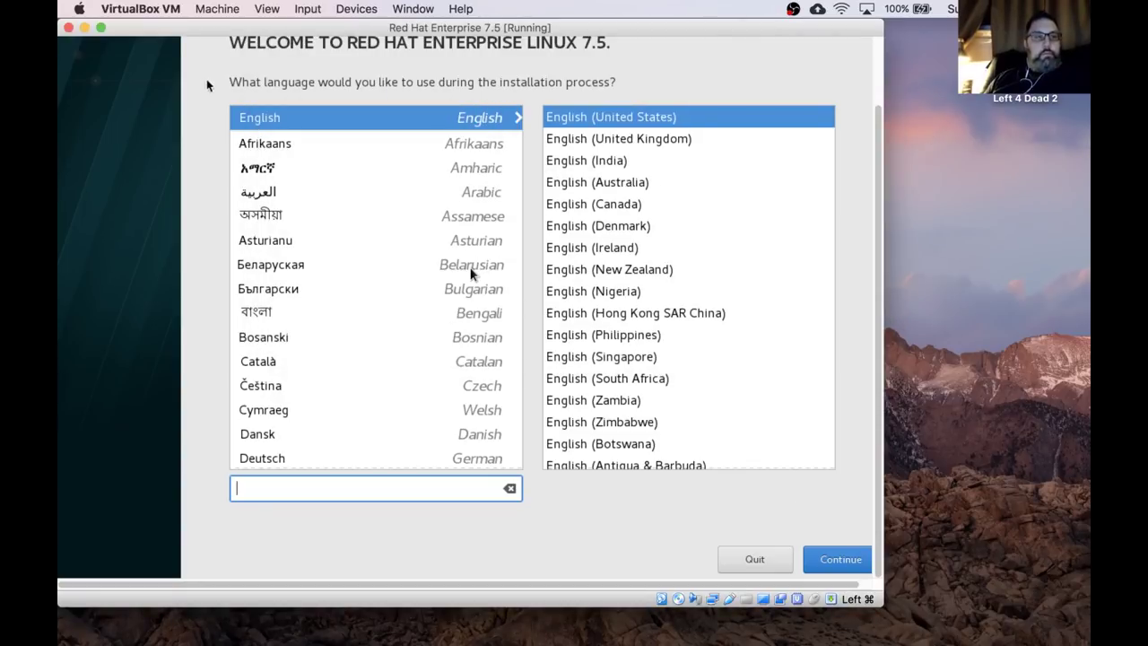
Enlarge the VM window and continue with English (United States) as the installation language.
left_click_drag(879, 605, 1005, 642)
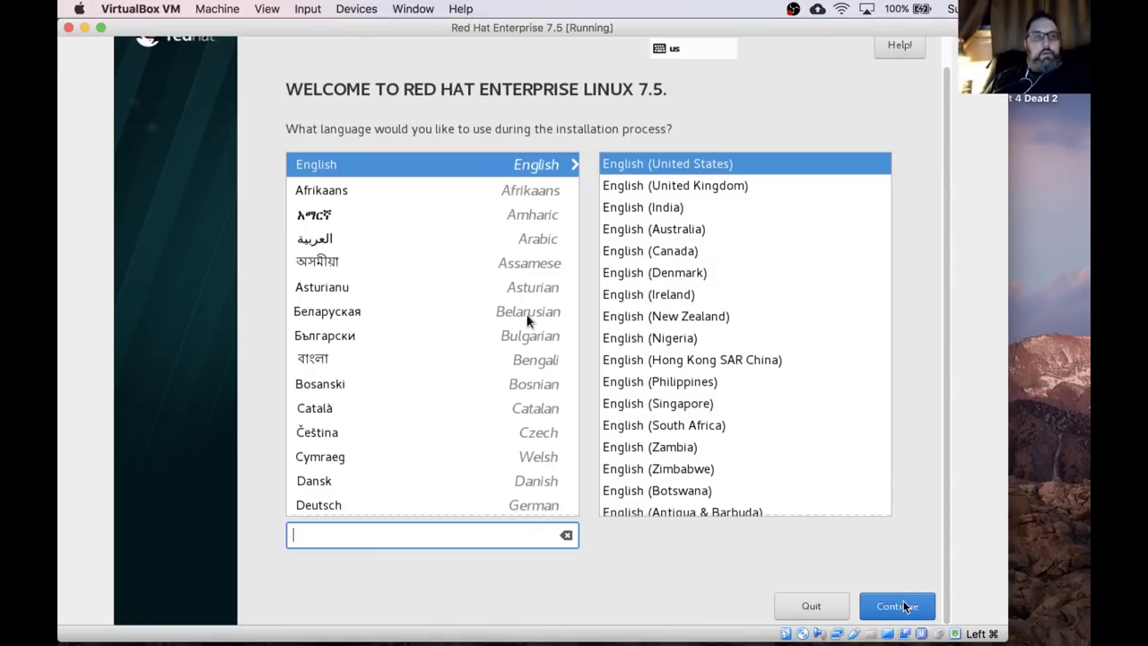
left_click(904, 606)
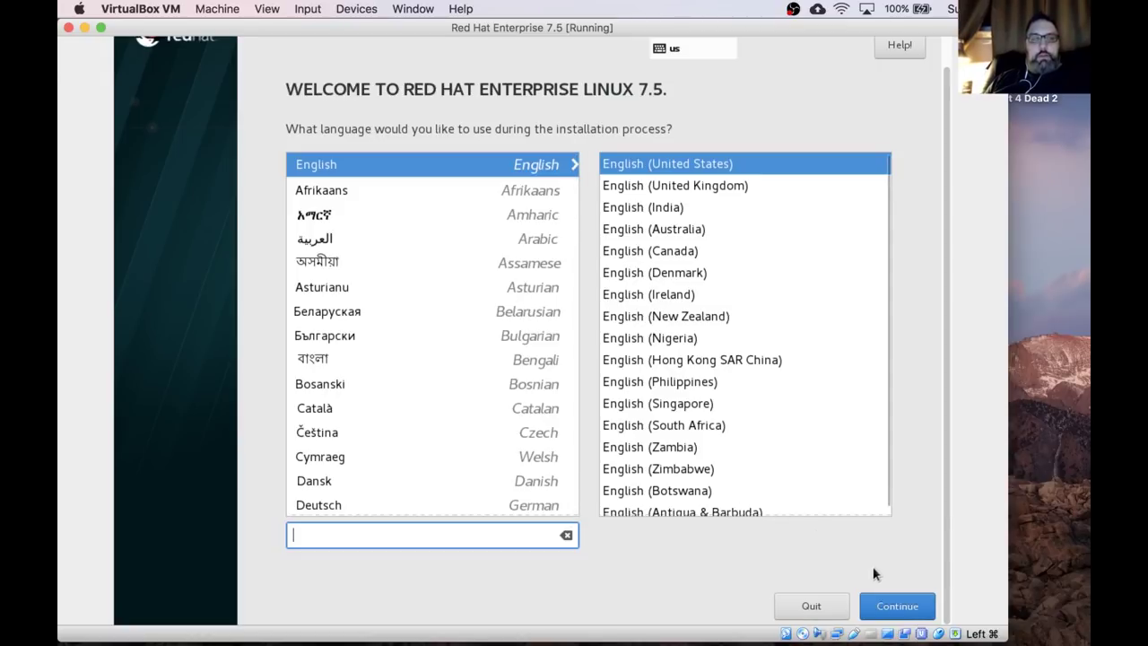
left_click(913, 610)
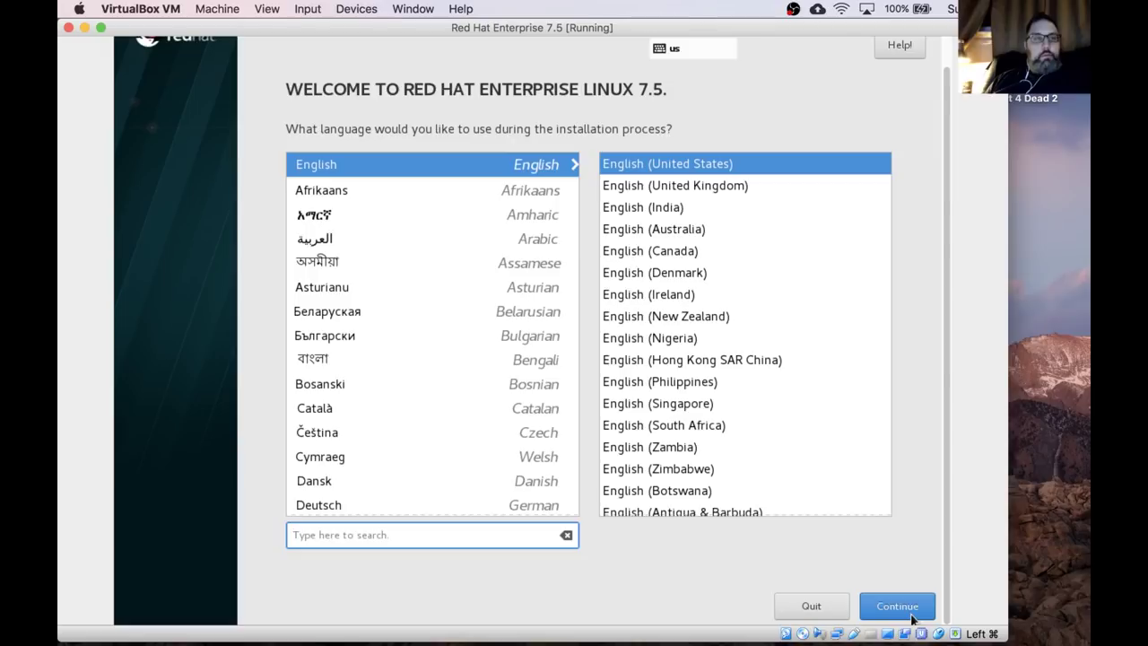
left_click(913, 617)
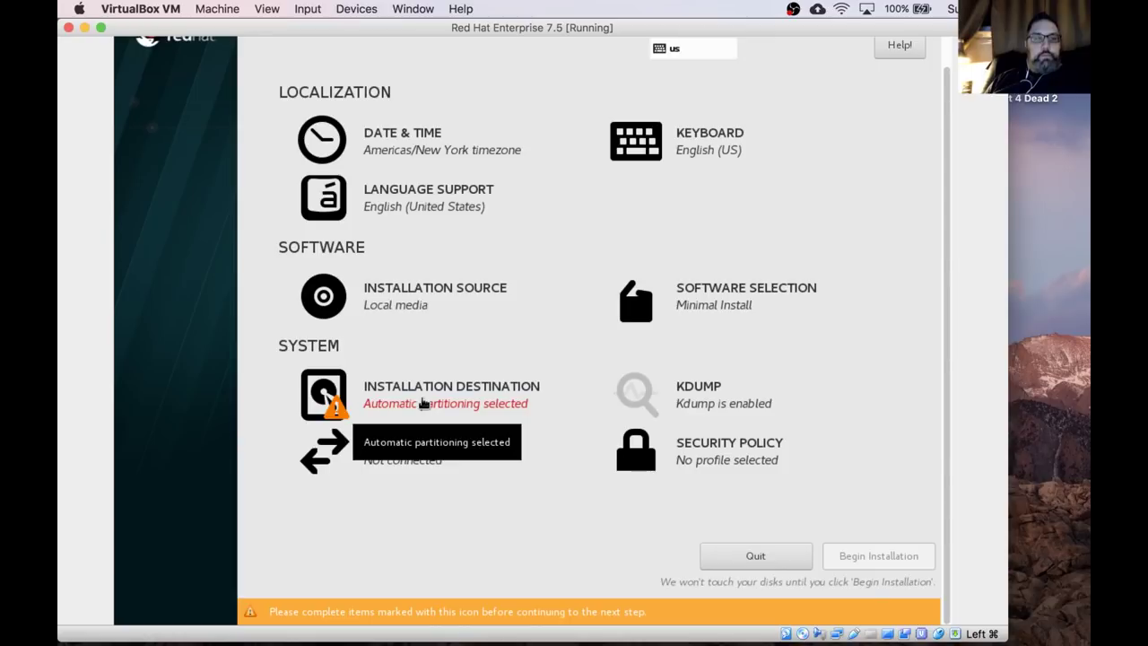
Accept automatic partitioning of the 128 GiB disk and begin the RHEL installation.
left_click(424, 405)
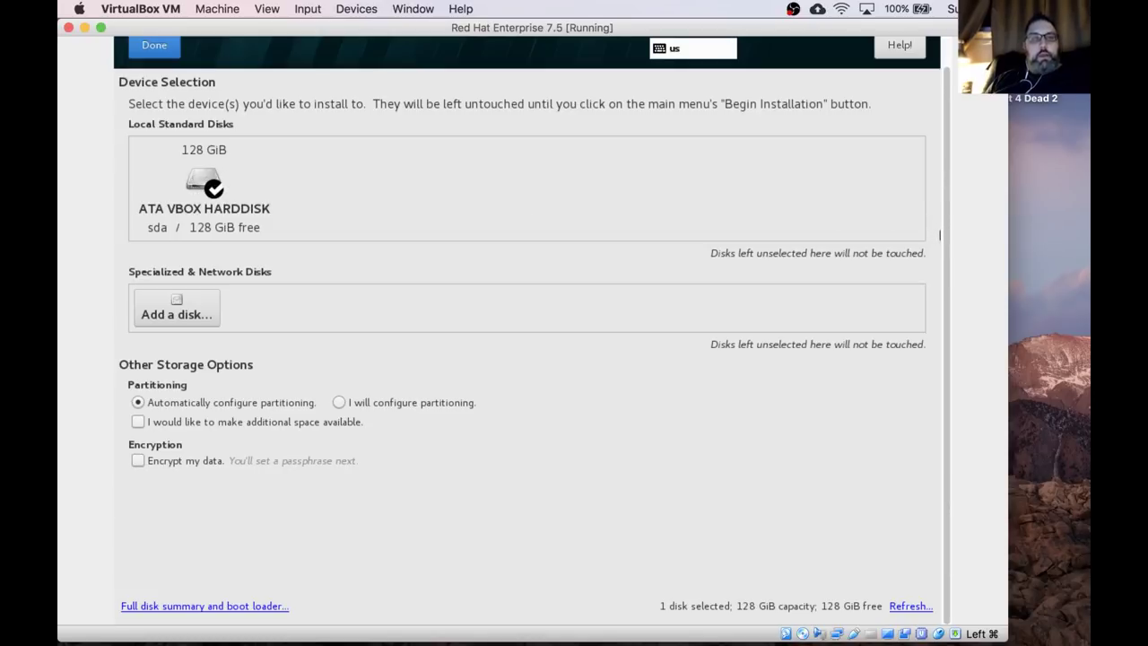
left_click(151, 46)
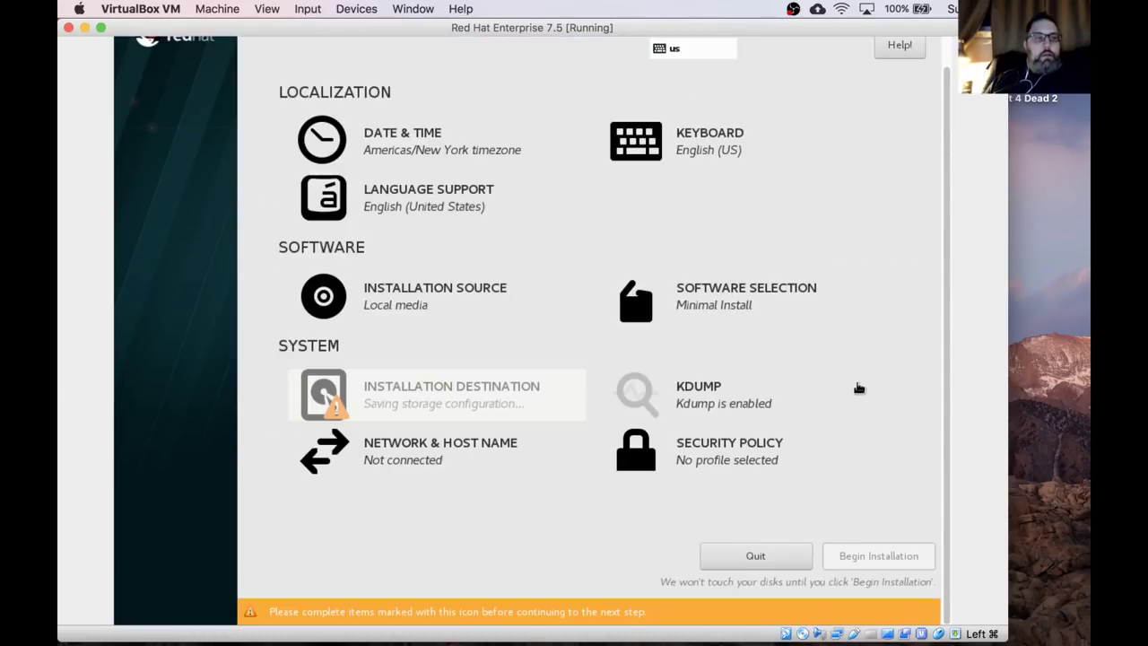
left_click(880, 592)
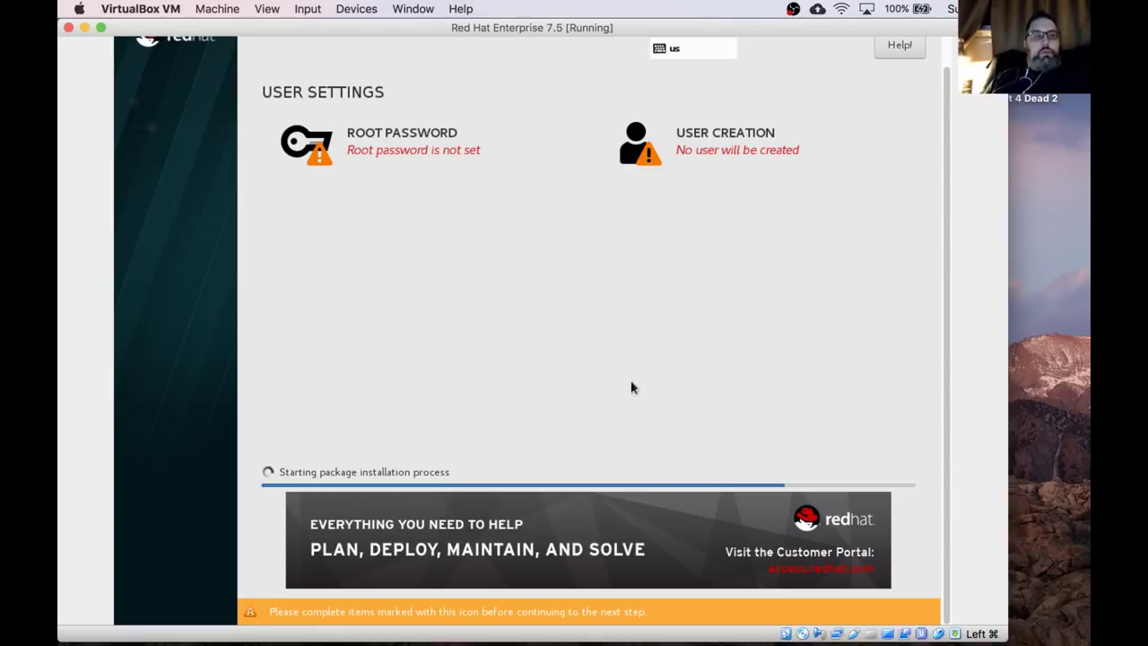
Enter and confirm a root password in the installer's Root Password screen.
left_click(377, 135)
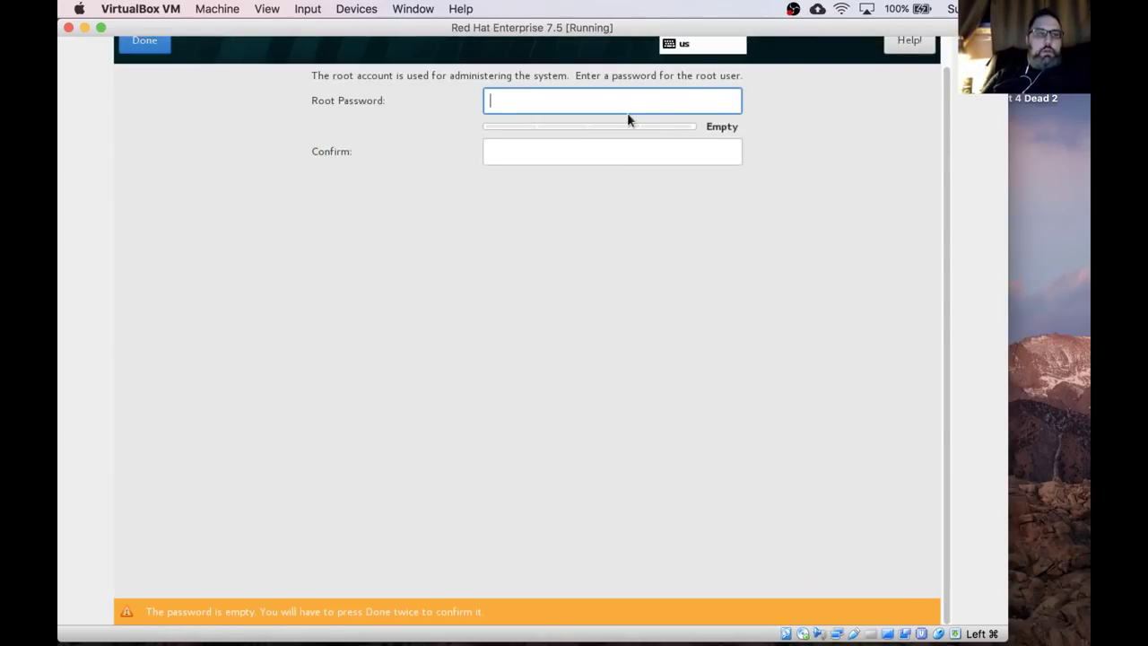
type("*********")
key("Tab")
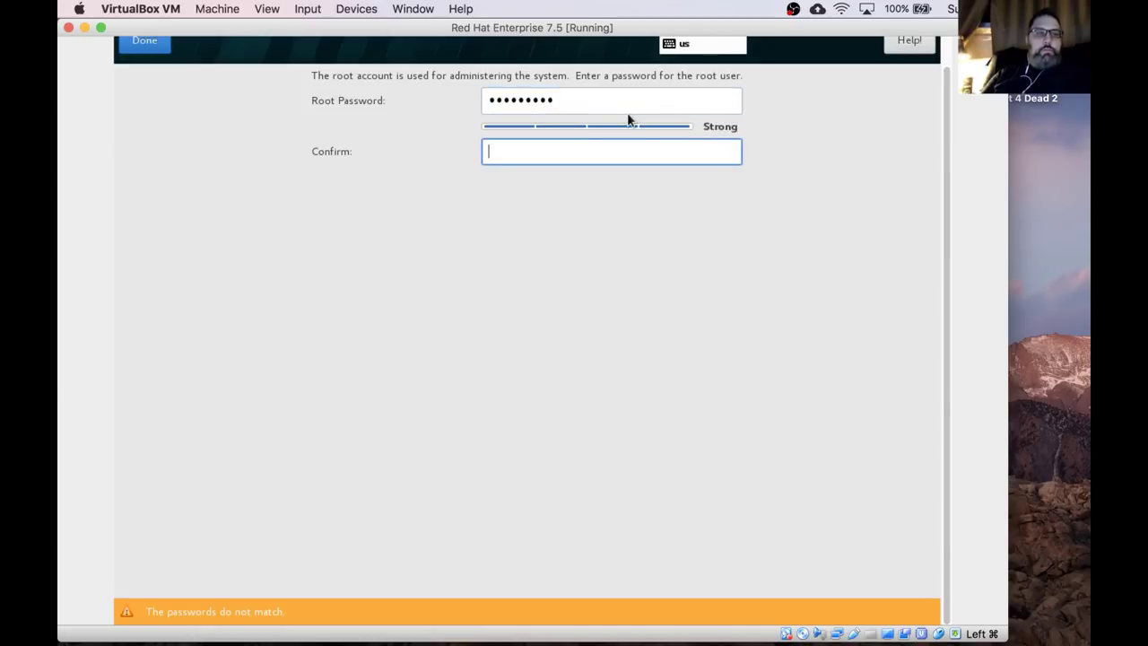
type("*********")
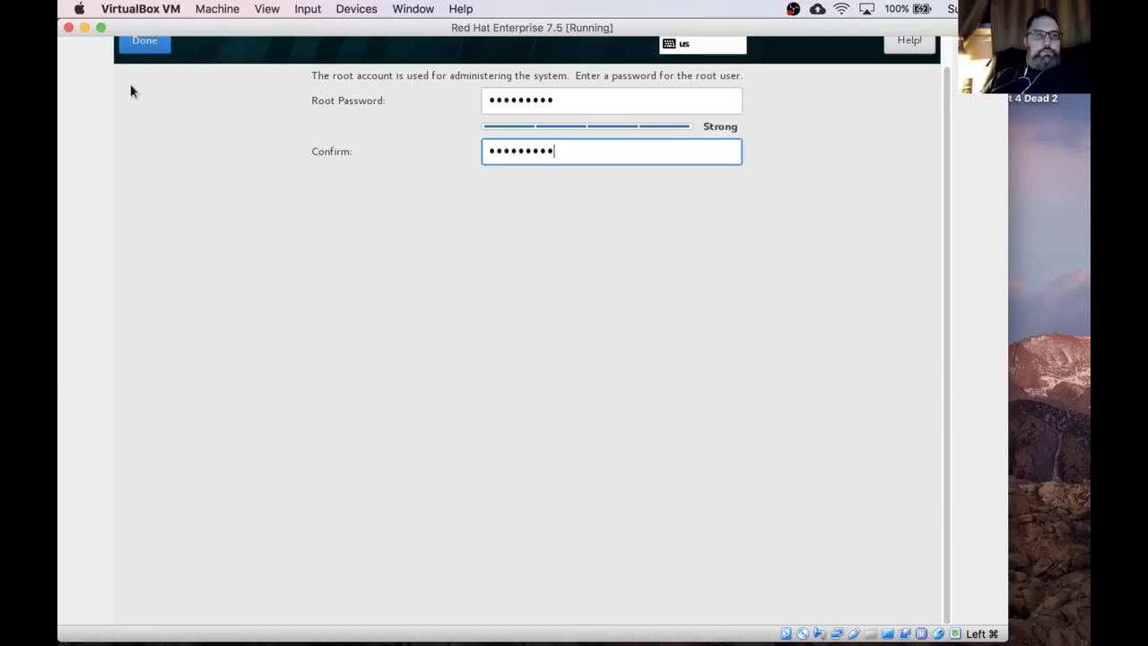
left_click(139, 51)
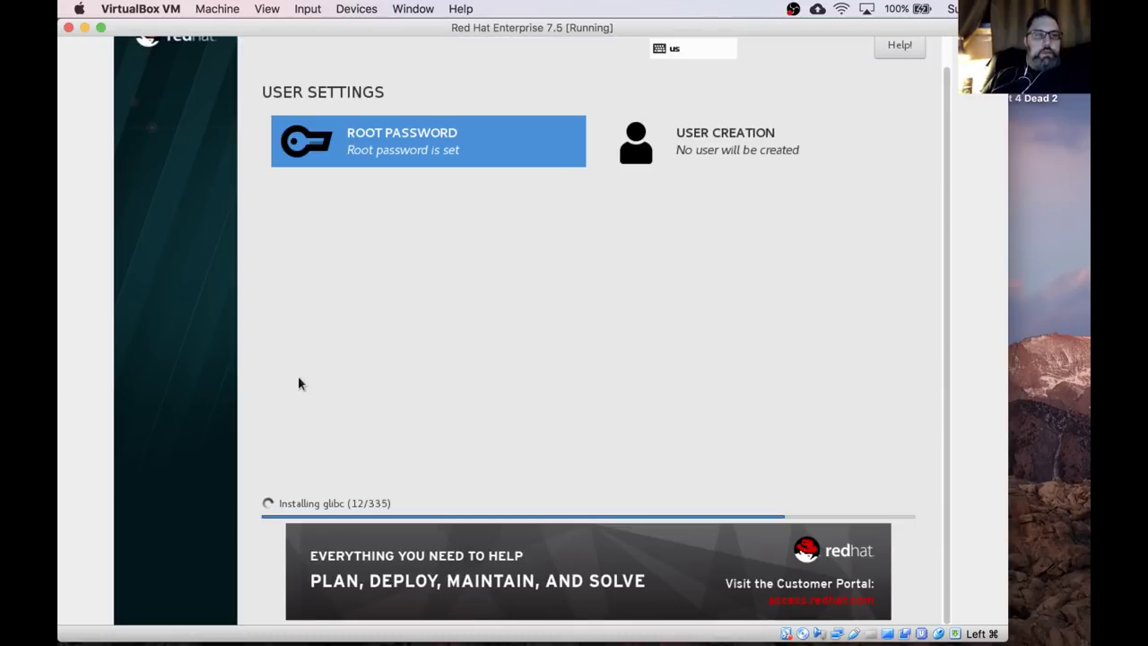
Create a new user with administrator rights and a password, entering the username and password.
left_click(748, 140)
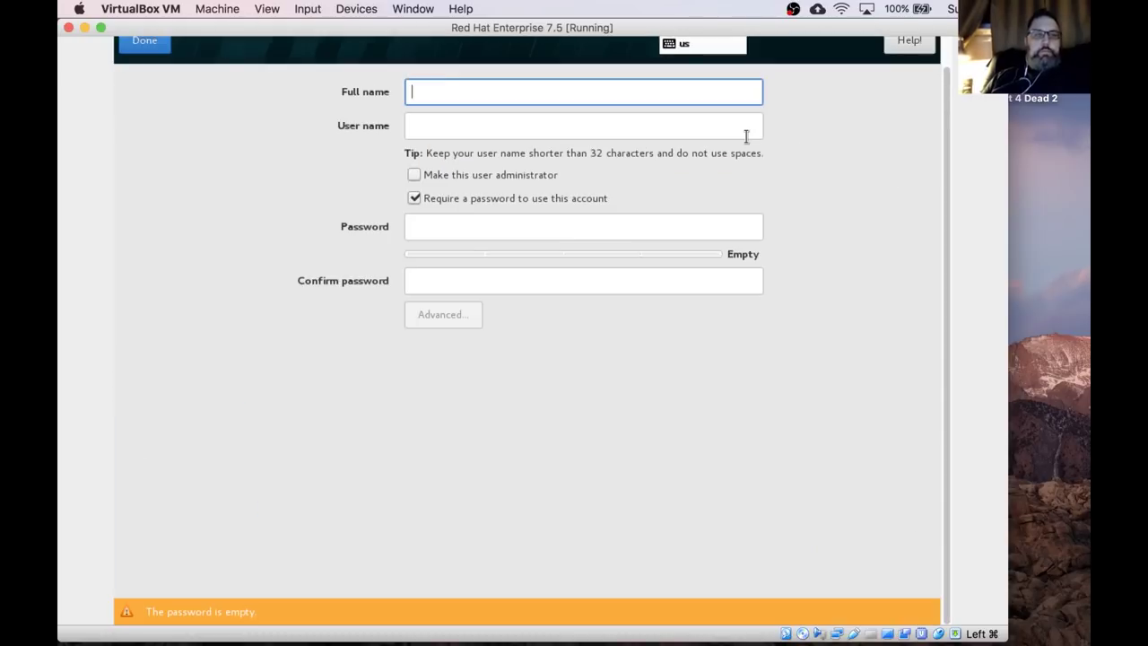
type("mr")
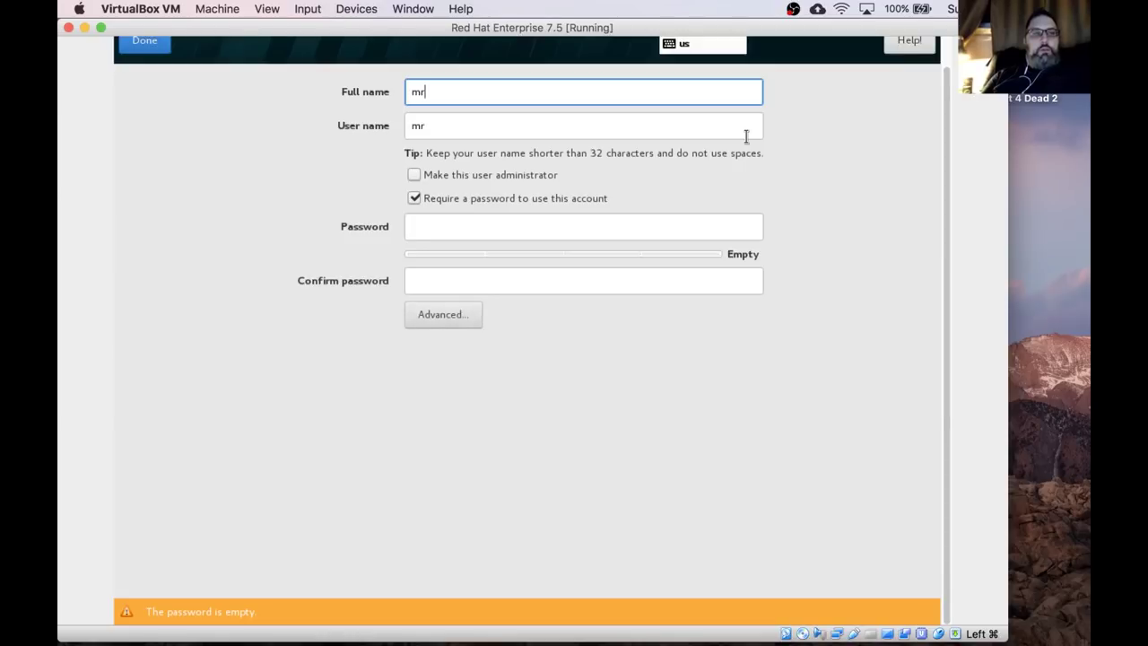
type("rk")
key("Tab")
key("Tab")
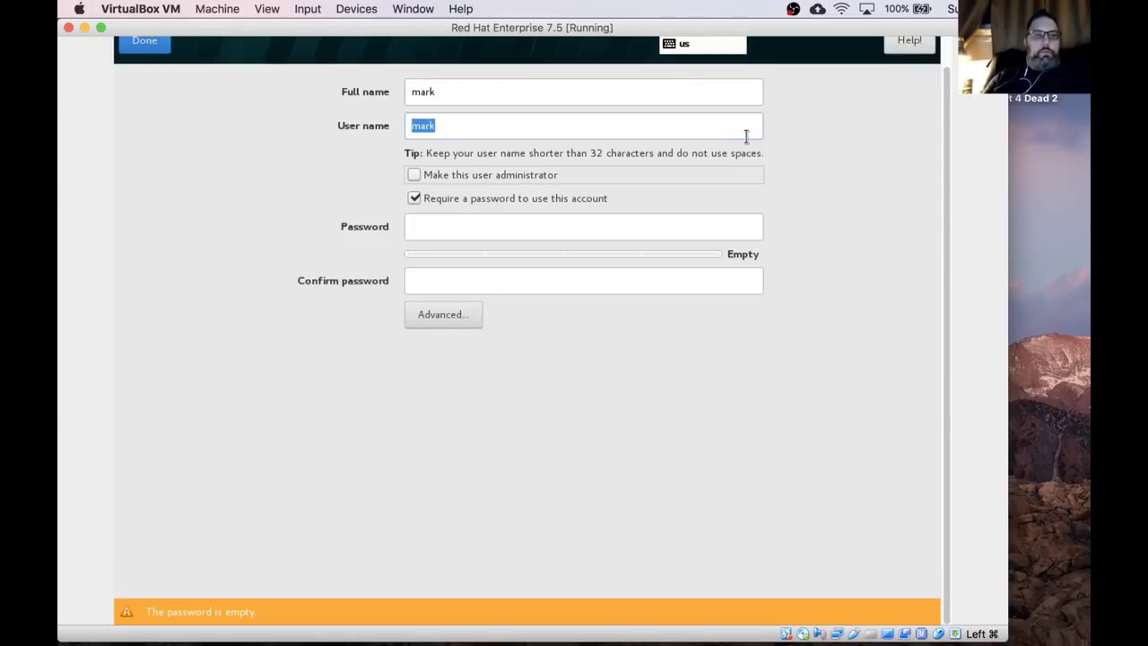
left_click(419, 176)
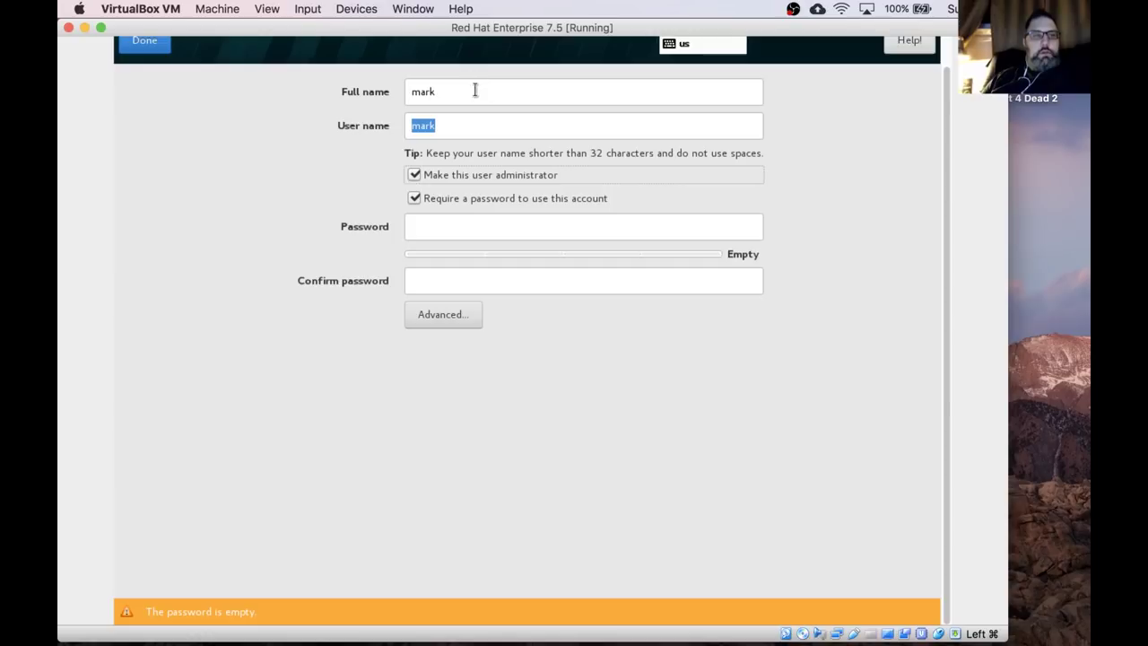
left_click(446, 234)
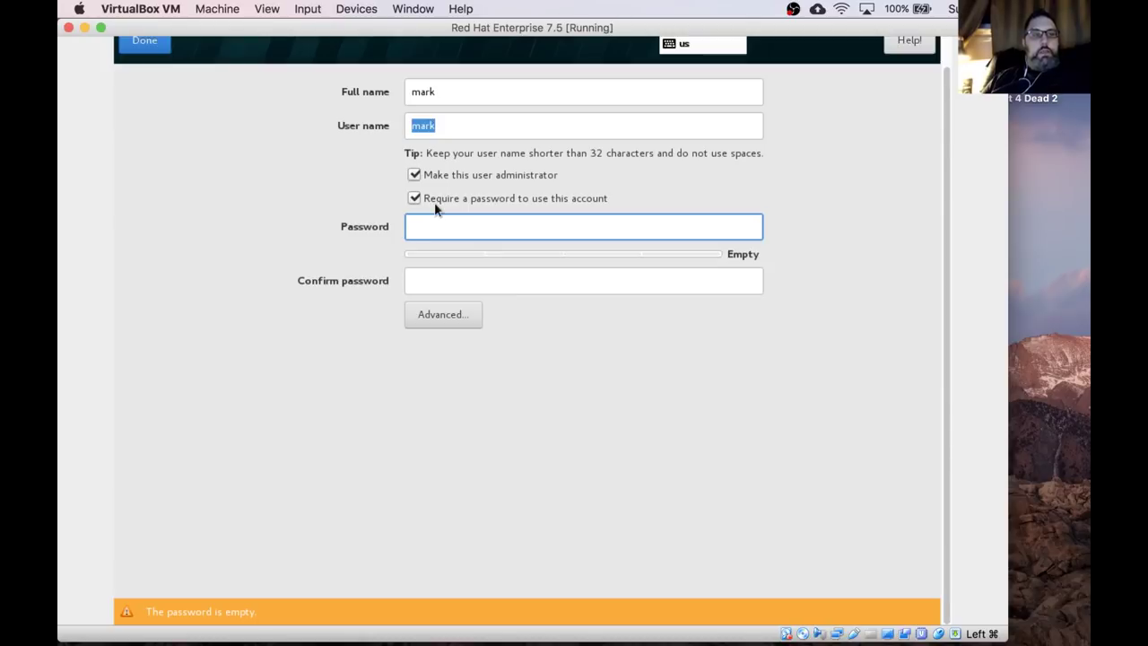
type("*********")
key("Tab")
type("*********")
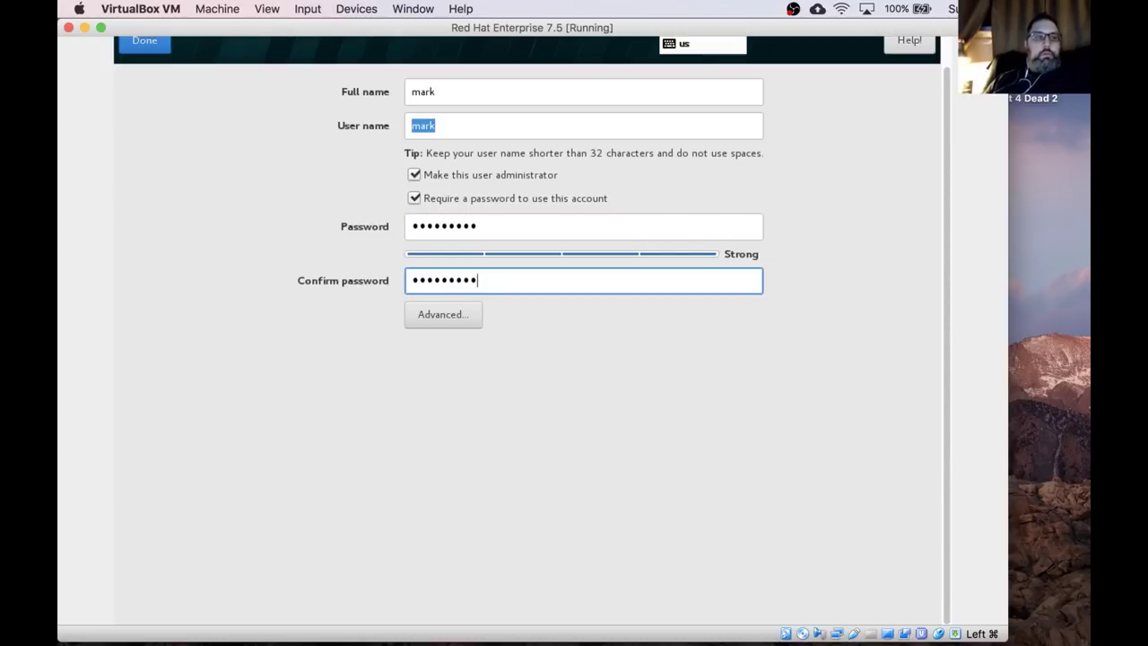
left_click(147, 42)
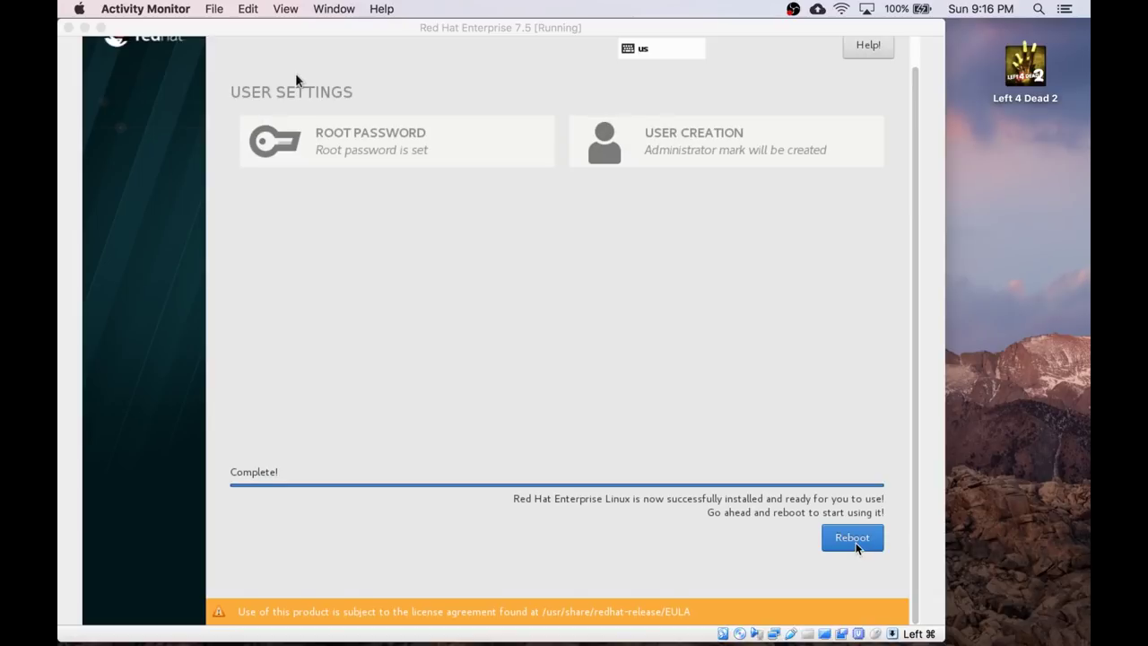
Reboot into the installed RHEL system and arrange the Manager and VM console windows.
left_click(296, 79)
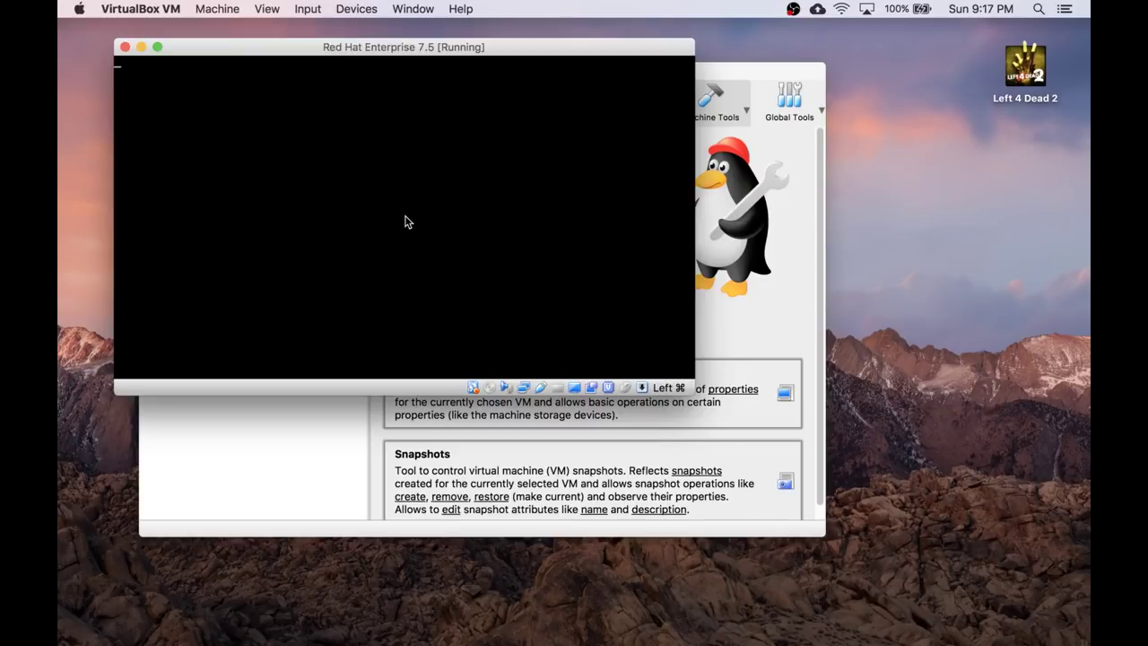
left_click(787, 87)
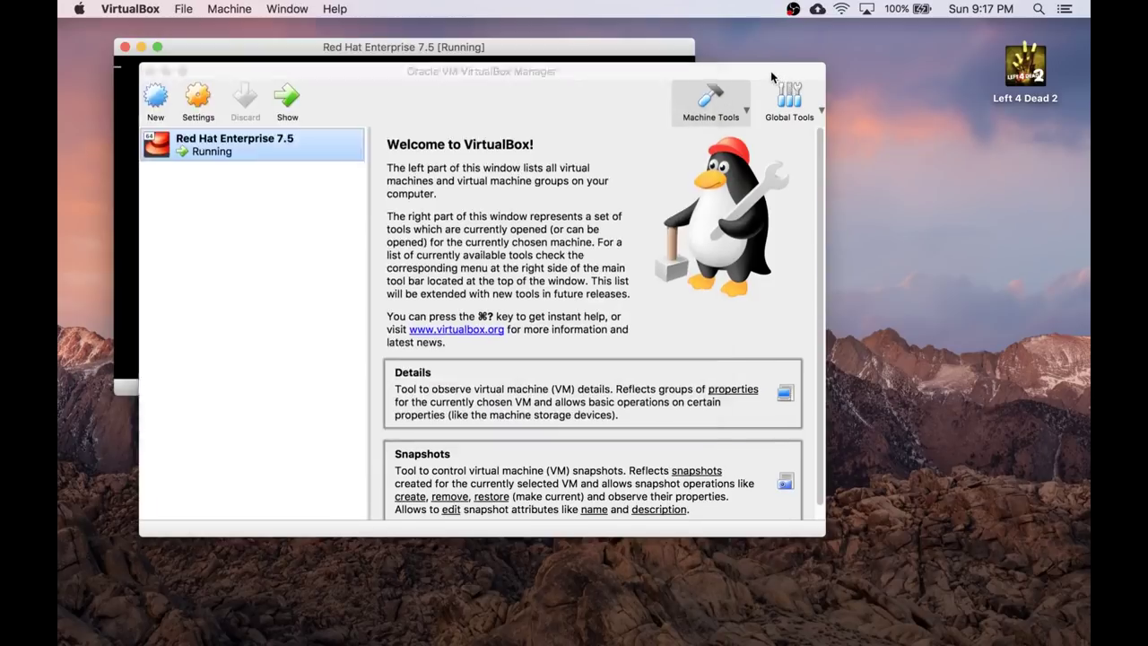
left_click_drag(771, 71, 831, 100)
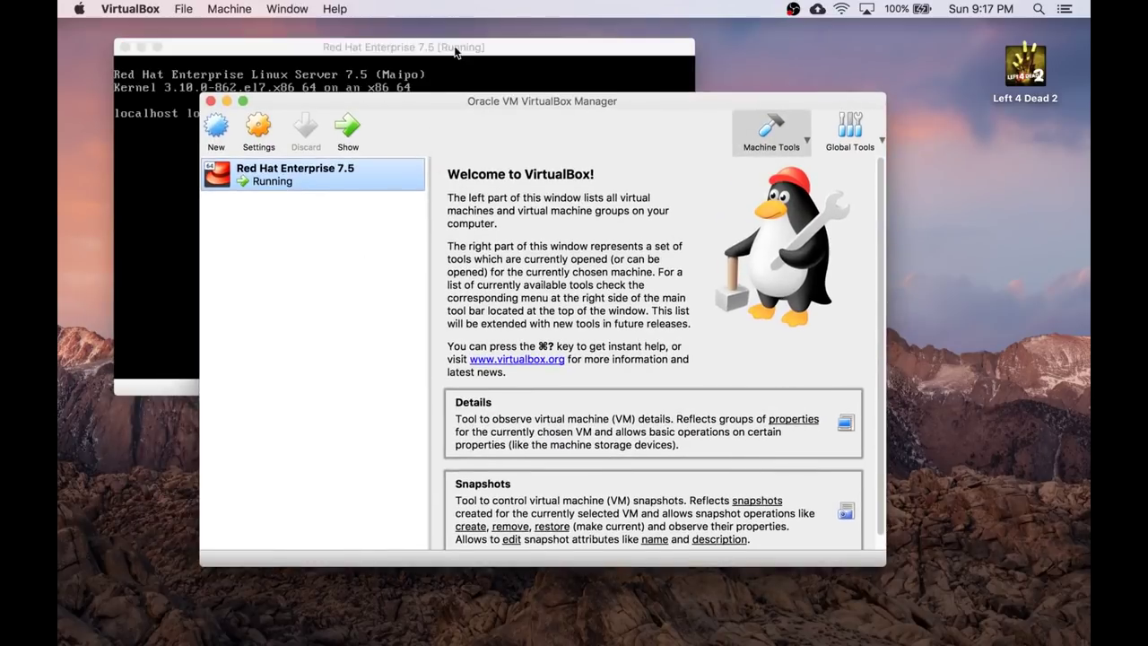
left_click(467, 48)
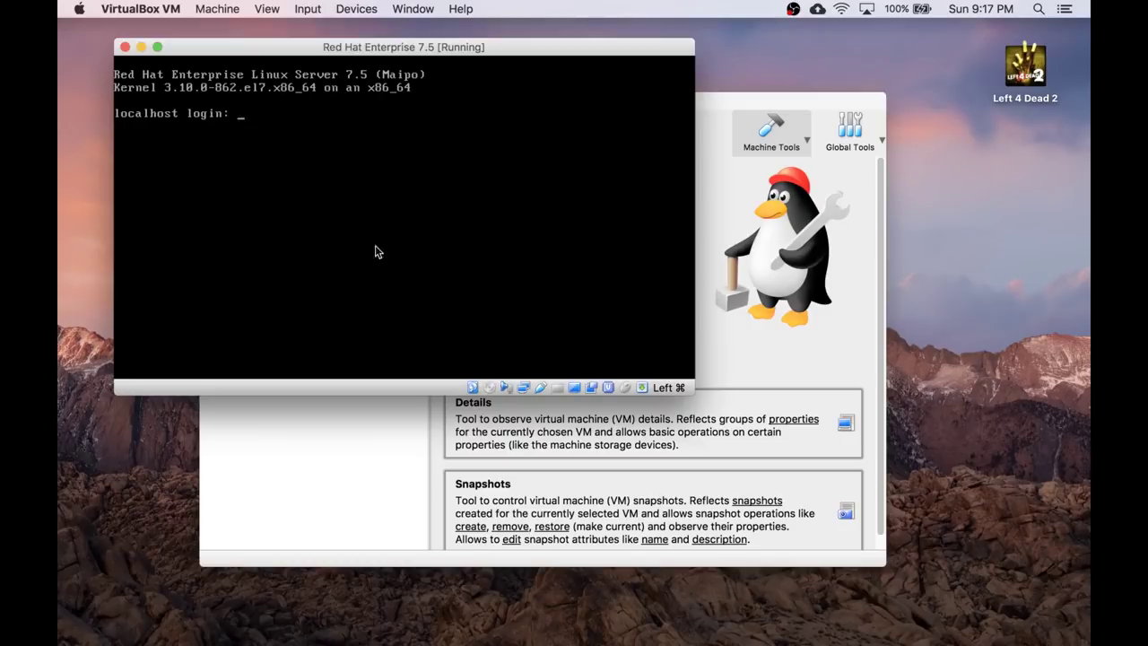
left_click(337, 259)
Log in as the new user, check systemctl status, then clear the console.
type("mark")
key("Return")
key("Return")
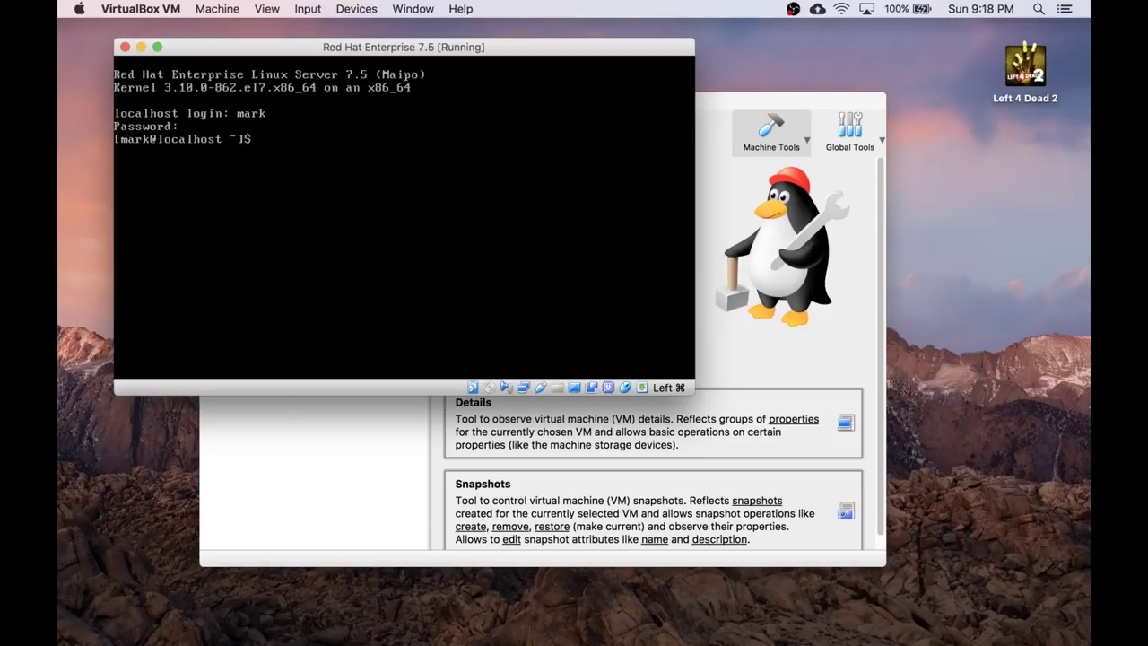
type("systemctl status")
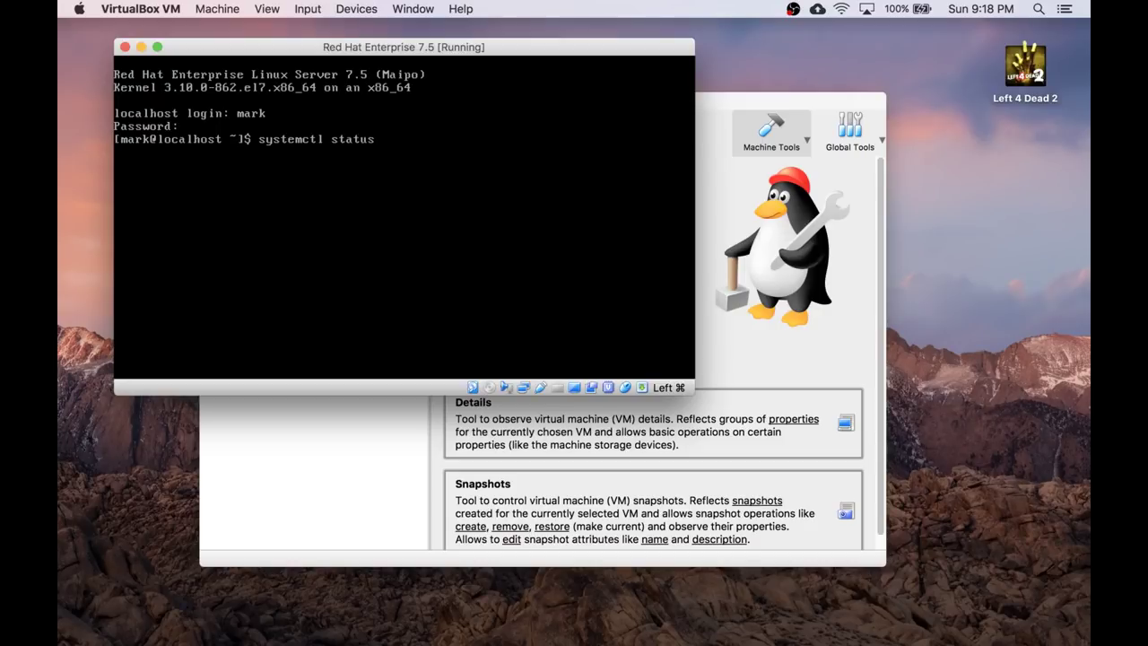
key("Return")
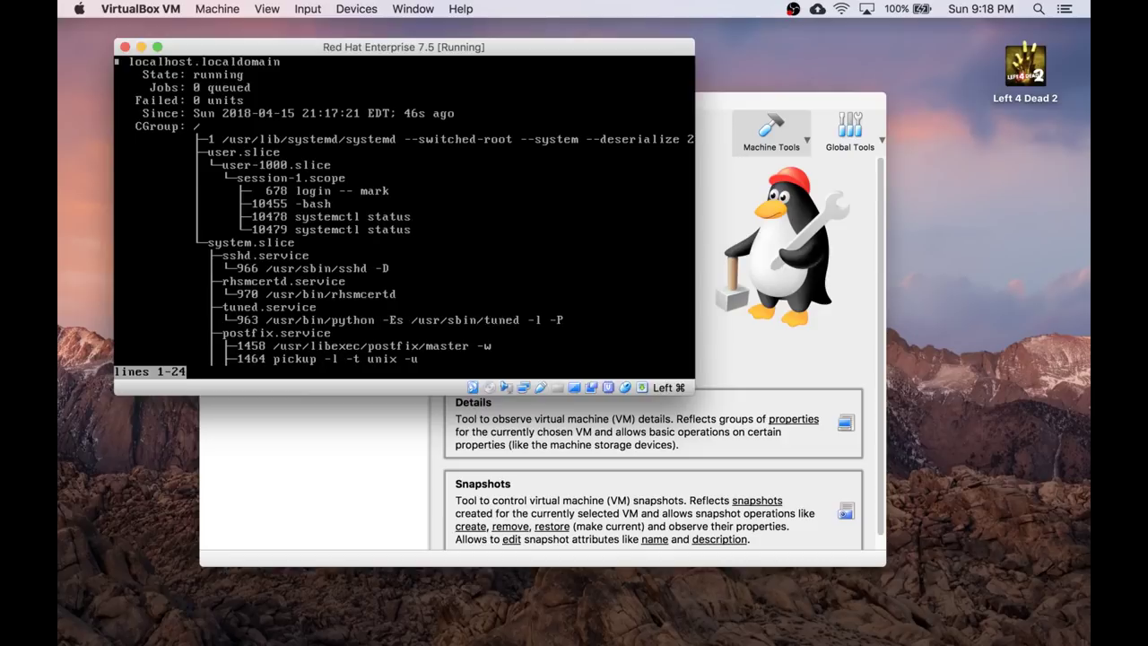
key("q")
key("ctrl+l")
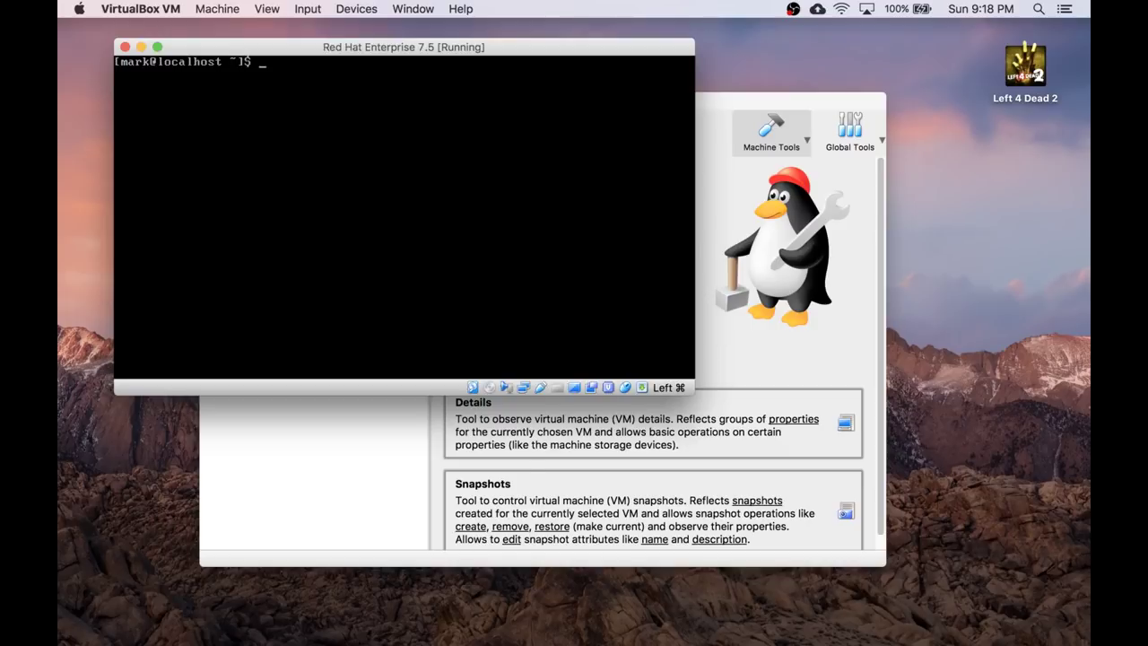
Show the current hostname info and read the hostnamectl manual page.
type("hostnamectl")
key("Return")
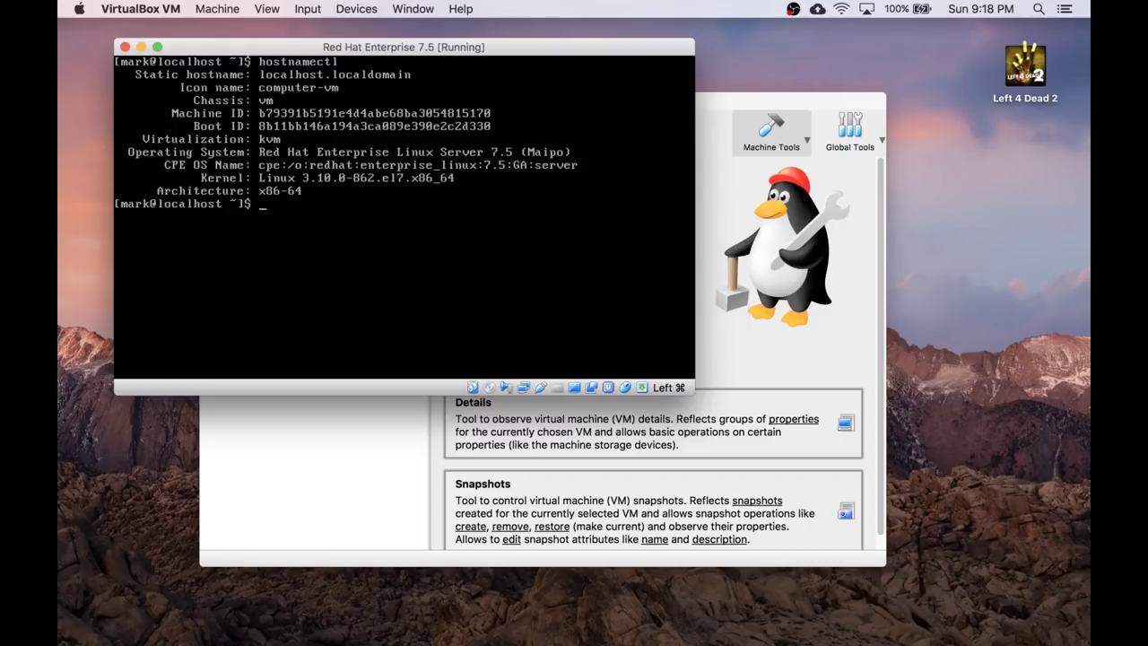
type("man hostnamectl")
key("Return")
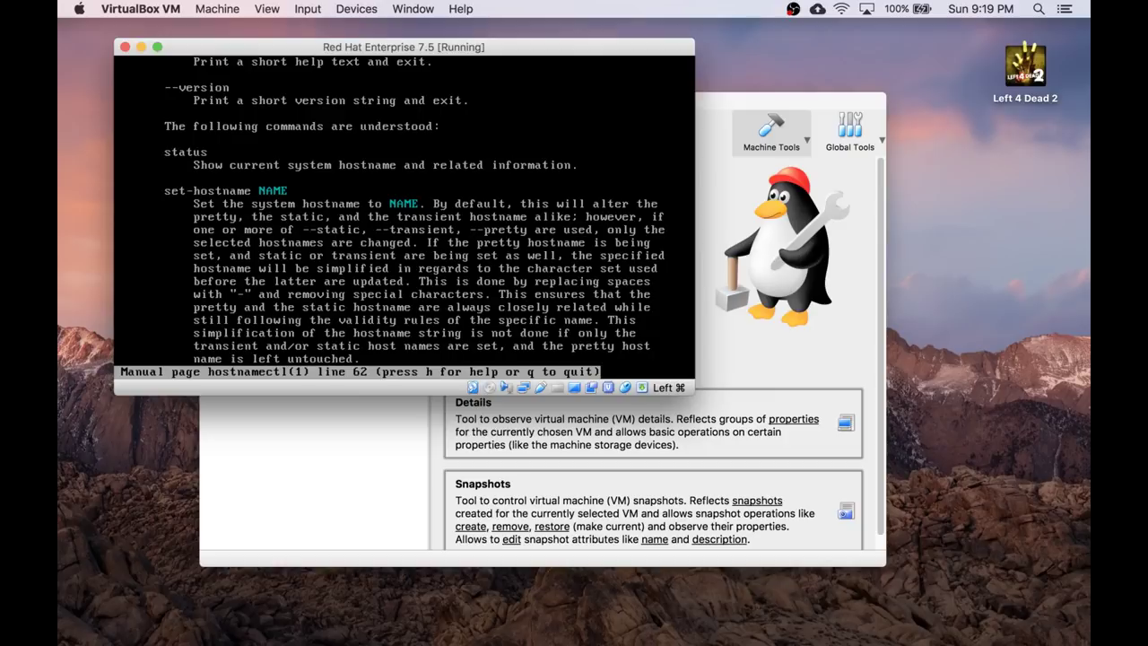
Set the hostname to RedHat with hostnamectl, authorise it, and verify the result.
type("q")
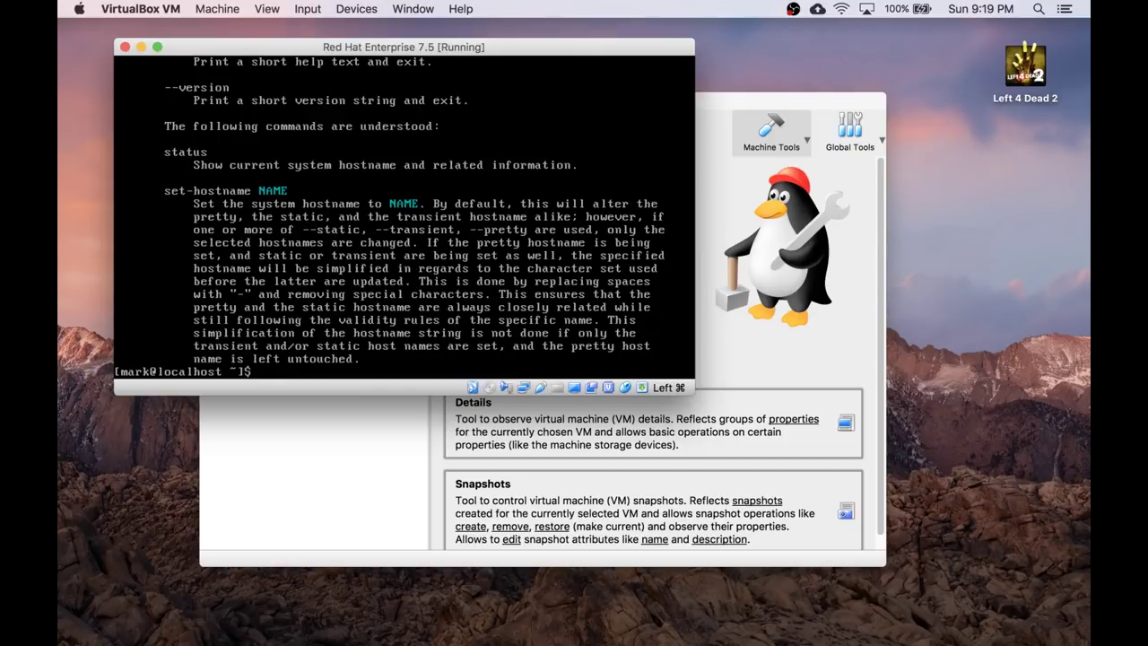
type("hostnamectl set-hostname")
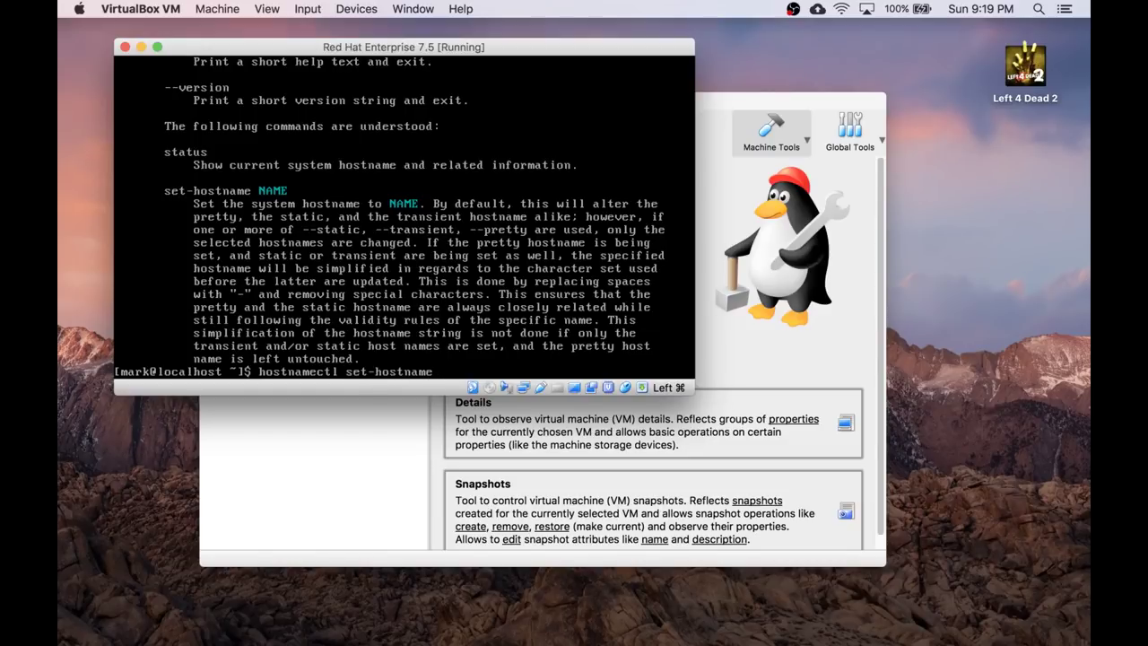
type(" RedHat")
key("Return")
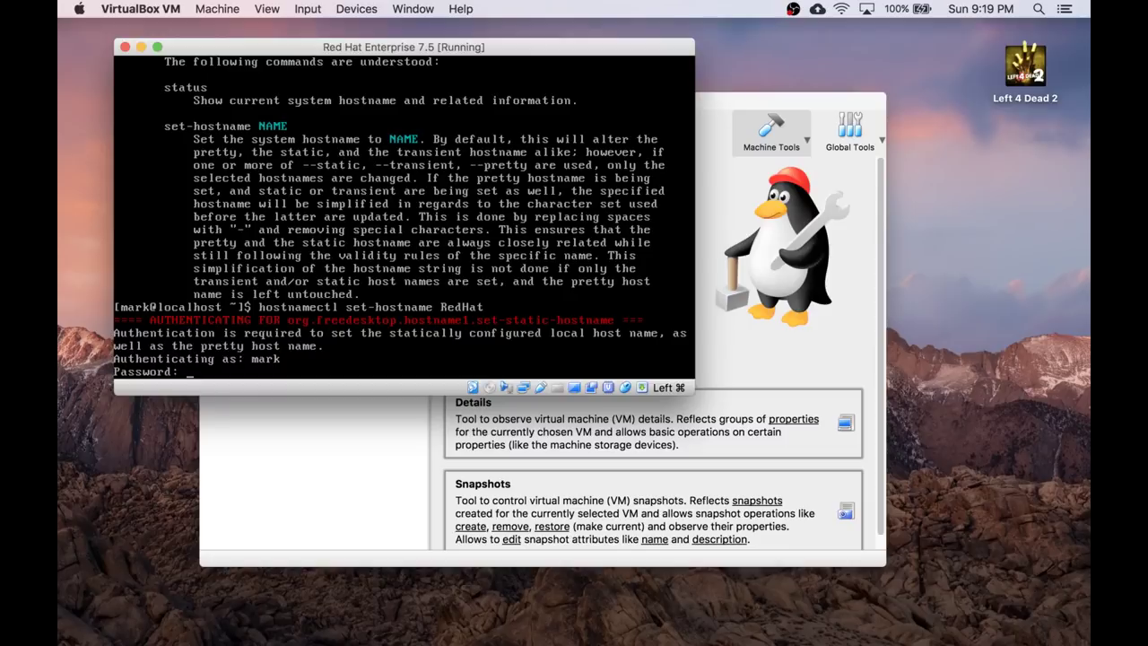
key("Return")
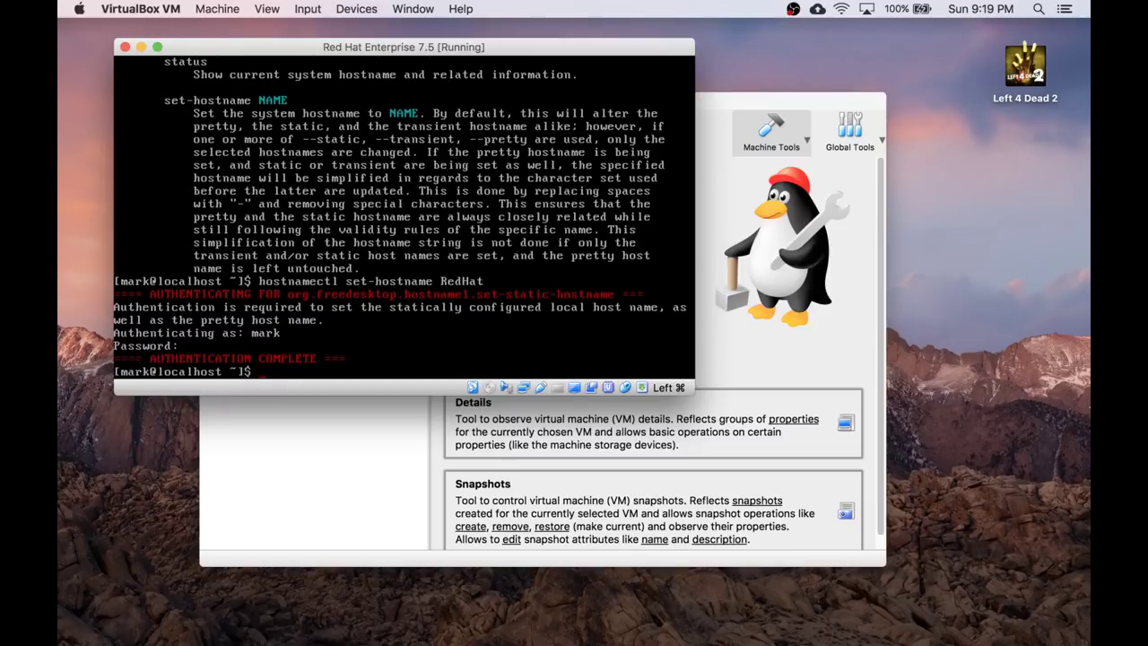
type("hostnamectl")
key("Return")
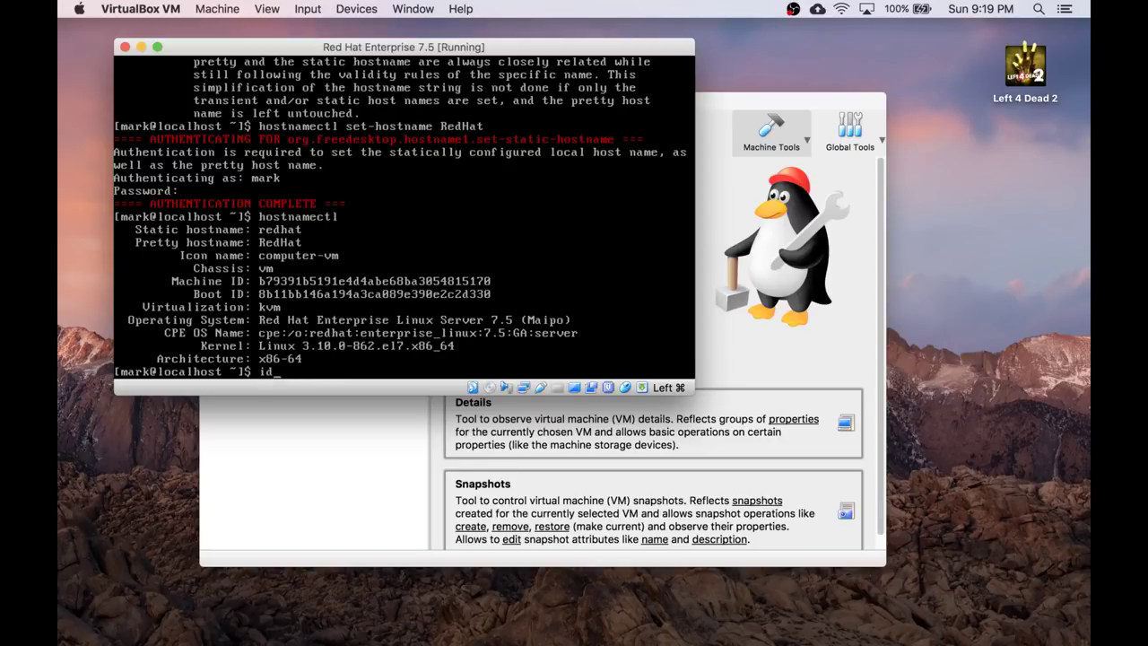
type("ifconfig")
key("Return")
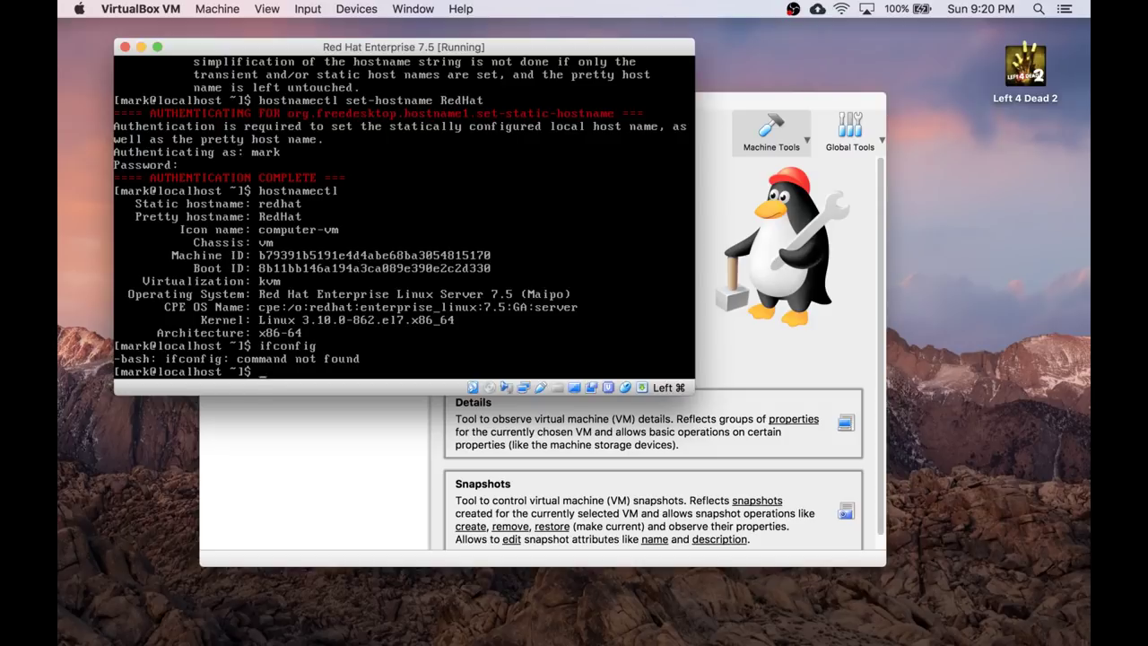
type("ping www.google.com")
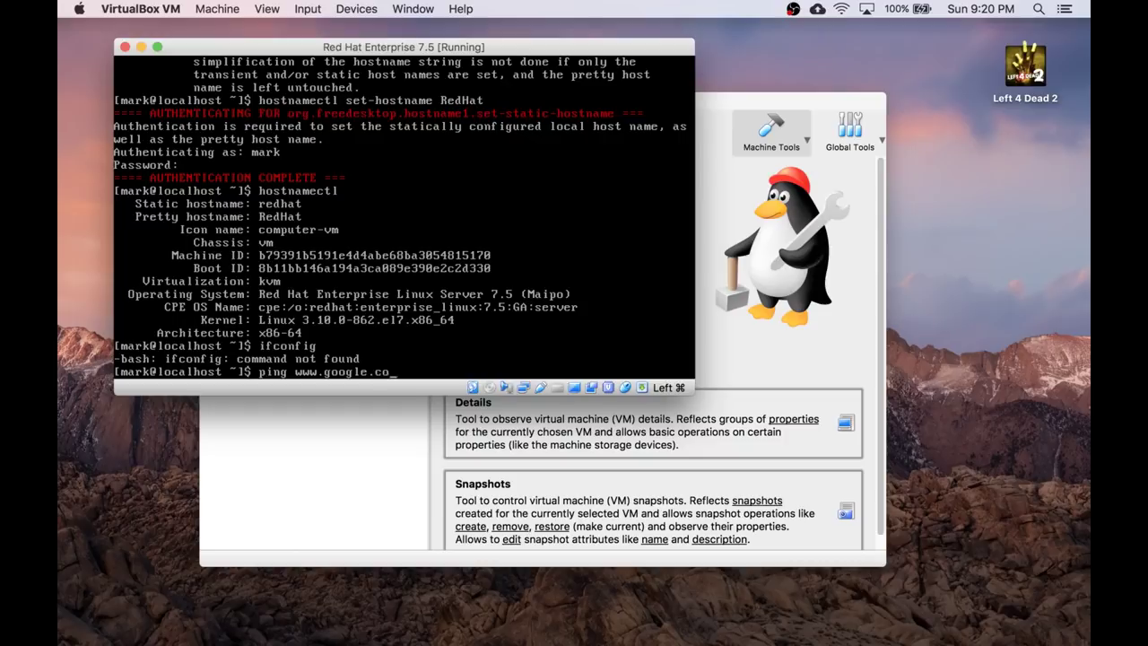
key("Return")
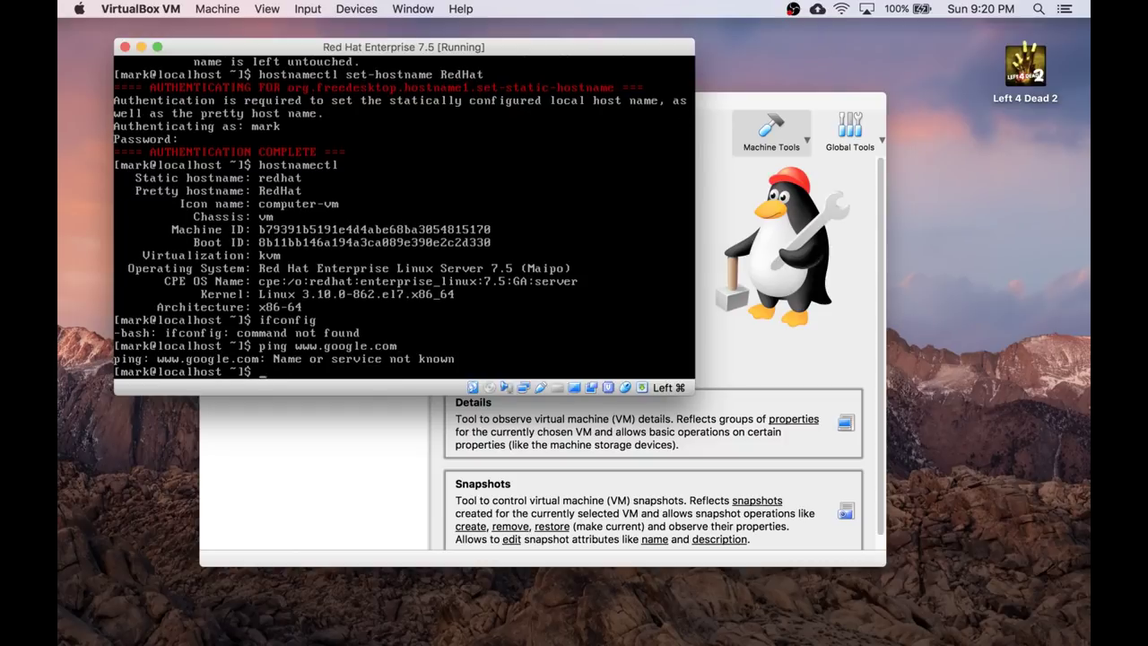
type("ping 1.1.1.1")
key("Return")
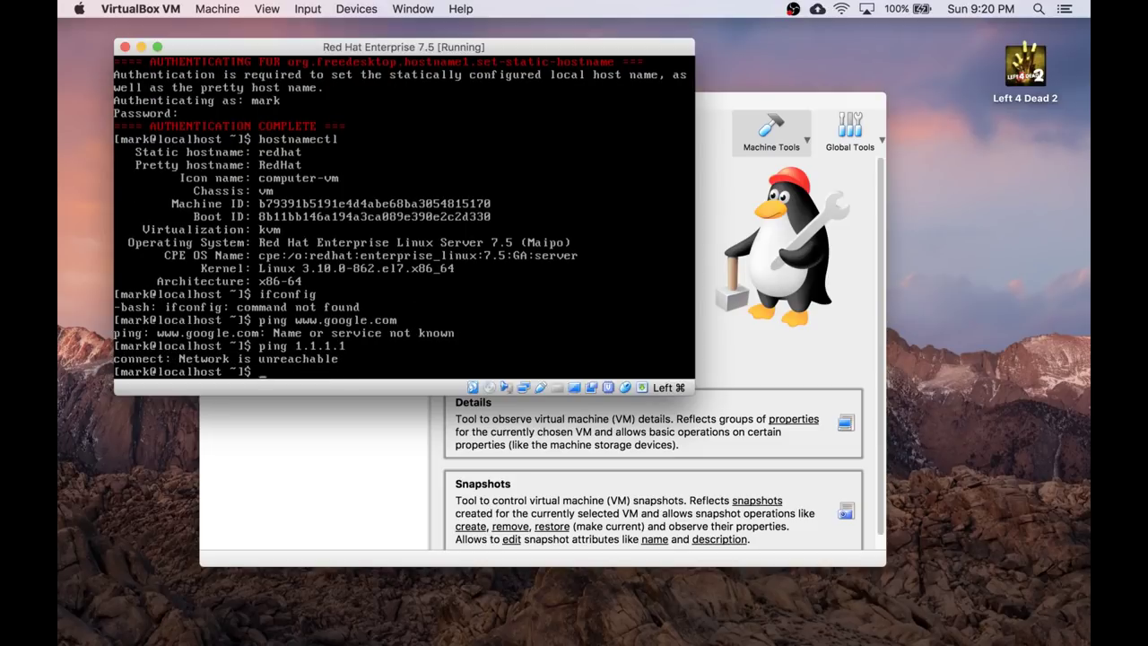
type("startx")
key("Return")
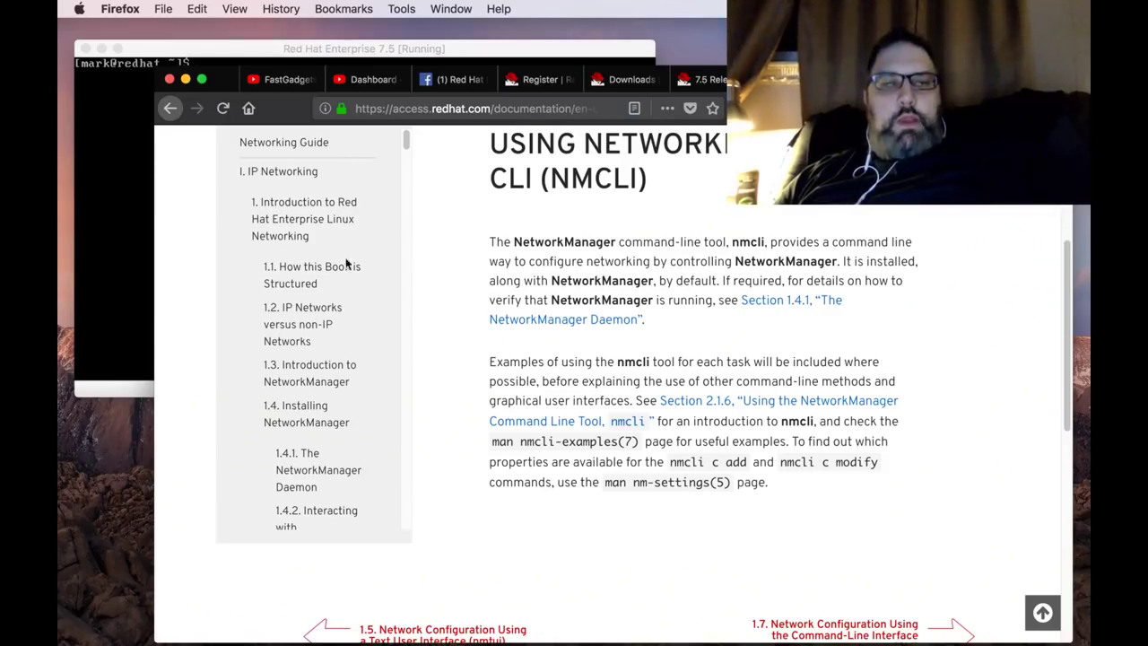
Bring the RHEL VM console back in front of the Firefox nmcli guide.
left_click(120, 205)
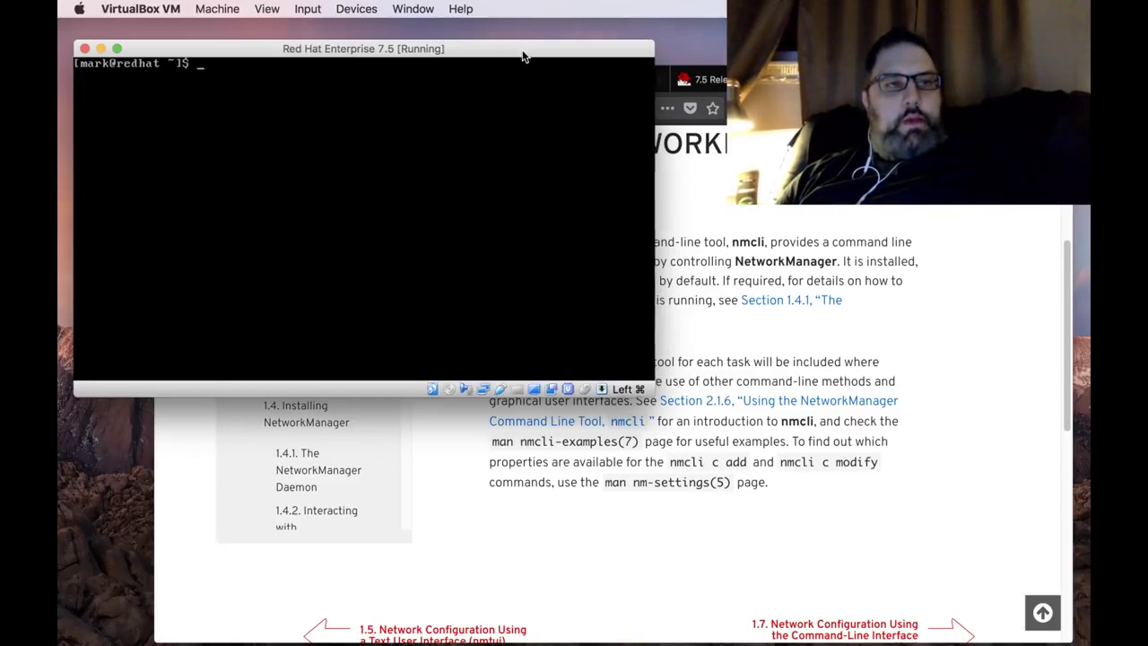
Reboot the VM with Host+Del and log back in at the console.
left_click_drag(526, 52, 524, 45)
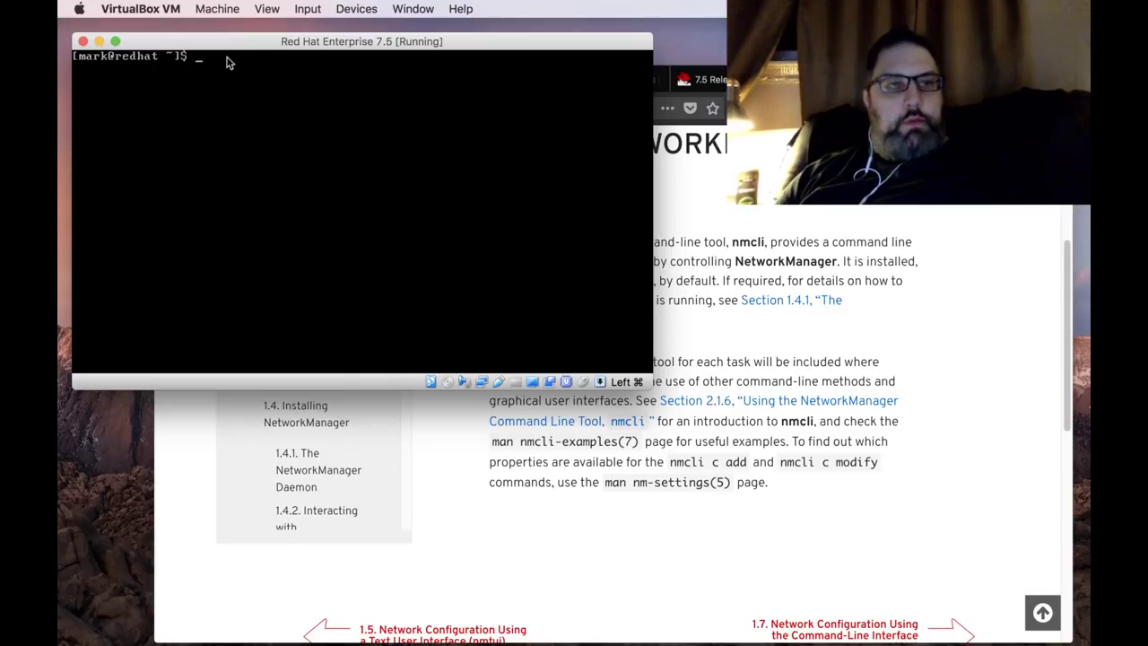
key("super+Delete")
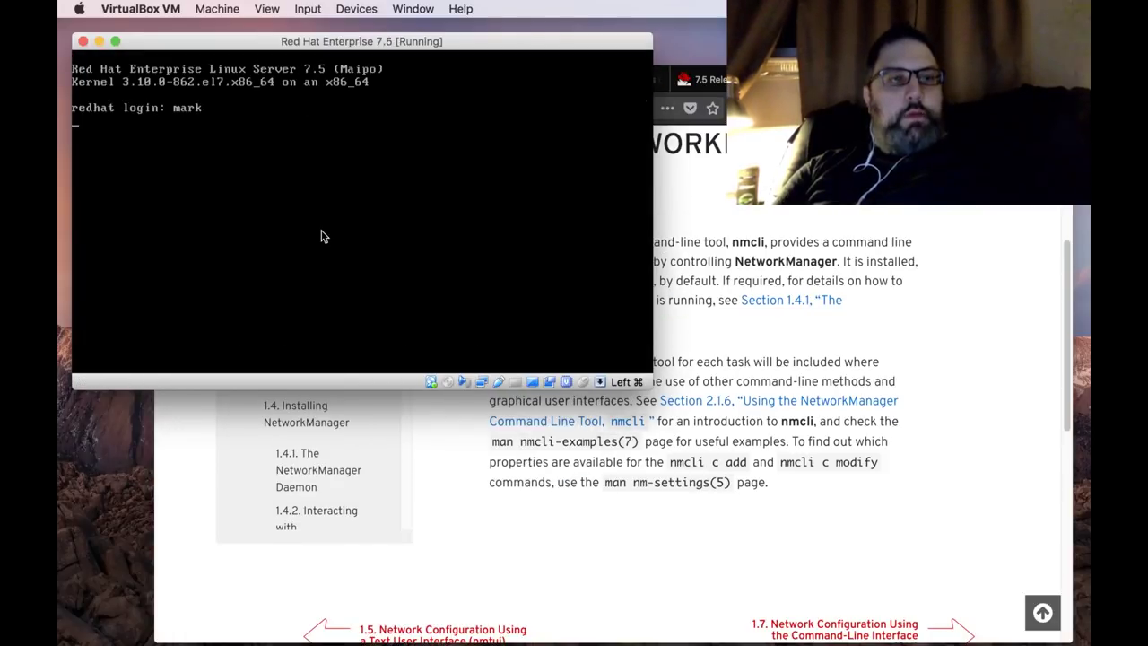
key("Return")
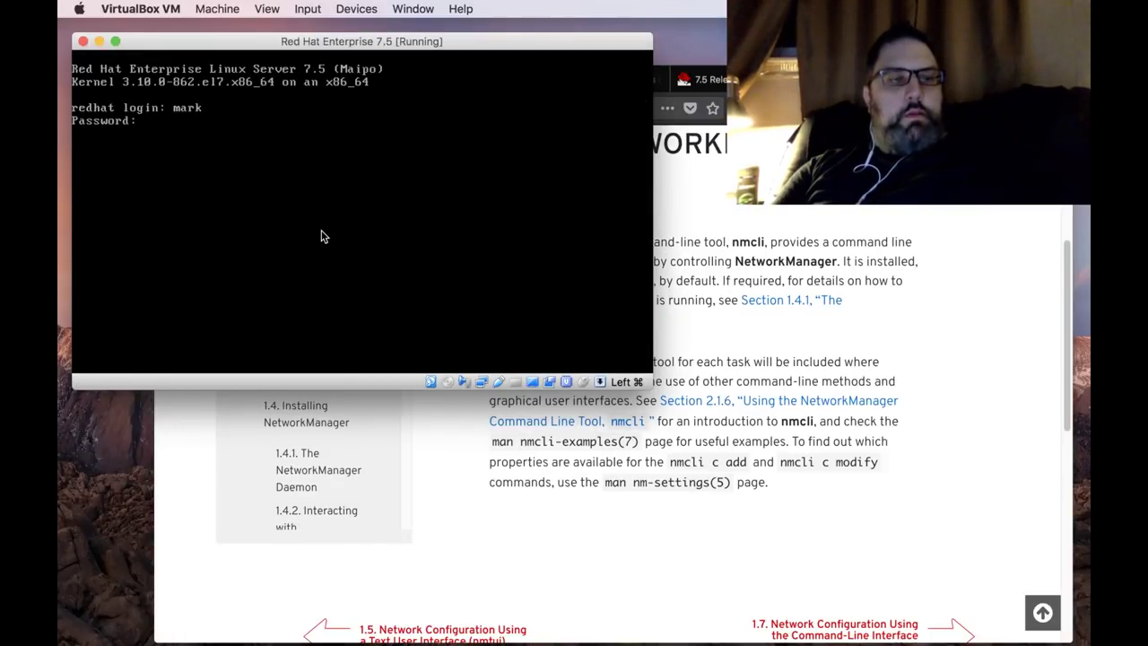
key("Return")
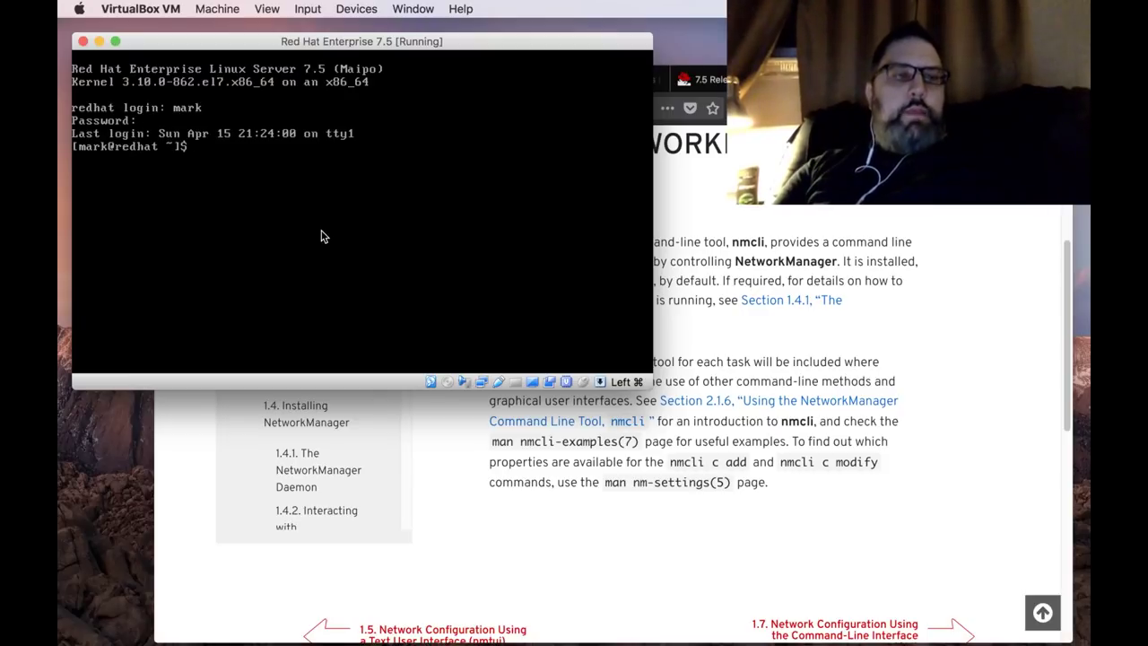
Run systemctl get-default to check the default boot target.
type("vi")
key("BackSpace")
key("BackSpace")
key("BackSpace")
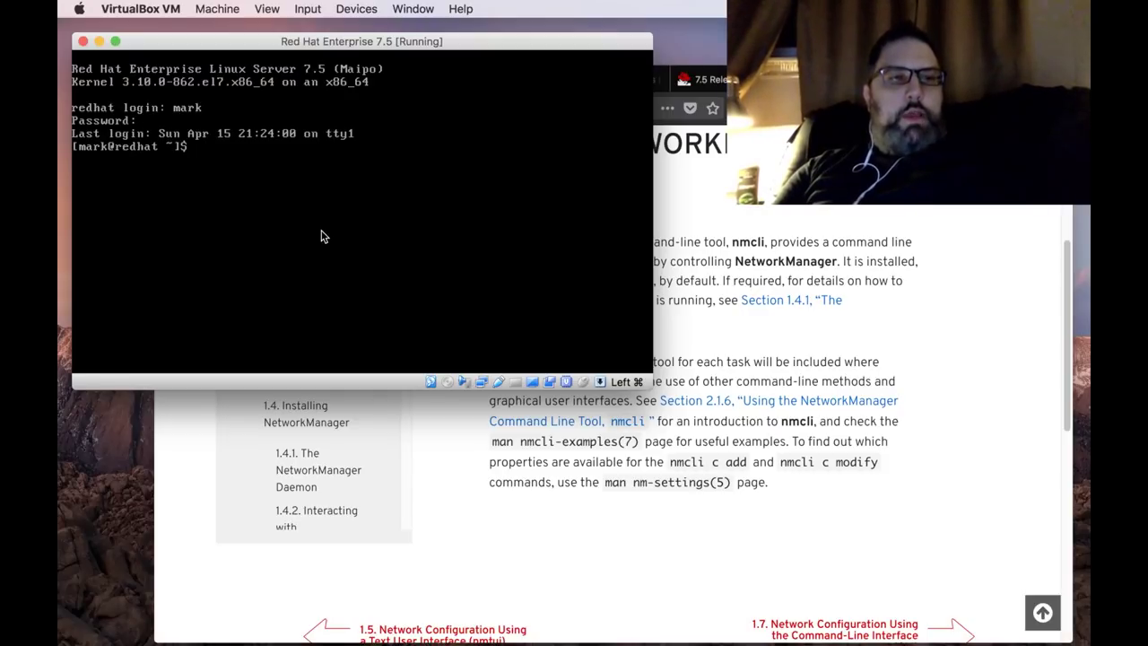
type("systemct")
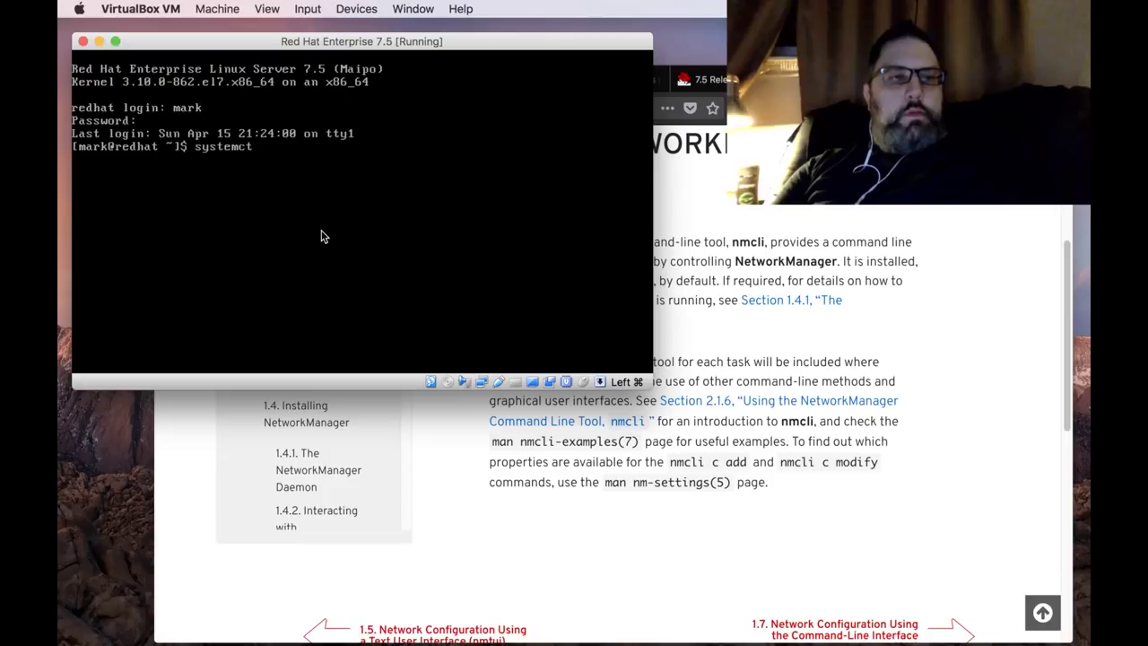
type("l get-")
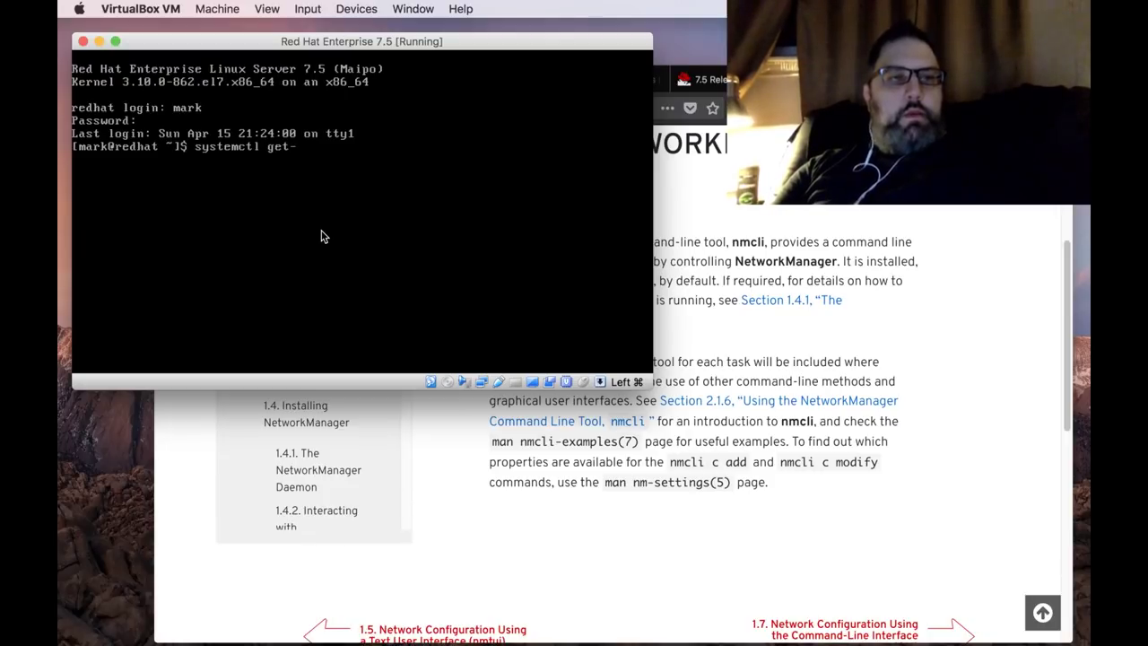
type("defa")
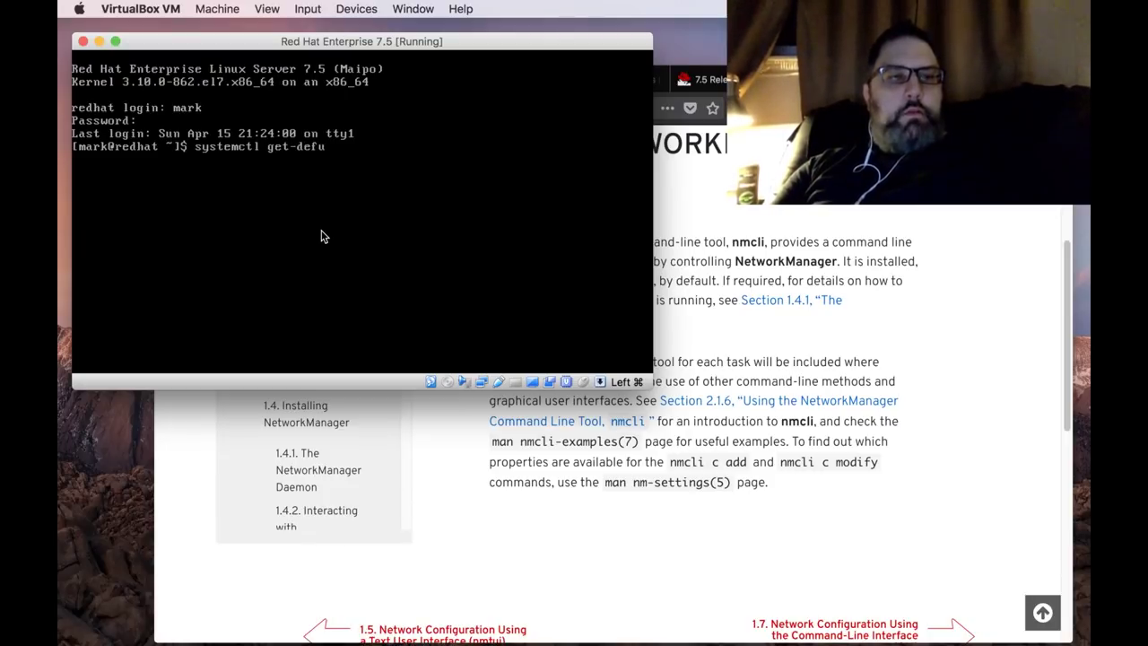
type("ult")
key("Return")
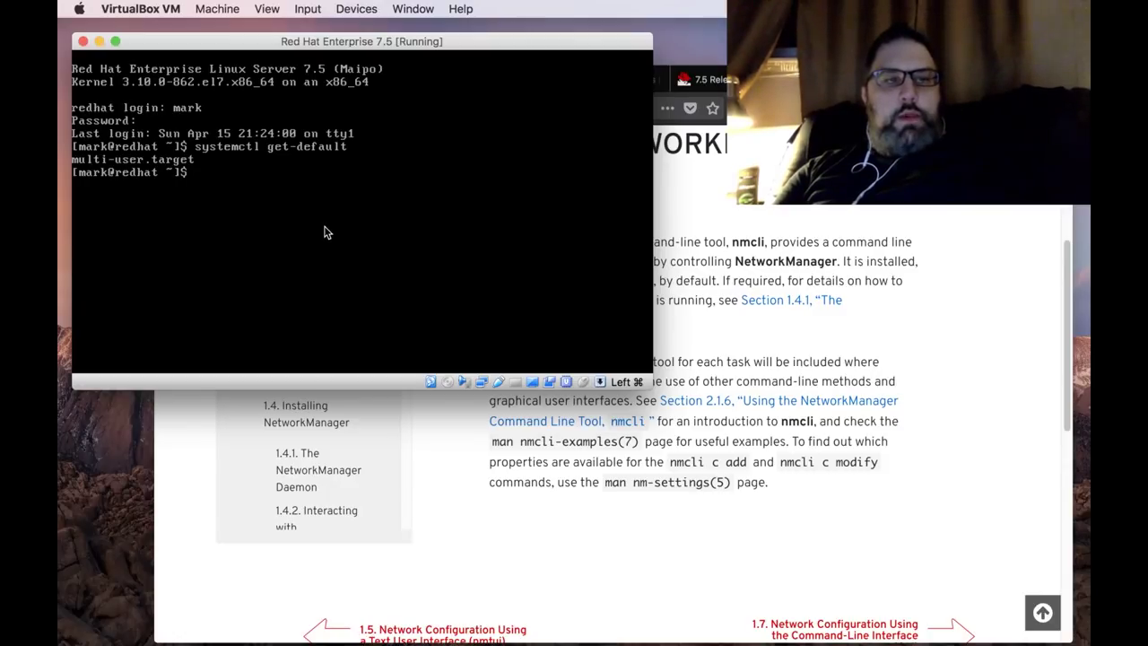
Launch nmtui and open the enp0s3 connection for editing.
type("n")
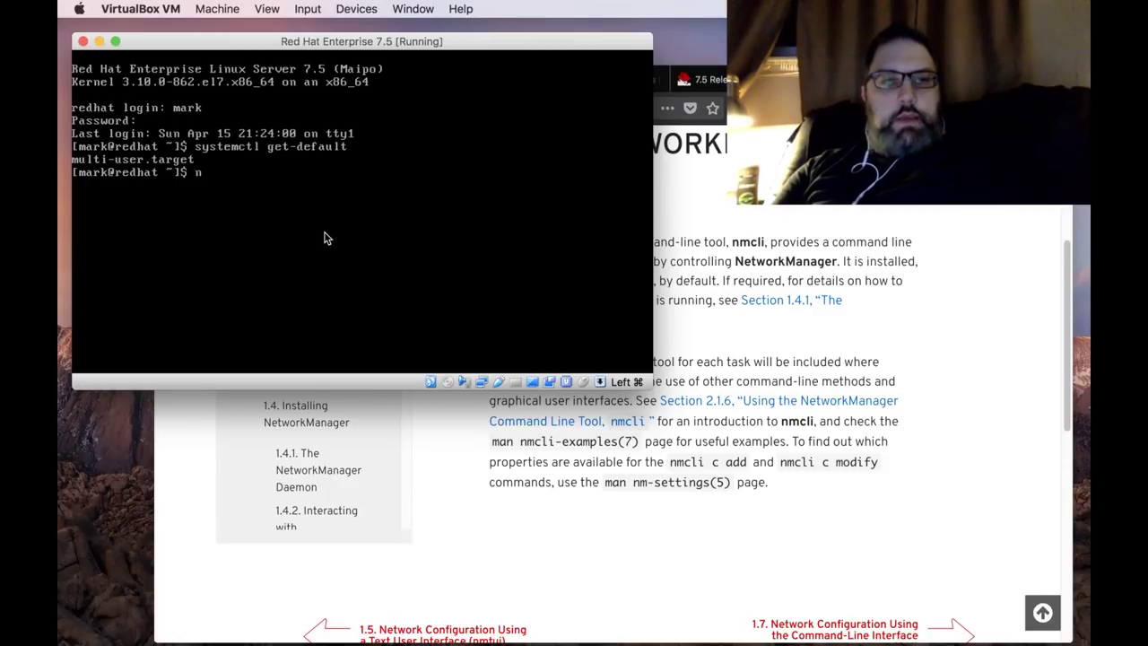
type("mtui")
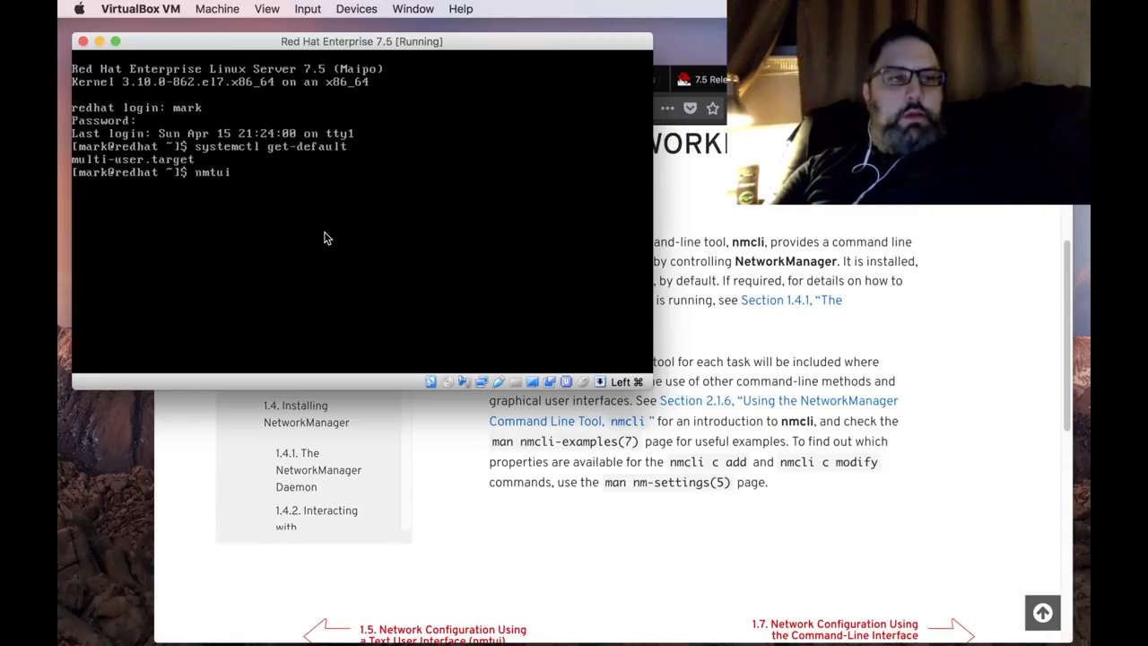
key("Return")
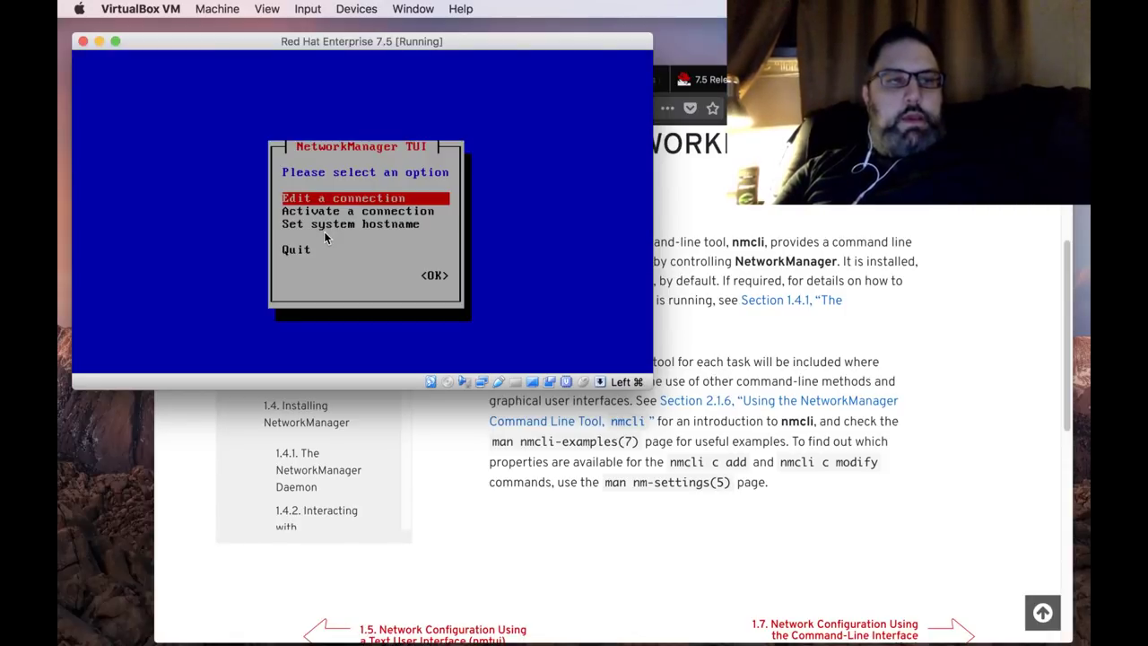
key("Return")
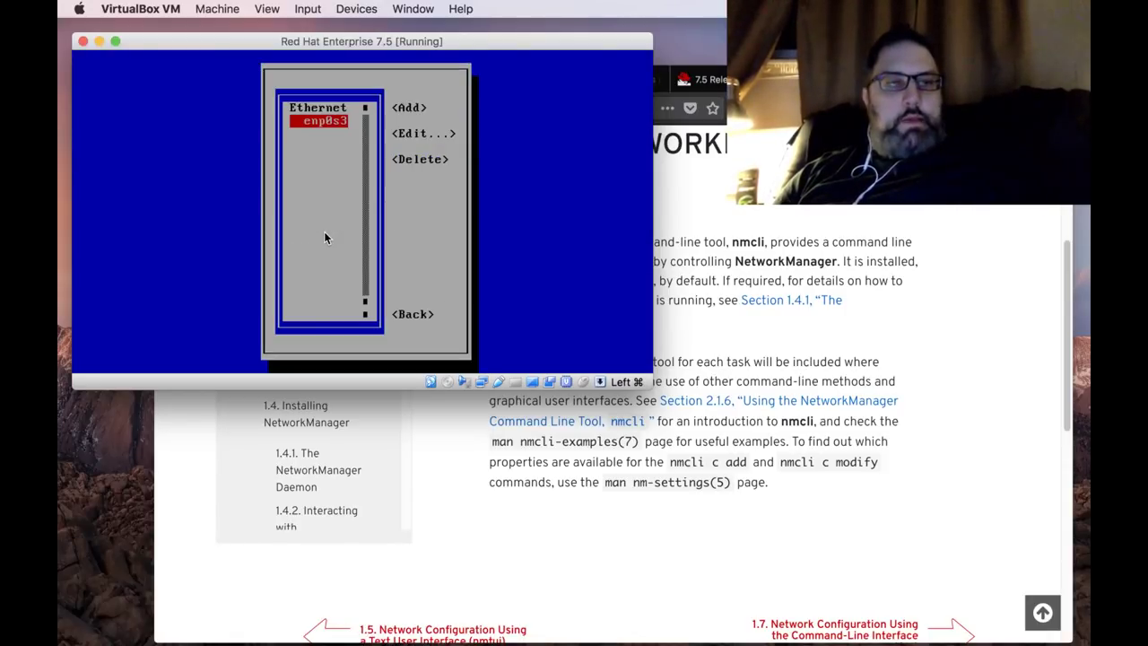
key("Tab")
key("Tab")
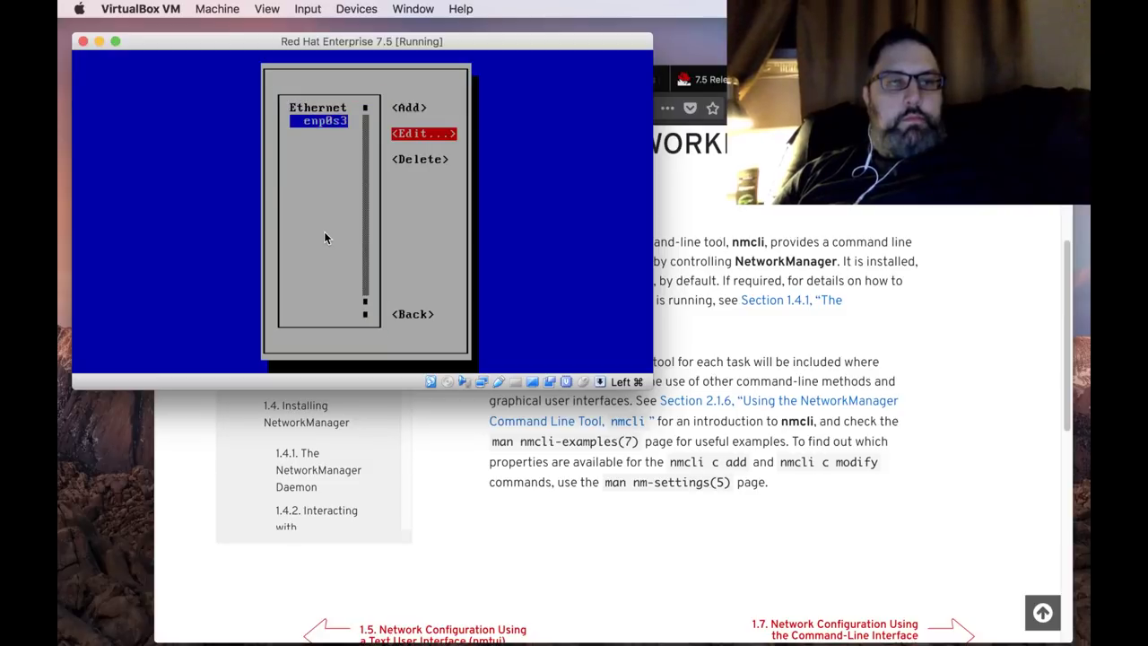
key("Return")
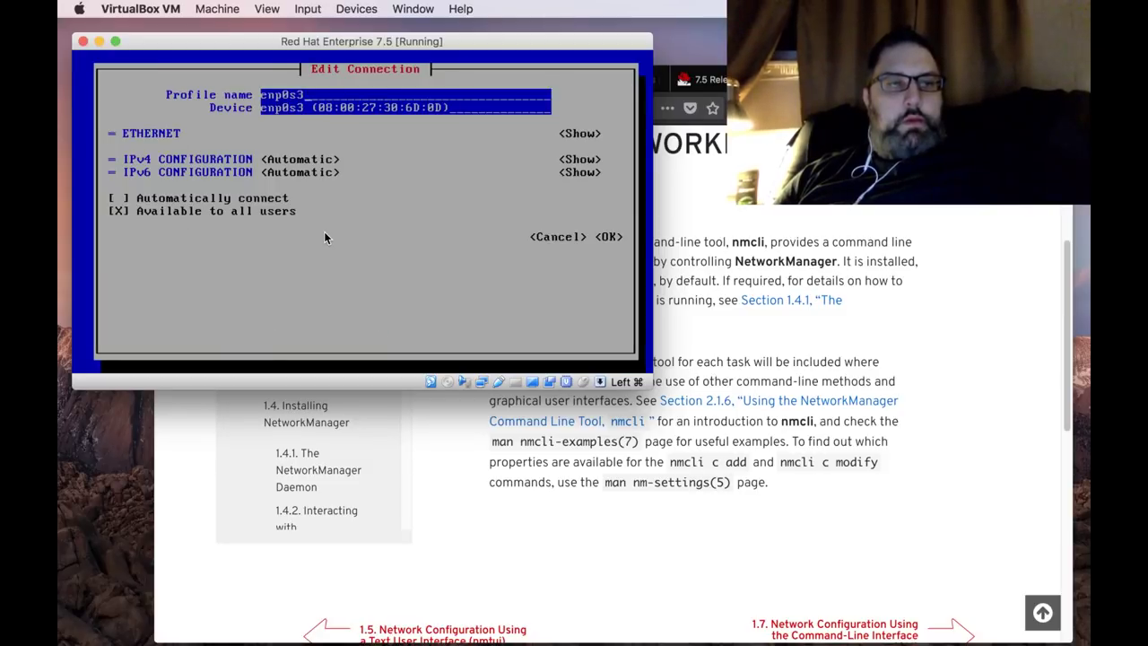
Enable automatic connection for enp0s3 and save the connection changes.
key("Tab")
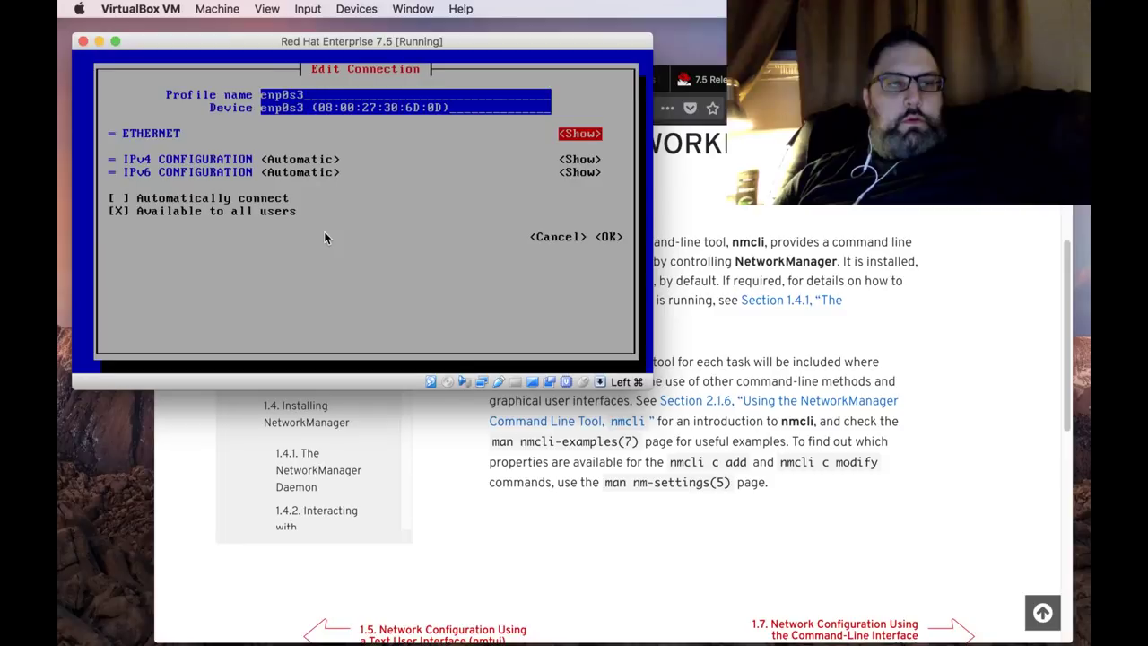
key("Tab")
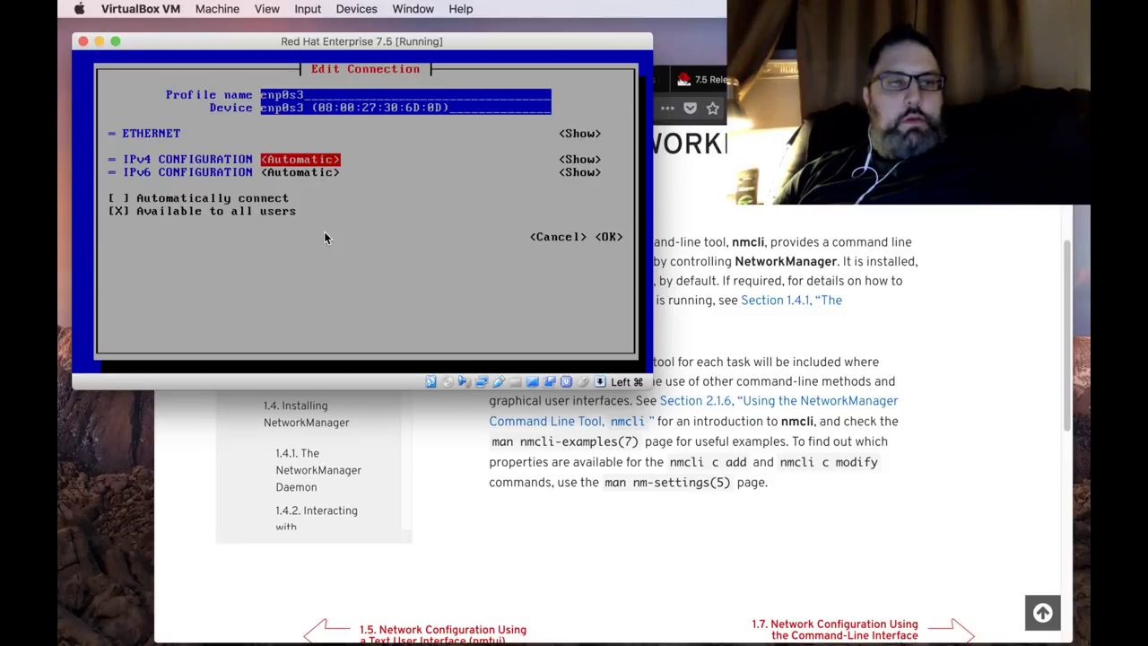
key("Tab")
key("Tab")
key("Tab")
key("Tab")
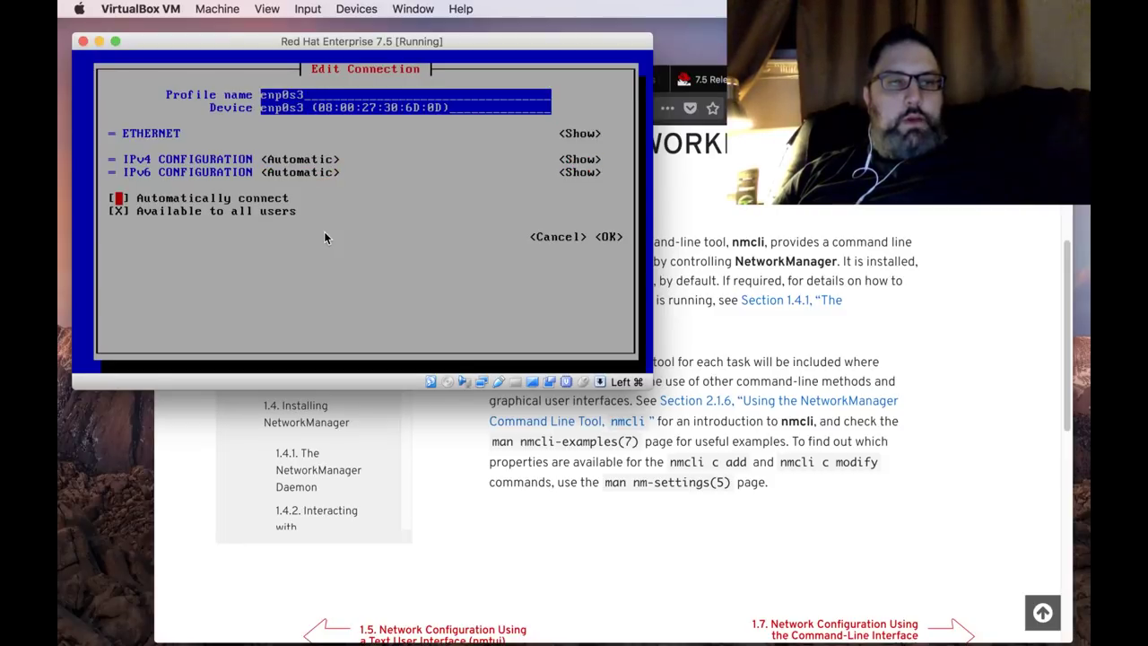
key("Tab")
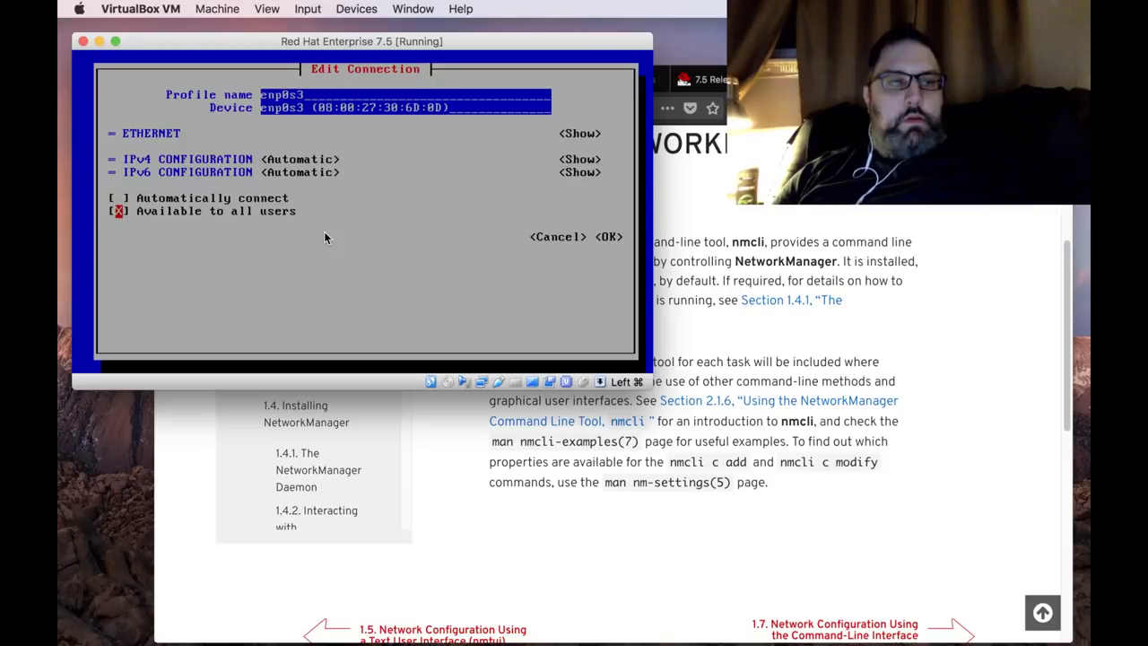
key("Up")
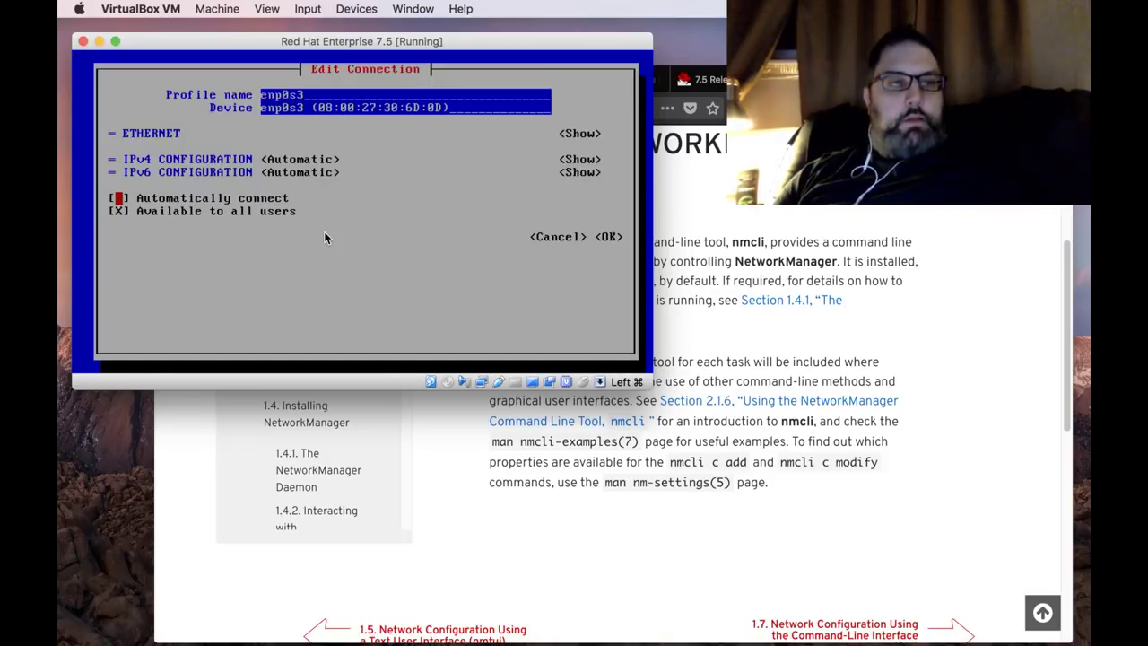
key("space")
key("Down")
key("Down")
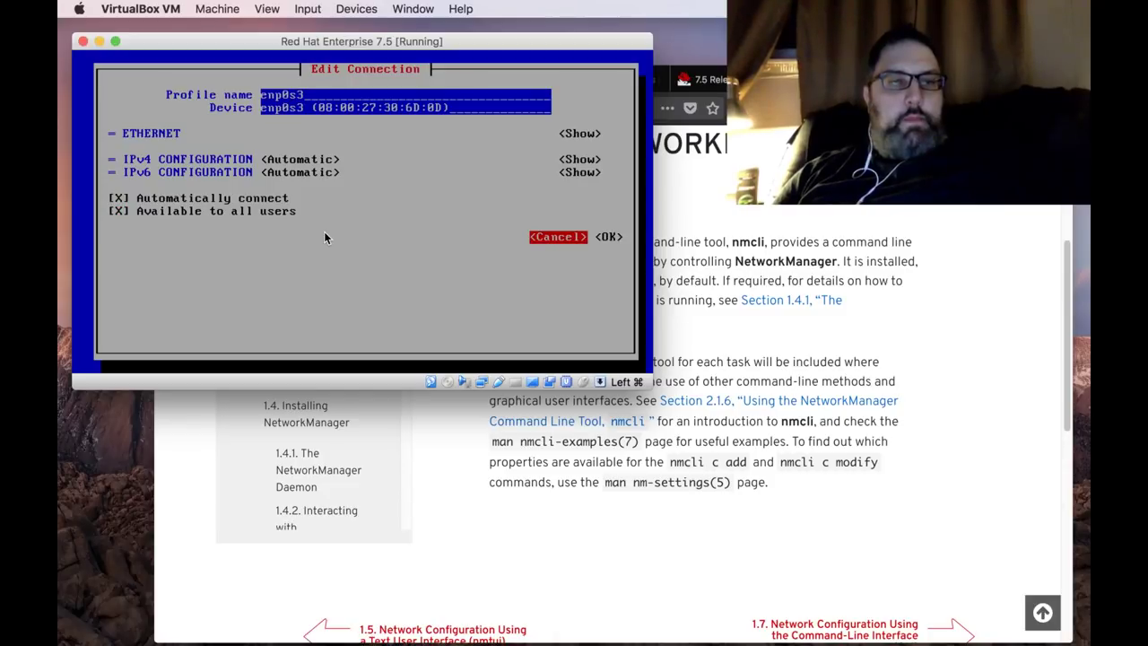
key("Right")
key("Return")
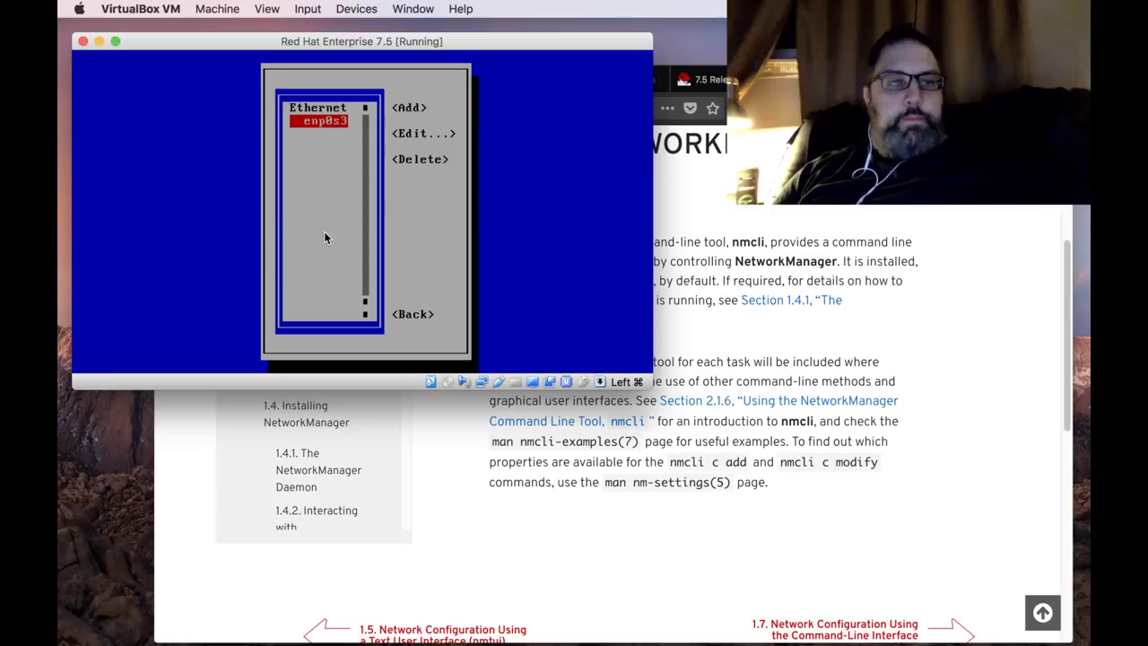
Deactivate and re-activate the enp0s3 connection from Activate a connection.
key("Tab")
key("Down")
key("Down")
key("Down")
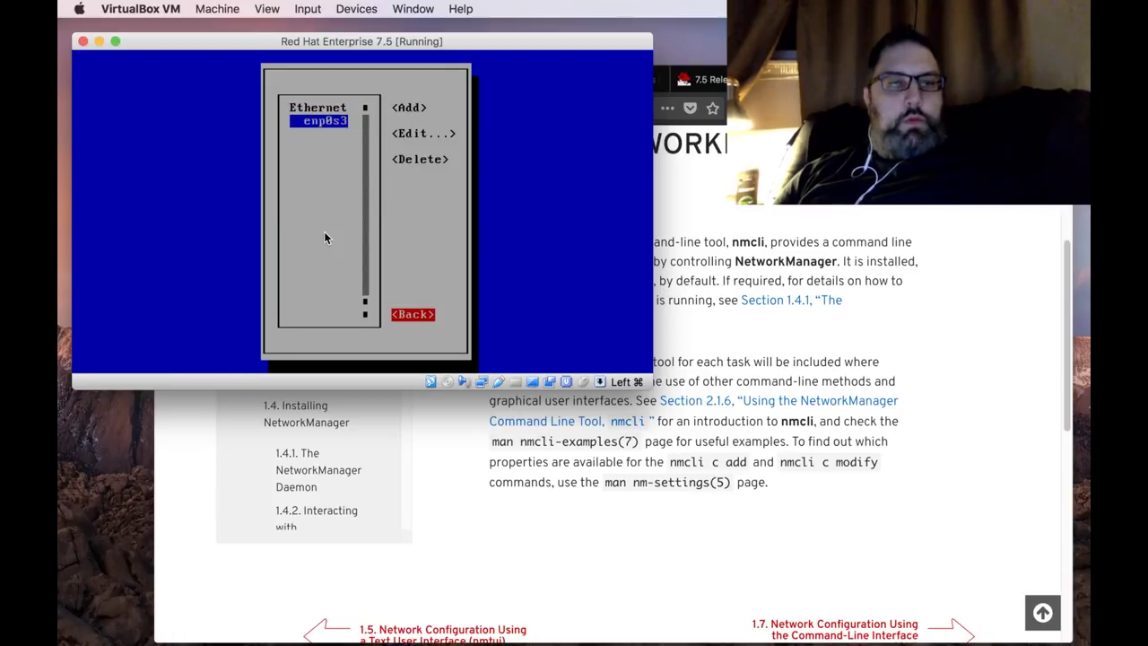
key("Return")
key("Down")
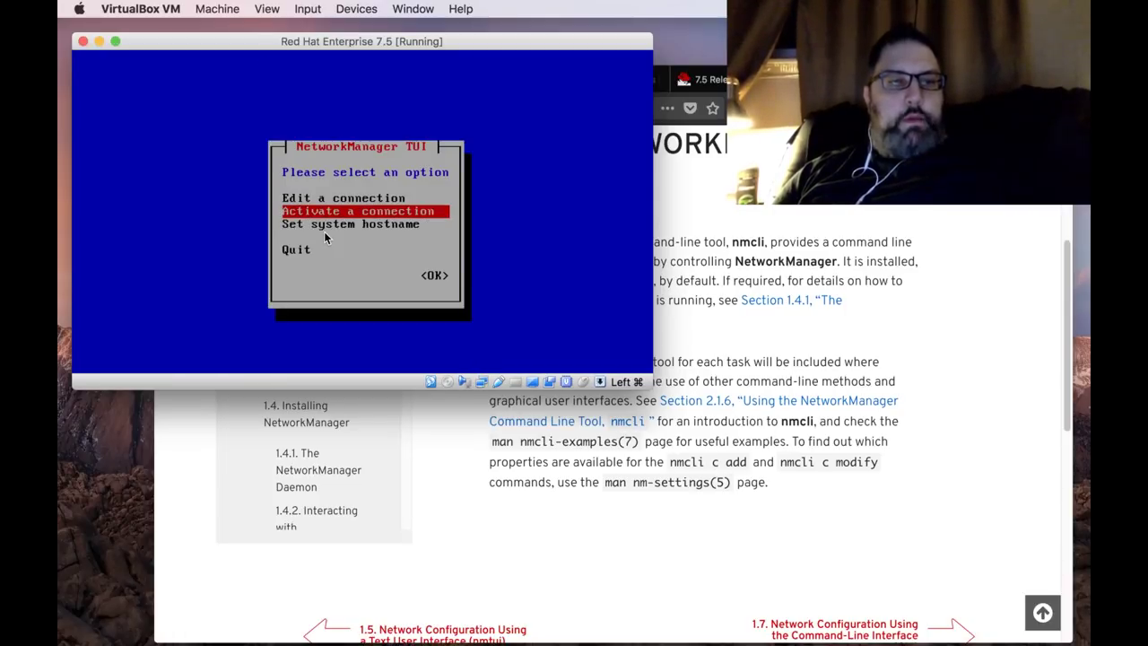
key("Return")
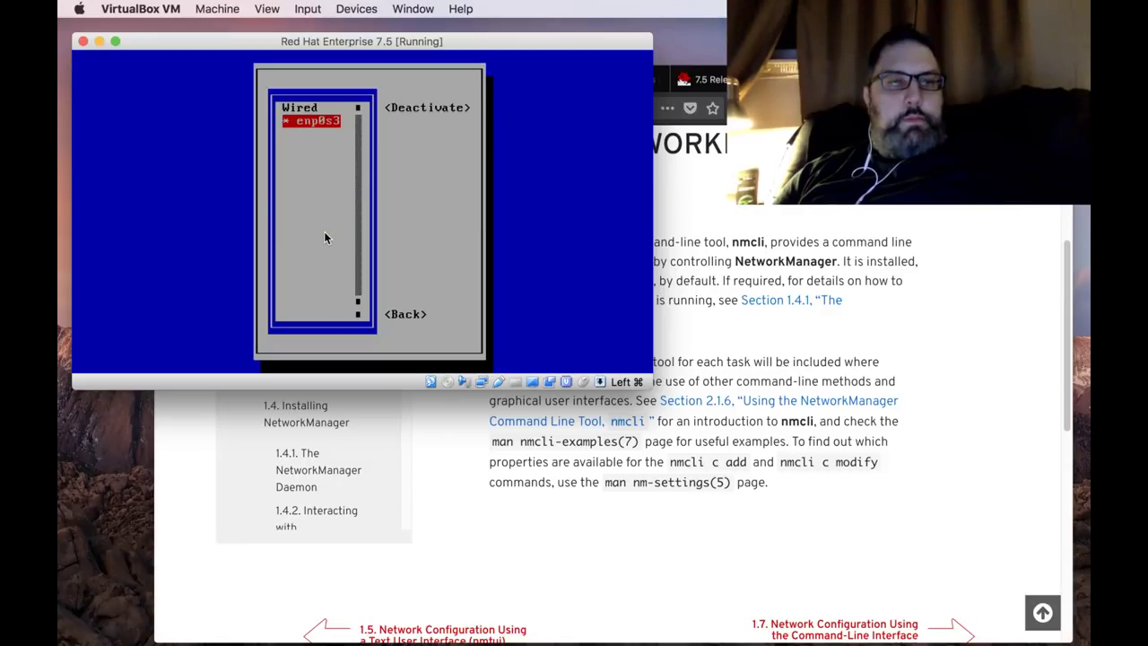
key("Return")
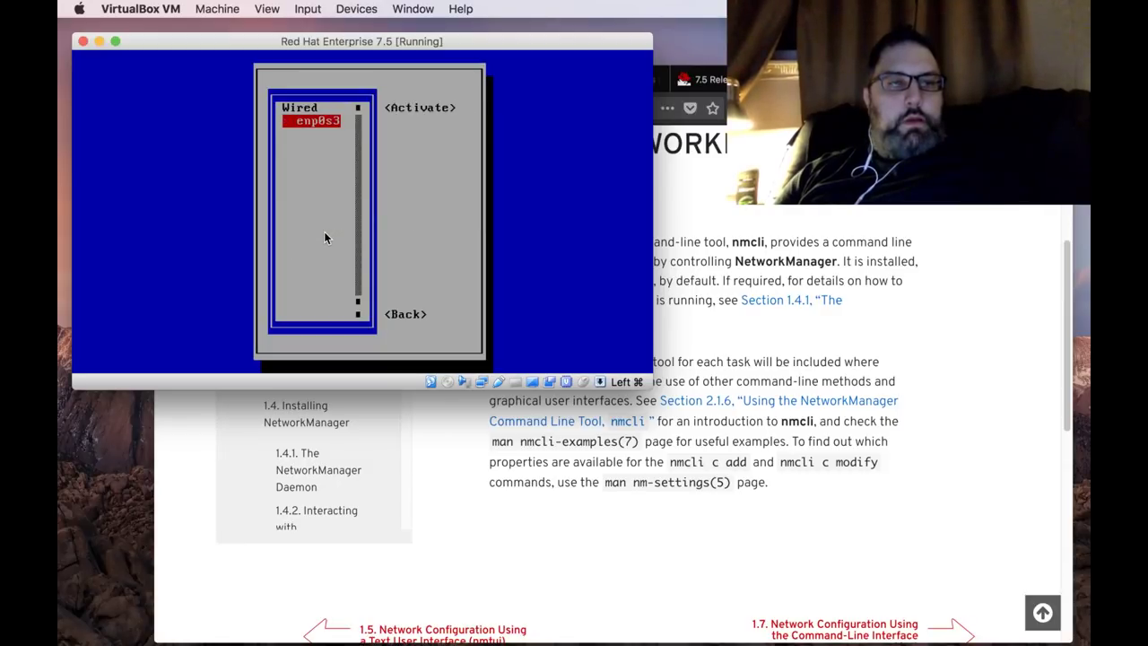
key("Return")
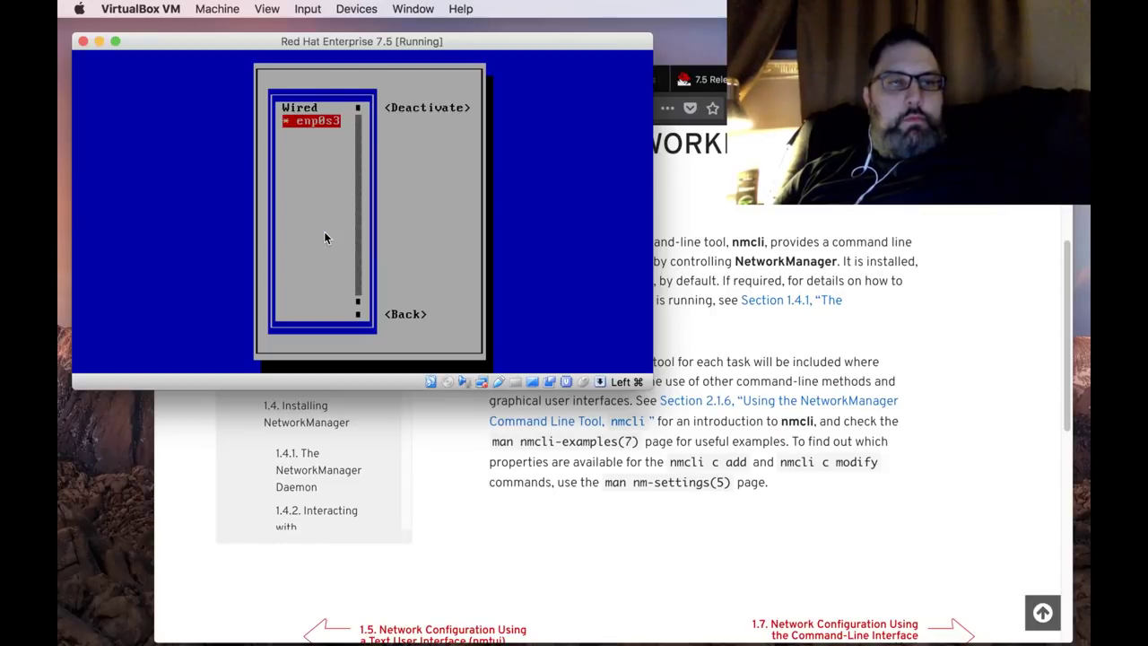
Return to the nmtui main menu and quit to the shell.
key("Tab")
key("Tab")
key("Return")
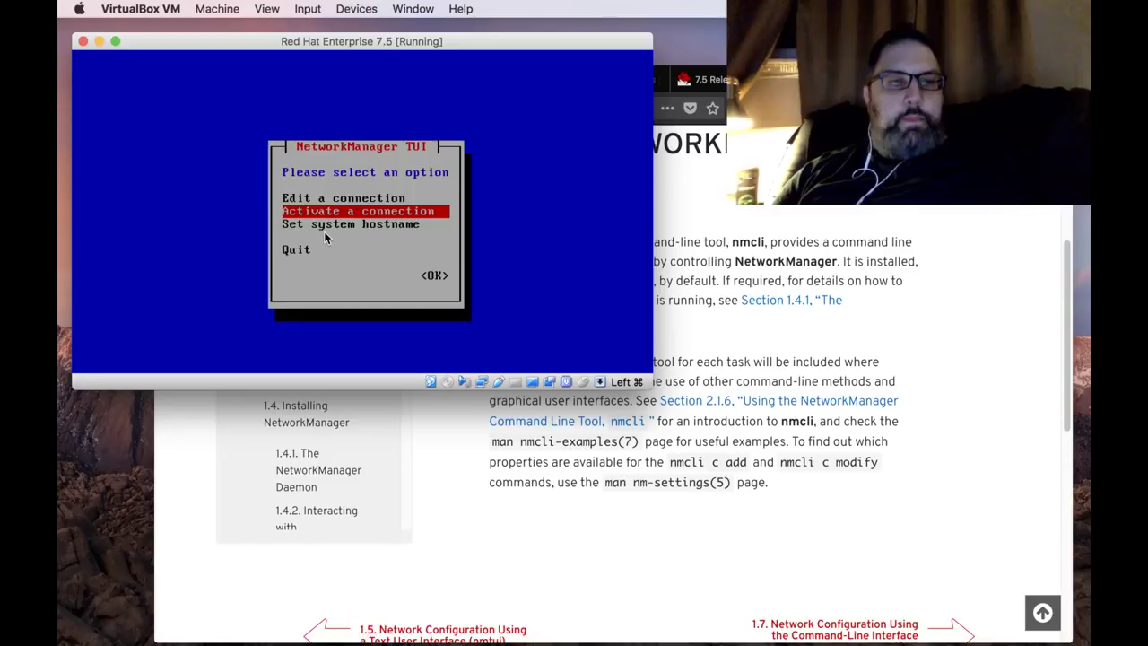
key("Down")
key("Down")
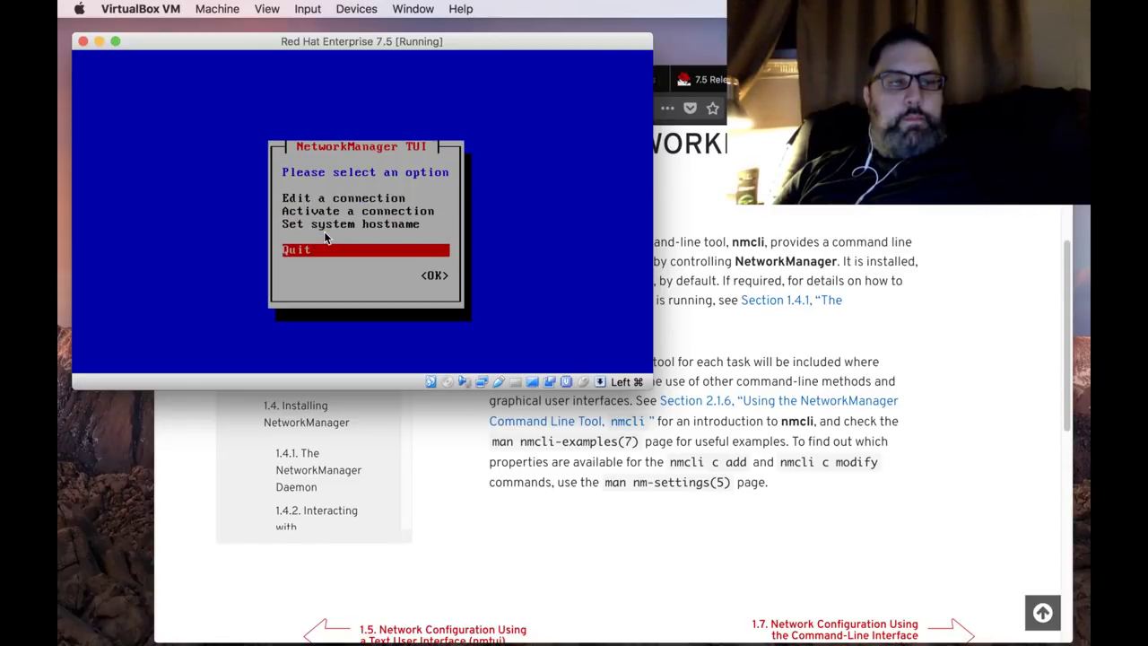
key("Return")
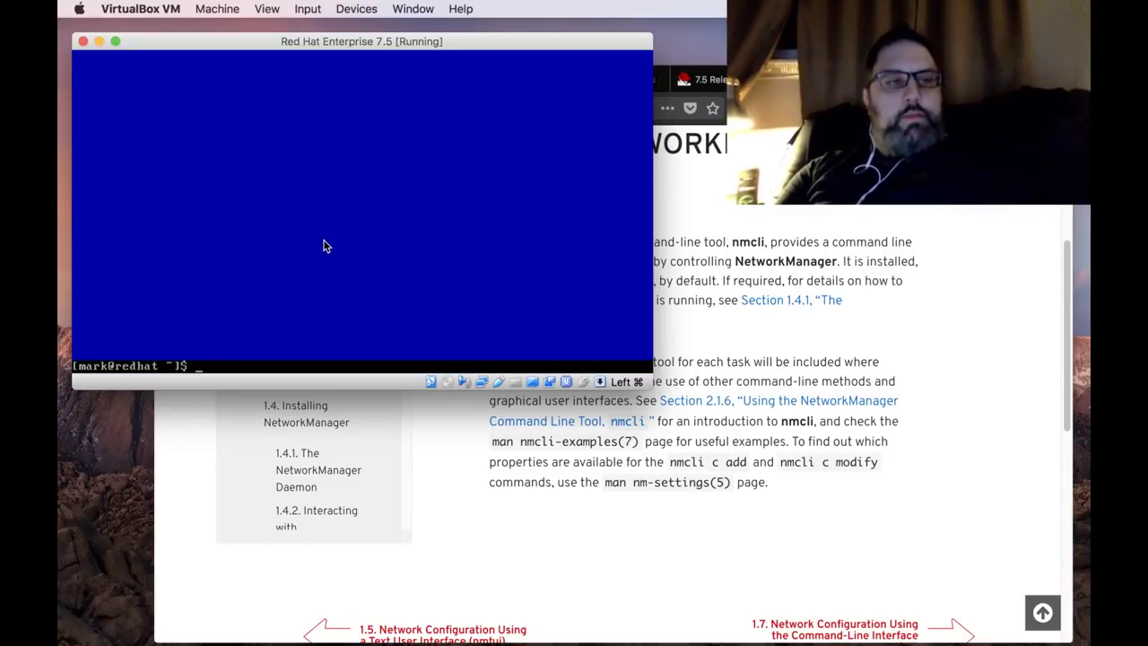
type("host")
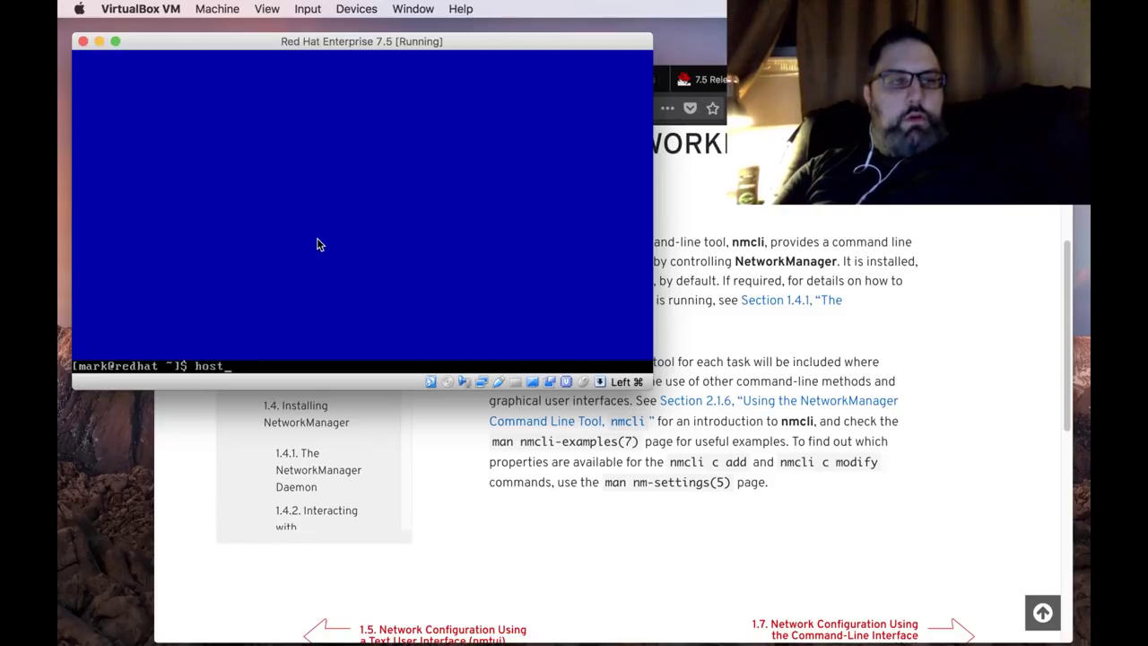
type("name")
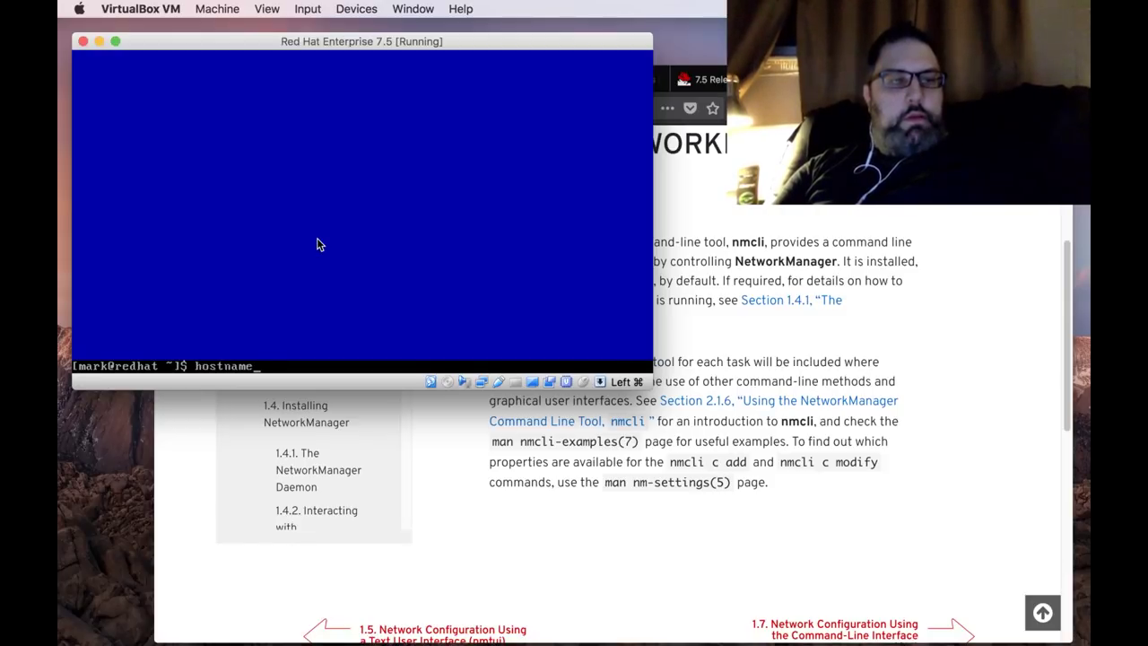
type("ctl")
key("Return")
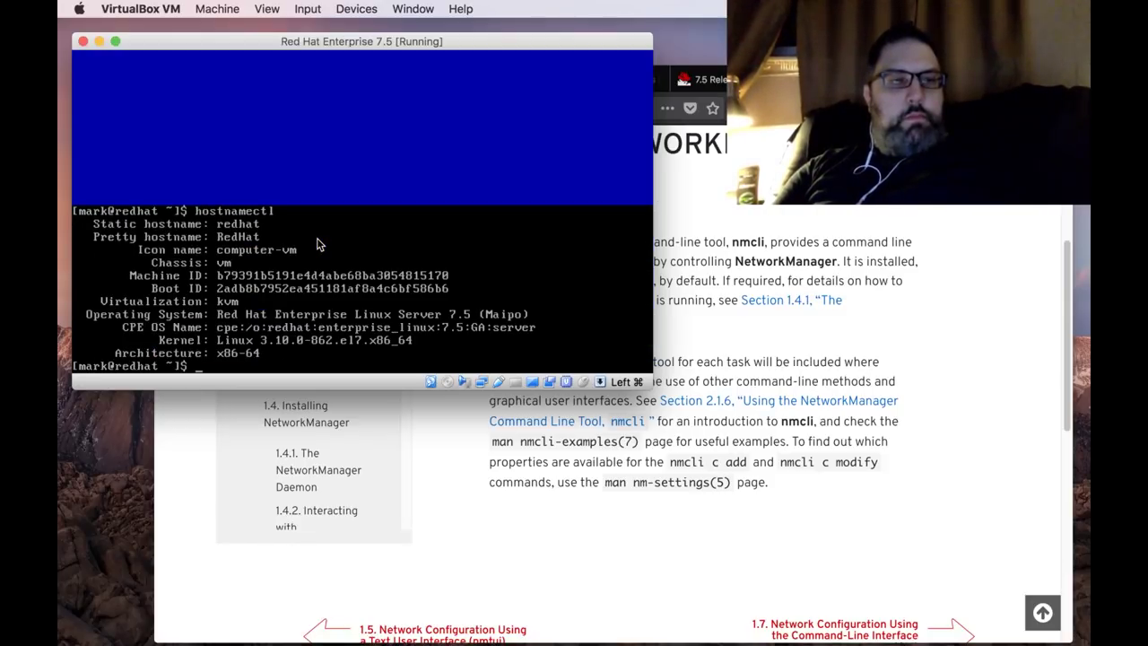
type("ping")
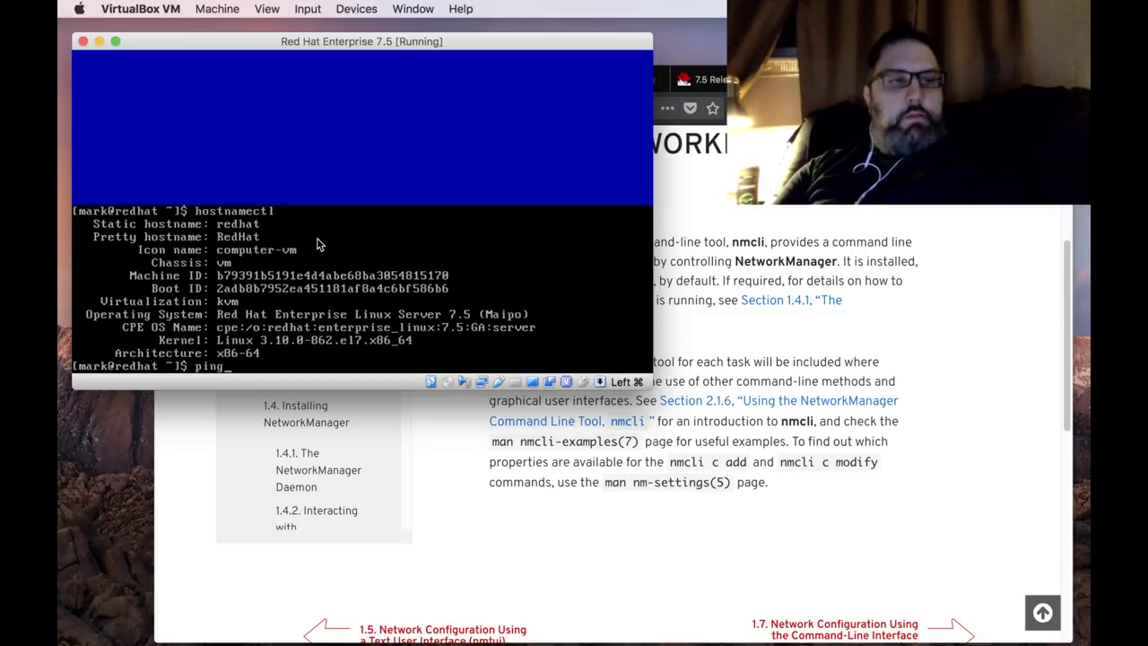
type(" www.go")
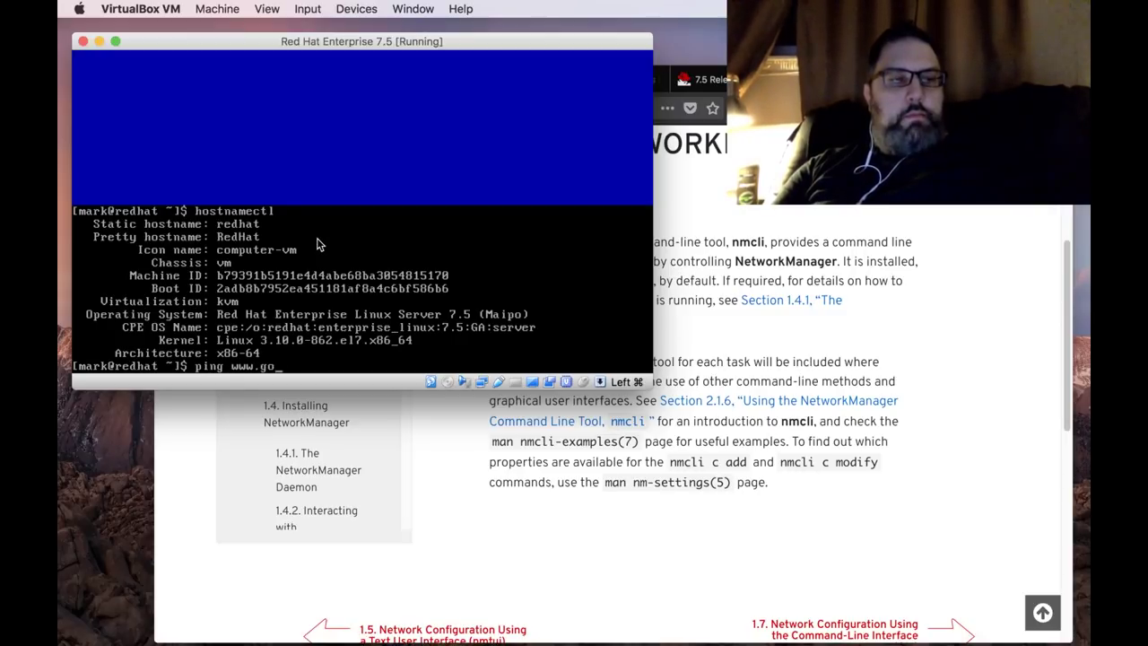
type("ogle.com")
key("Return")
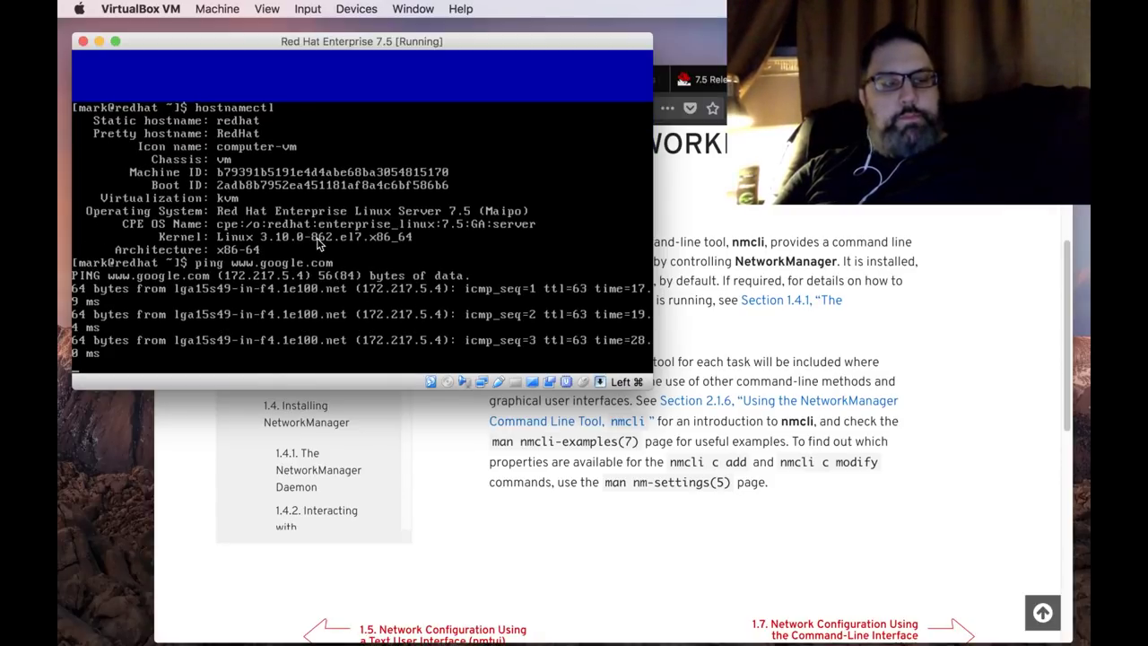
Dismiss the Scale mode prompt, stop the ping at 10 received with 0% loss, and begin a sudo dnf command.
key("super+c")
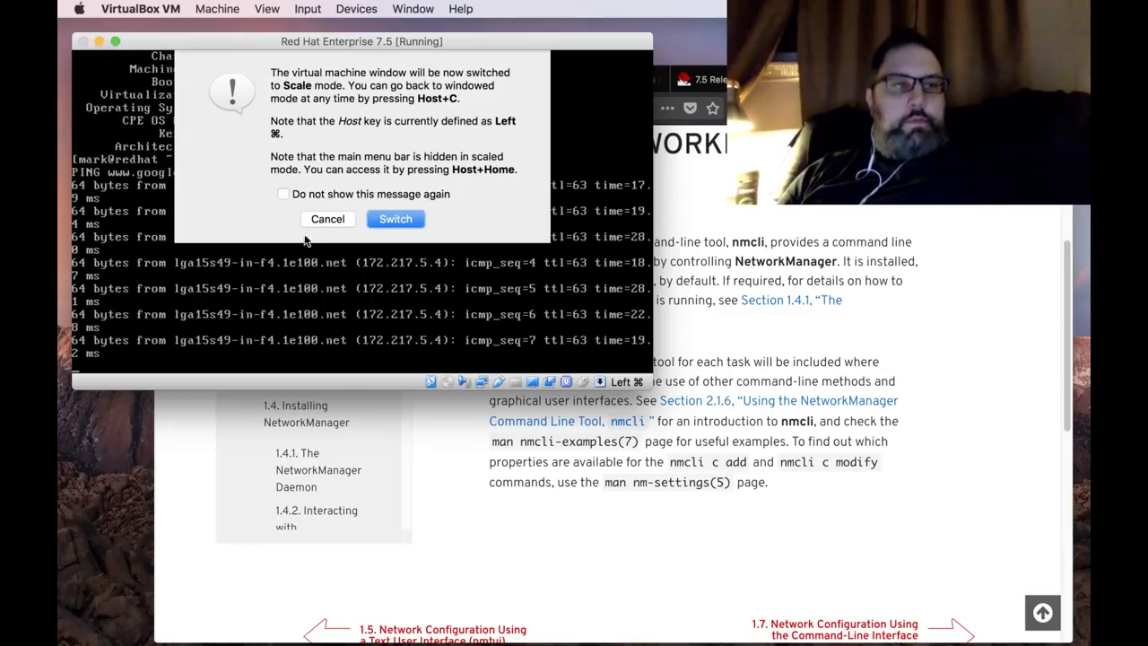
left_click(323, 221)
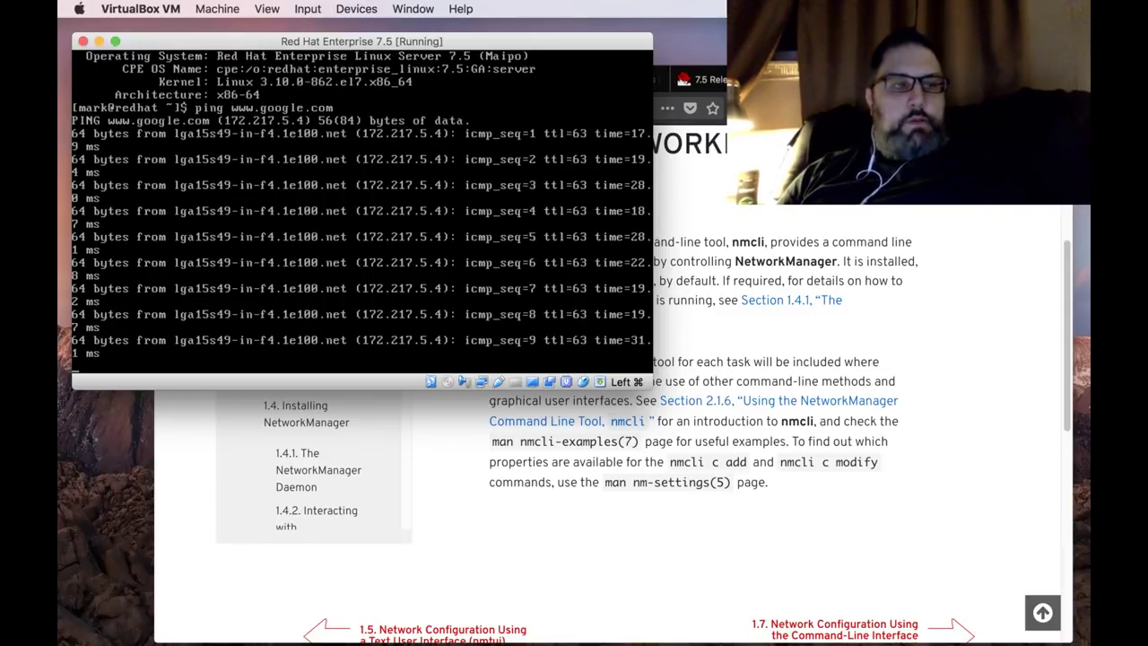
key("ctrl+c")
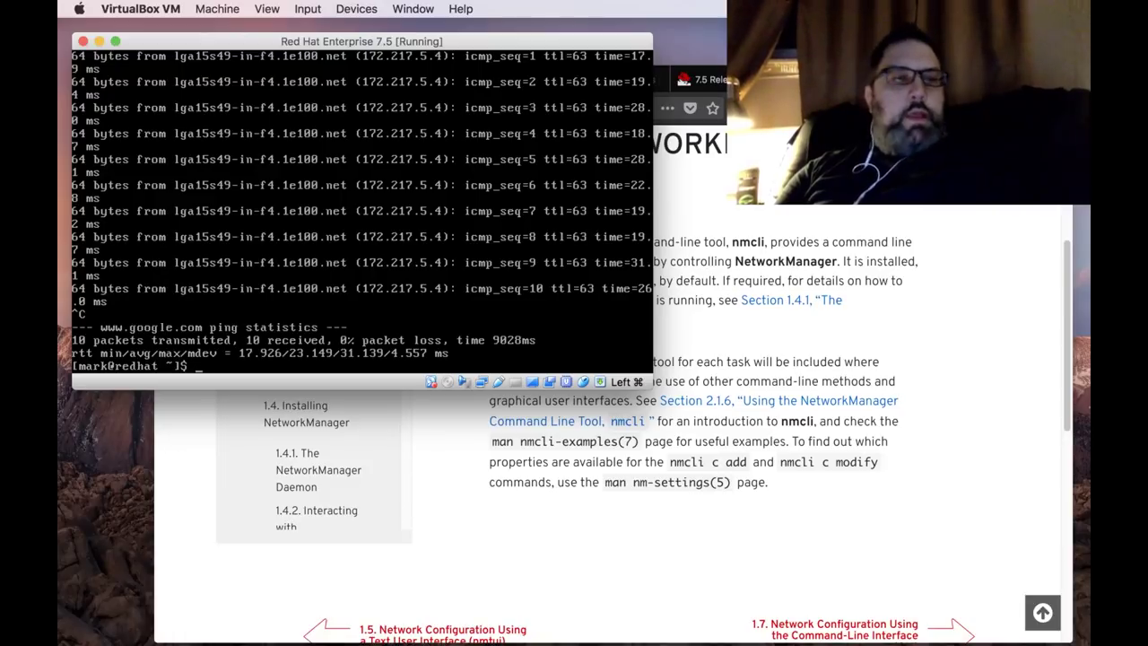
type("sudo dnf")
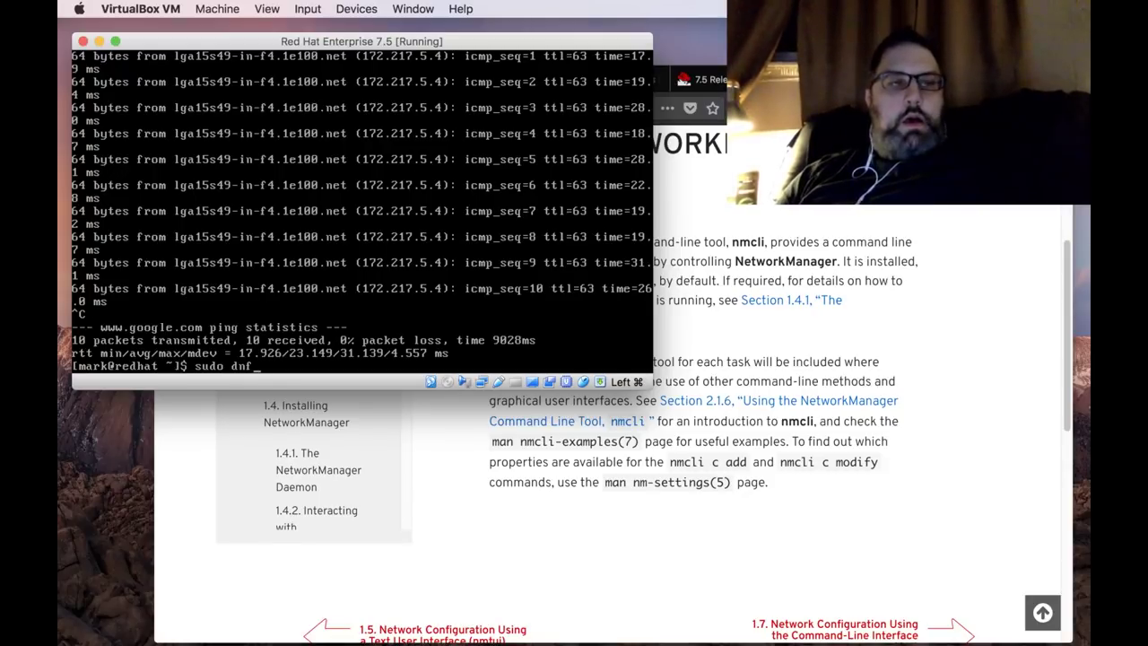
Run sudo dnf provides gnome and authenticate with the sudo password.
type("pr")
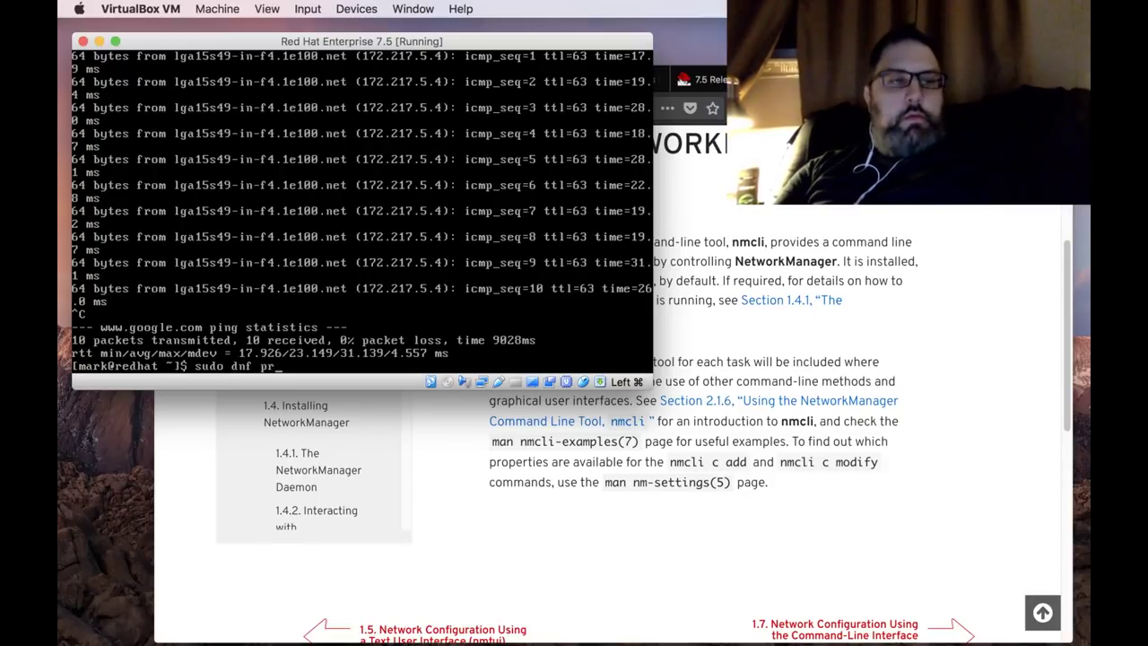
type("ovides ")
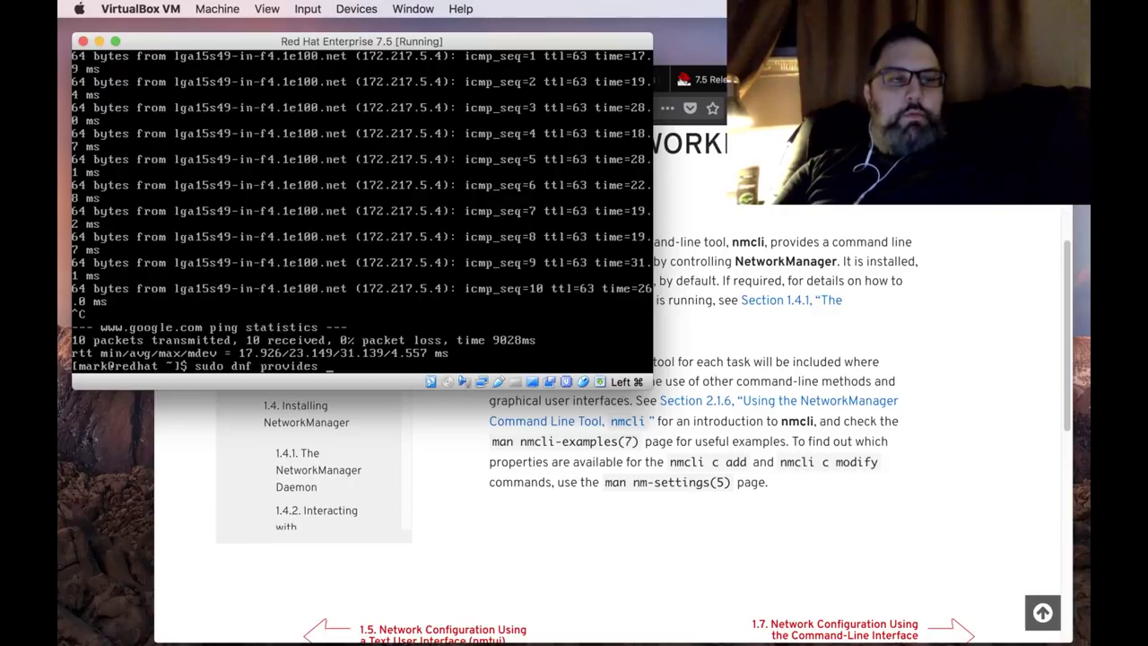
type("gnome")
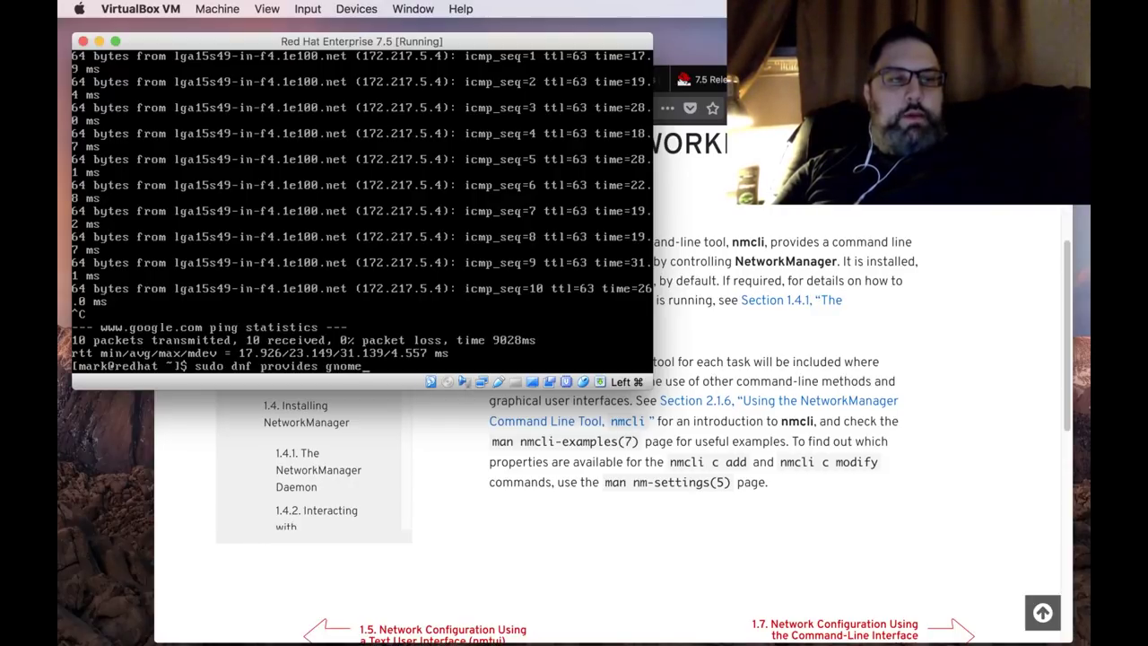
key("Return")
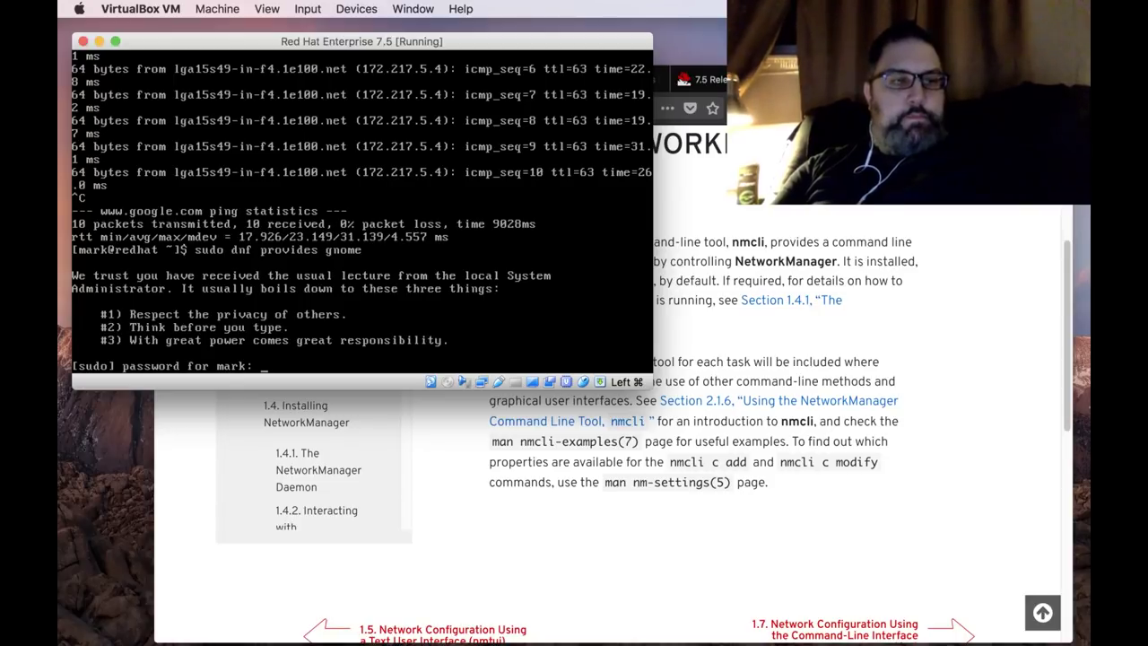
key("Return")
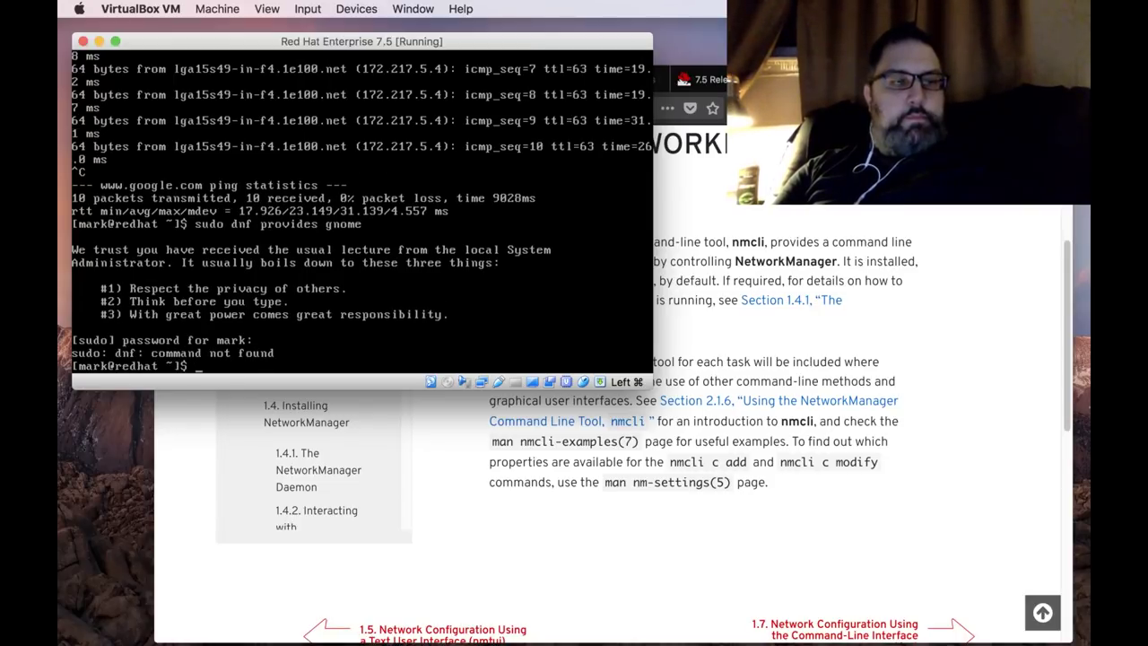
Retry the package lookup as sudo yum provides gnome.
type("yum")
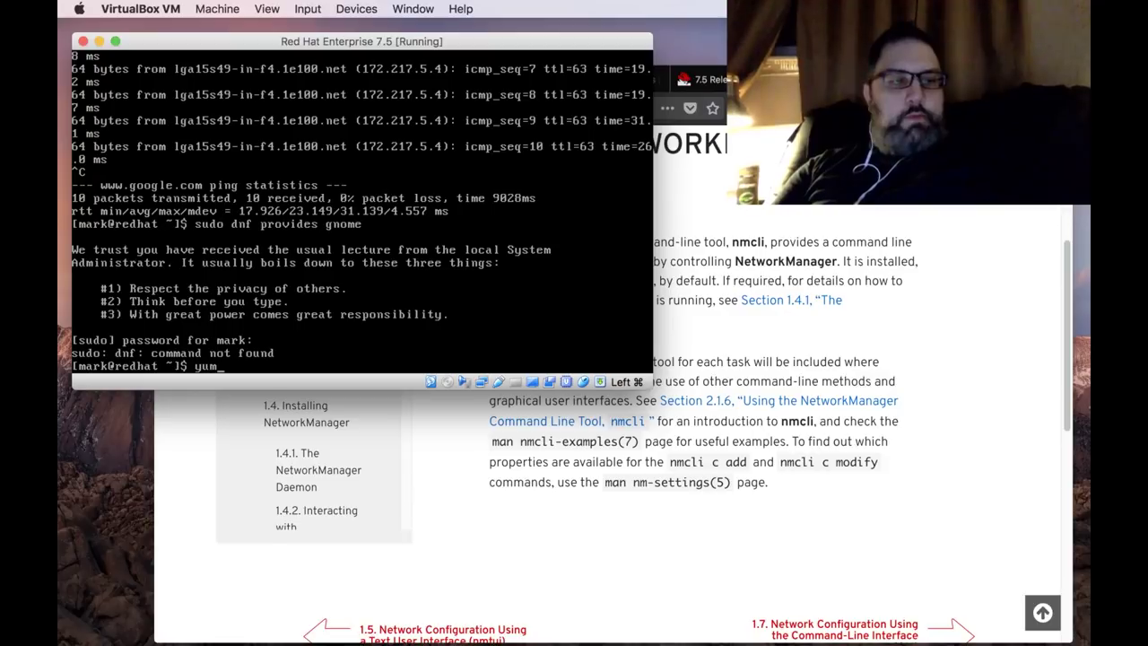
key("BackSpace")
key("BackSpace")
key("BackSpace")
type("sudo")
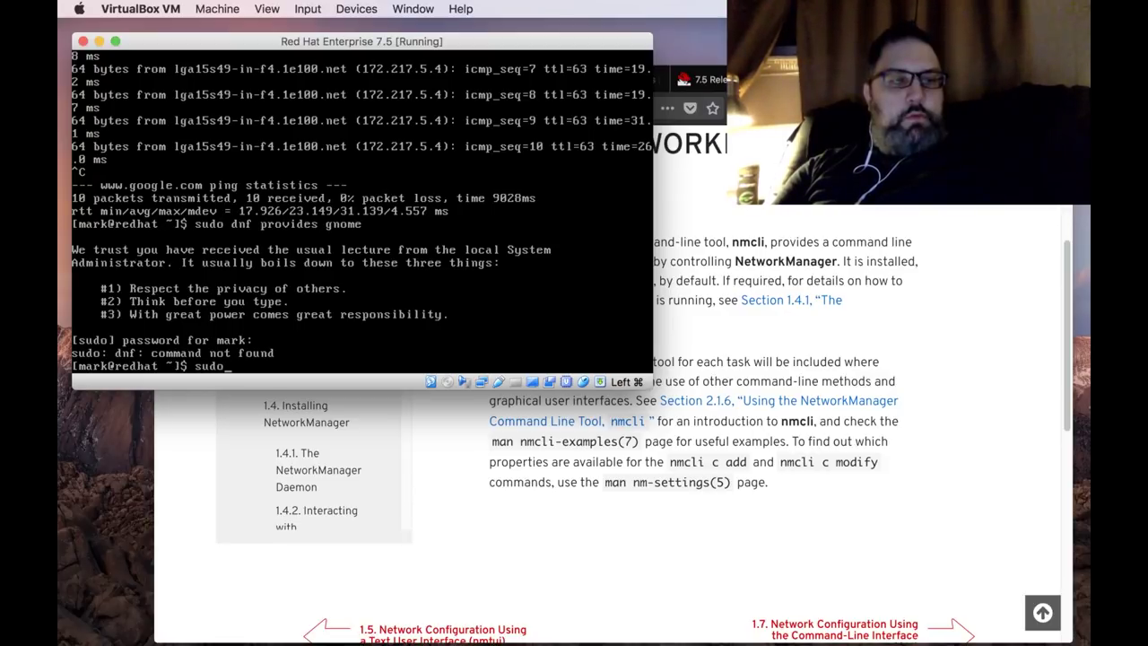
type(" yum ")
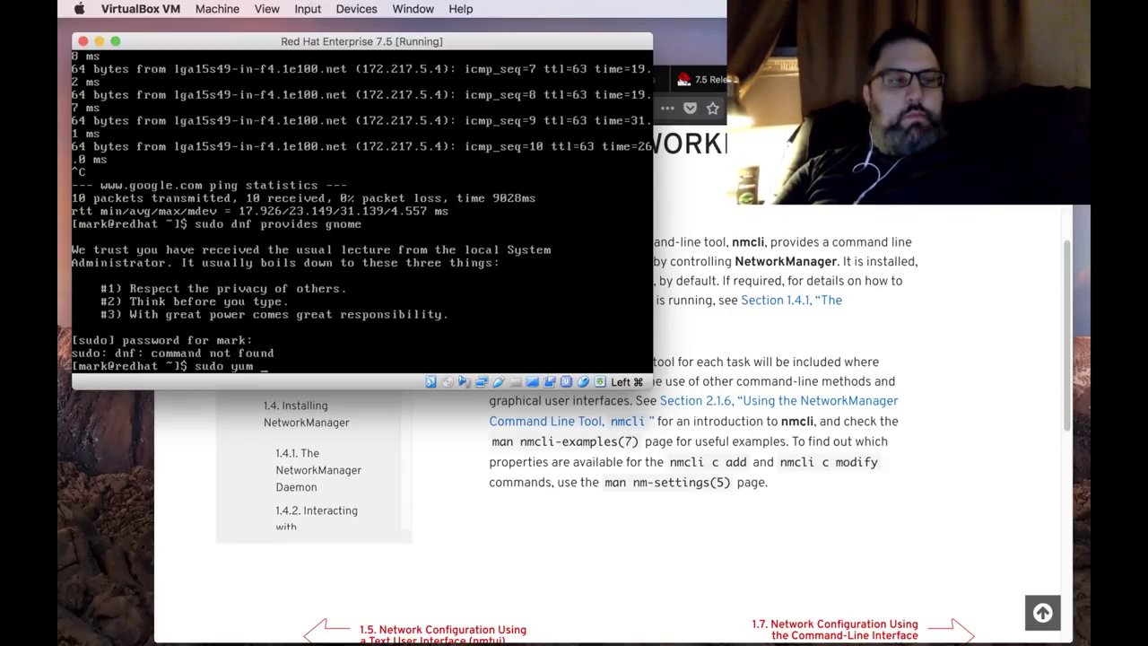
type("provides")
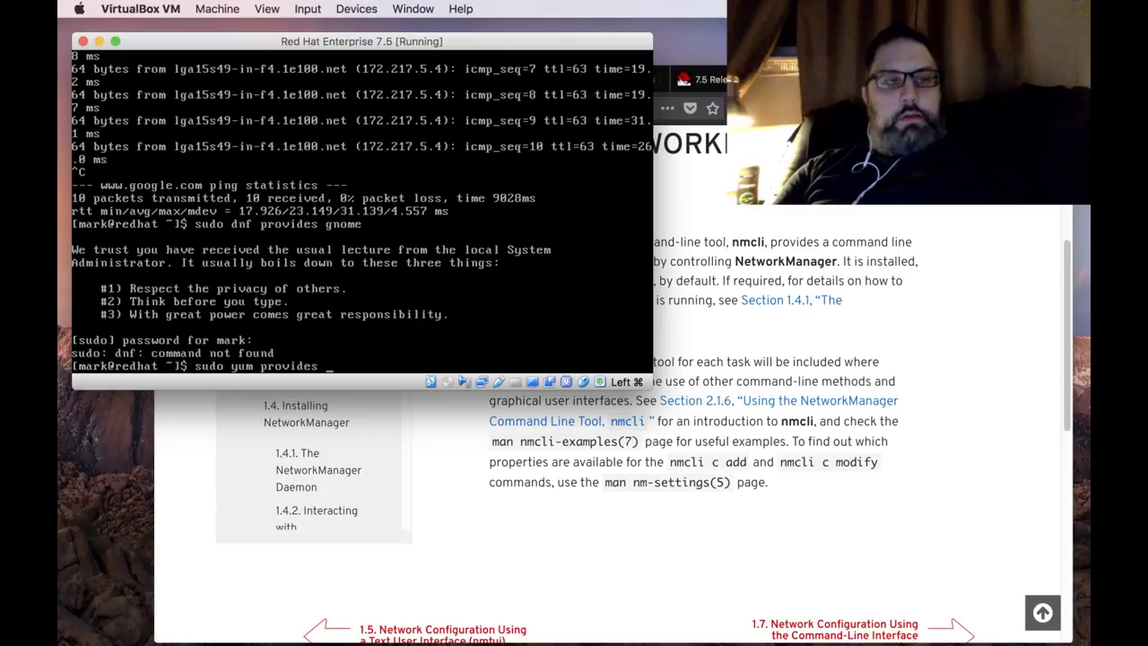
type("gnome")
key("Return")
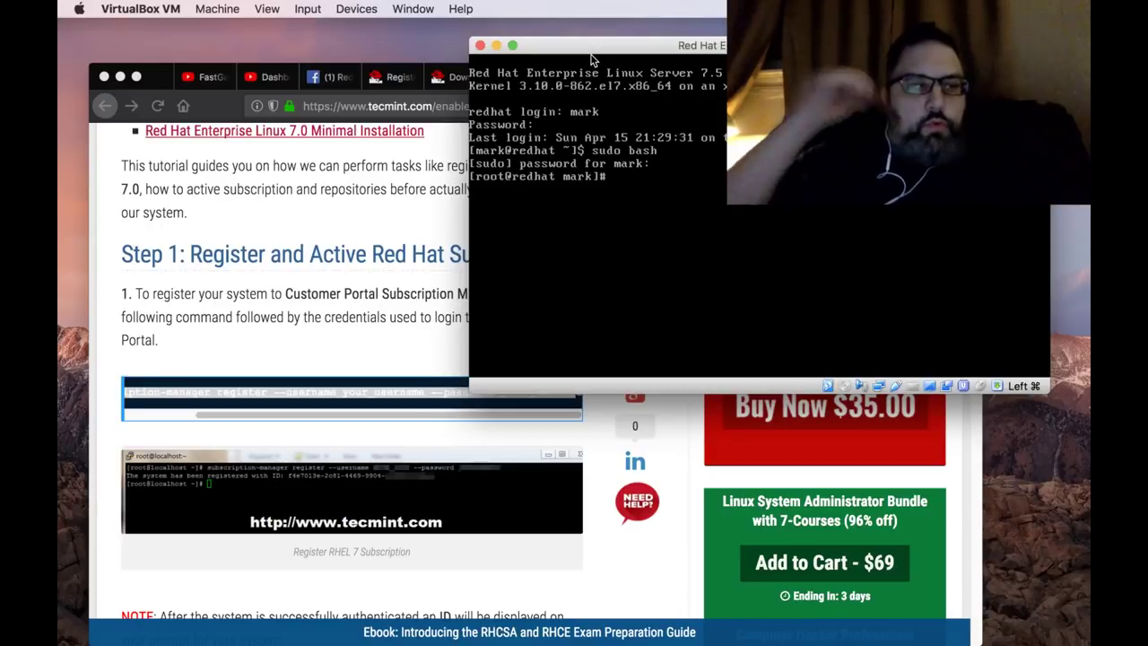
Read the RHEL subscription registration command on the tecmint guide, then return to the VM console.
left_click(224, 395)
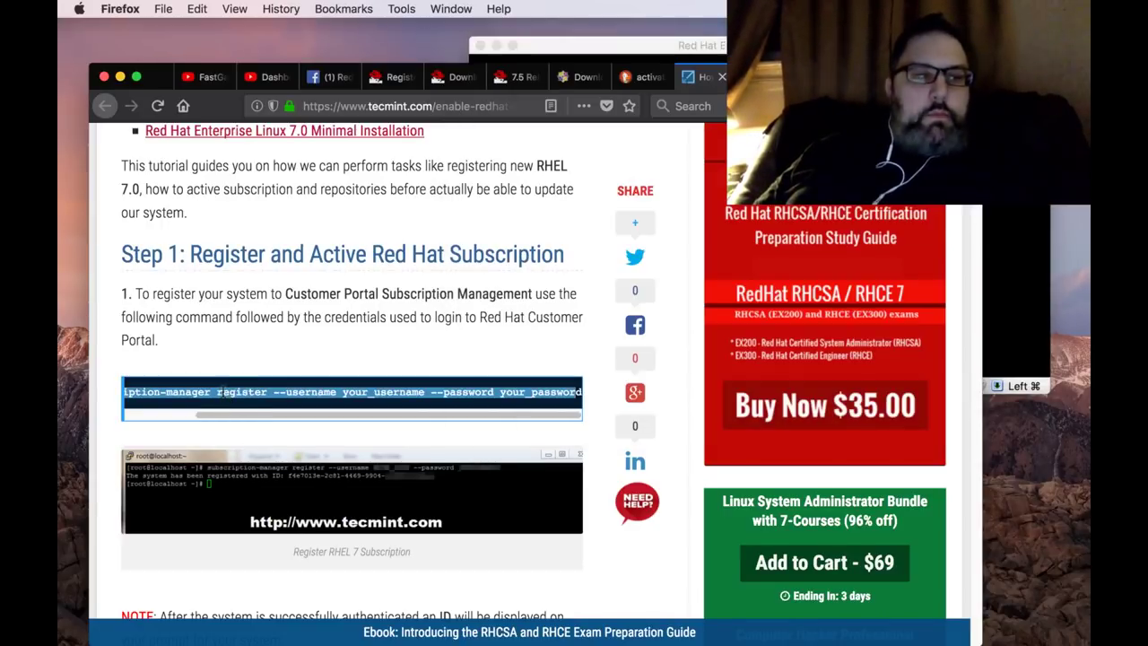
left_click_drag(221, 410, 164, 415)
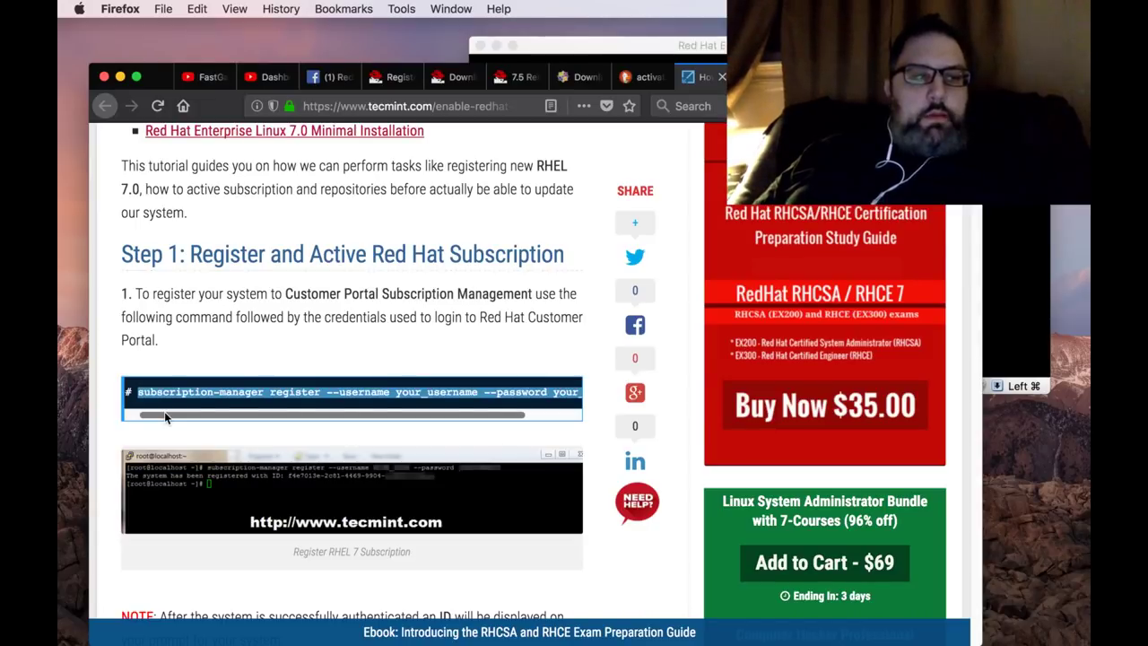
left_click_drag(293, 412, 356, 422)
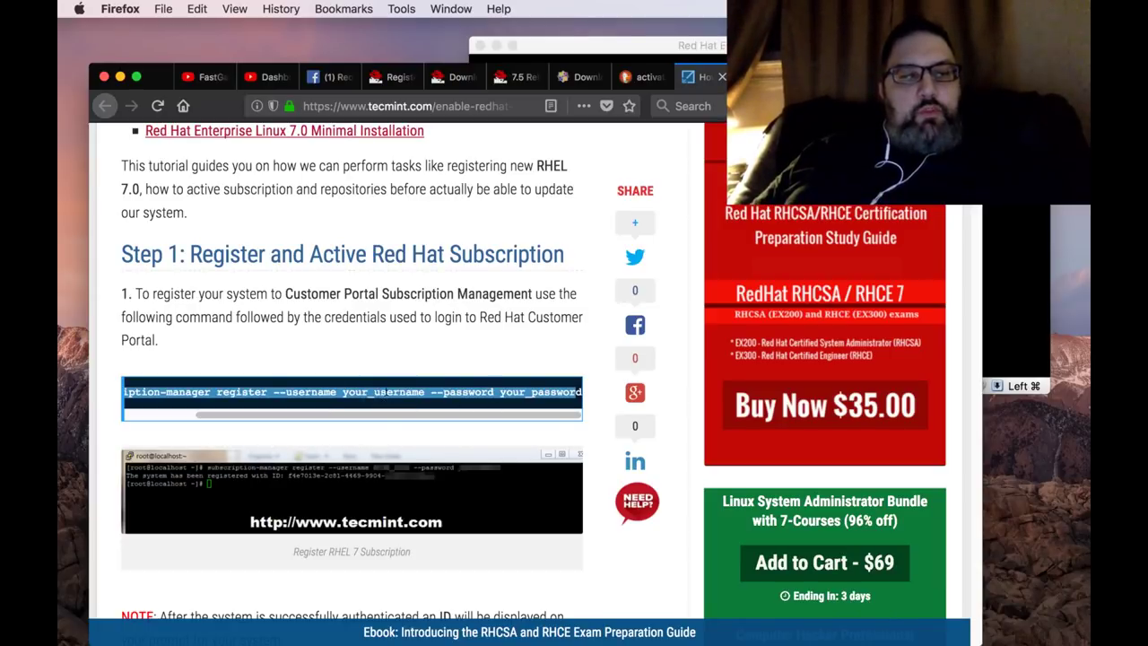
scroll(425, 413, "left", 5)
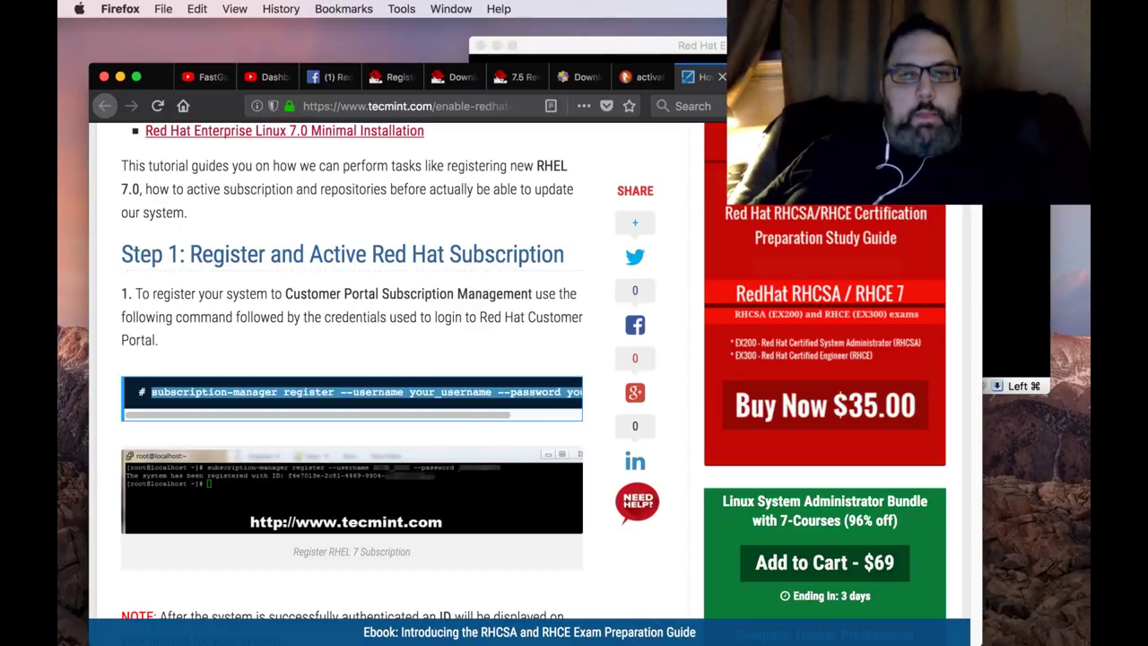
key("super+Tab")
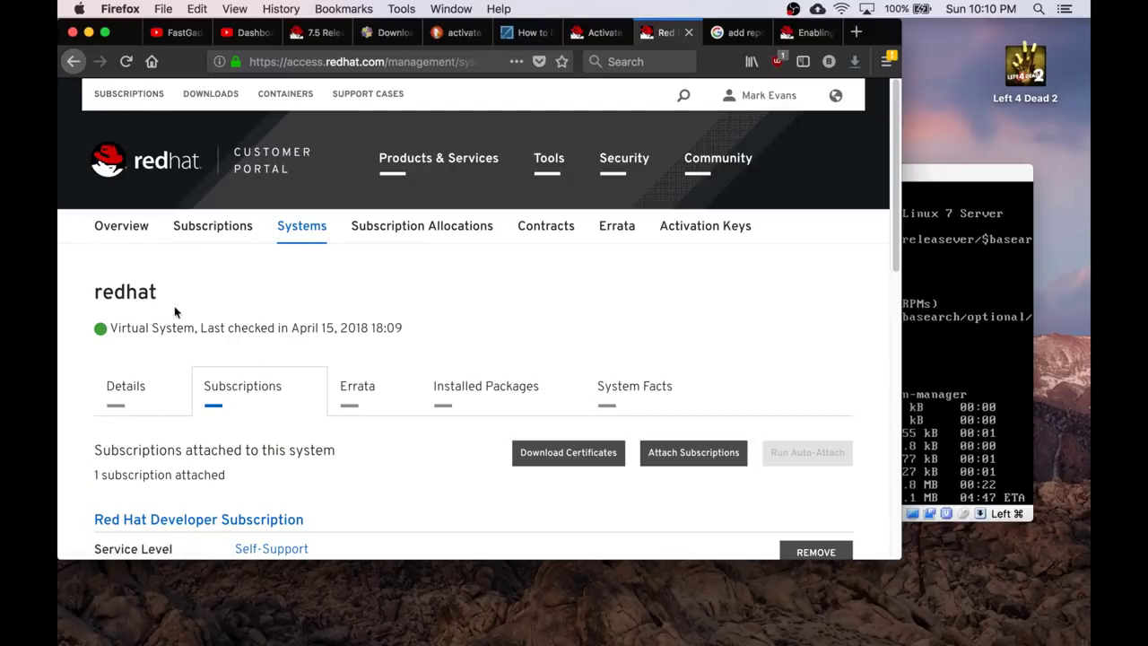
Scroll through the portal's attached Red Hat Developer Subscription, then bring the VM window forward.
scroll(180, 314, "down", 1)
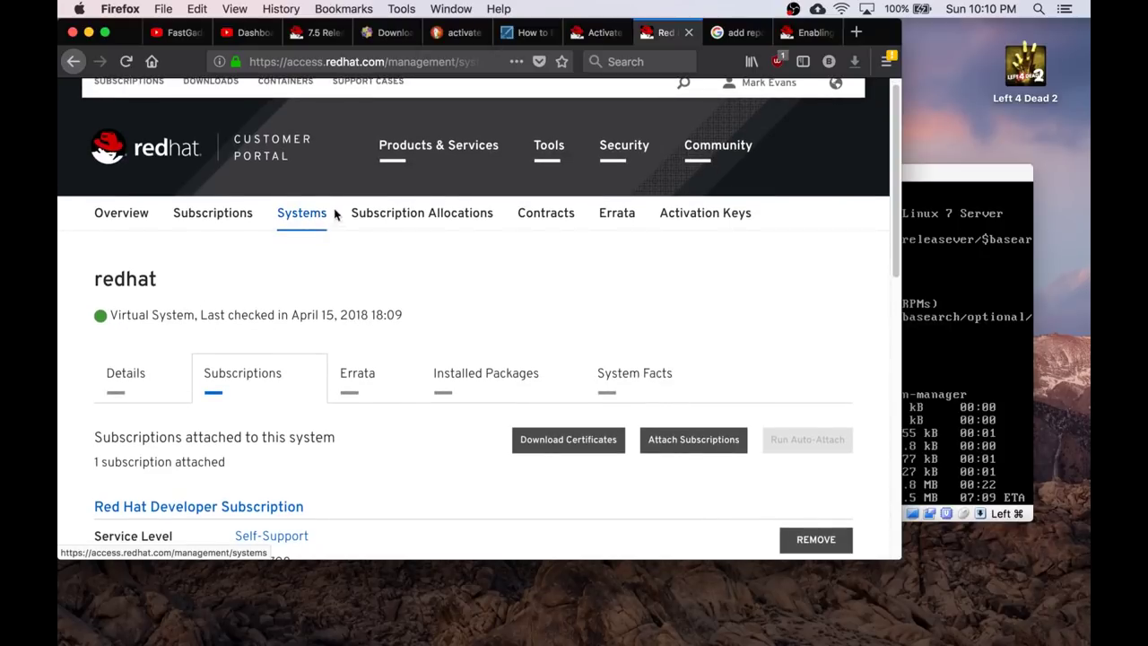
scroll(296, 329, "down", 4)
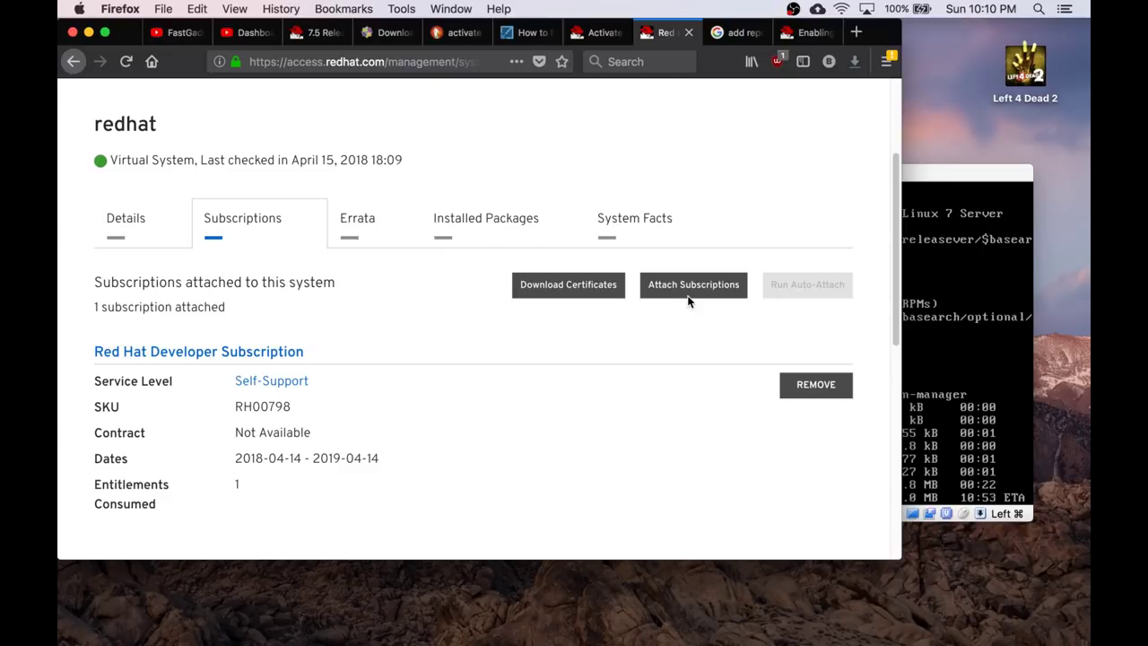
left_click(925, 183)
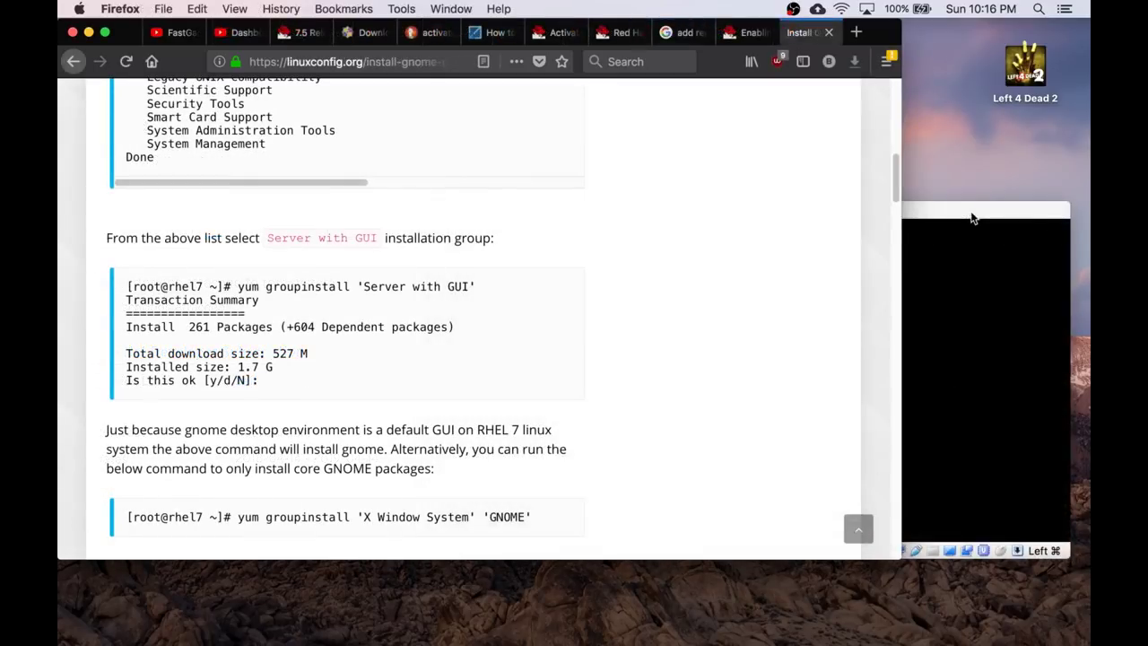
Reposition the VM window and run sudo yum groupinstall 'server with GUI' in the guest.
left_click(973, 218)
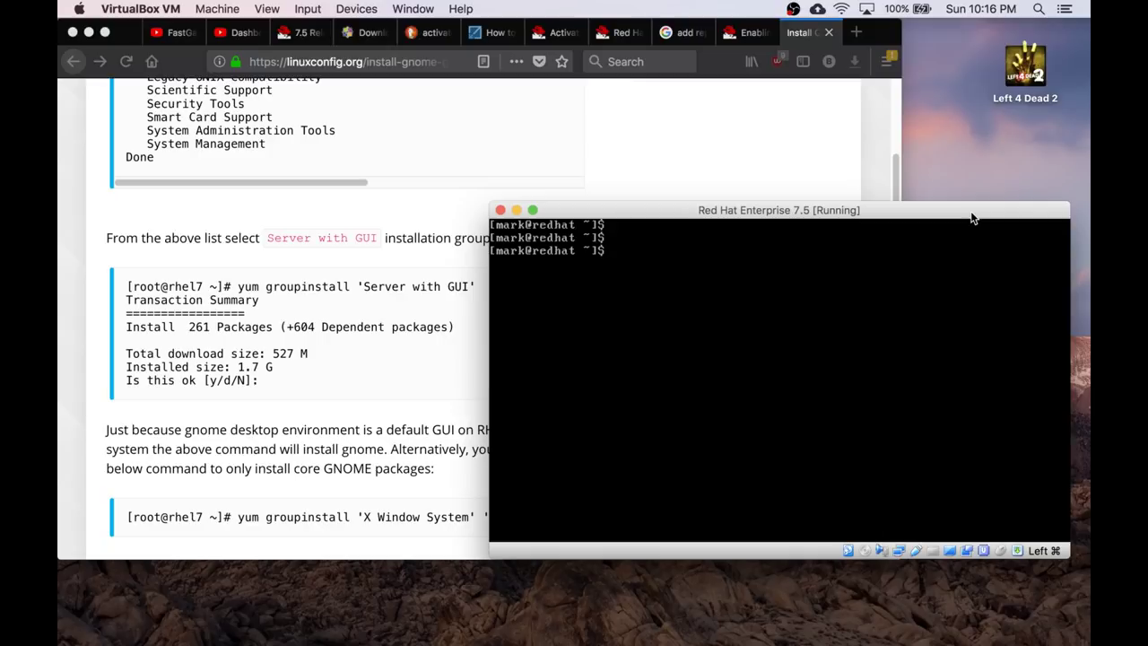
left_click_drag(816, 212, 819, 165)
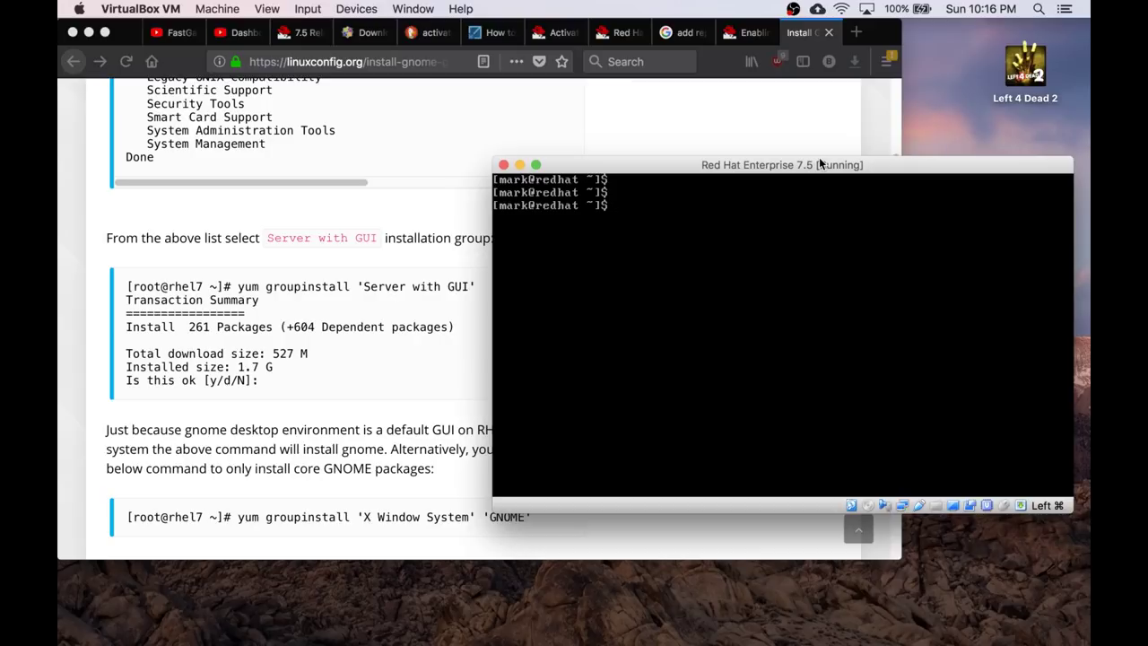
type("yu")
key("BackSpace")
key("BackSpace")
type("sudo yum groupinstall")
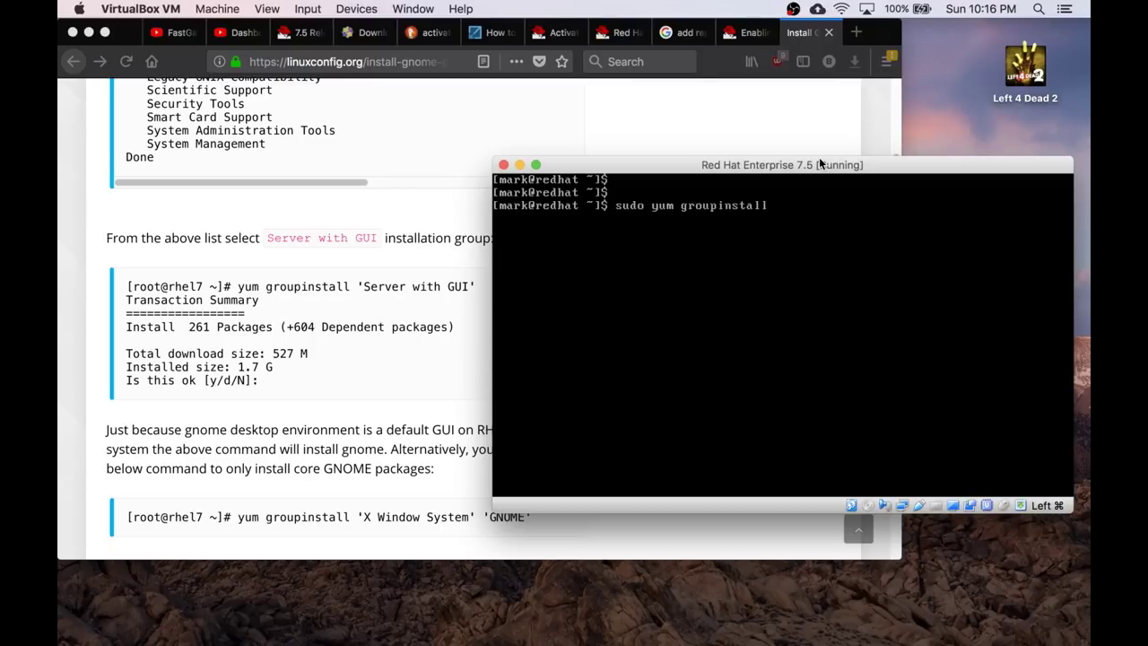
type(" 'server ith")
key("BackSpace")
key("BackSpace")
type("with GUI")
key("Return")
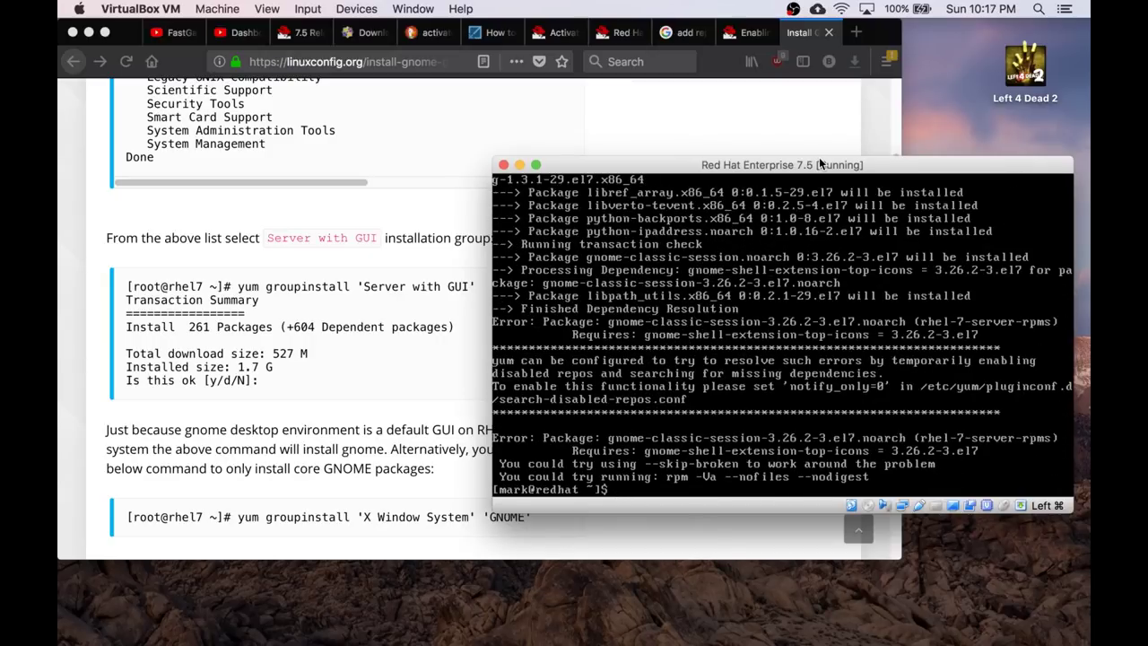
Rerun the 'server with GUI' group install with --skip-broken and confirm the package installation.
key("Up")
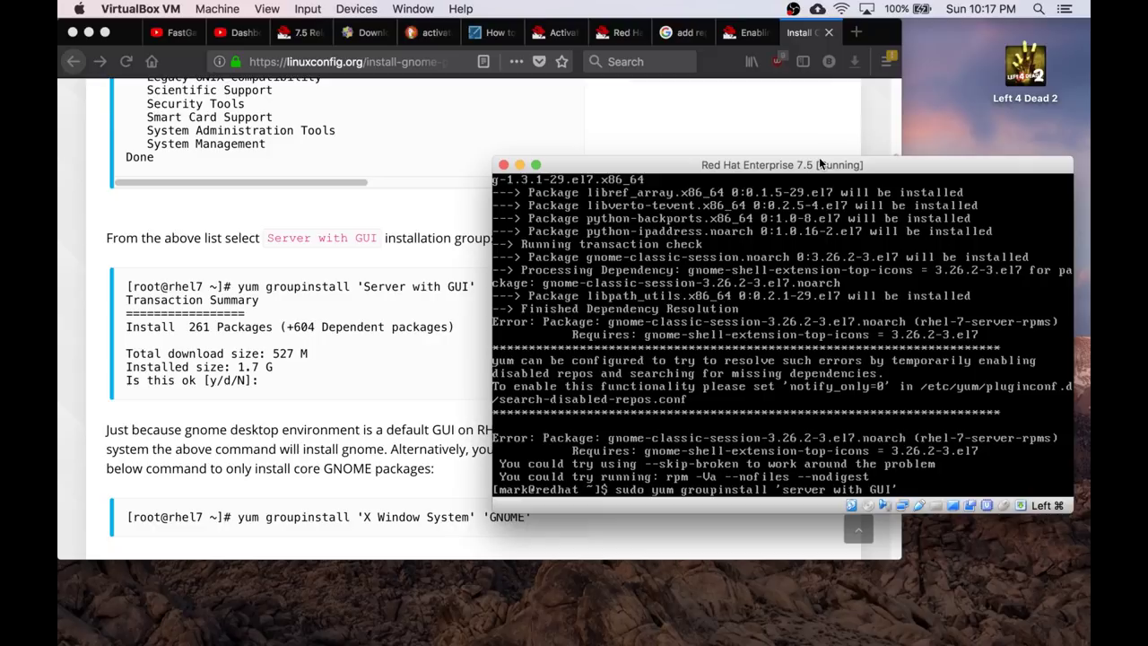
type("--skip-broken")
key("Return")
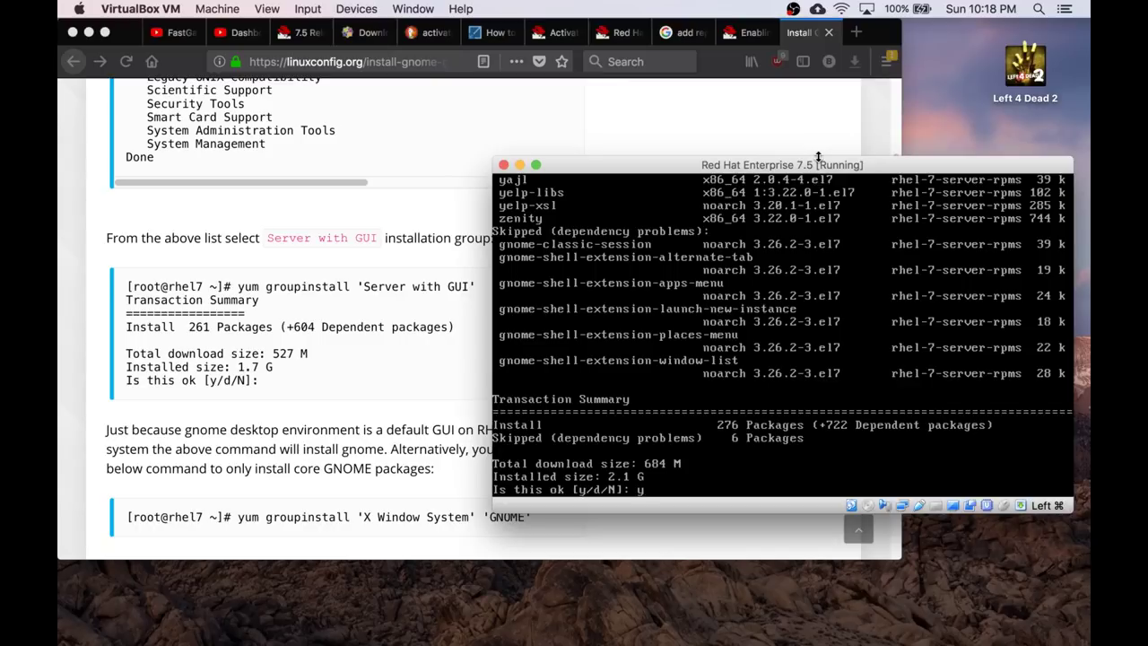
key("Return")
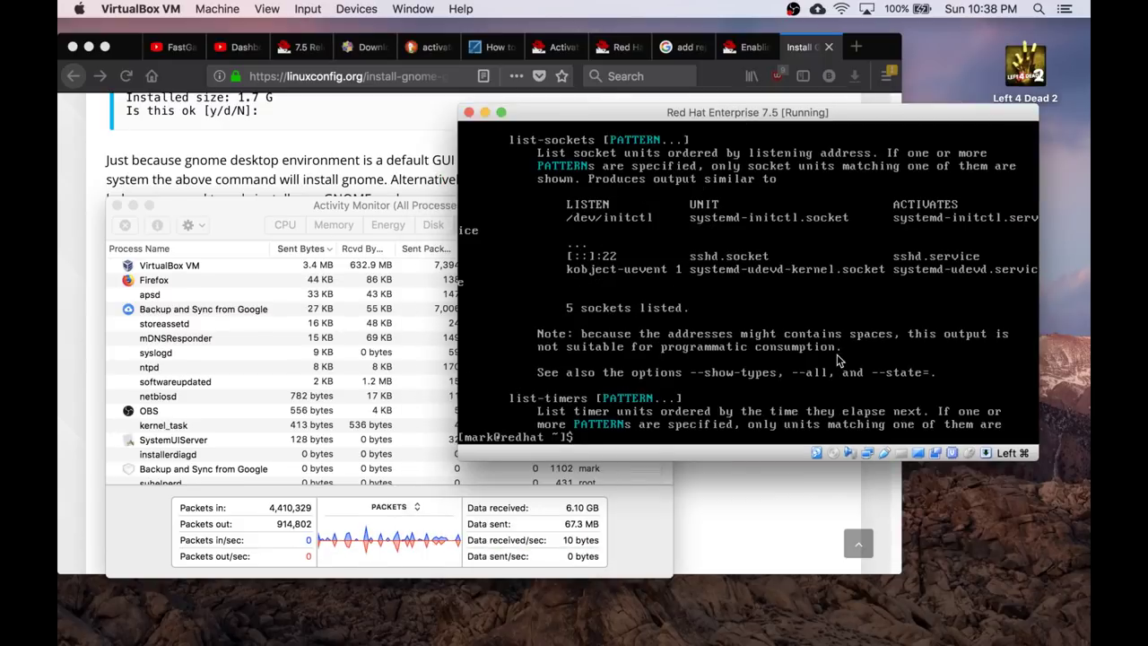
Launch the X server with startx, then view the last 200 lines of /var/log/Xorg.0.log through more.
type("startx")
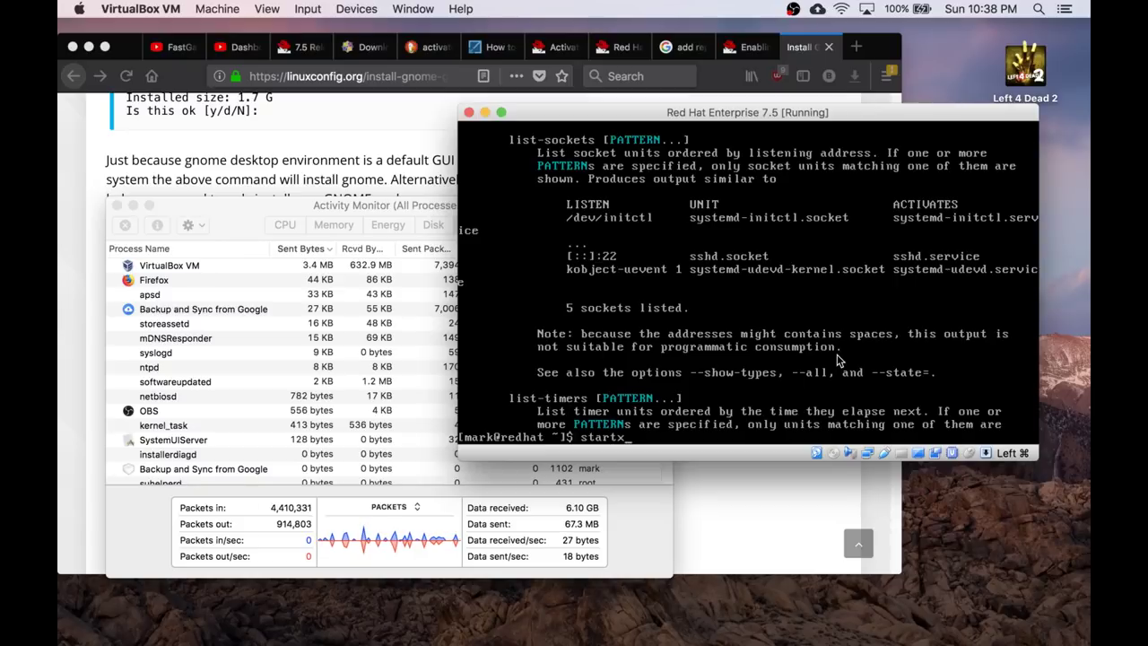
key("Return")
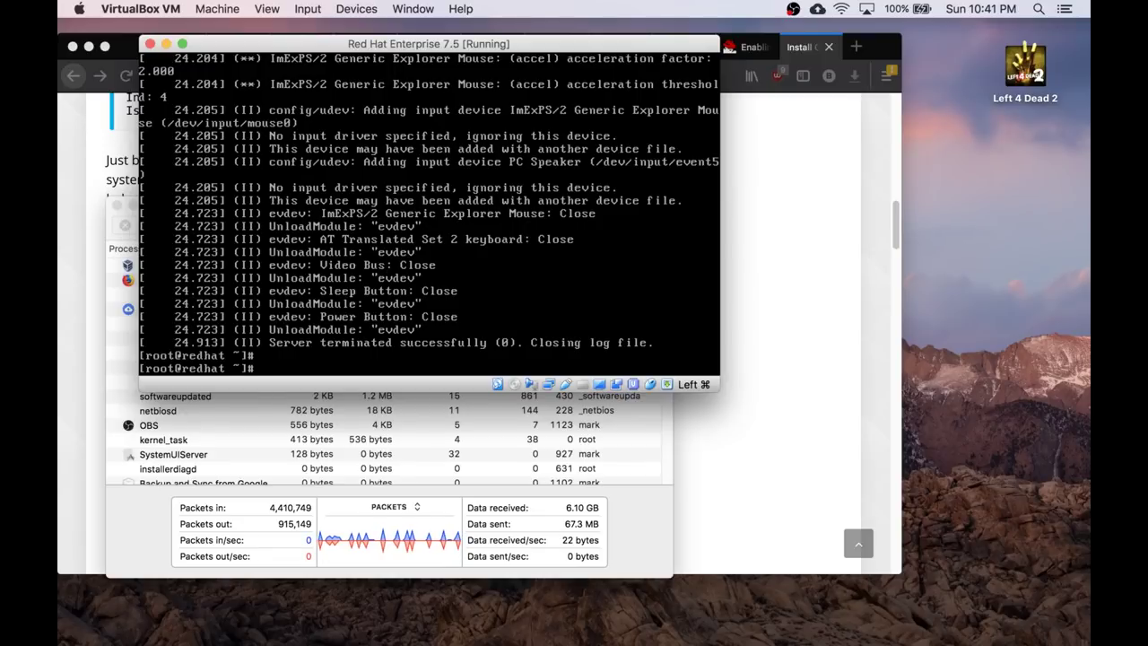
type("tail -200 /var/log/Xorg.0.log | more")
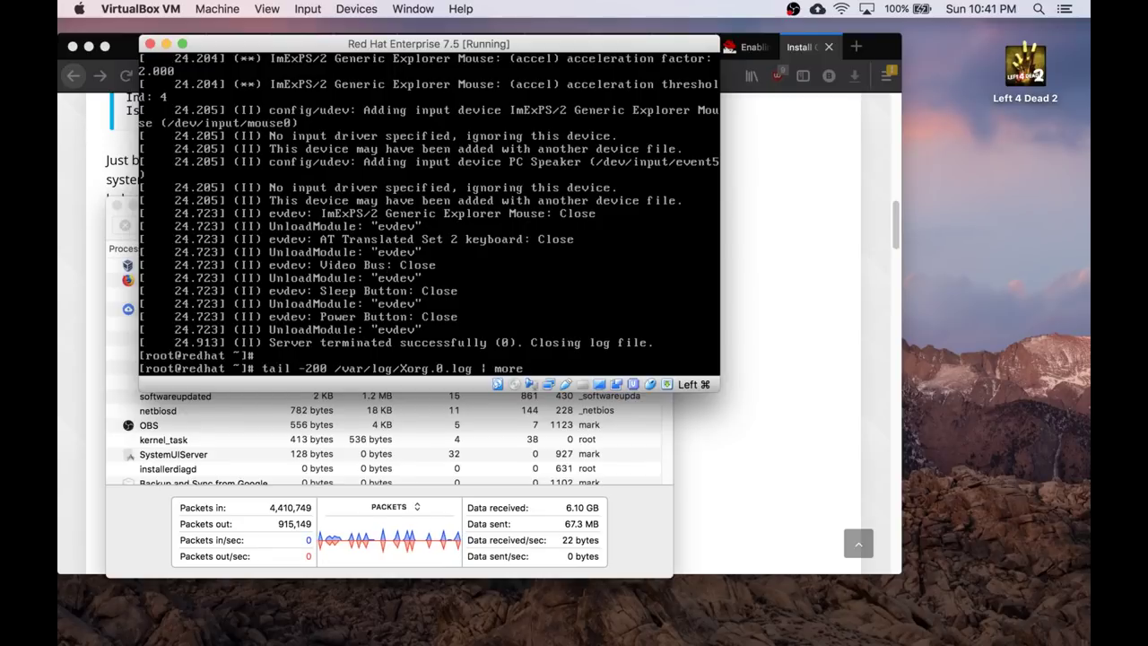
key("Return")
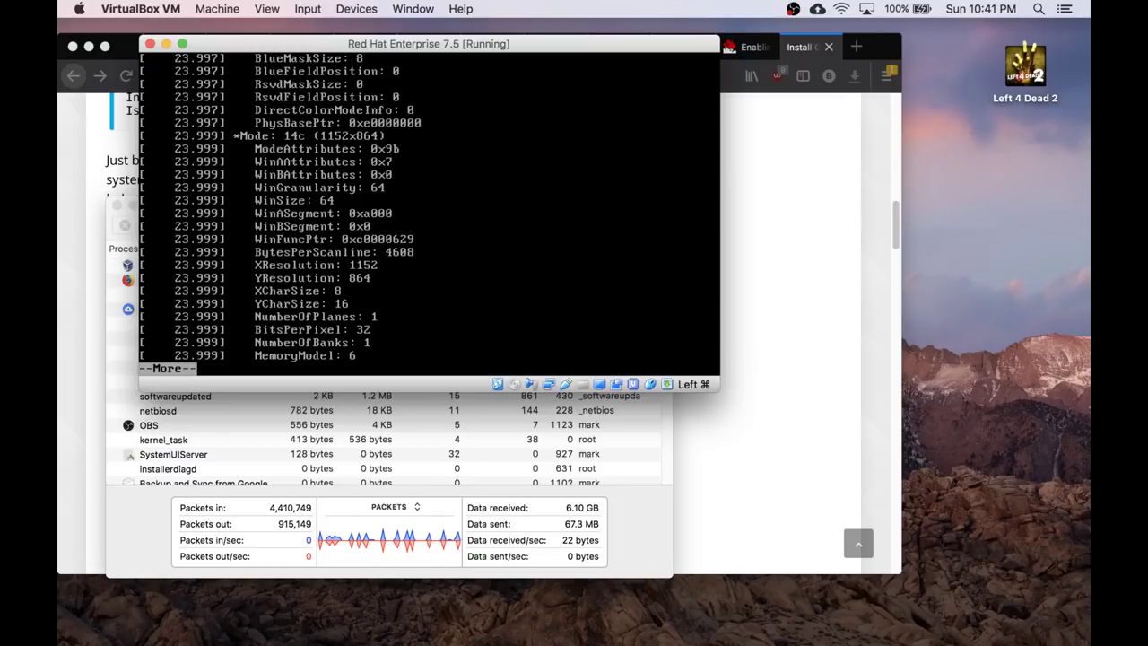
Page through the Xorg log to its end and open the VM's Devices menu.
key("Return")
key("space")
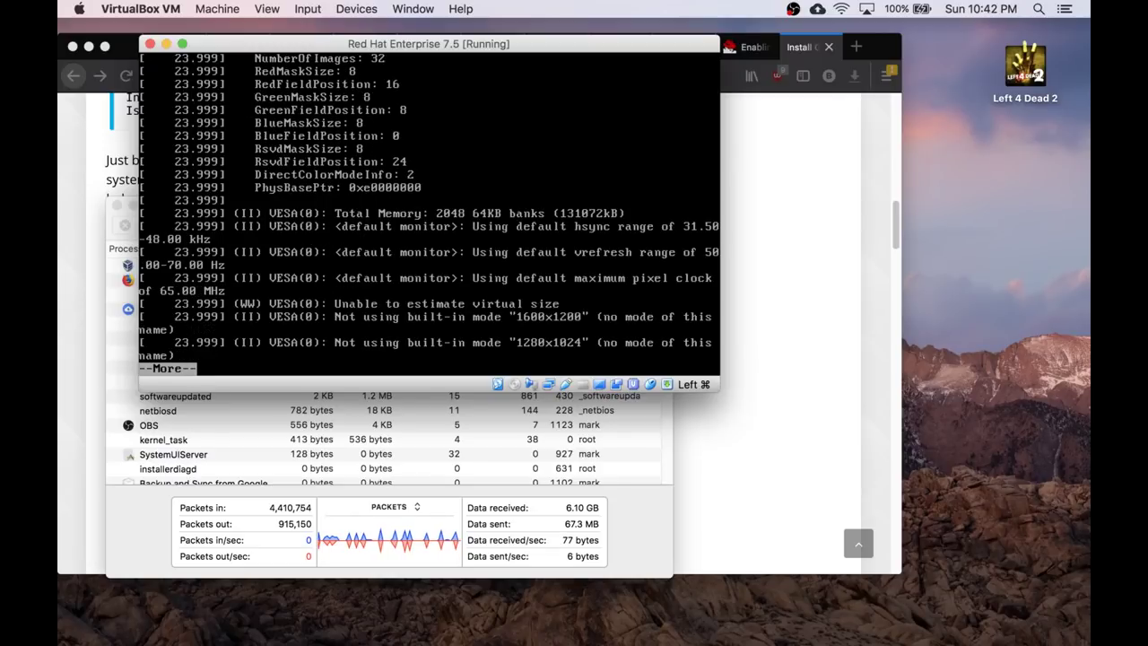
key("space")
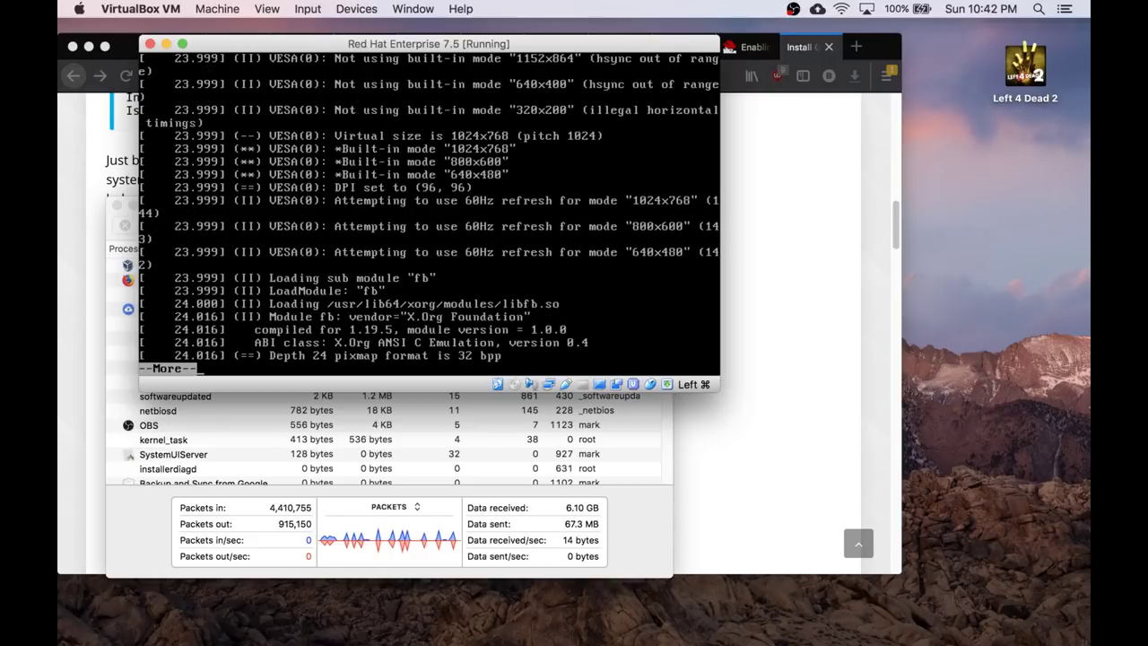
key("space")
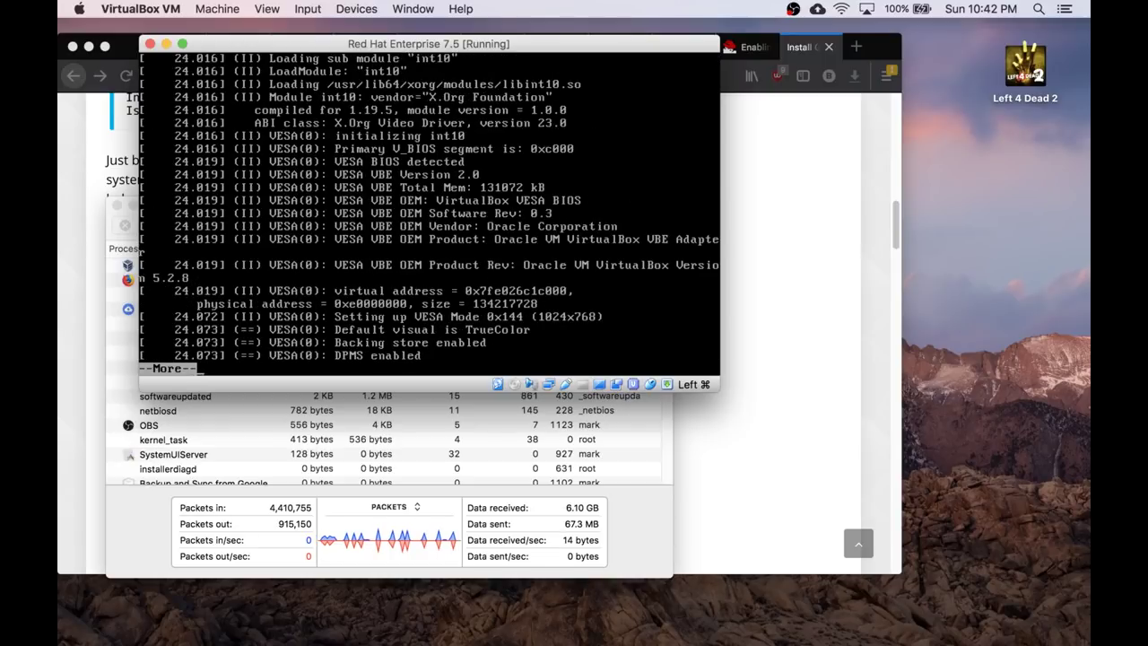
key("space")
key("space")
key("space")
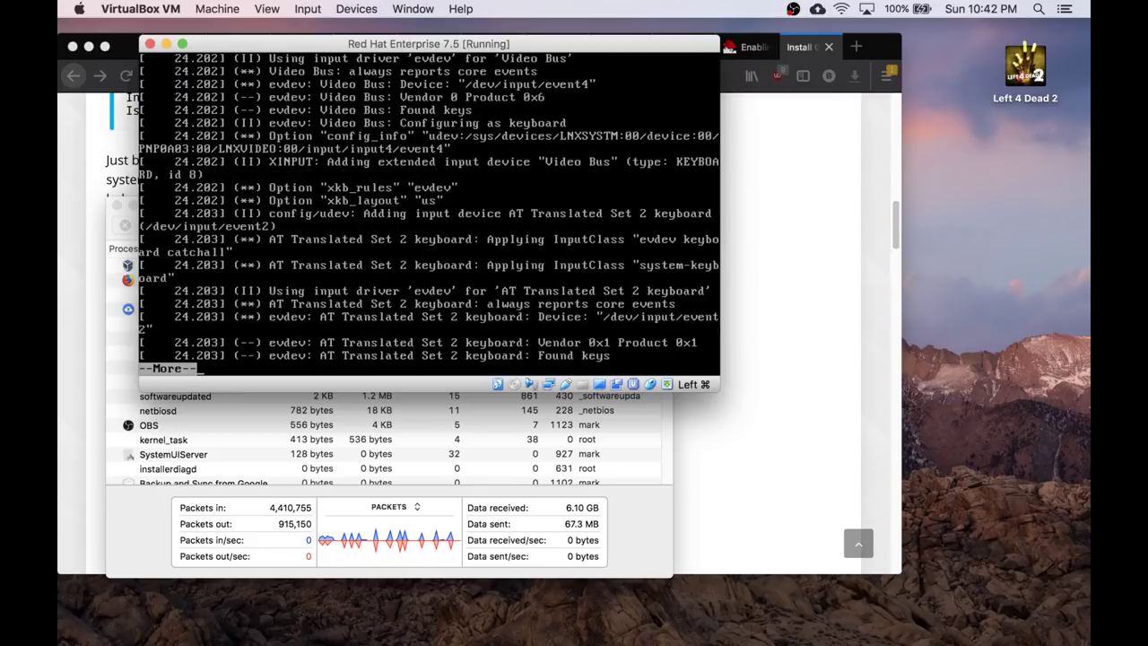
key("space")
key("space")
key("space")
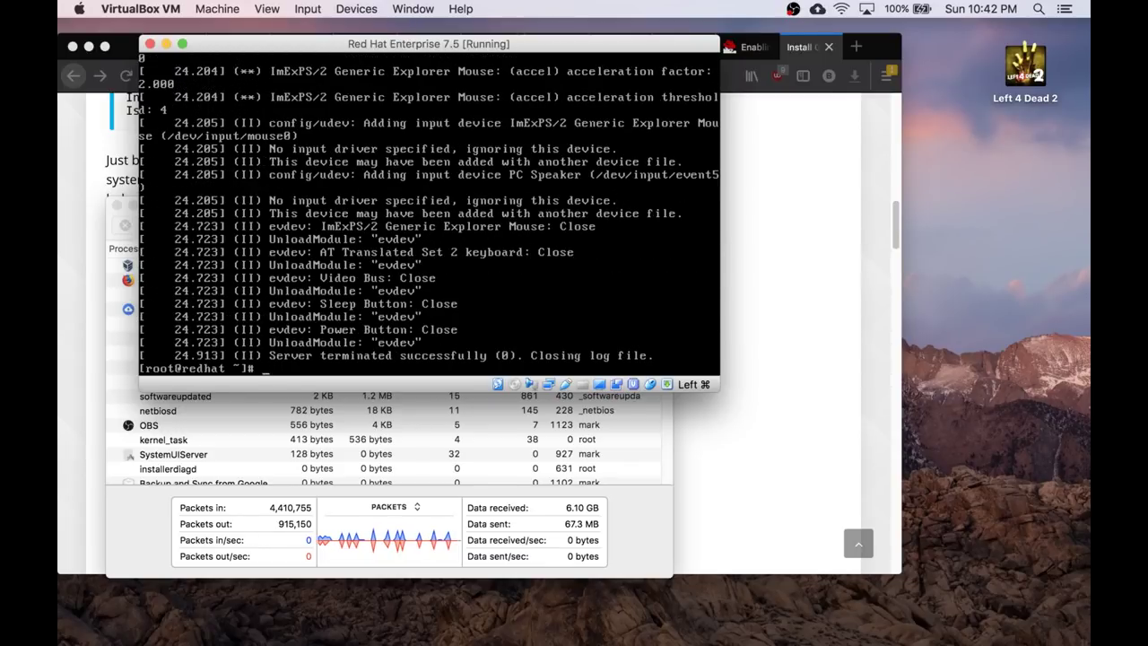
key("Return")
key("Return")
key("Return")
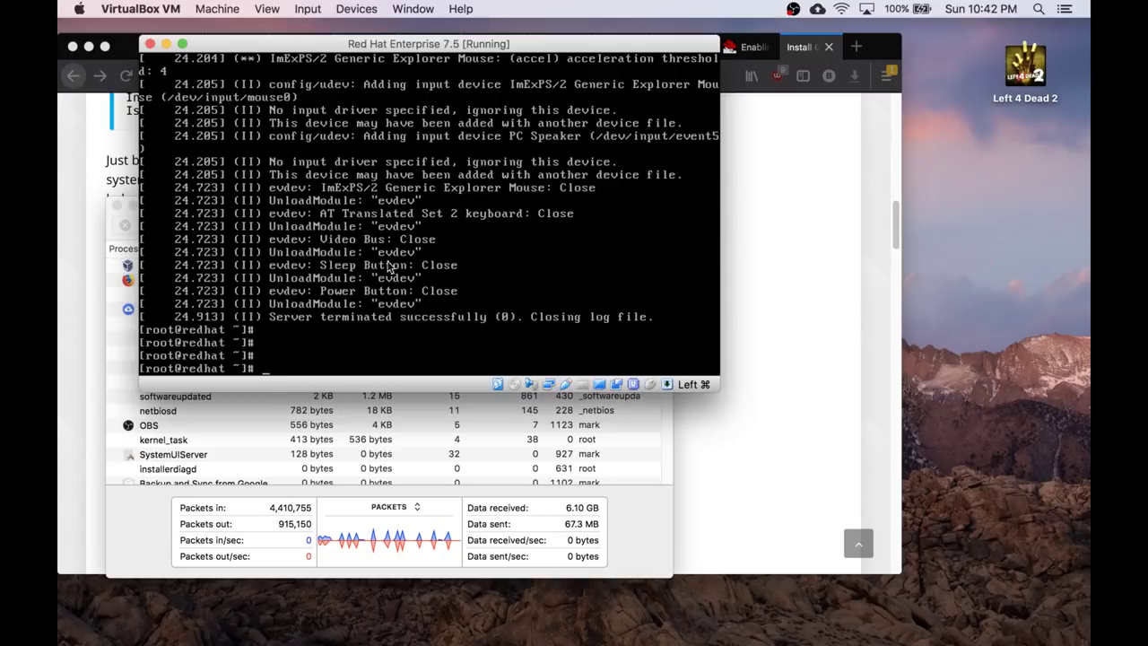
left_click(356, 9)
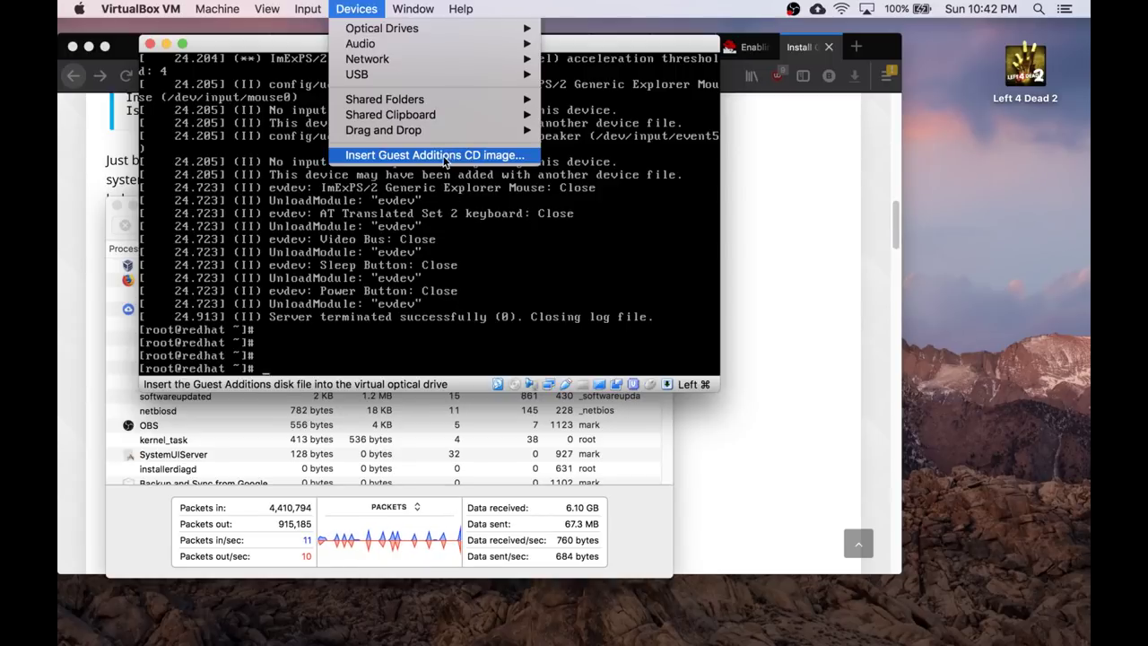
Insert the Guest Additions CD image, reposition the VM window, and capture input into the guest.
left_click(452, 156)
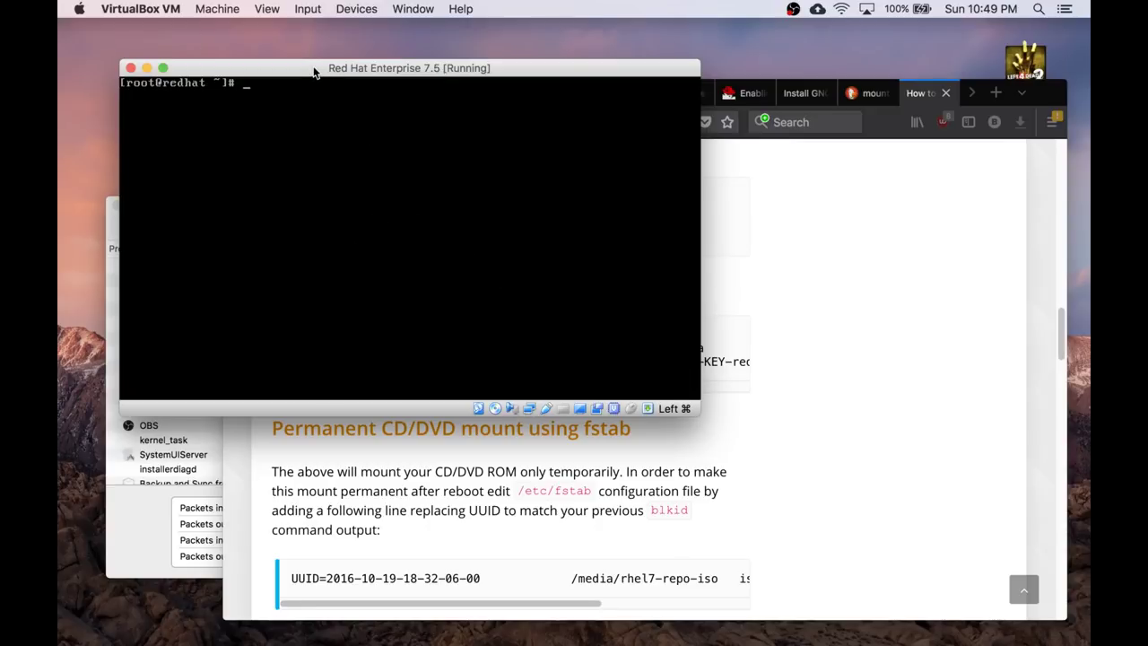
left_click_drag(314, 71, 310, 93)
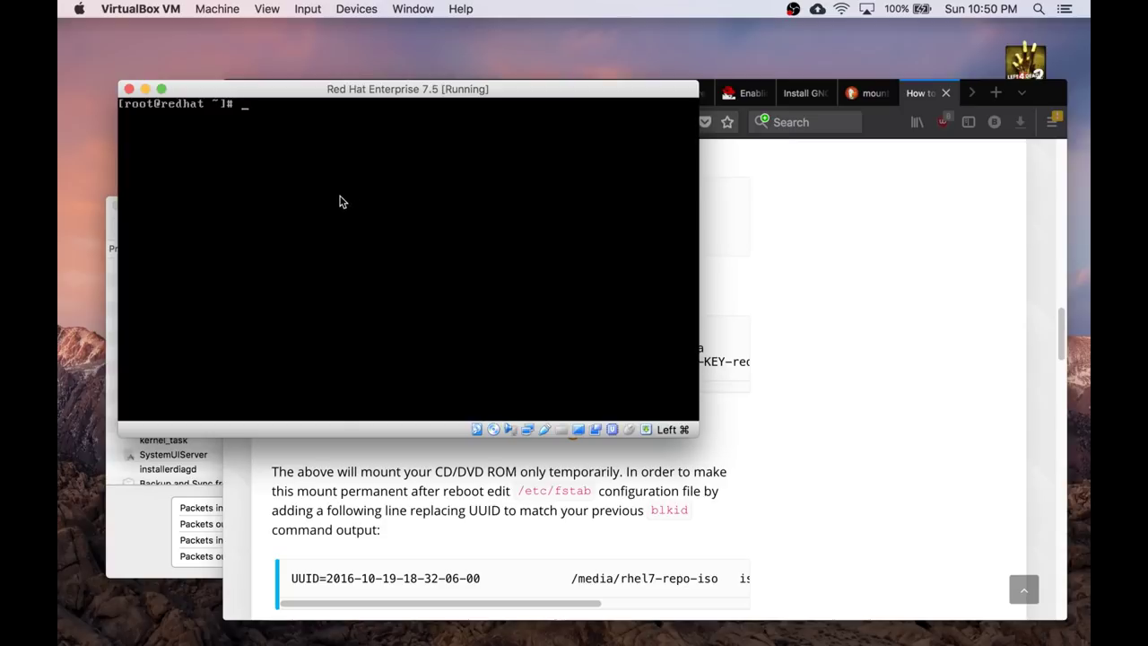
left_click(341, 200)
Create the /media/DVD mount point and mount /dev/cdrom on it.
type("cd /media")
key("Return")
type("mkdir")
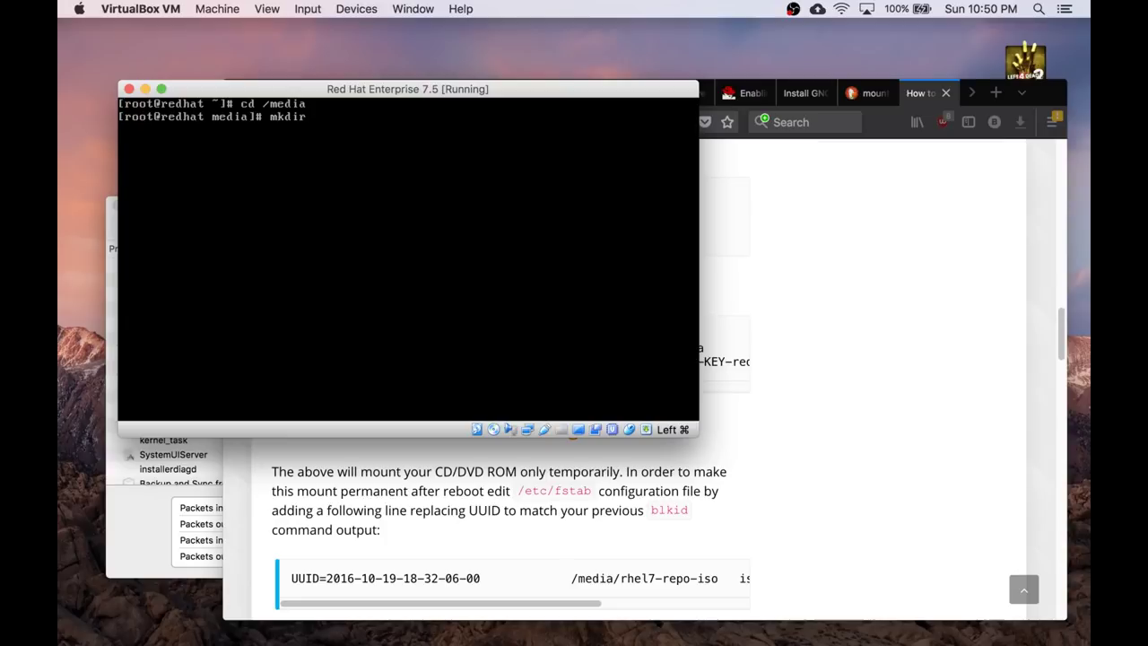
type(" DVD")
key("Return")
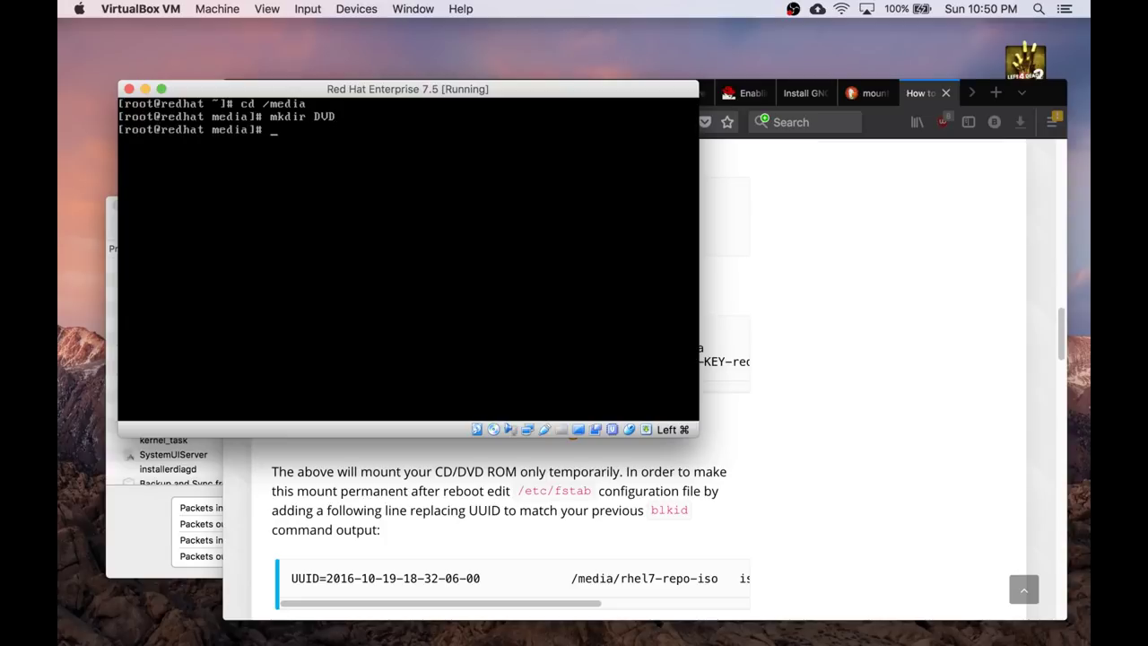
type("mount /dev/cdrom")
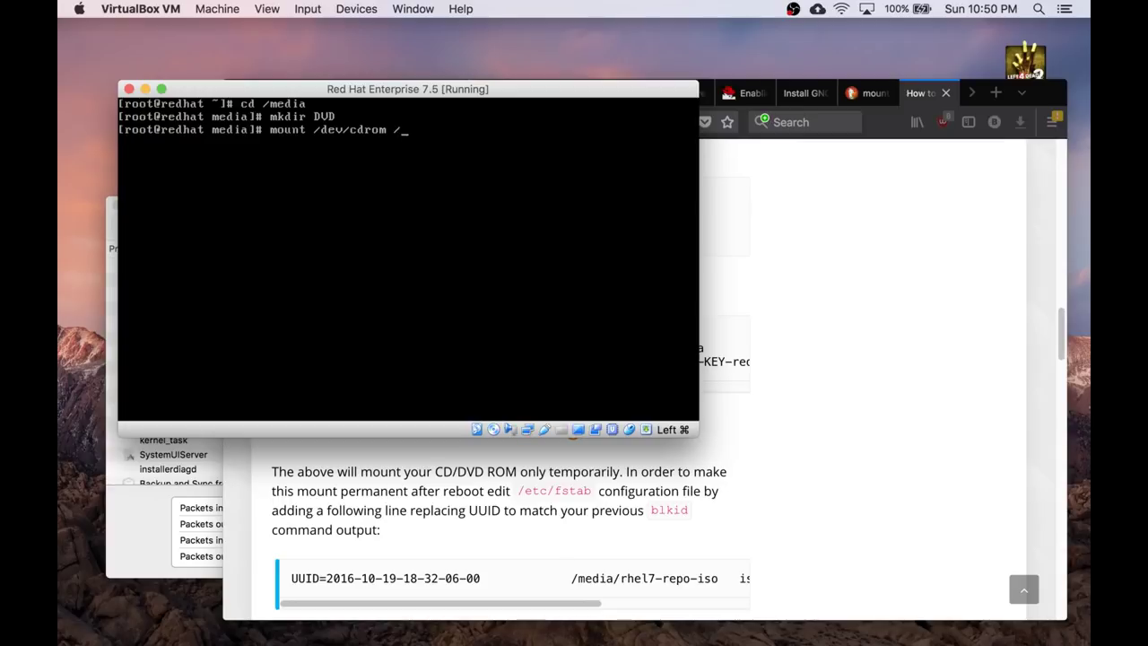
type(" /media/DVD")
key("Return")
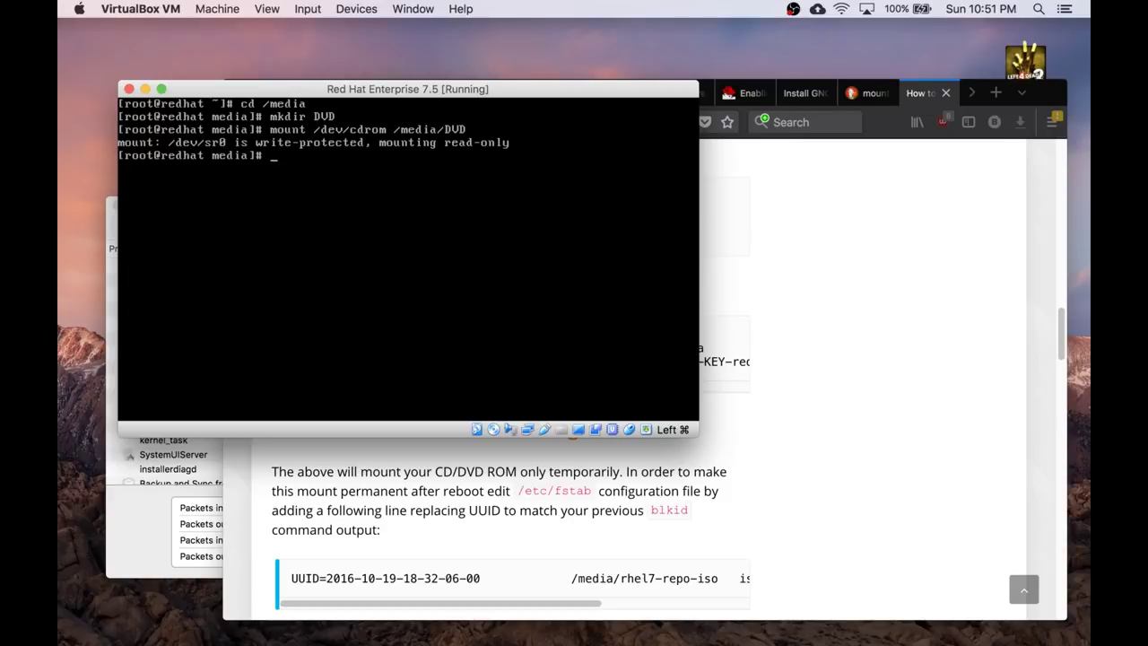
List /media, then enter DVD and list the disc's files, including VBoxLinuxAdditions.run.
type("ls")
key("Return")
type("cd DVD")
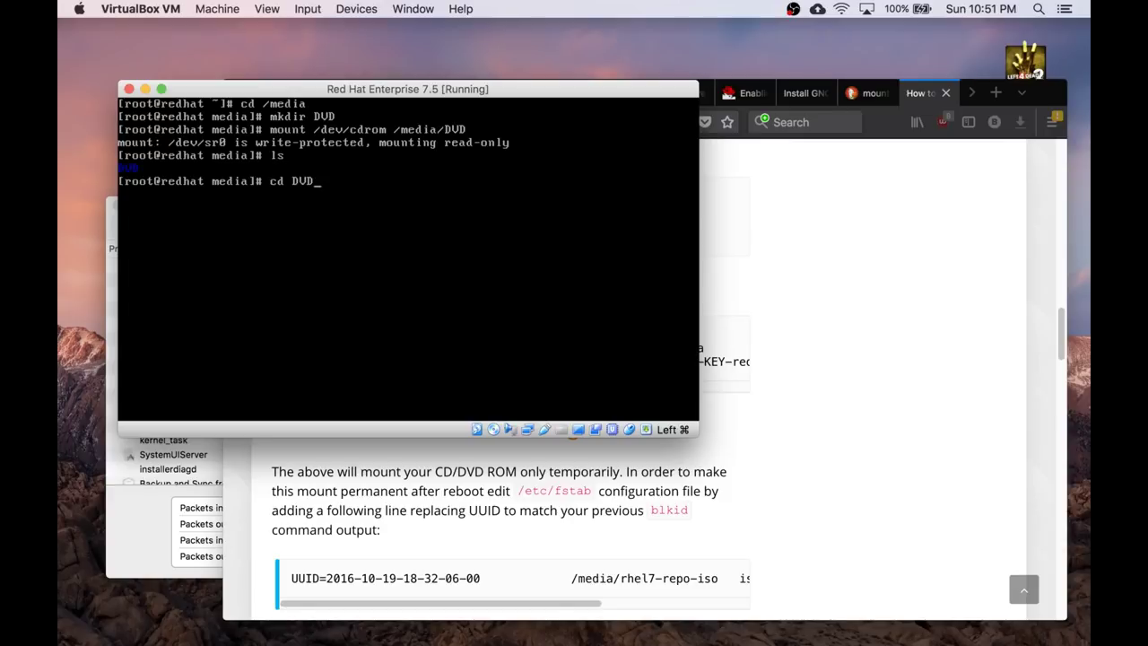
key("Return")
type("ls")
key("Return")
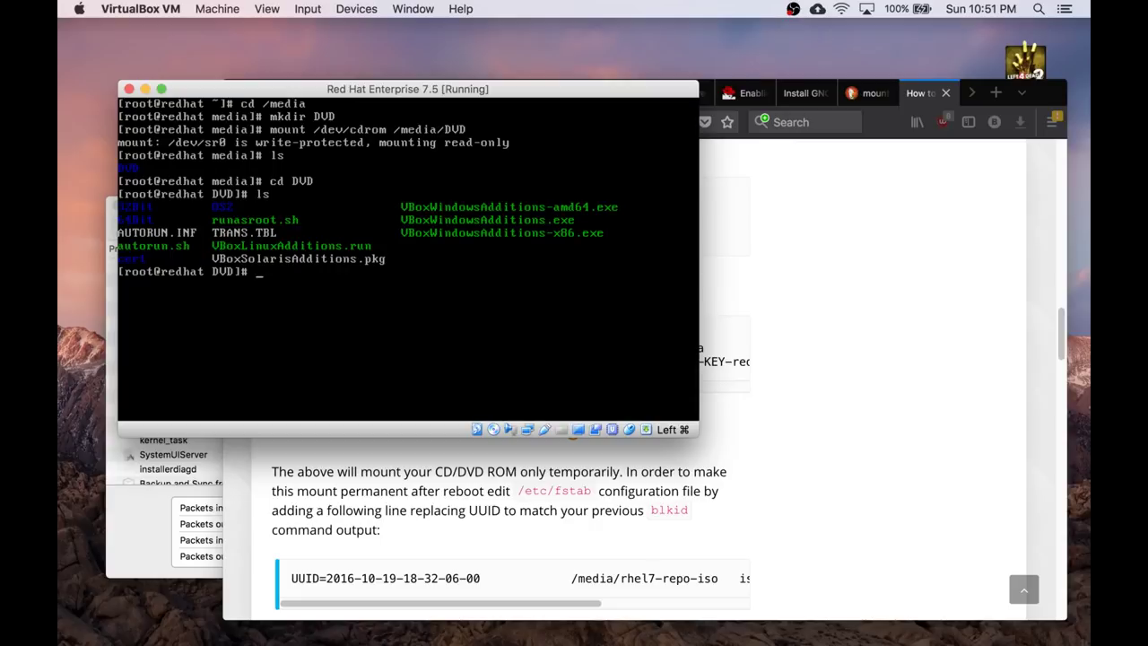
Run the VBoxLinuxAdditions.run installer, then start a yum install of gcc, make and perl.
type("VBoxLinux")
key("BackSpace")
key("BackSpace")
key("BackSpace")
key("BackSpace")
key("BackSpace")
key("BackSpace")
key("BackSpace")
key("BackSpace")
key("BackSpace")
type("./VBoxL")
key("Tab")
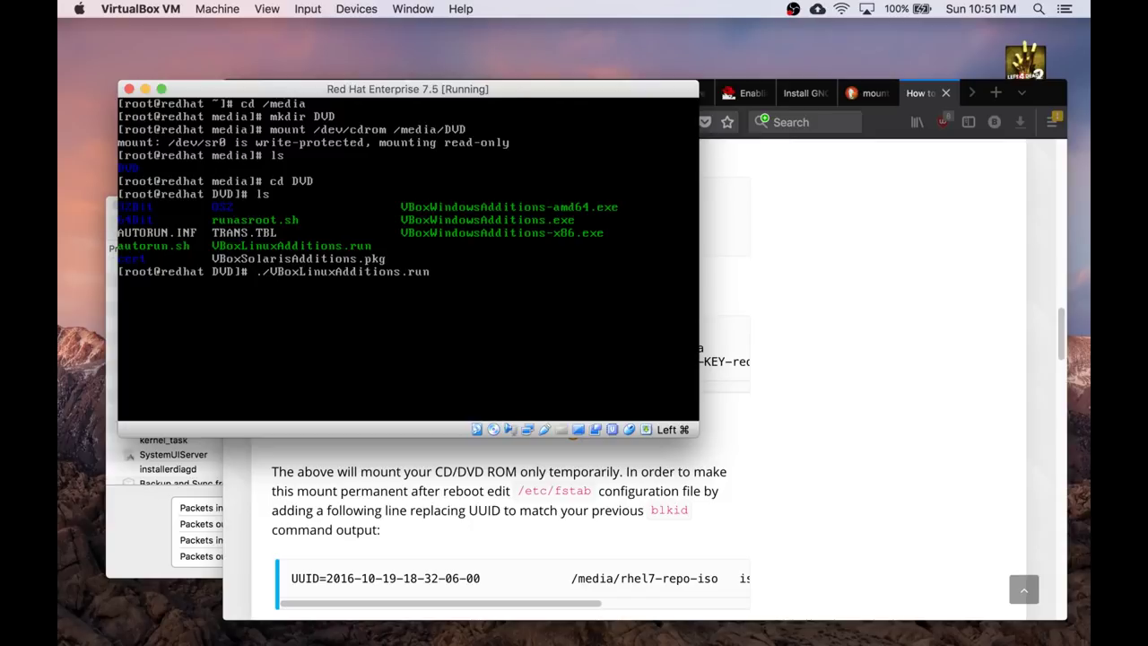
key("Return")
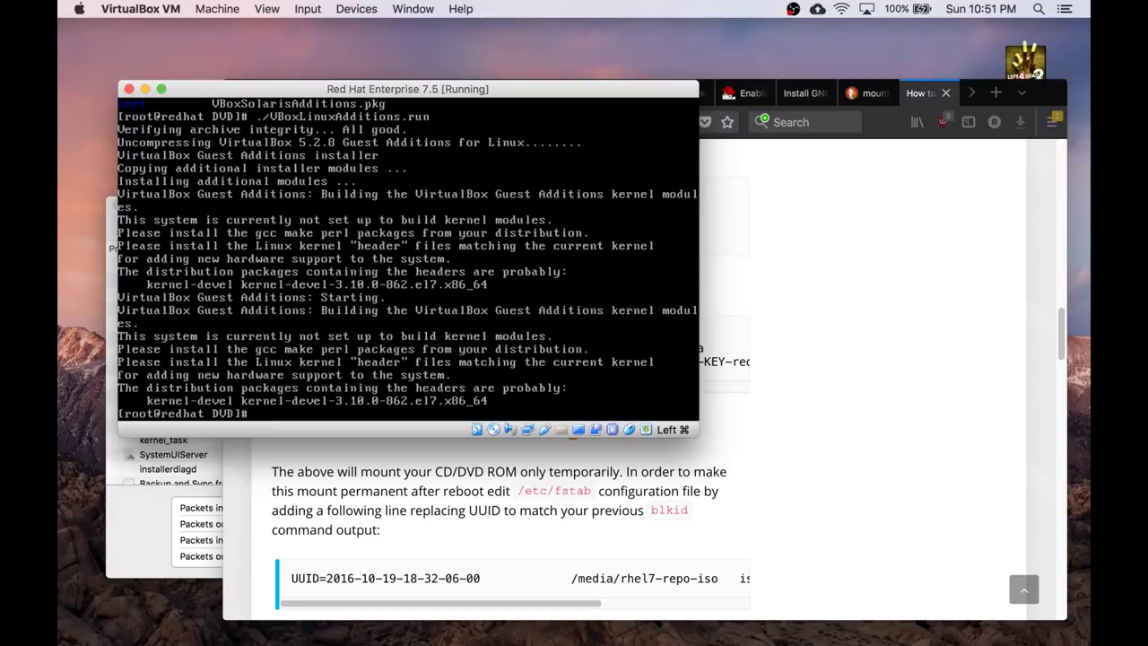
type("yum instaLL GCC MARK PER")
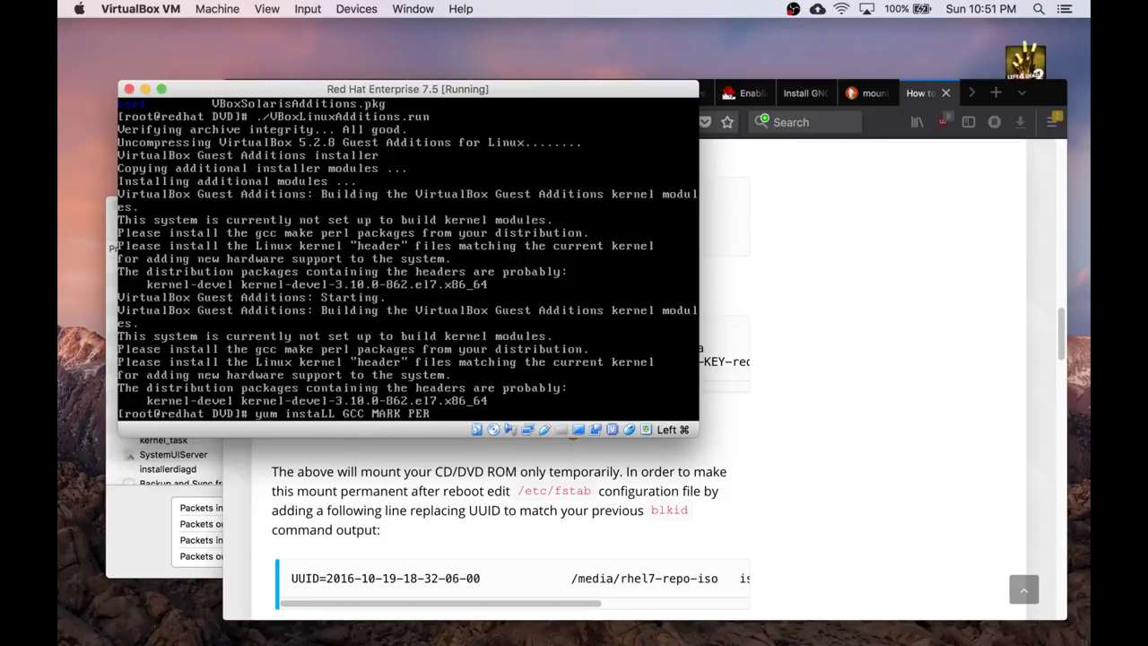
Correct the command to 'yum install gcc make perl kernel*' and run it.
key("BackSpace")
key("BackSpace")
key("BackSpace")
key("BackSpace")
key("BackSpace")
key("BackSpace")
key("BackSpace")
key("BackSpace")
key("BackSpace")
key("BackSpace")
key("BackSpace")
key("BackSpace")
key("BackSpace")
key("BackSpace")
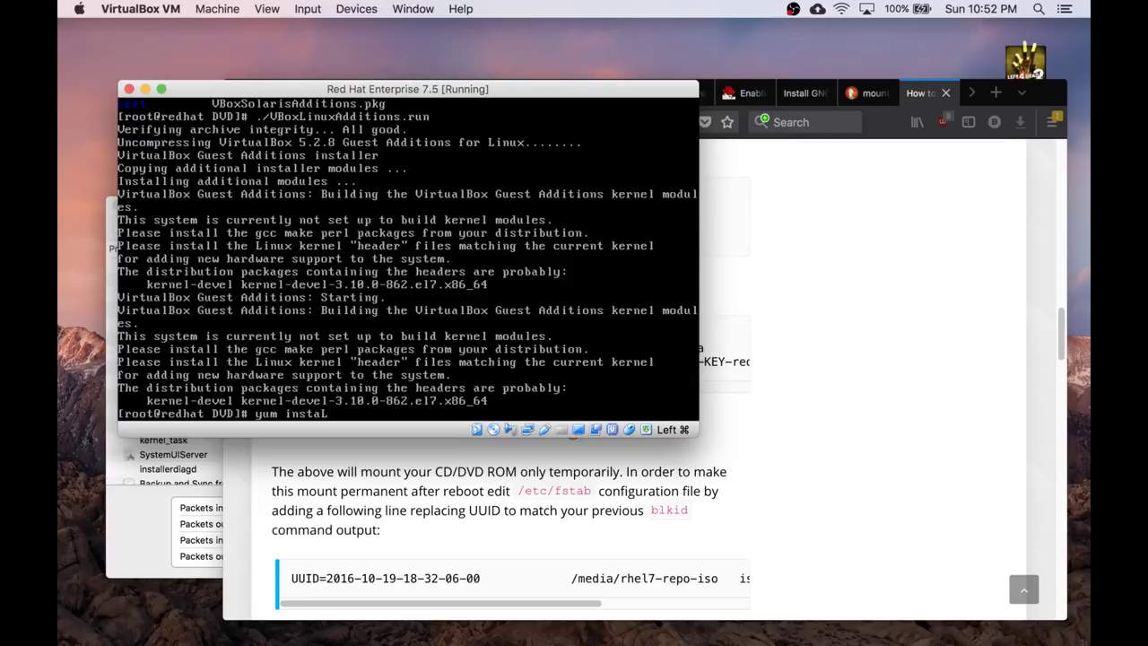
key("BackSpace")
key("BackSpace")
key("BackSpace")
key("BackSpace")
key("BackSpace")
type("install gcc make perl kernel*")
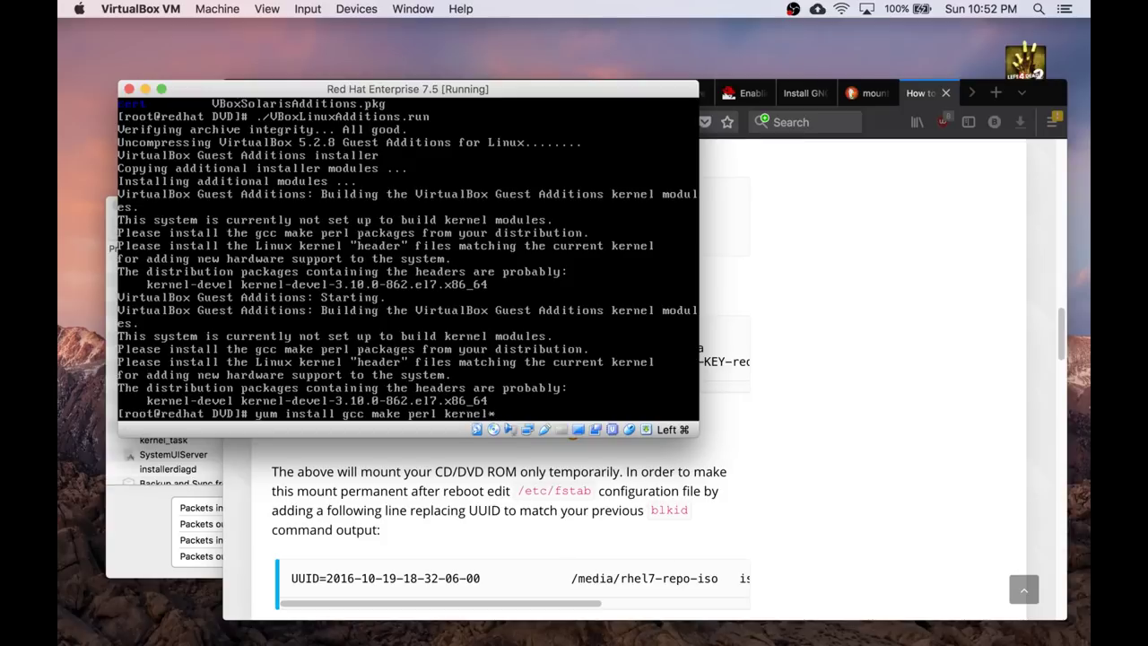
key("Return")
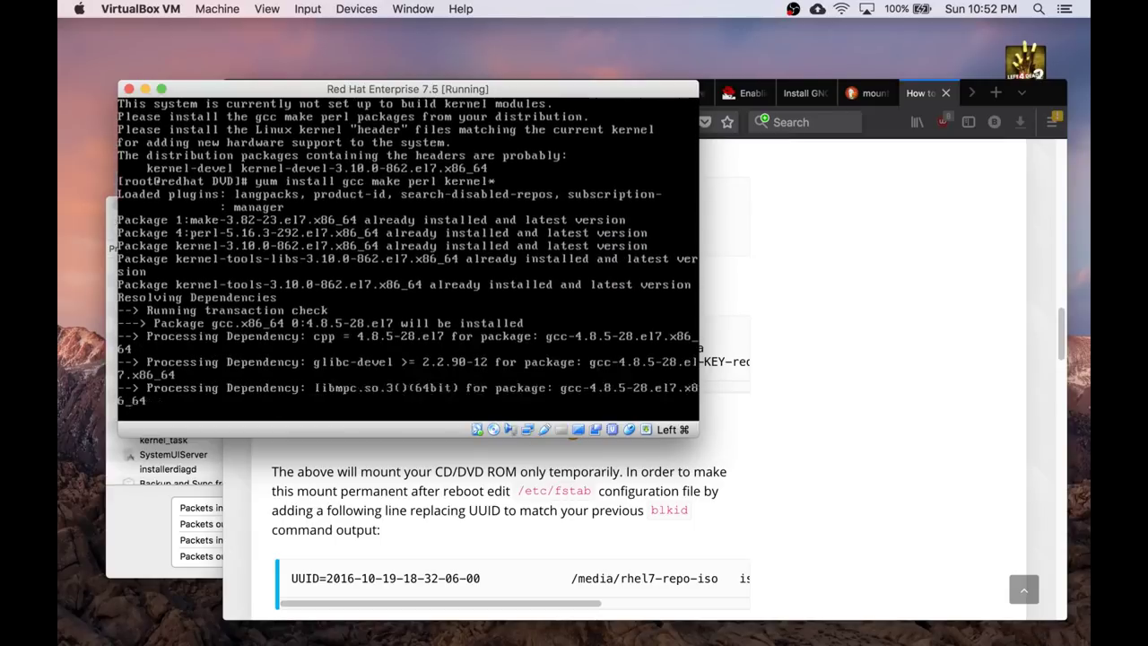
Answer y at the yum prompt to install gcc and its dependencies.
type("y")
key("Return")
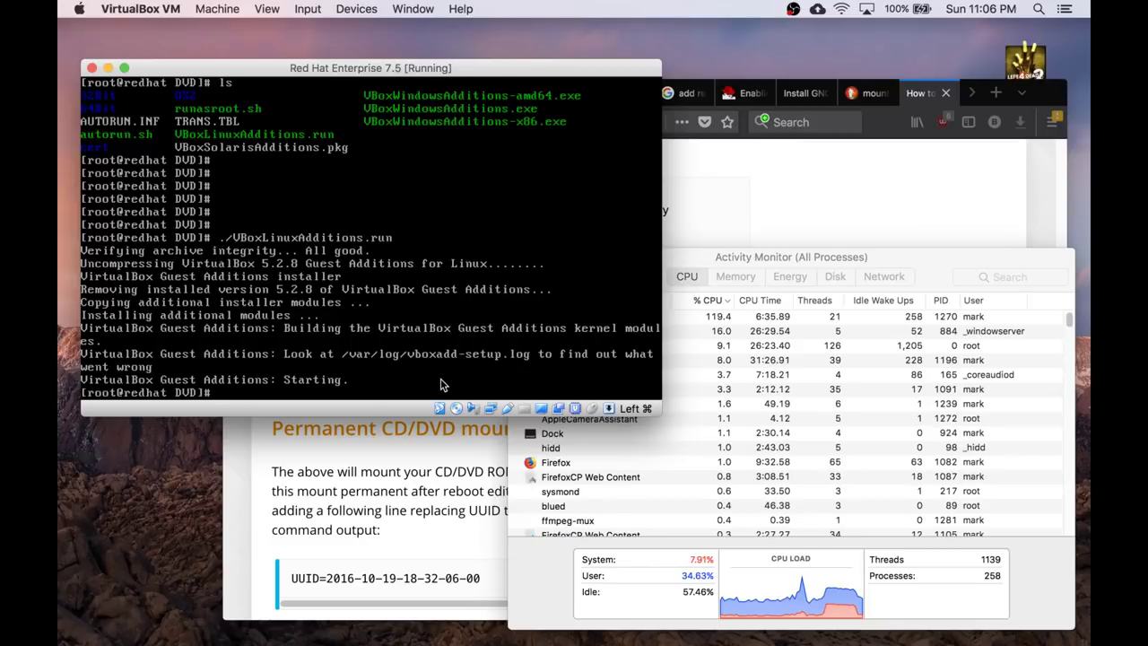
Open /var/log/vboxadd-setup.log in less and page through it.
type("ess /var/log/vb")
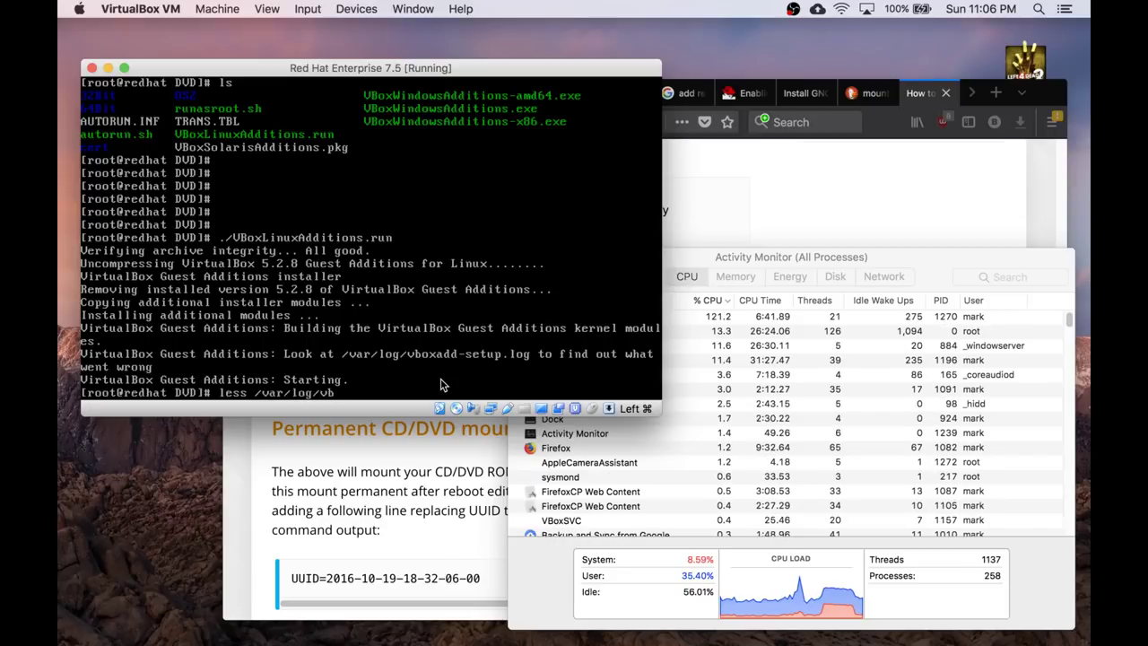
type("oxa")
key("Tab")
type("setup.log")
key("Return")
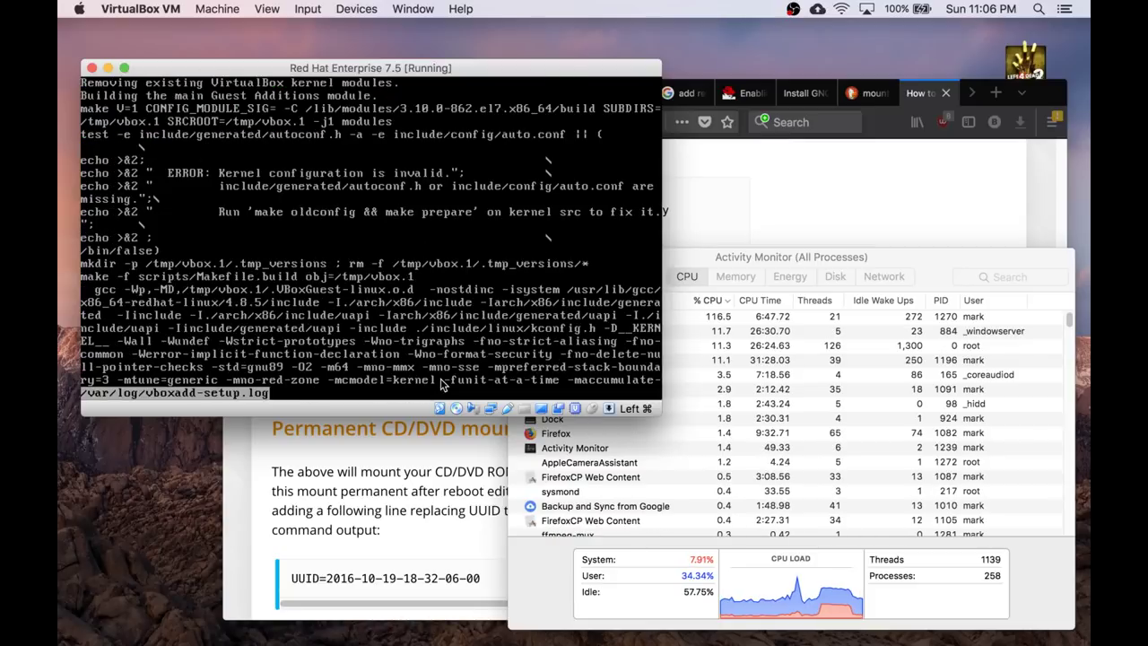
key("Down")
key("Down")
key("Down")
key("Down")
key("Down")
key("Down")
key("Down")
key("Down")
key("Down")
key("Down")
key("Down")
key("Down")
key("Down")
key("Down")
key("Down")
key("Down")
key("Down")
key("Down")
key("Down")
key("Down")
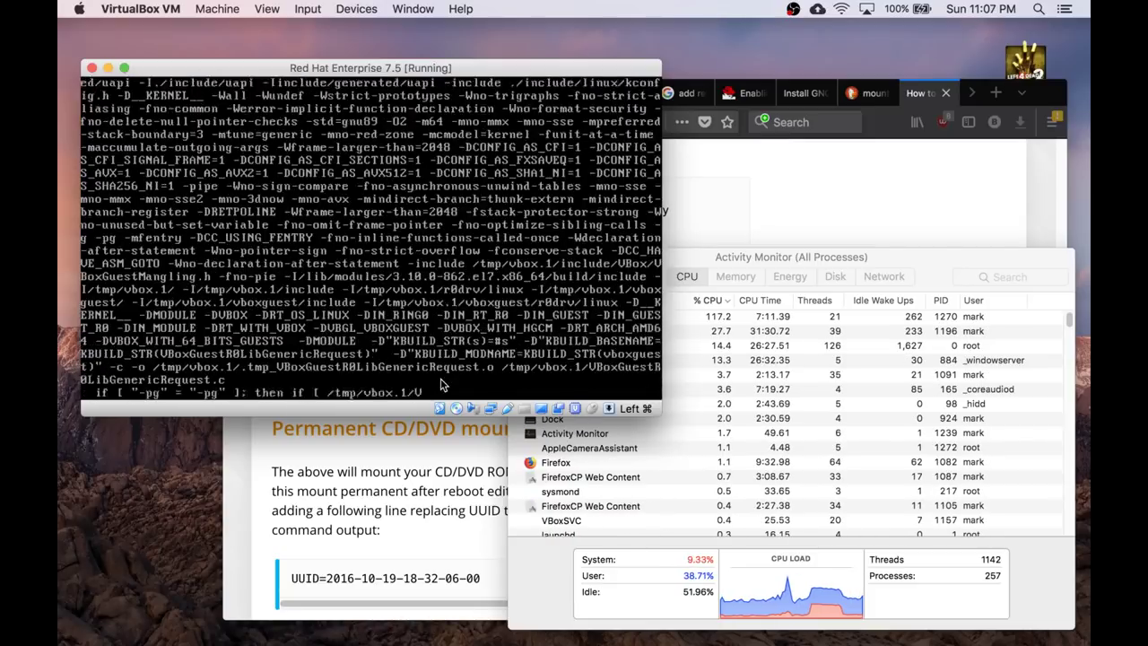
key("Down")
key("Down")
key("Down")
key("Down")
key("Down")
key("Down")
key("Down")
key("Down")
key("Down")
key("Down")
key("Down")
key("Down")
key("Down")
key("Down")
key("Down")
key("Down")
key("Down")
key("Down")
key("Down")
key("Down")
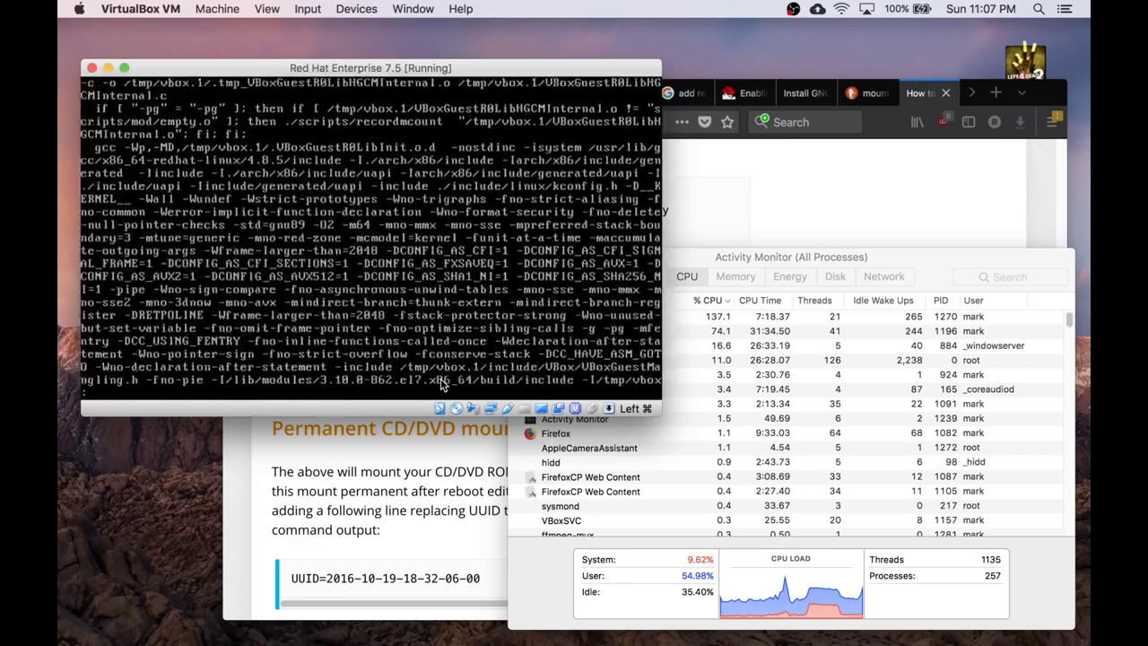
key("Down")
key("Down")
key("Down")
key("Down")
key("Down")
key("Down")
key("Down")
key("Down")
key("Down")
key("Down")
key("Down")
key("Down")
key("Down")
key("Down")
key("Down")
key("Down")
key("Down")
key("Down")
key("Down")
key("Down")
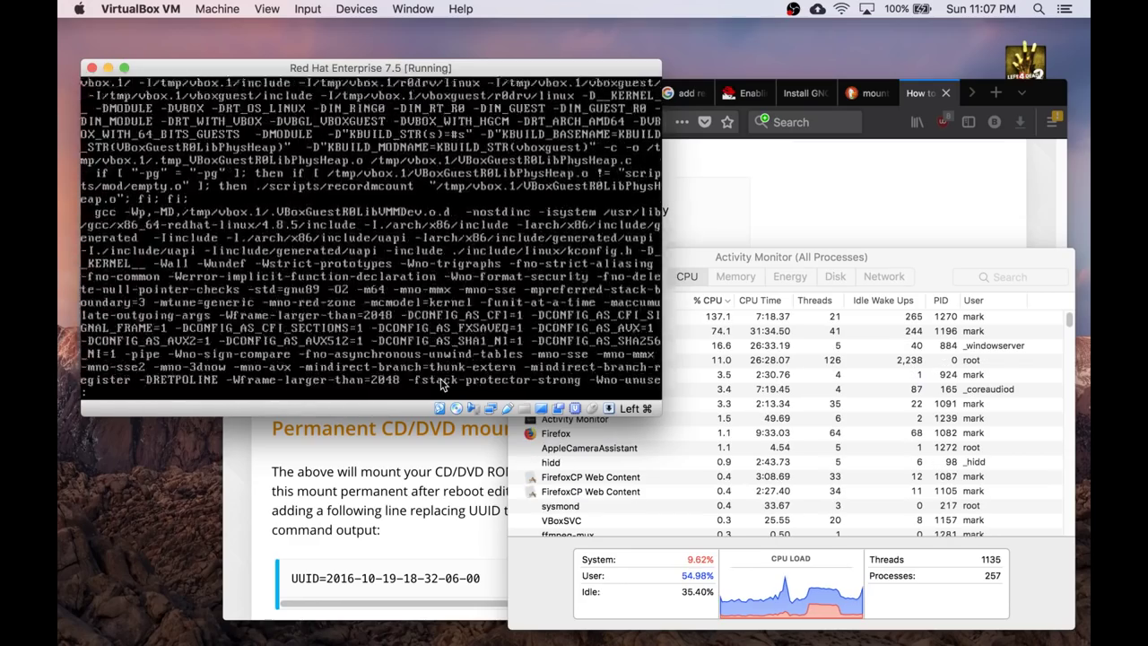
Run 'tail -100 /var/log/vboxadd-setup.log | more' and page to the end of the output.
key("Down")
key("Down")
key("Down")
key("Down")
key("Down")
key("Down")
key("Down")
key("Down")
key("Down")
key("Down")
key("Down")
key("Down")
key("Down")
key("Down")
key("Down")
key("Down")
key("Down")
key("Down")
key("Down")
key("Down")
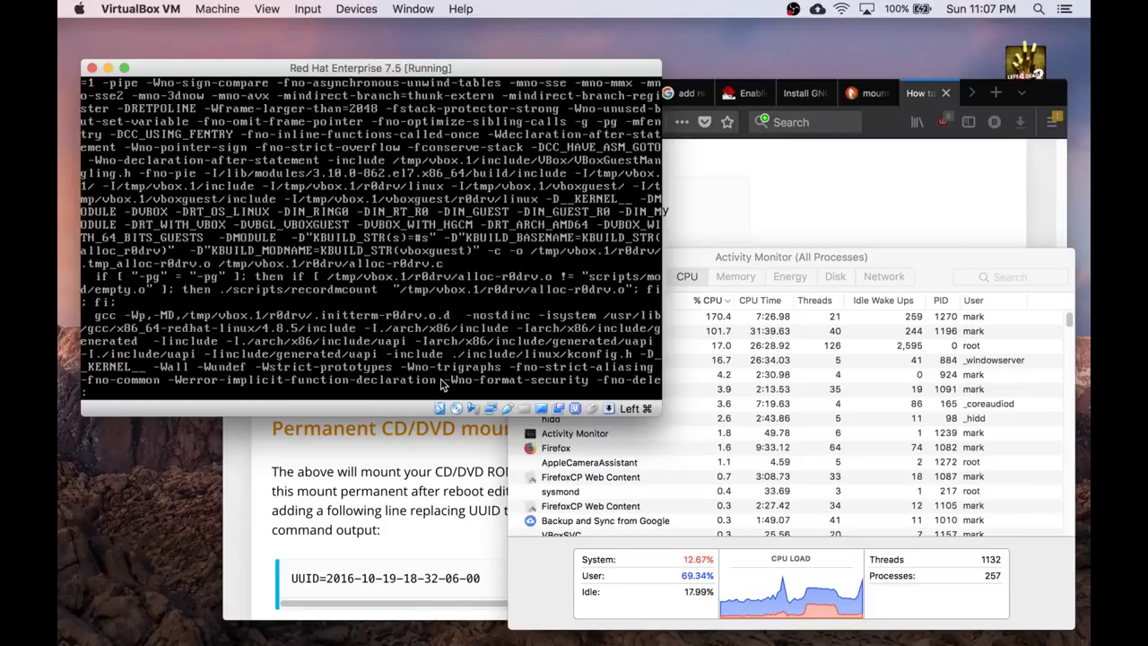
type("-100  /var/log/vboxadd-setup.log")
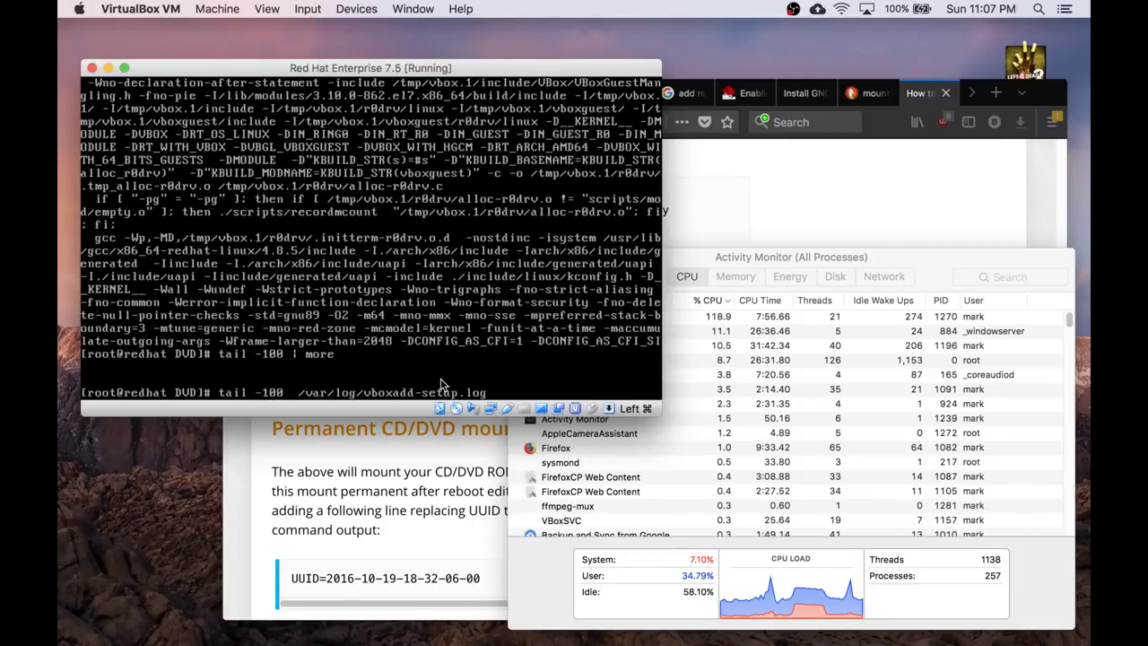
key("BackSpace")
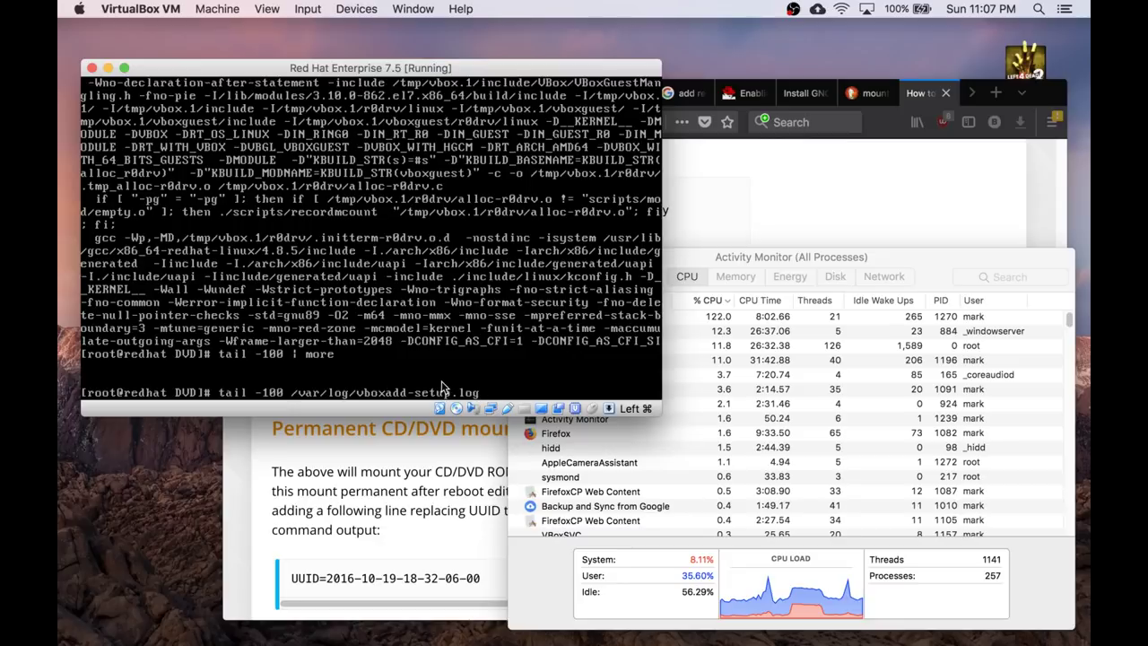
type("| more")
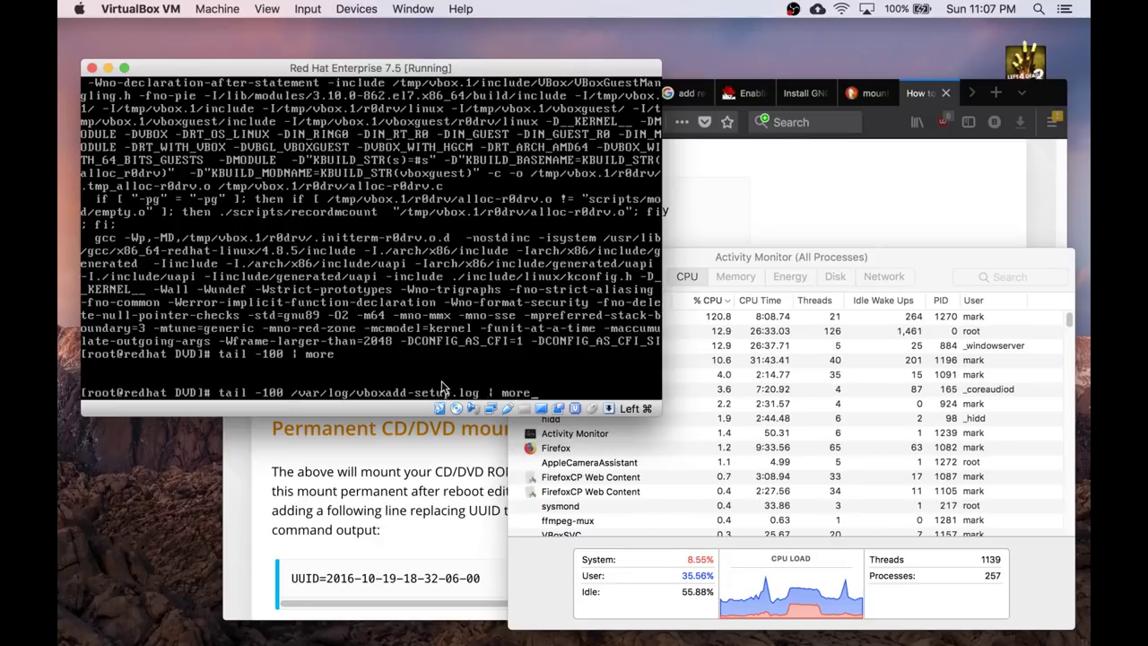
key("Return")
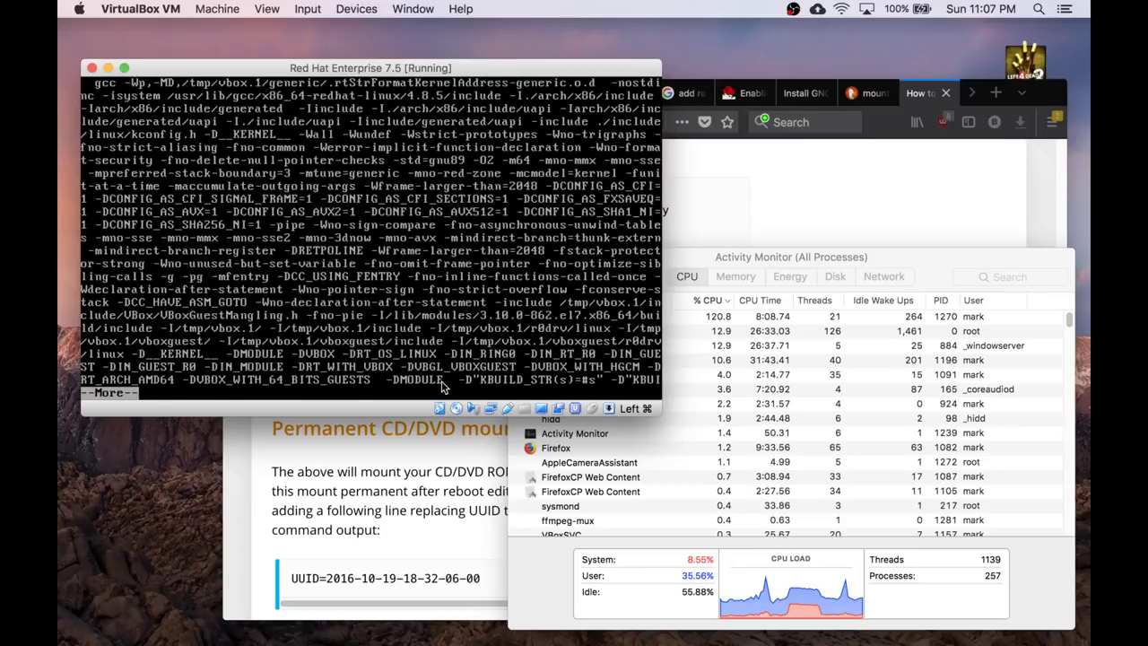
key("space")
Clear the terminal and try starting the graphical desktop with startx.
type("clear")
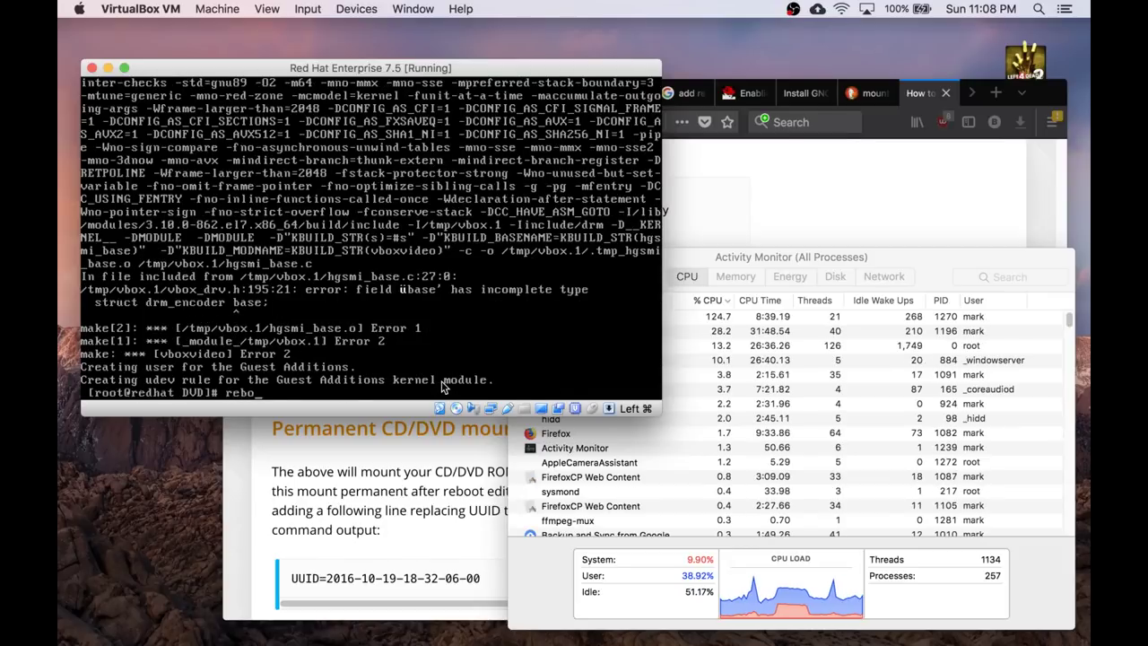
key("Return")
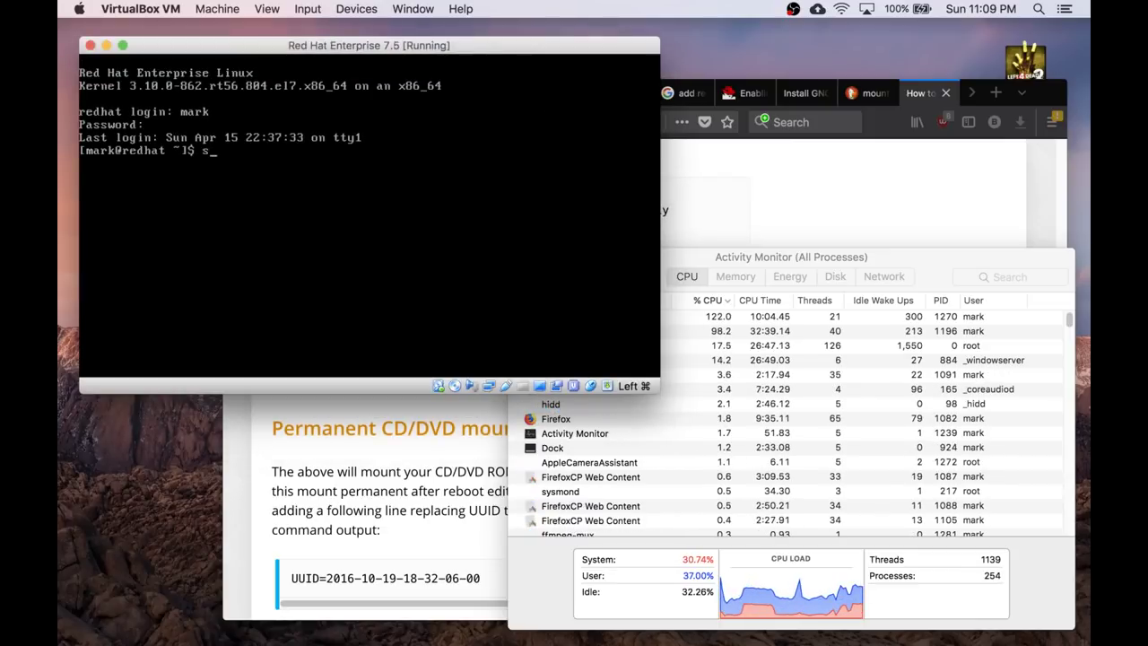
type("tartx")
key("Return")
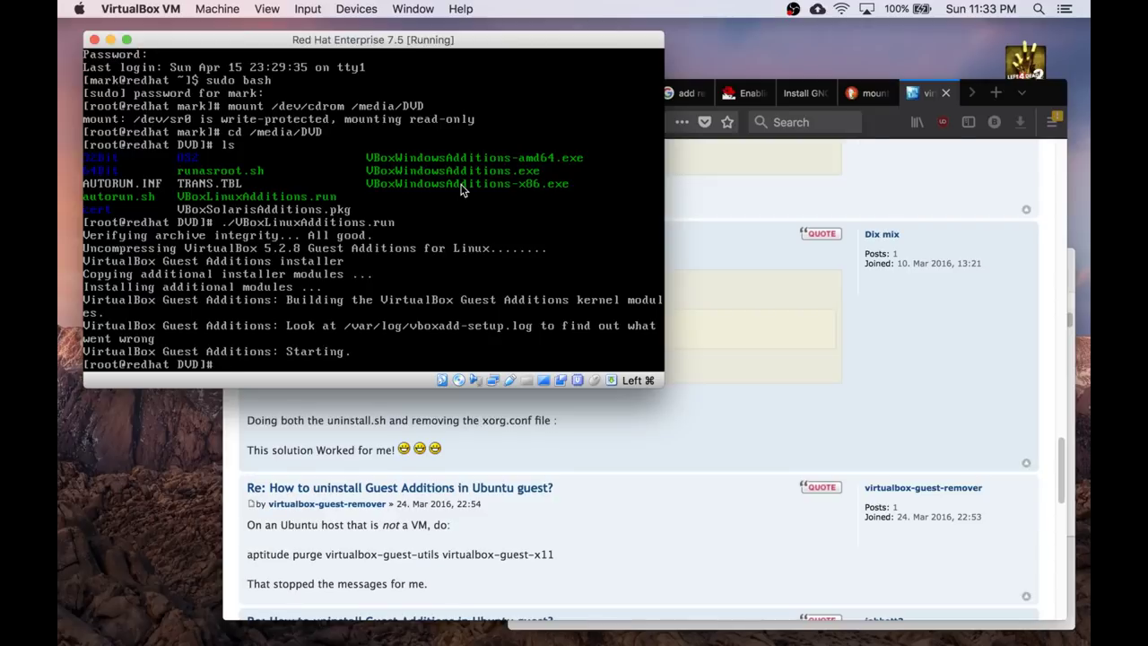
Reboot the VM and pick the rt56 kernel in the GRUB menu.
type("reboot")
key("Return")
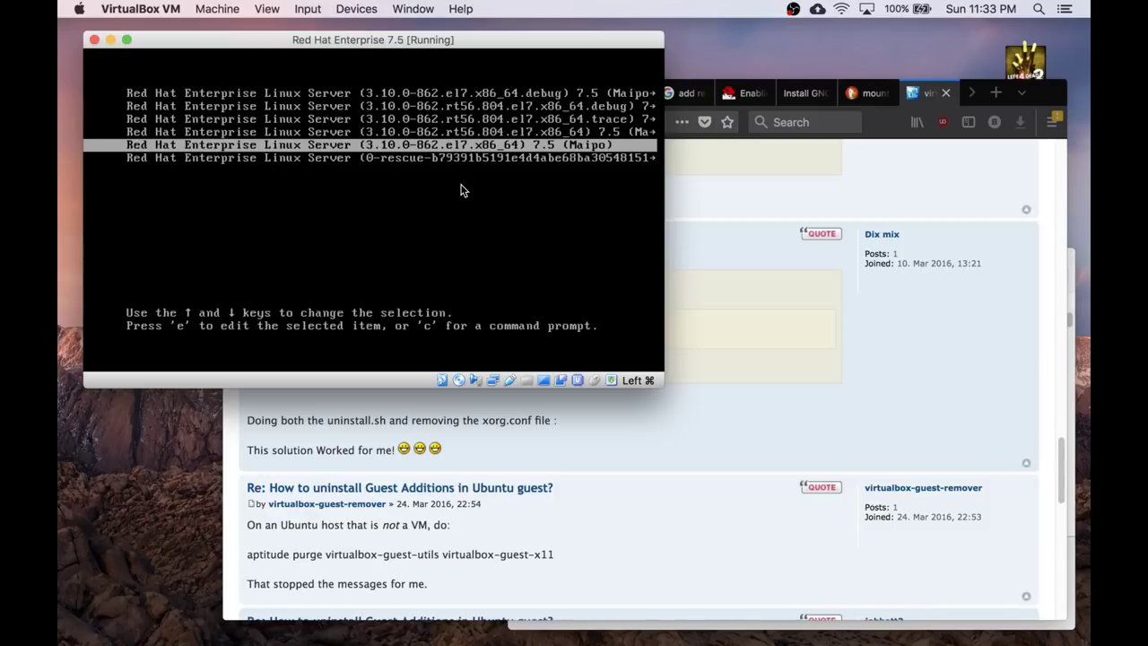
key("Up")
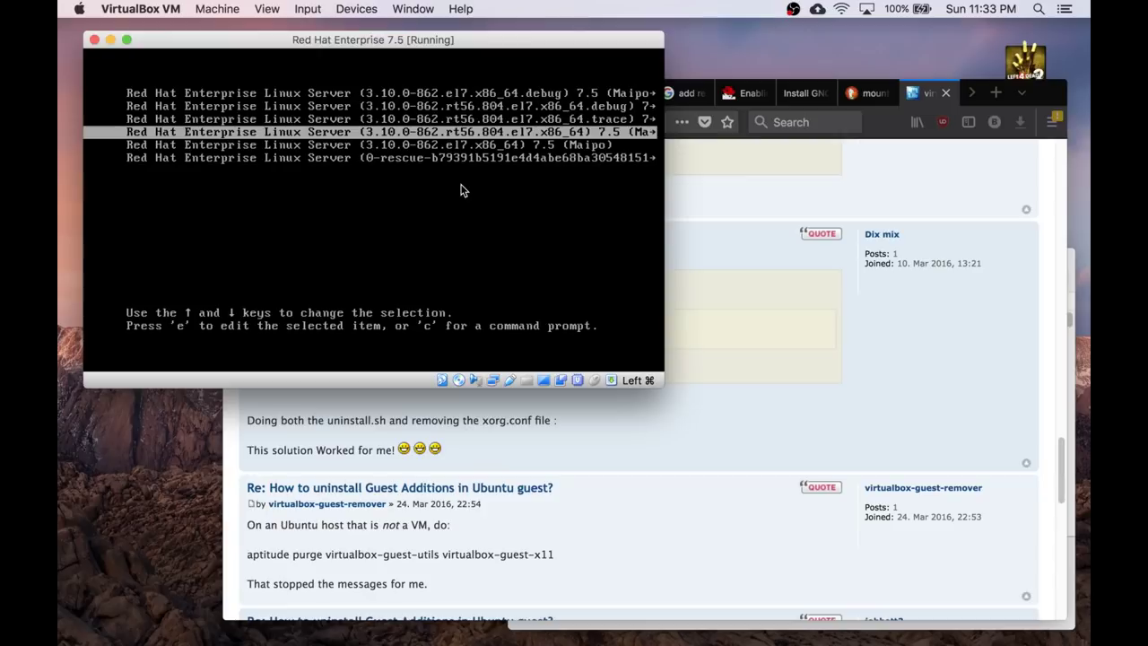
key("Up")
key("Up")
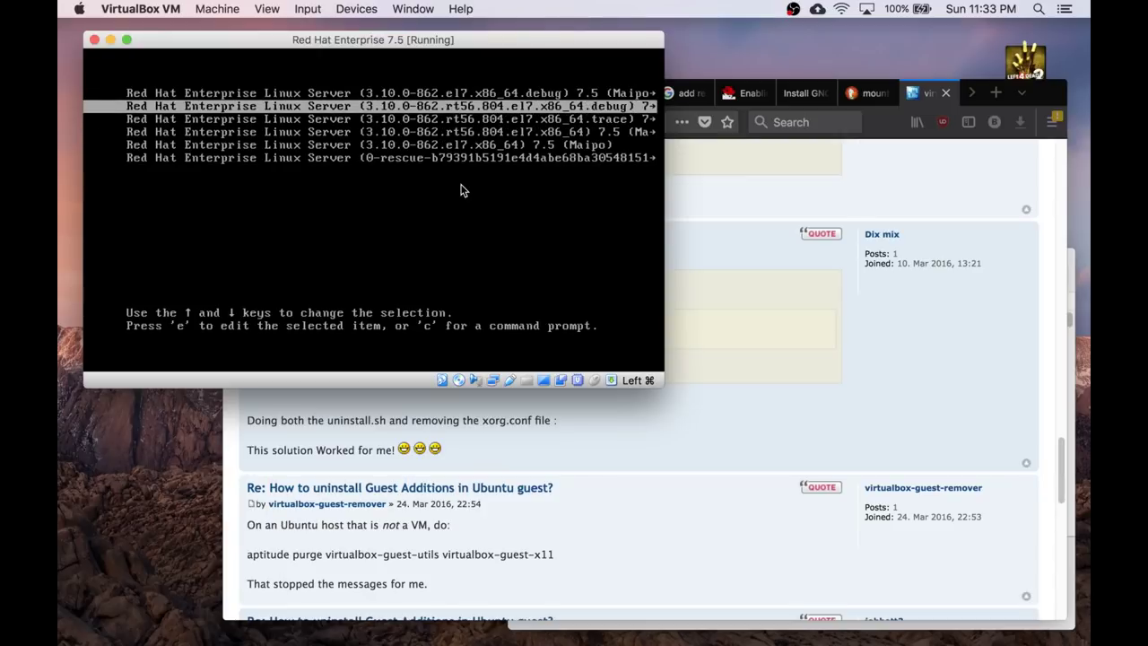
key("Down")
key("Down")
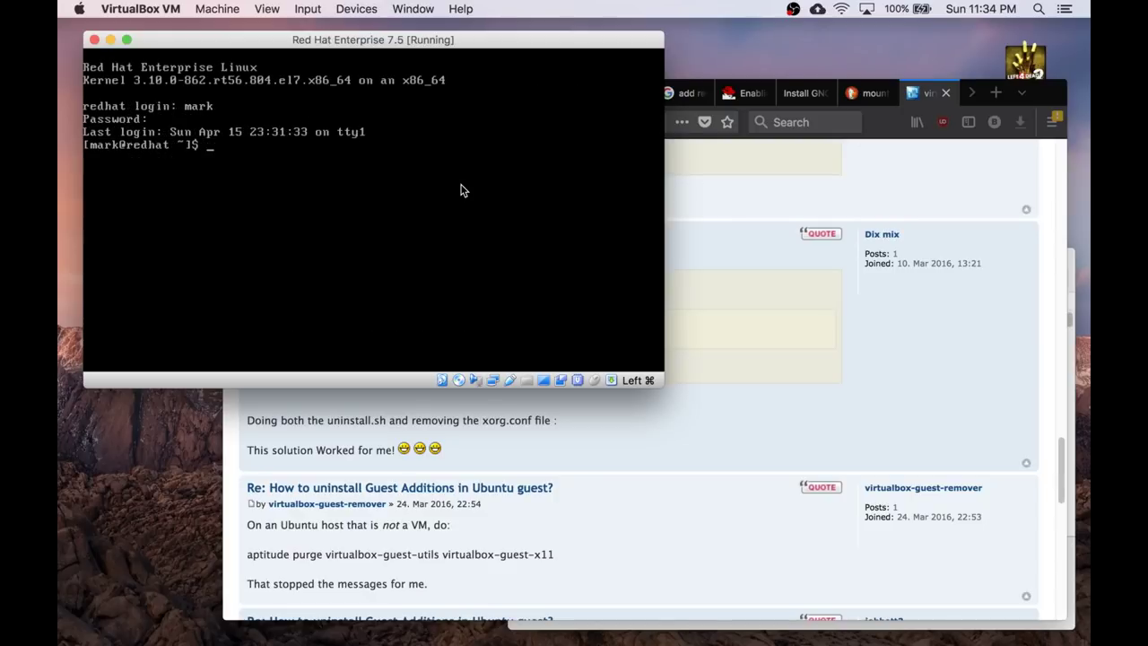
Run init 5 to switch to graphical mode and confirm authentication.
type("init 5")
key("Return")
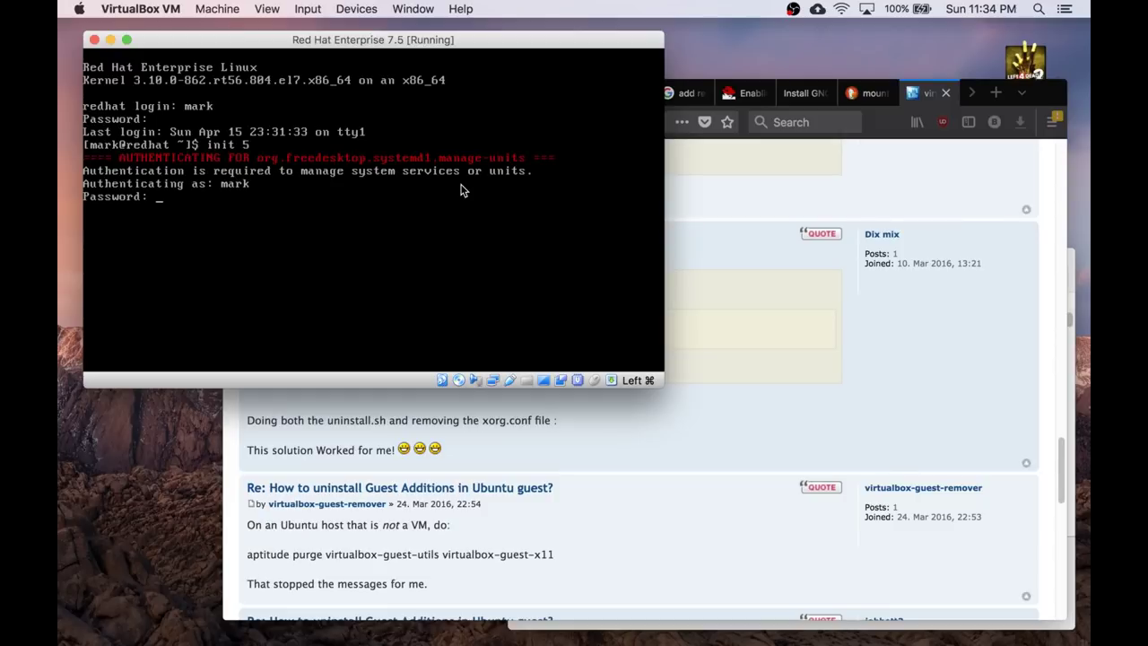
key("Return")
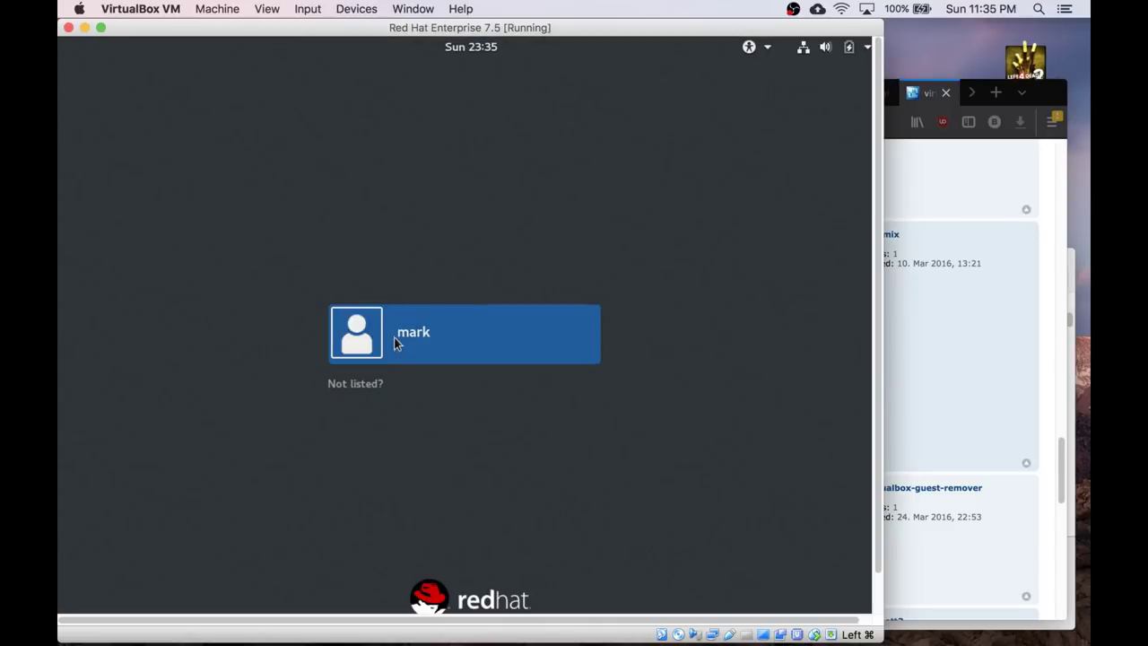
Sign in to the user account with its password.
left_click(403, 338)
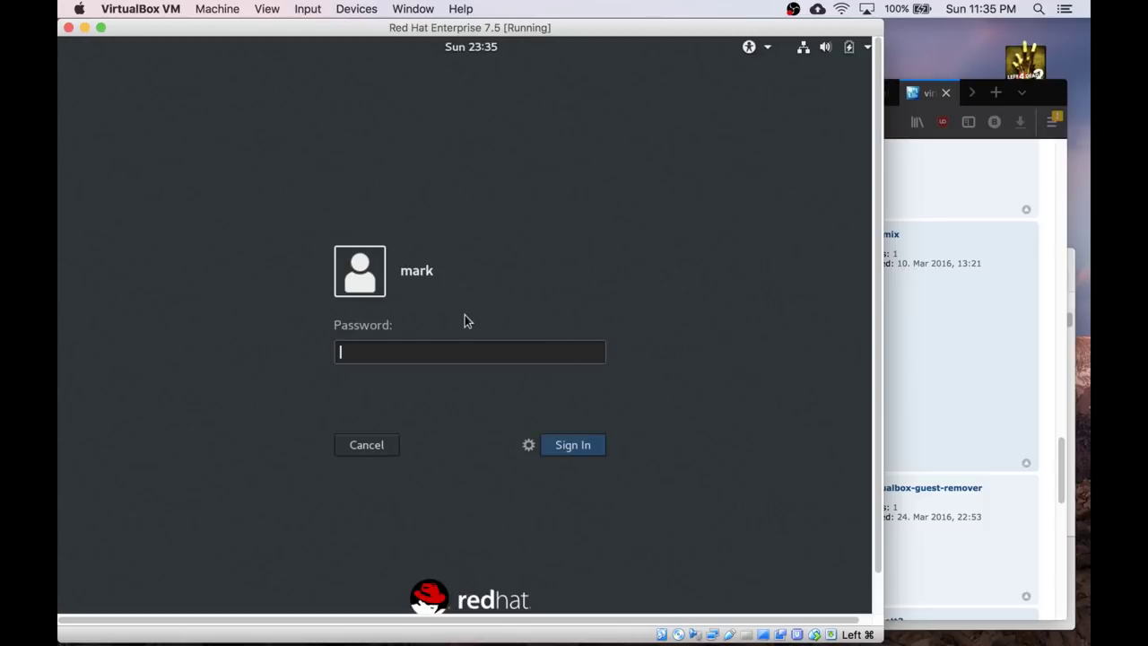
type("•••••••••")
key("Return")
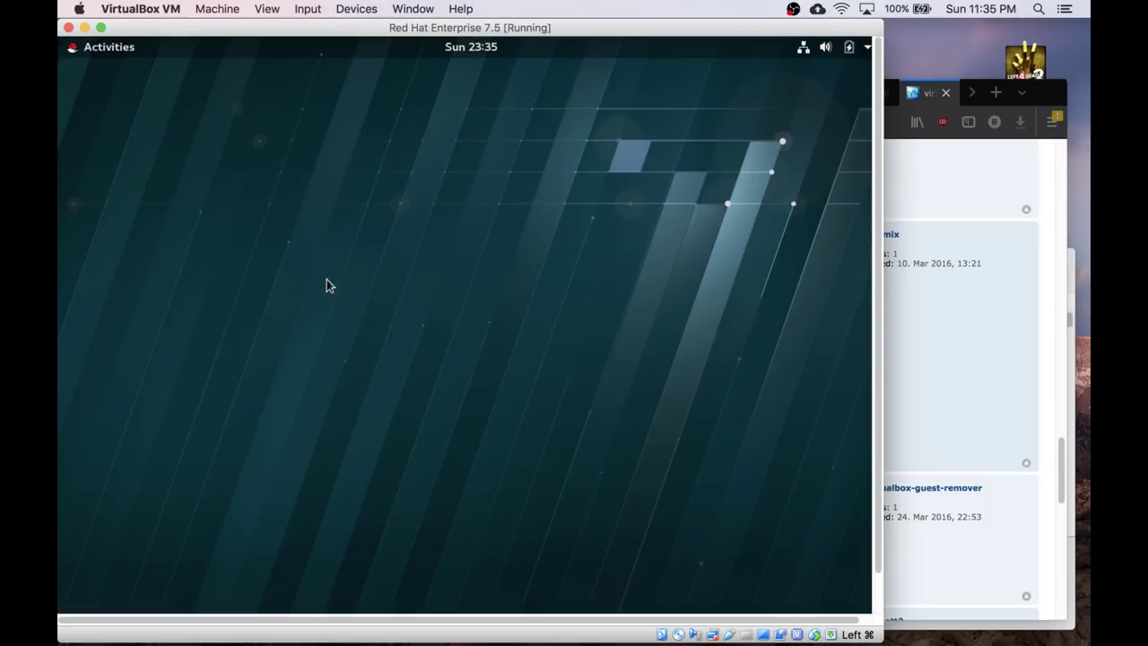
Resize the VM window to fit the guest display and widen it.
left_click(269, 9)
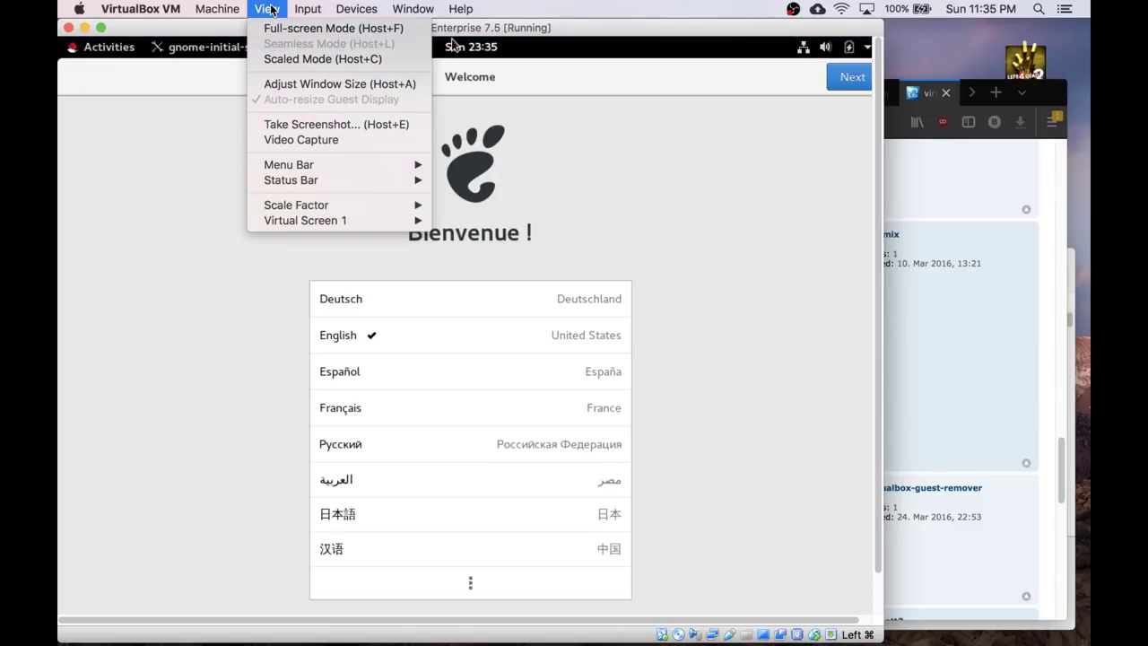
mouse_move(307, 11)
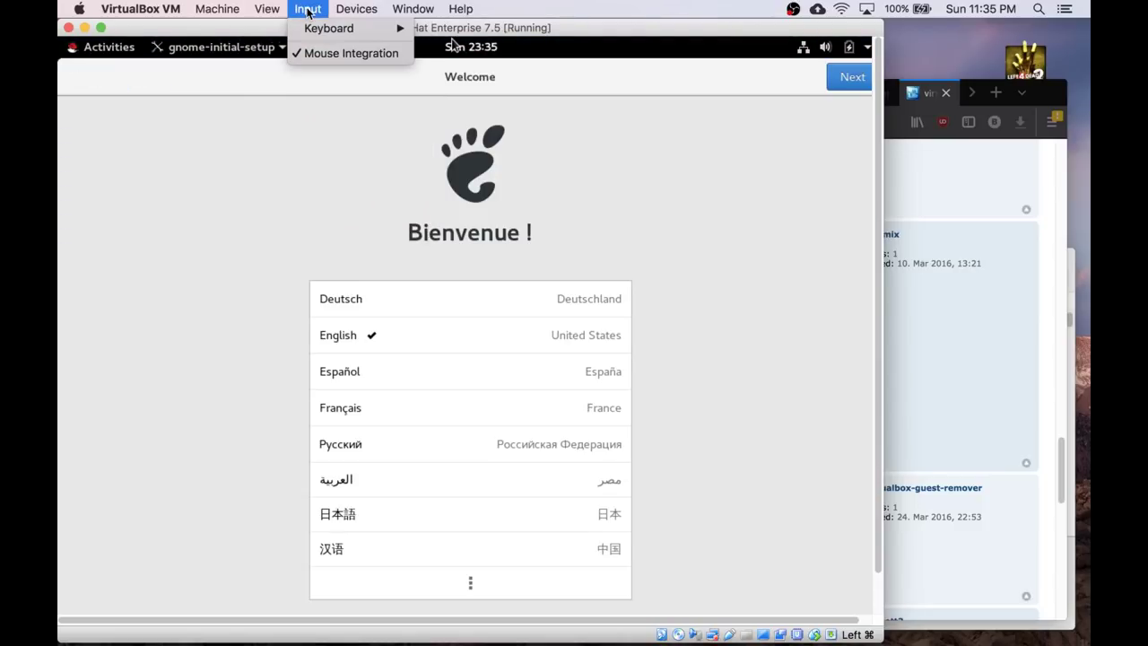
mouse_move(268, 9)
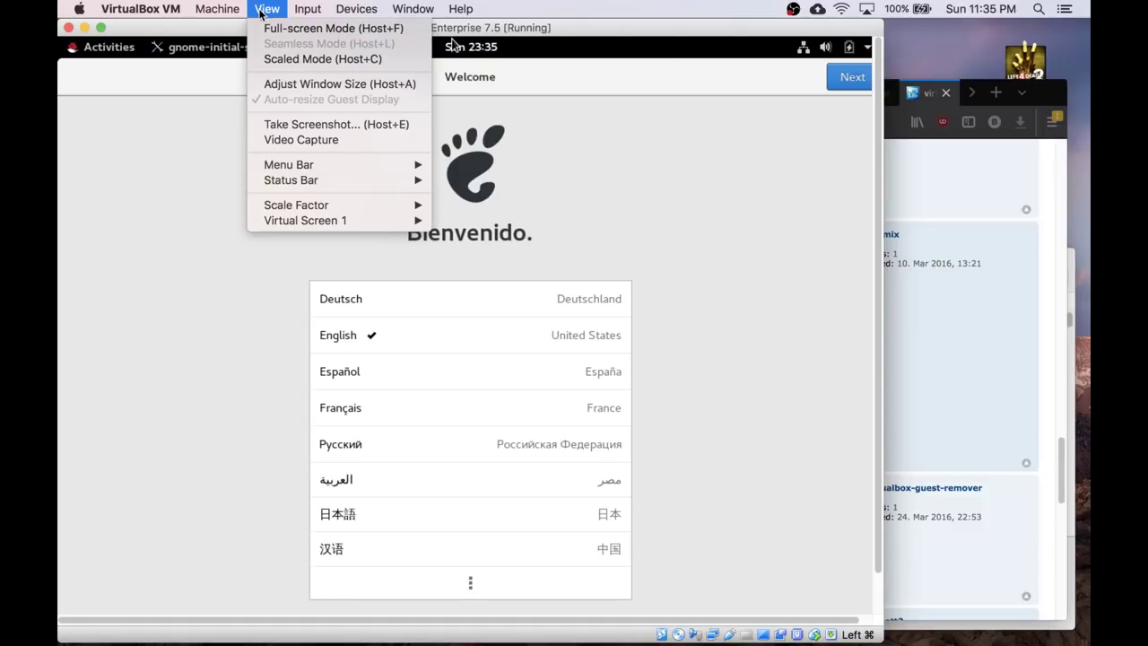
mouse_move(308, 222)
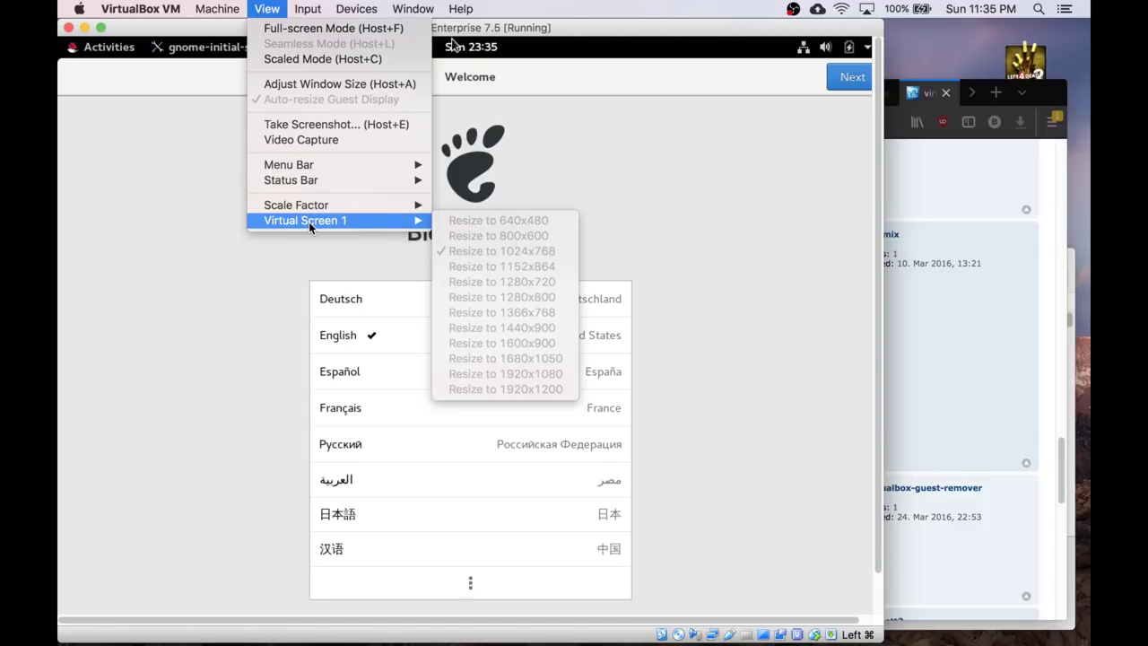
left_click(321, 84)
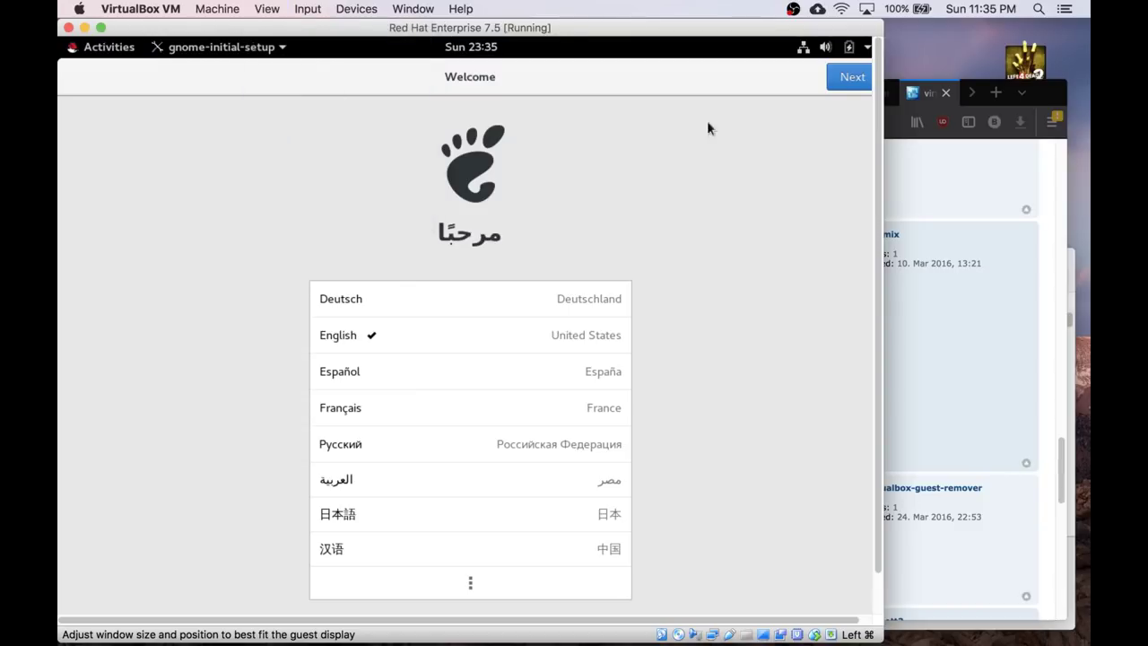
left_click_drag(883, 33, 946, 32)
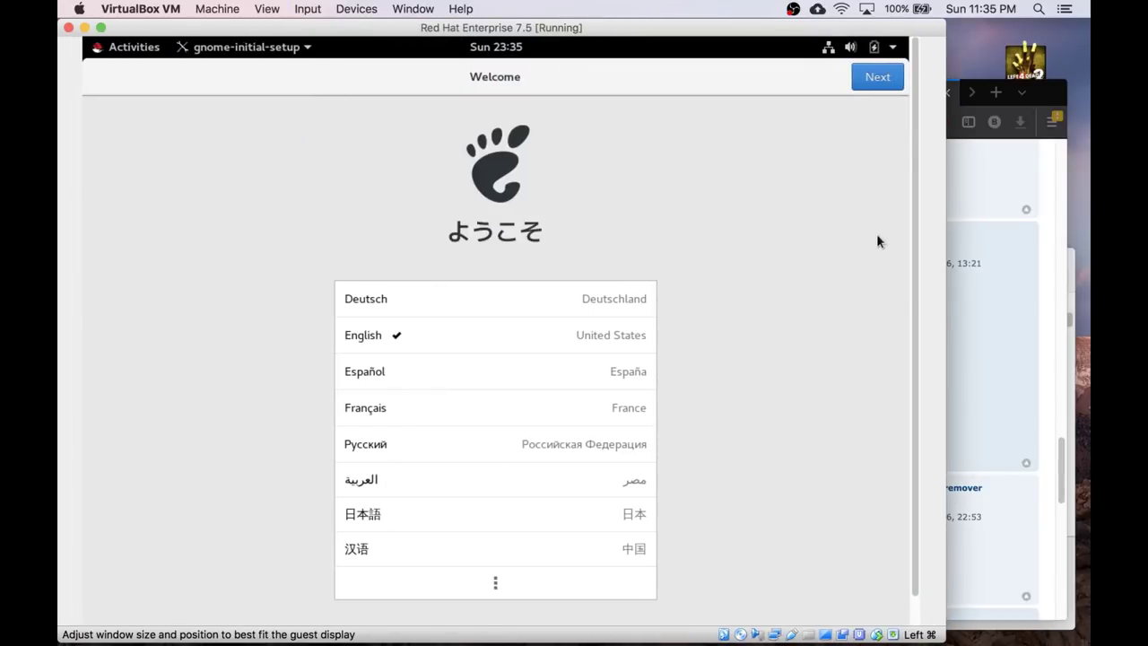
Pass Welcome, Typing and Privacy, skip Online Accounts, and start using RHEL Server.
left_click(893, 79)
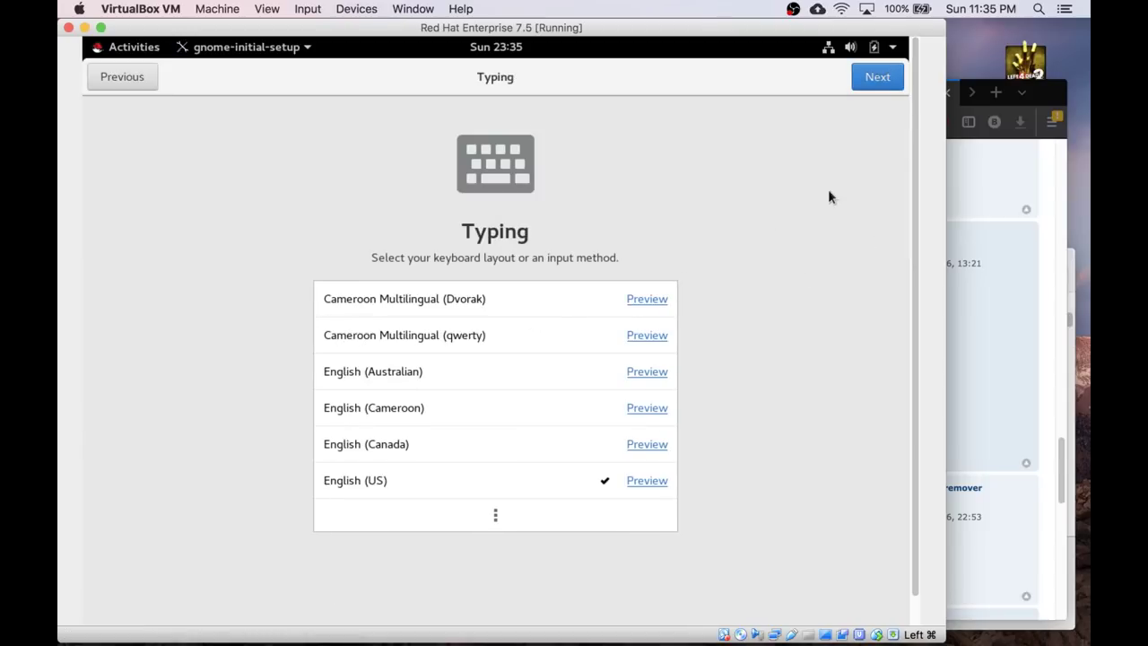
left_click(875, 80)
left_click(884, 78)
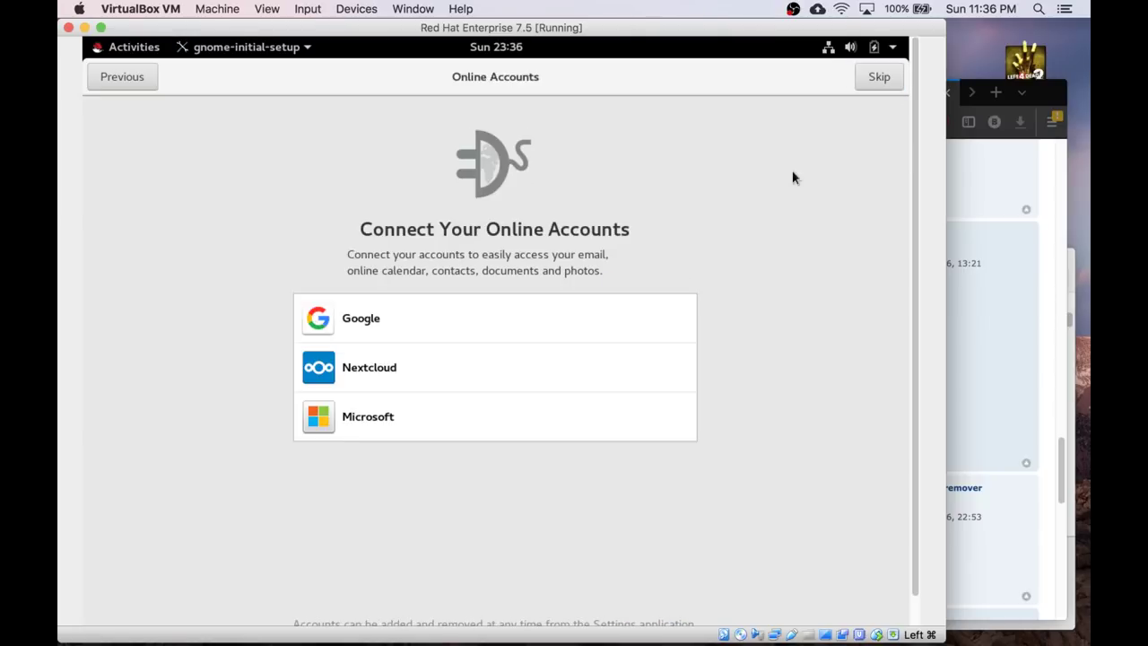
left_click(882, 79)
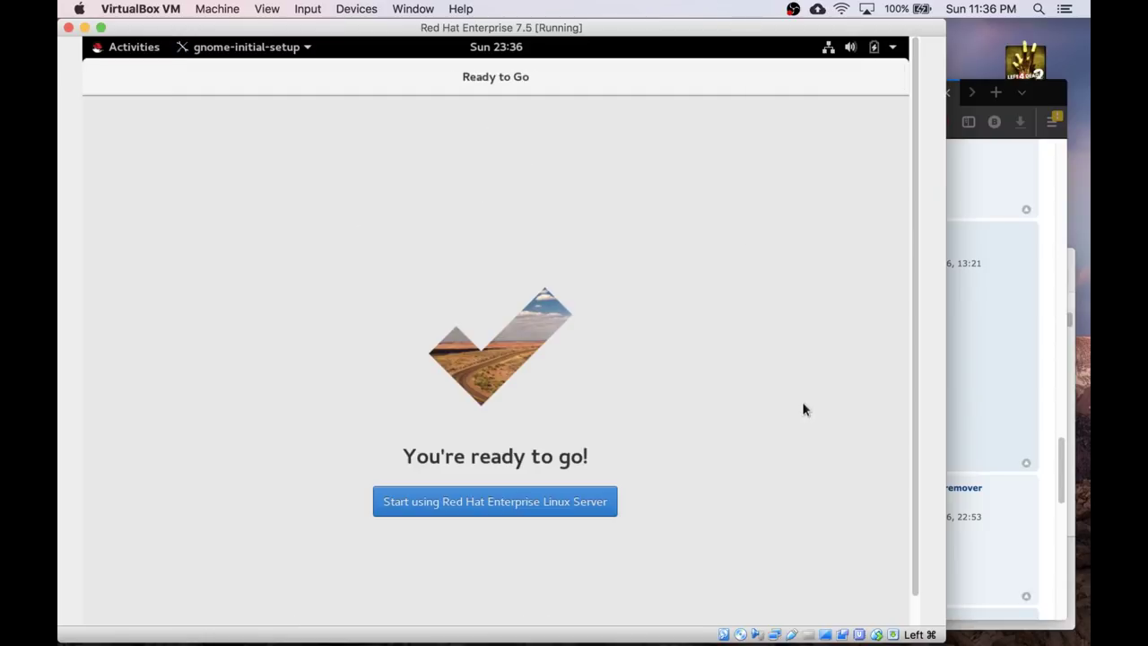
left_click(544, 497)
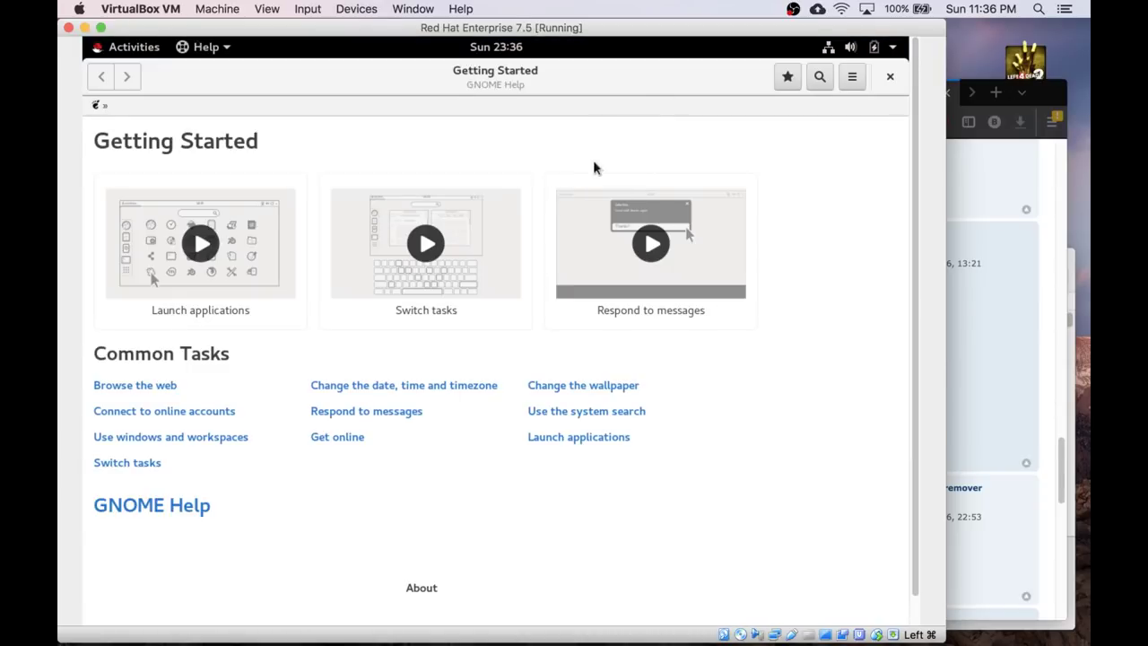
Close GNOME Help and view the resolutions in Display Settings (up to 1024 × 768).
left_click(889, 78)
right_click(495, 192)
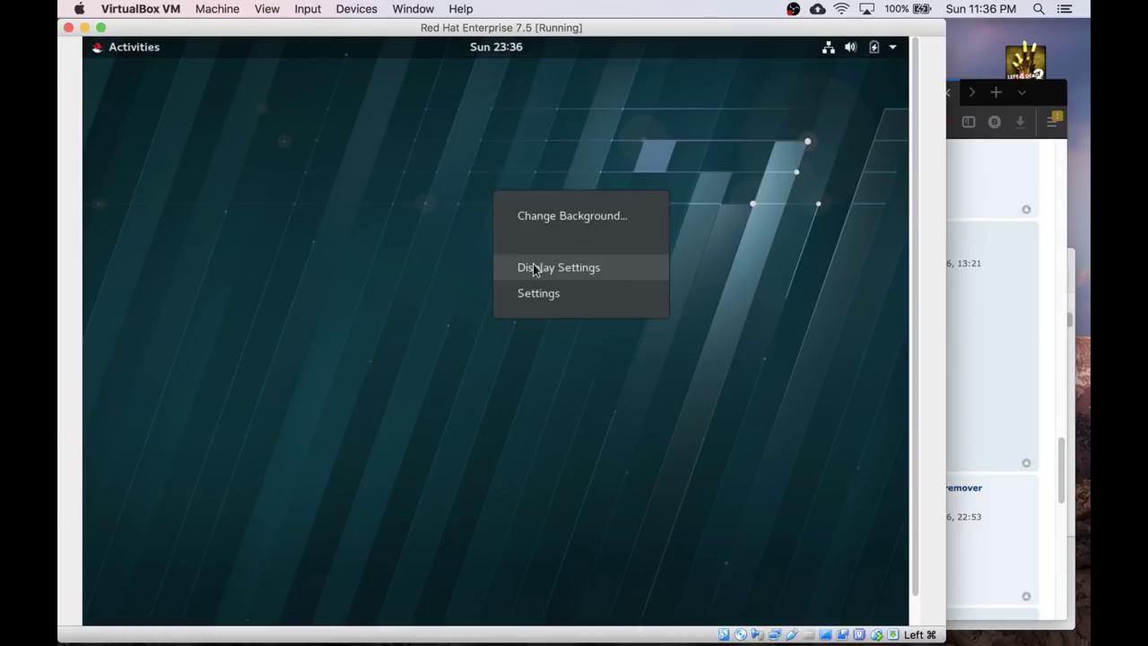
left_click(536, 269)
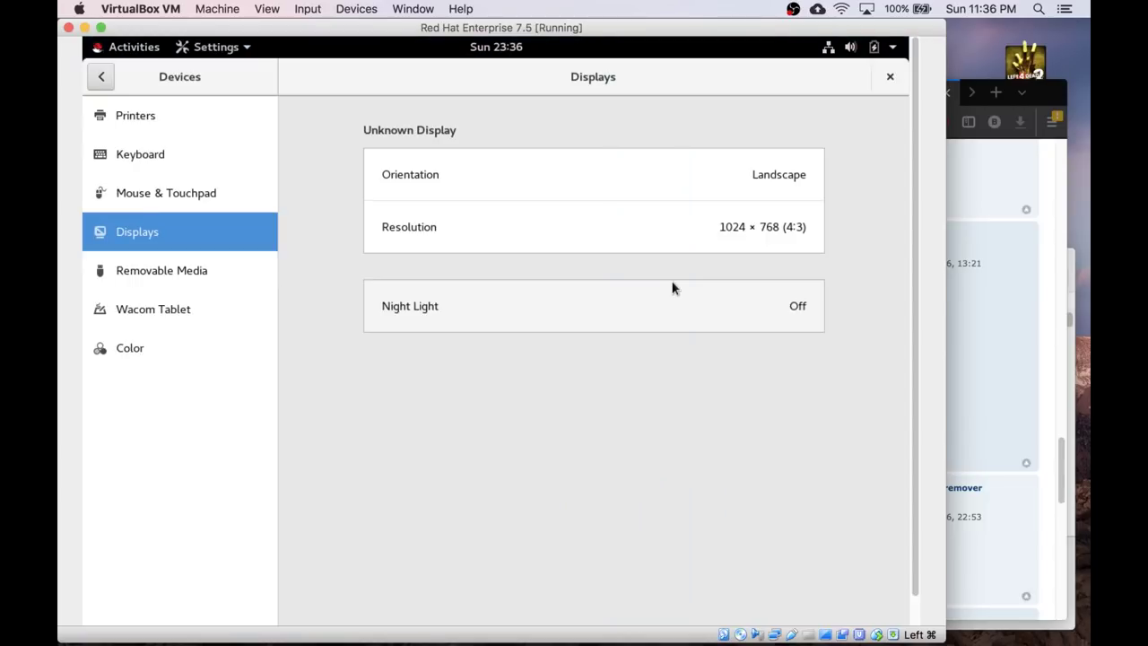
left_click(738, 229)
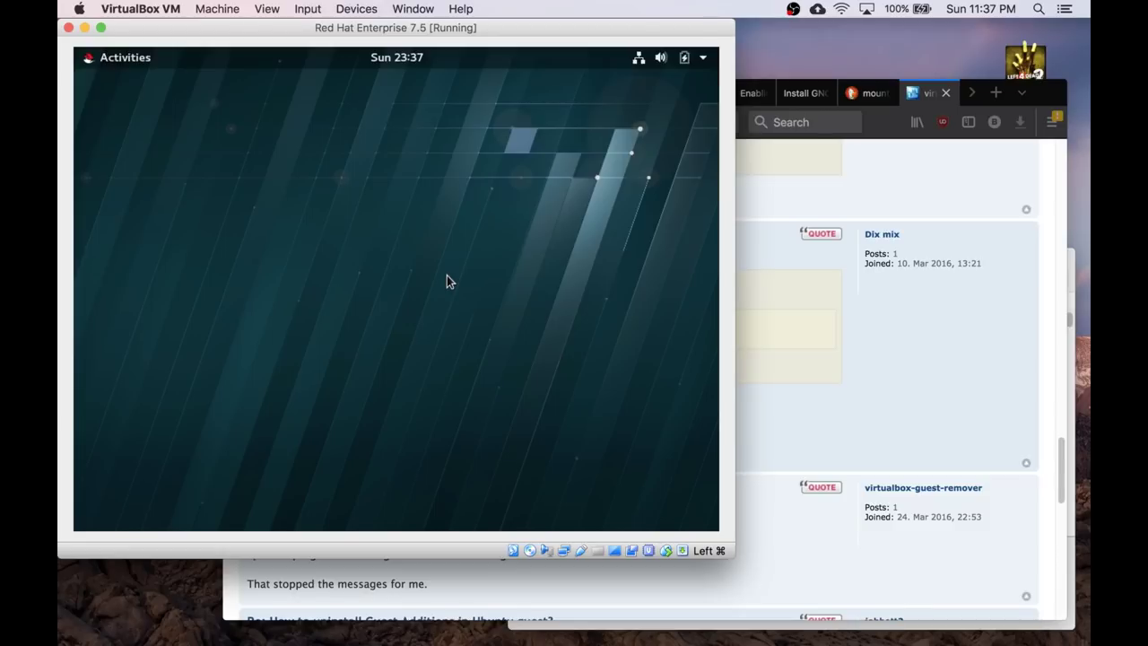
Launch a Terminal from Activities and run 'yum remove kernel-rt*'.
left_click(112, 61)
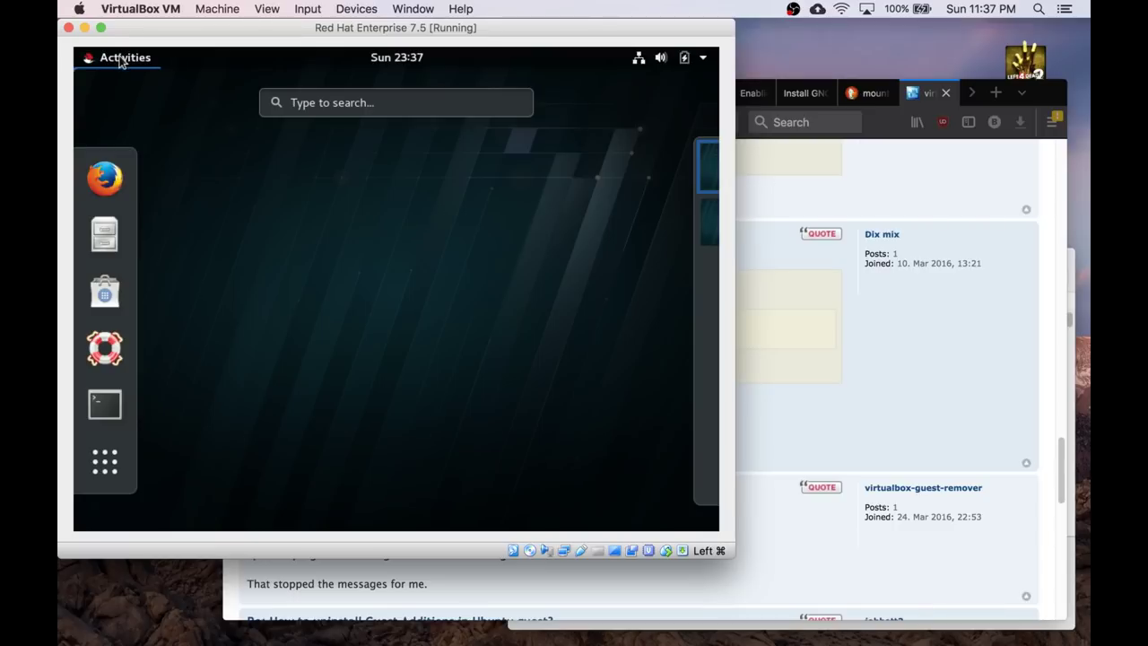
left_click(104, 407)
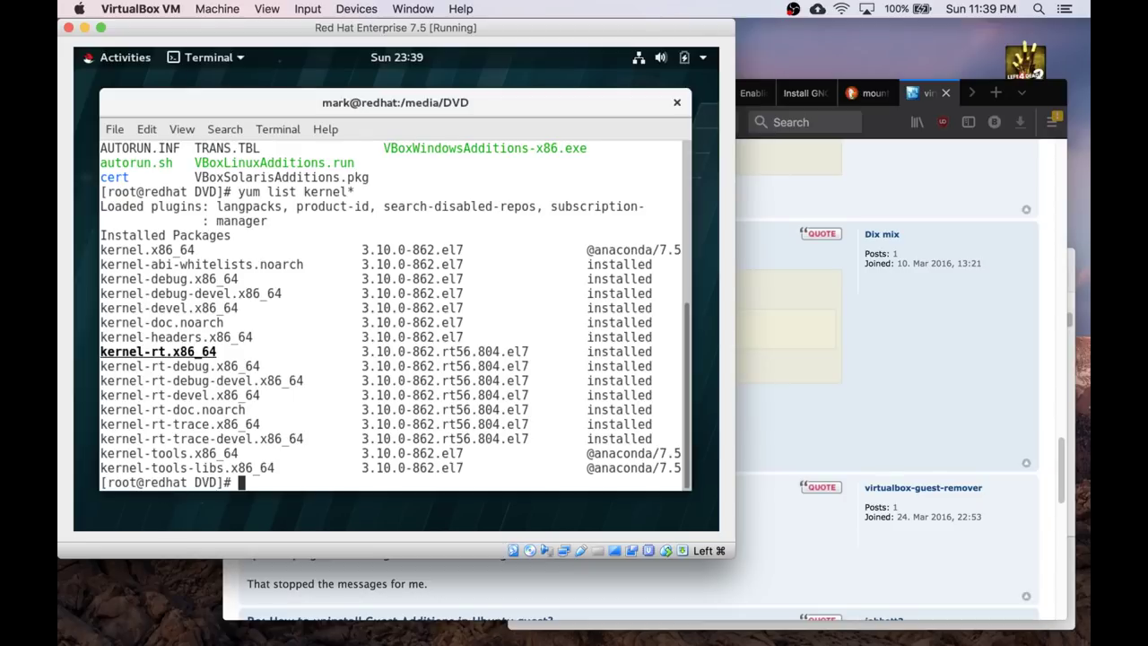
type("yum remove kerne")
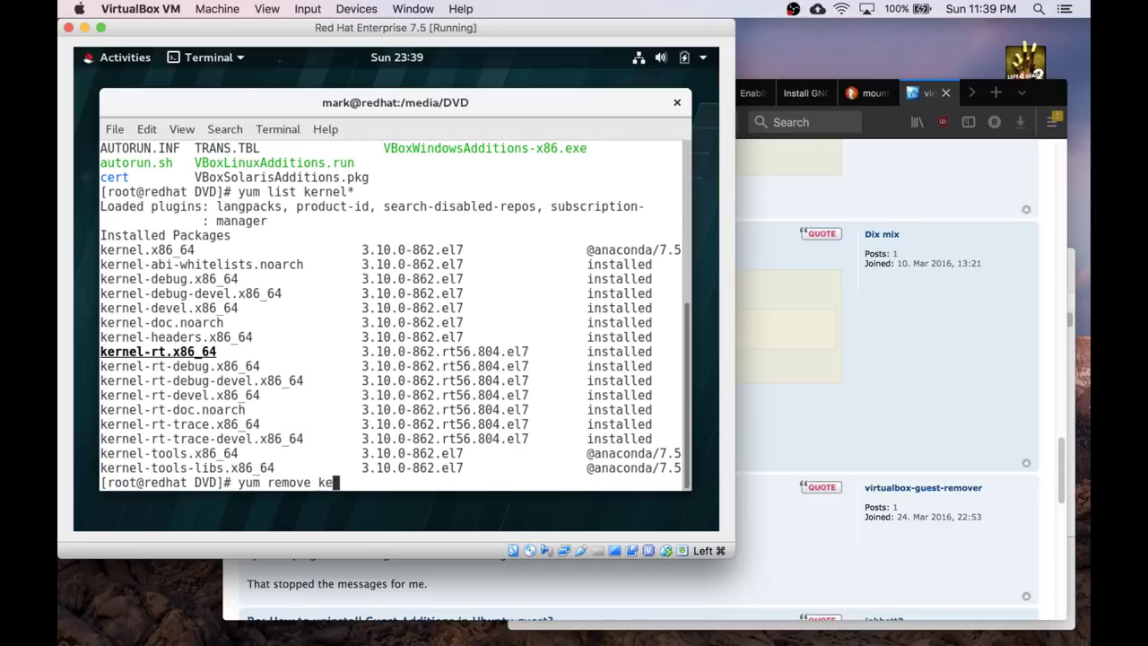
type("l-rt")
key("BackSpace")
type("*")
key("Return")
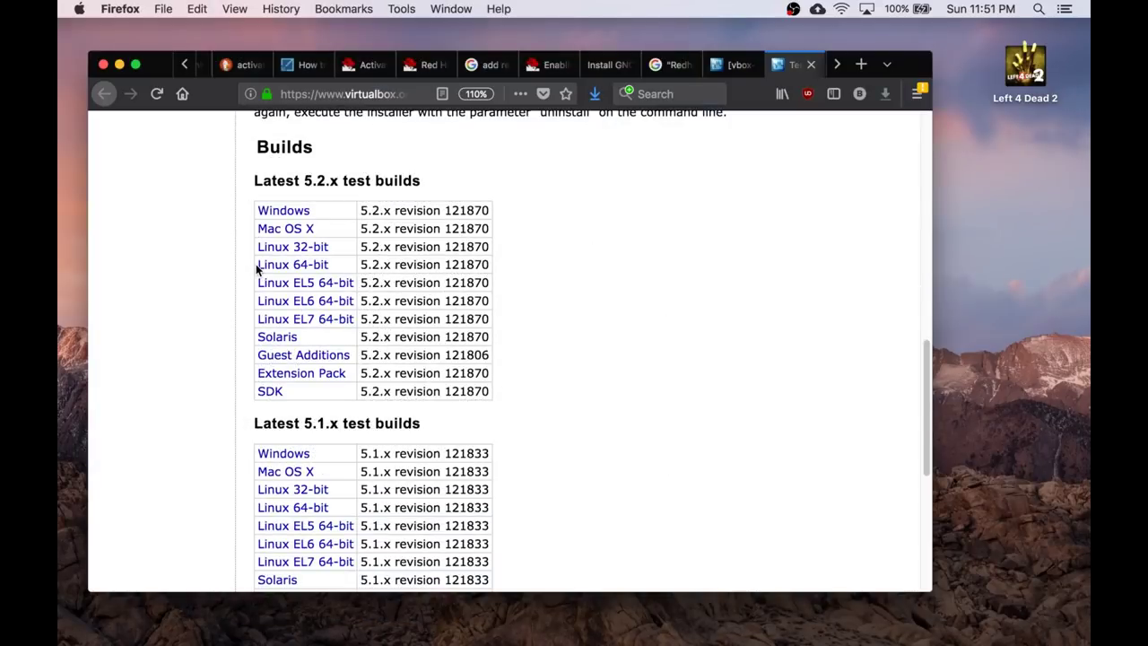
Highlight the Guest Additions test build link and confirm both 5.2.9 downloads completed.
left_click_drag(255, 264, 355, 318)
left_click_drag(399, 175, 310, 359)
left_click(594, 93)
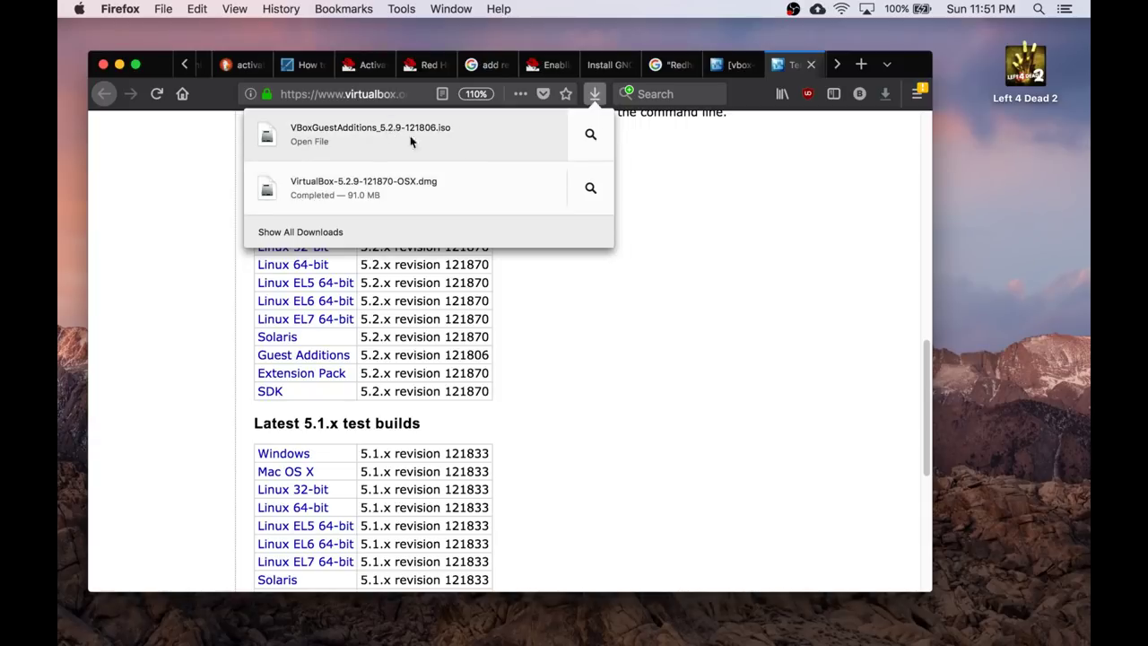
left_click(592, 95)
Switch to the [vbox-dev] mailing-list tab and scroll through the message.
left_click(732, 70)
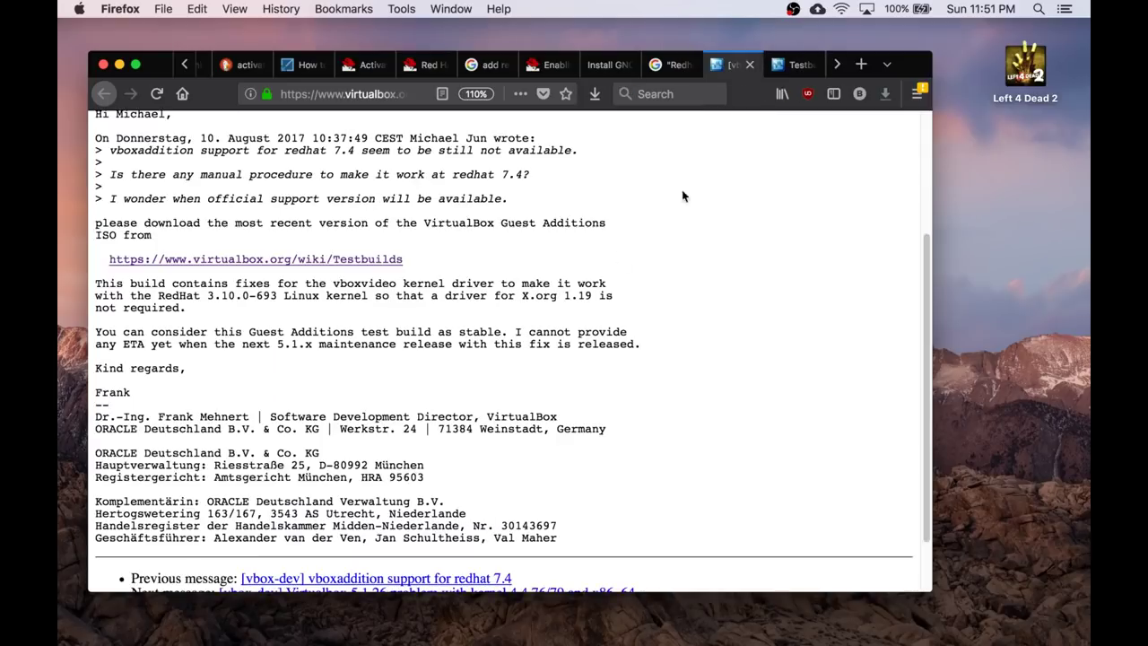
scroll(551, 314, "up", 2)
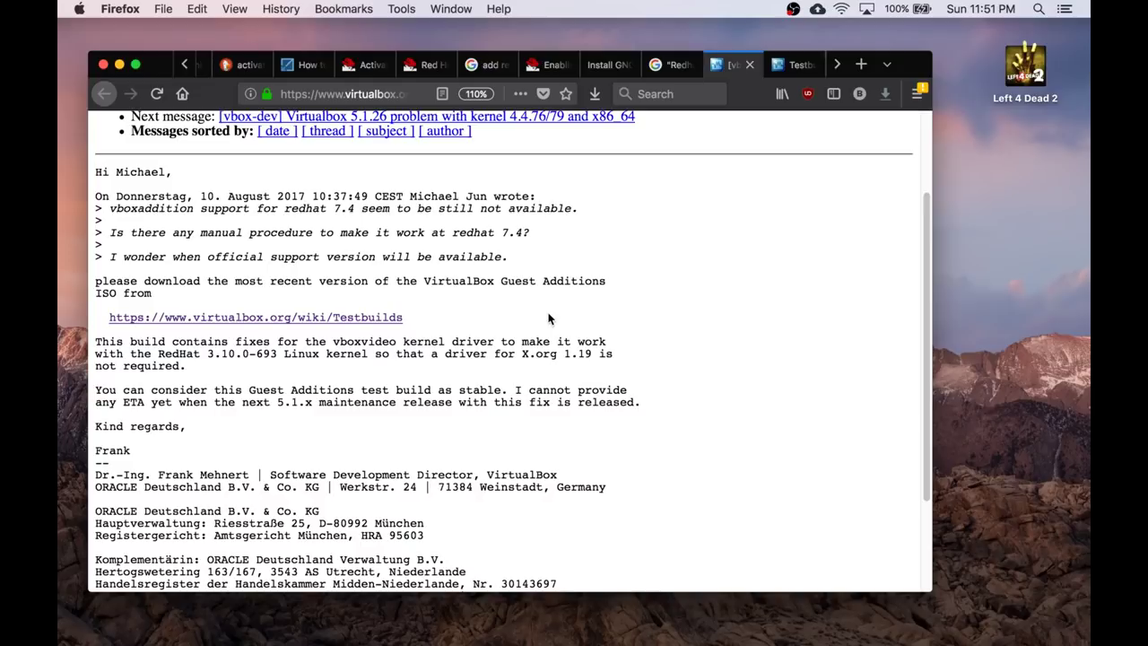
scroll(550, 319, "down", 1)
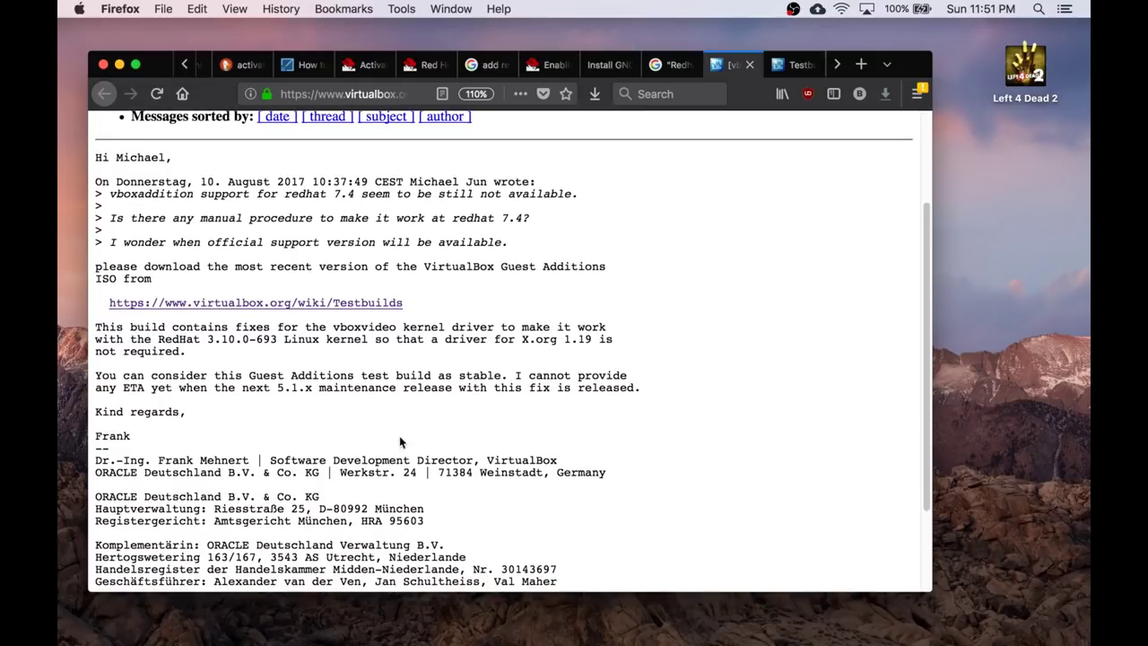
scroll(457, 413, "up", 2)
scroll(457, 415, "down", 3)
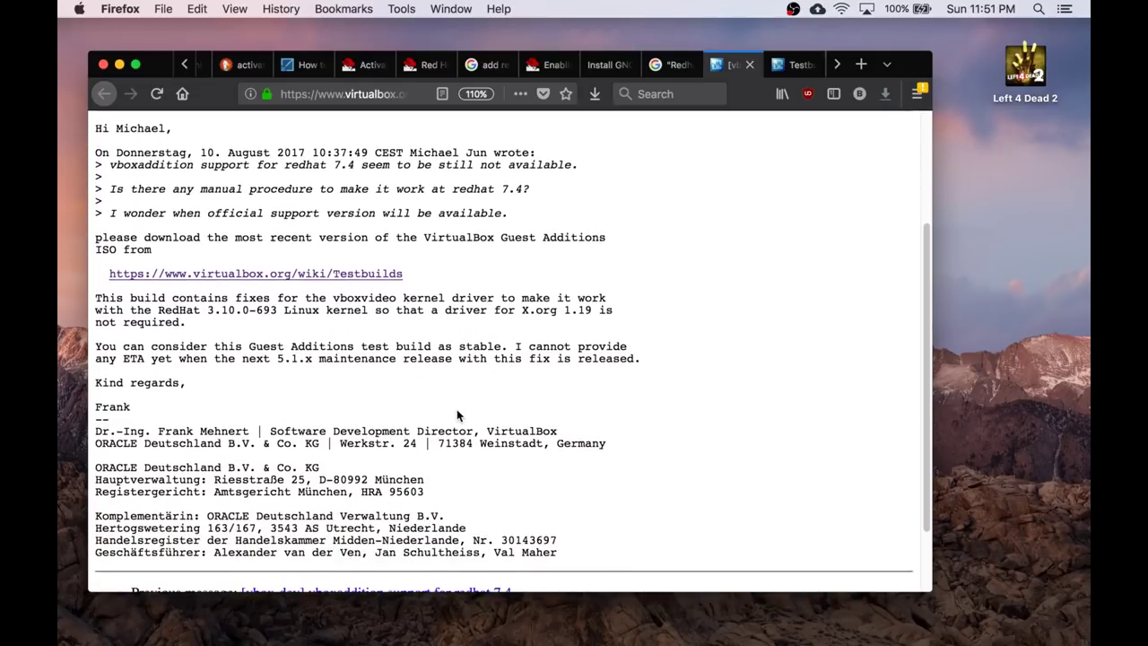
mouse_move(336, 639)
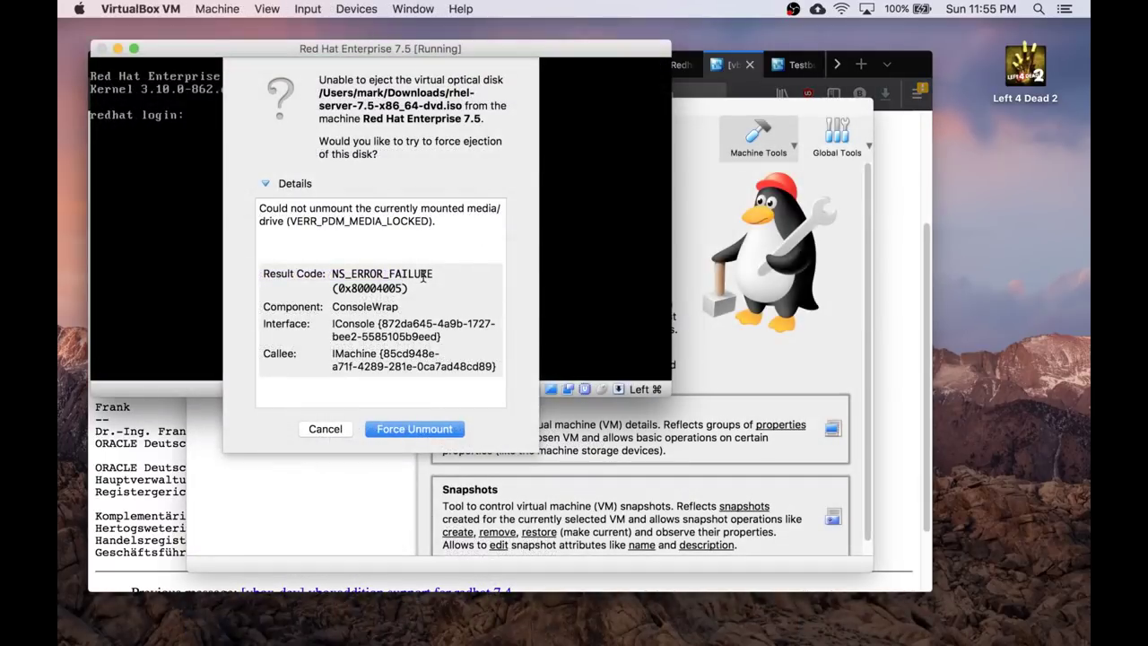
Force-unmount the RHEL DVD, log in as root and power off the guest.
left_click(422, 430)
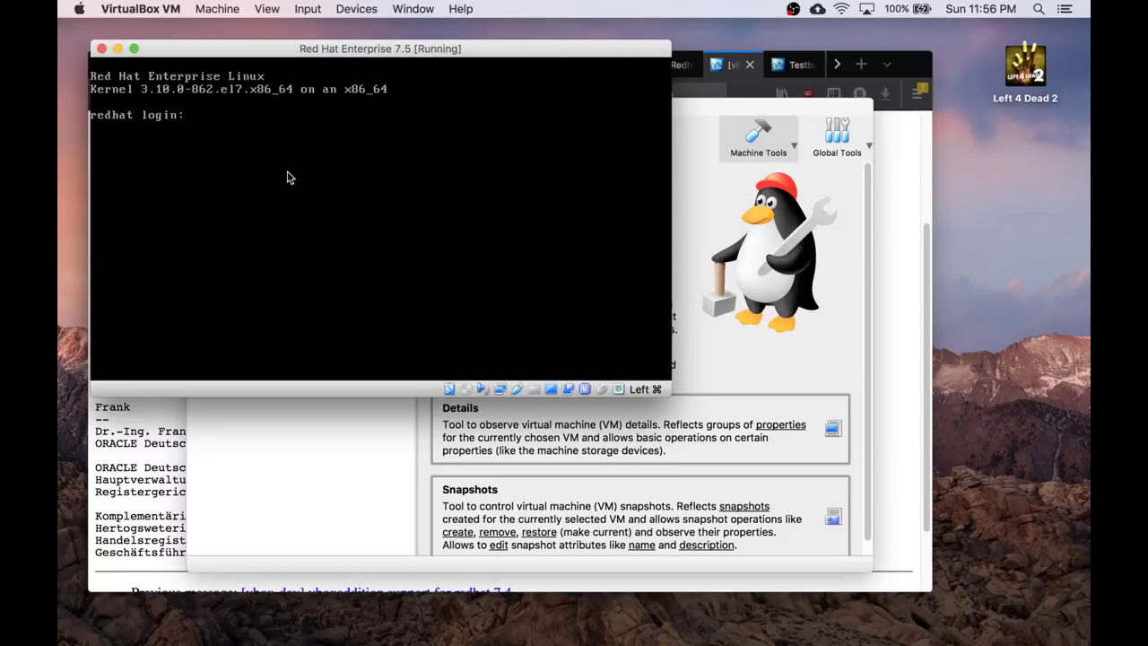
type("root")
key("Return")
key("Return")
type("poweroff")
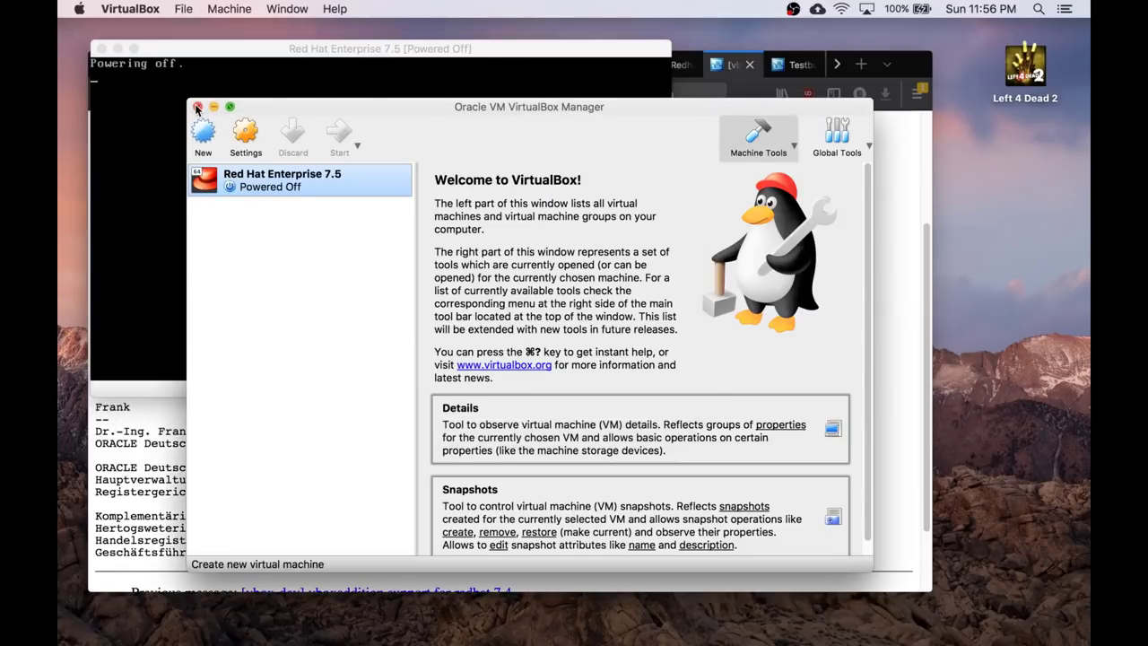
Close and reopen the Manager, confirming version 5.2.9 r121870 in About.
left_click(198, 107)
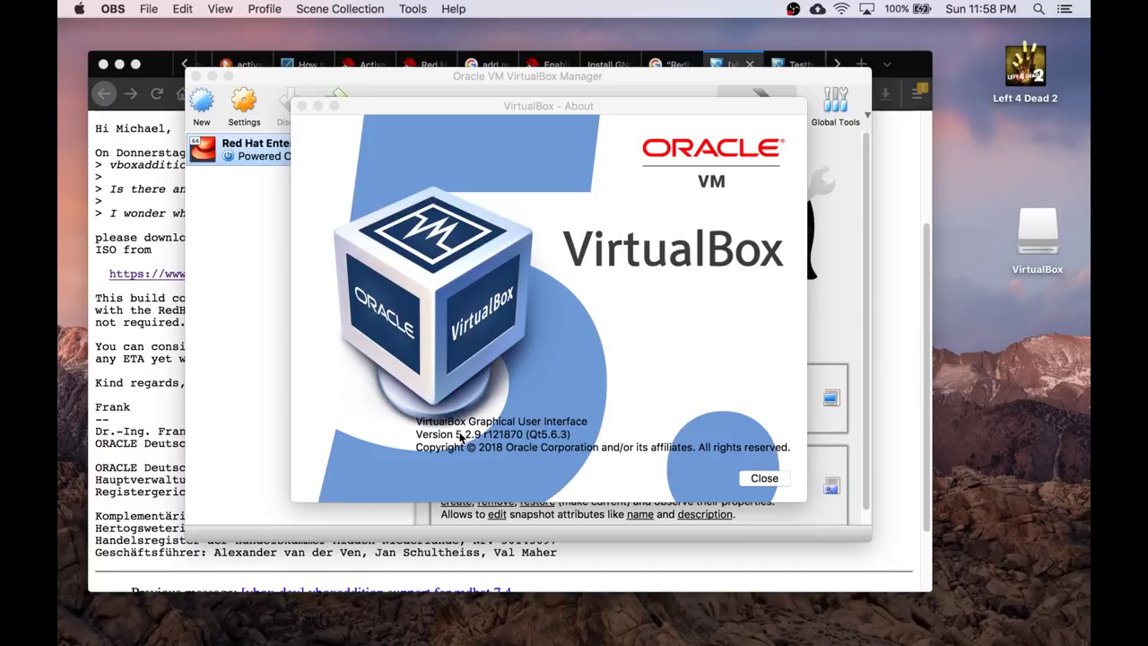
left_click_drag(456, 435, 576, 435)
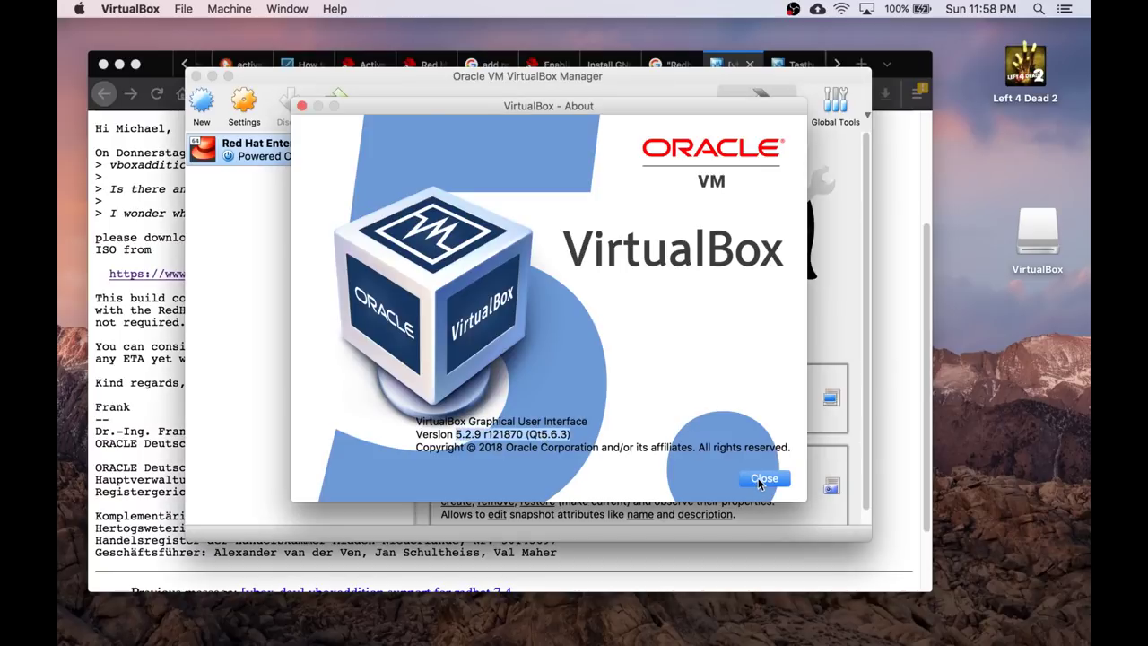
left_click(762, 480)
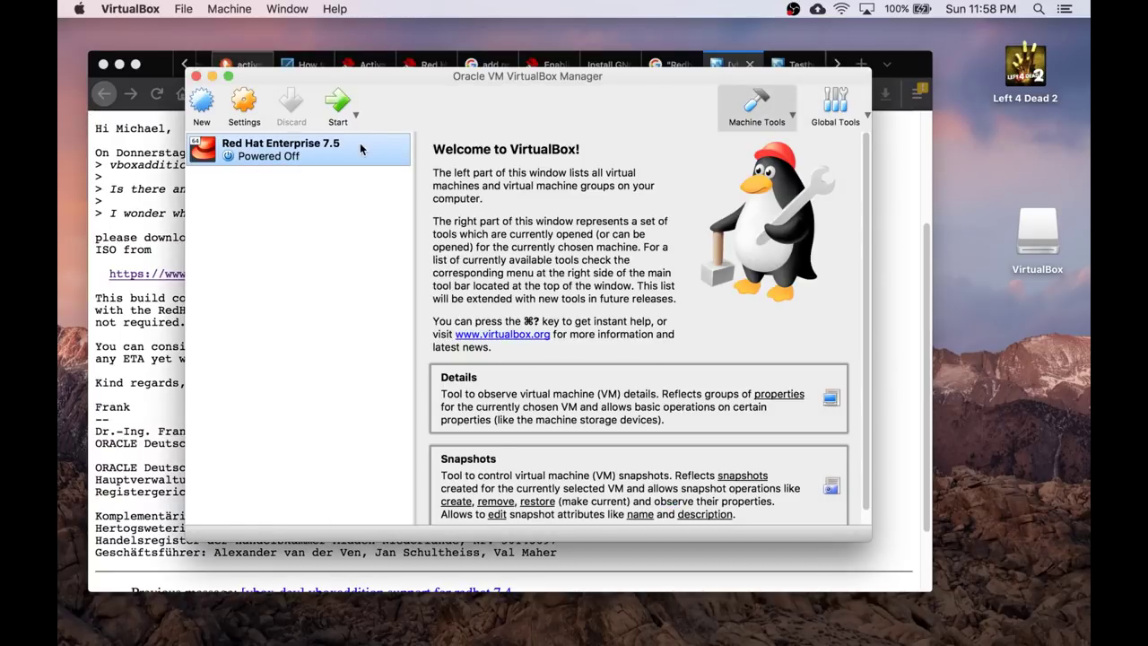
Boot the RHEL 7.5 VM, mount /dev/cdrom at /media/DVD, and move into /media/DVD.
left_click(340, 106)
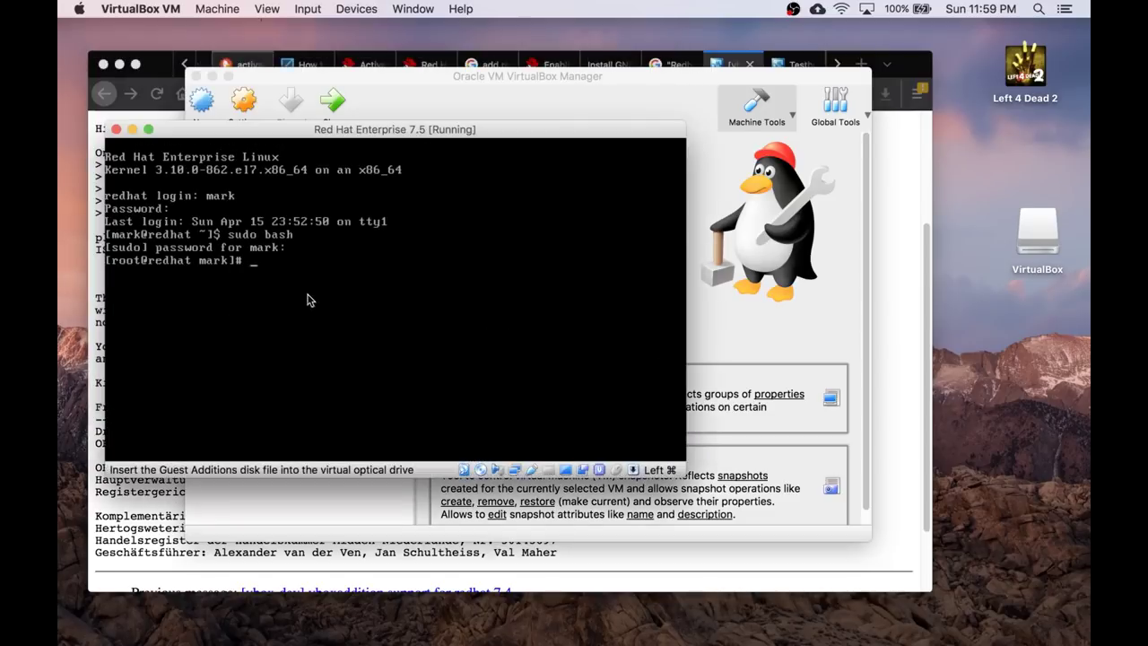
type("mount /dev/cdrom /media/DVD")
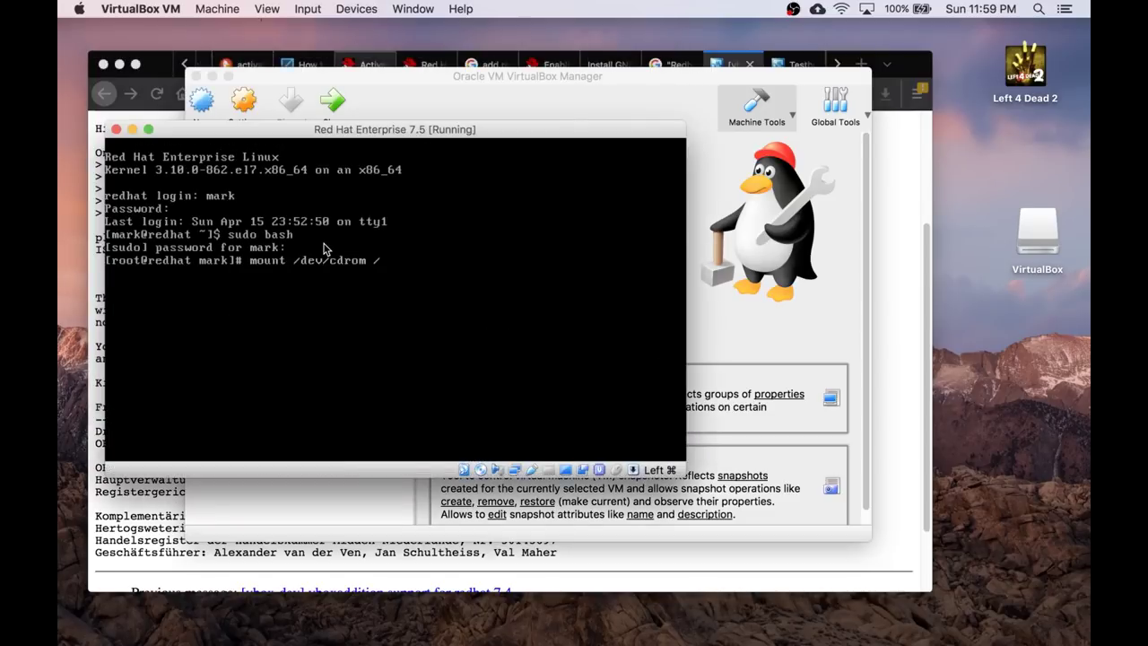
key("Return")
type("cd /media/DVD")
key("Return")
List the CD files with ls -hal and run ./VBoxLinuxAdditions.run to install Guest Additions 5.2.9.
type("ls")
key("Return")
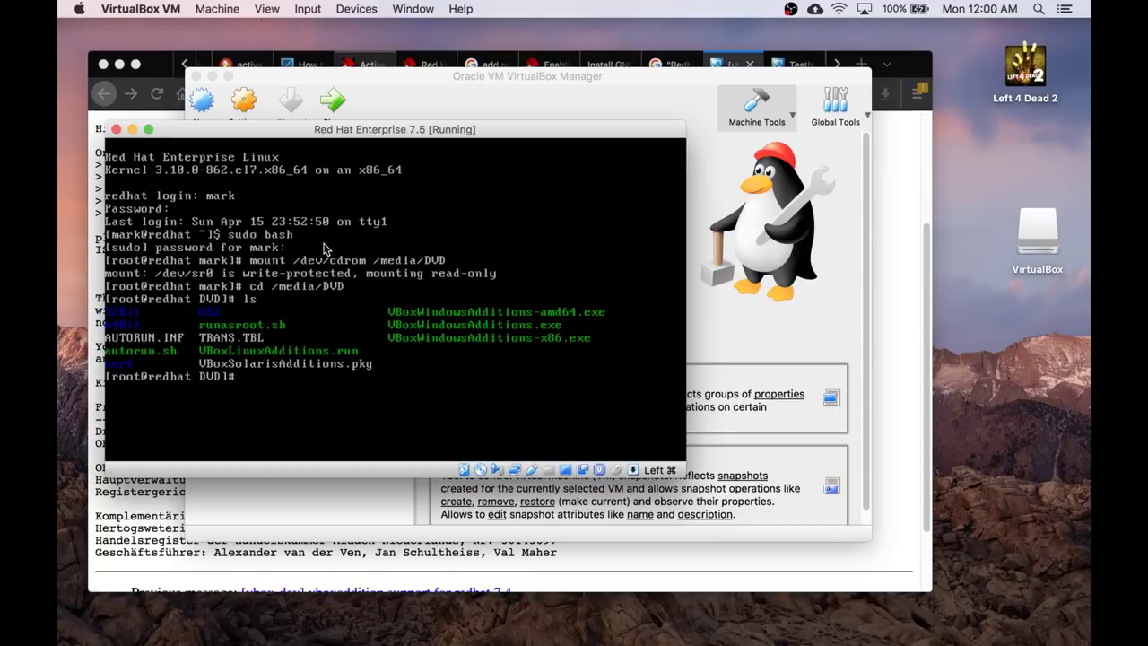
type("ls -hal")
key("Return")
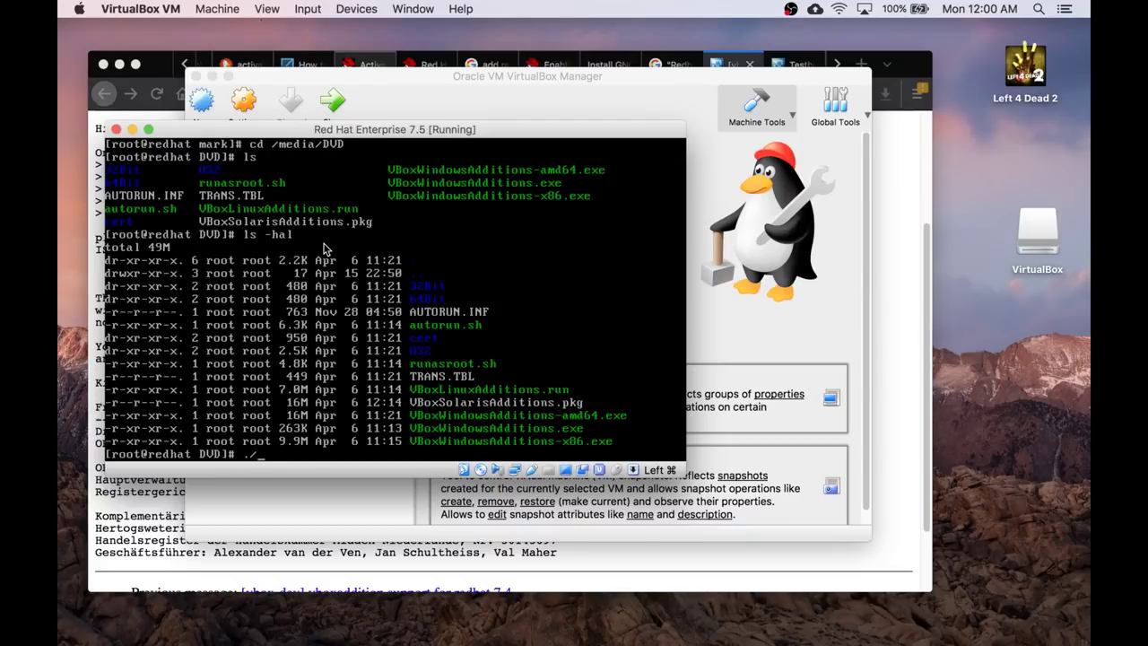
type("./VBoxL")
key("Tab")
key("Return")
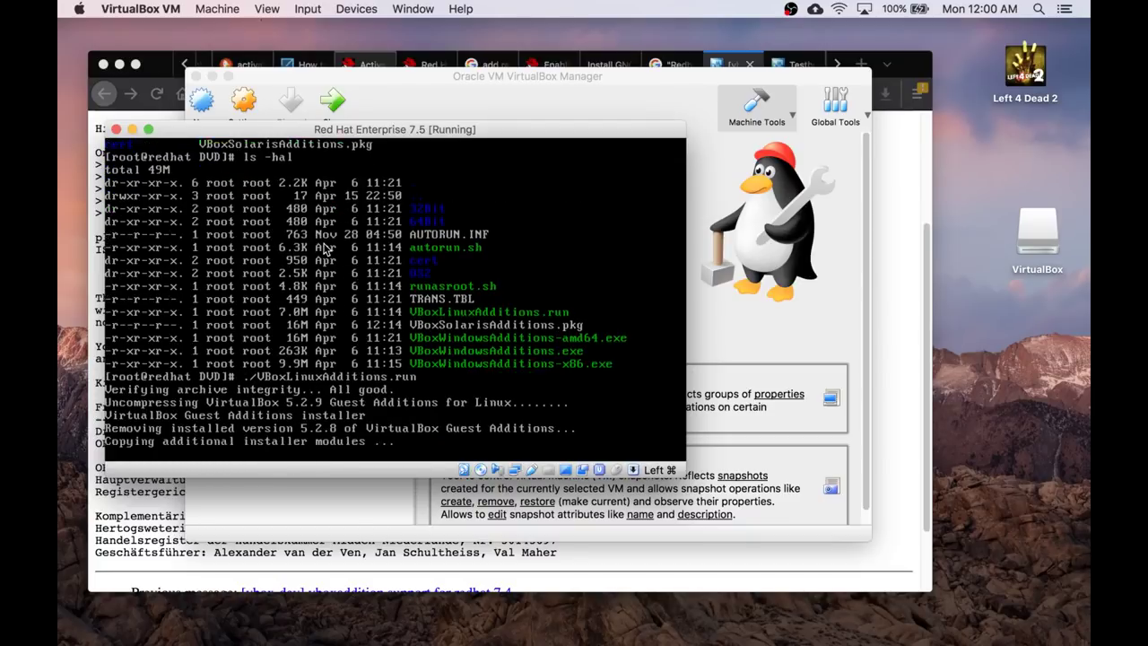
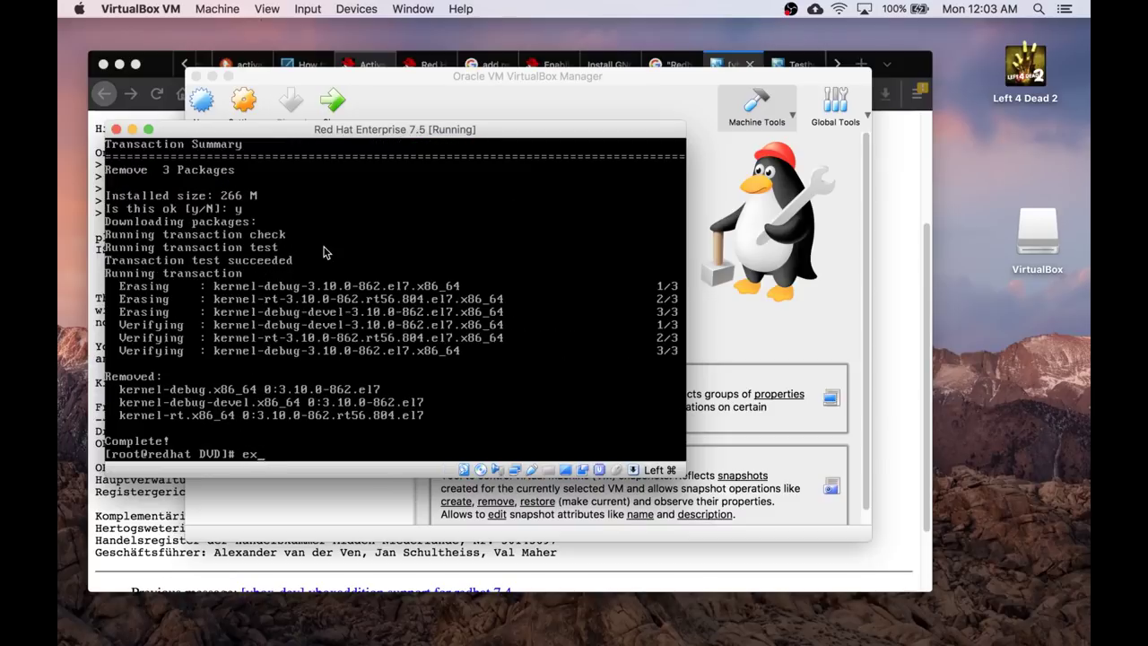
Exit the root shell and run init 5, authenticating with the user password.
type("it")
key("Return")
type("init 5")
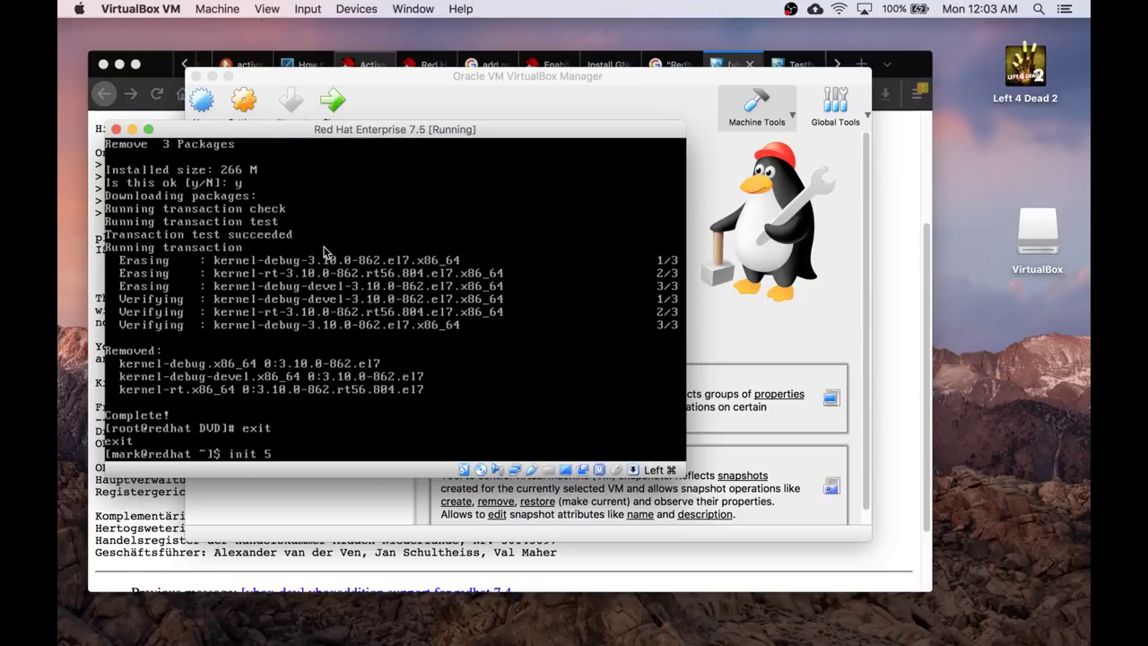
key("Return")
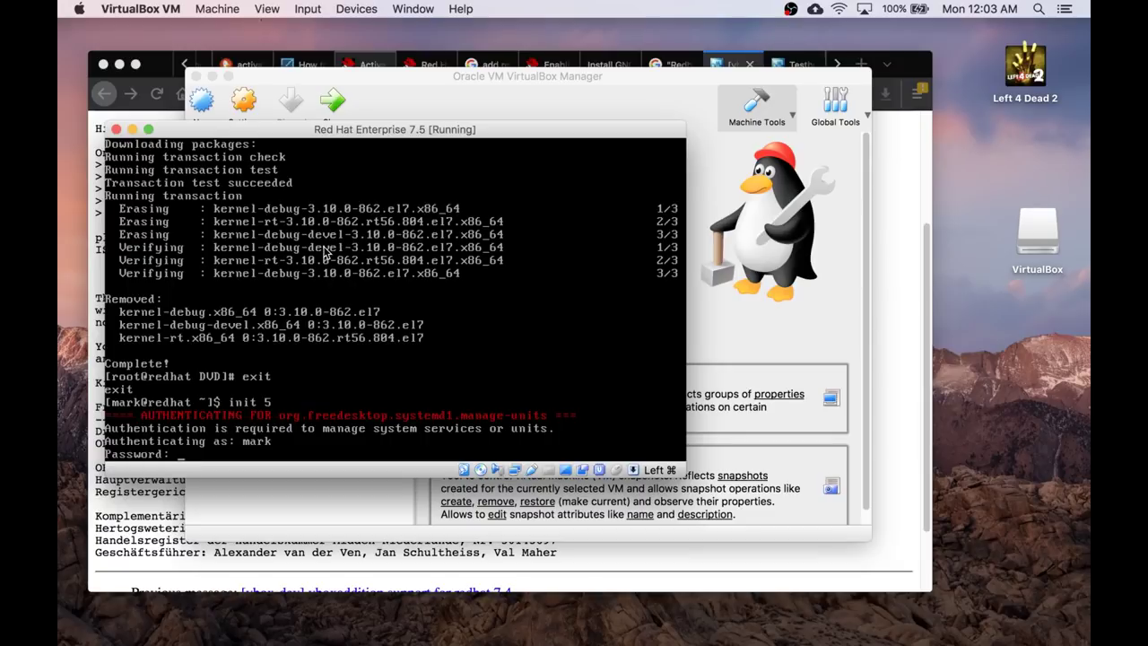
key("Return")
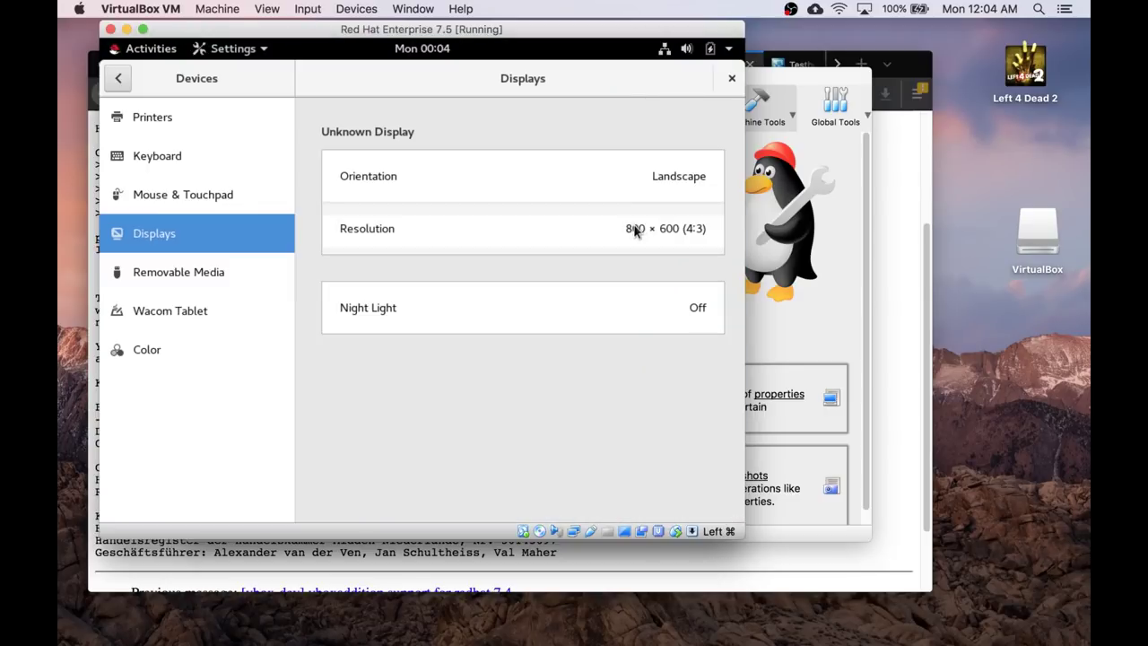
Set the guest display resolution to 1024 × 768 and switch the VM to full screen.
left_click(633, 228)
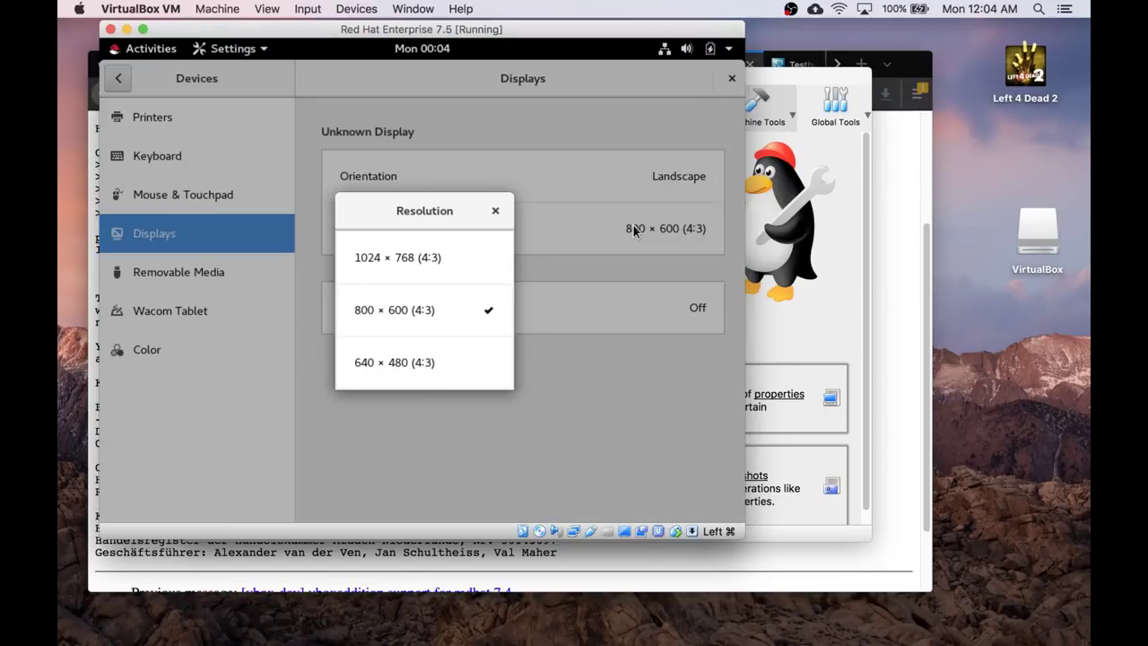
left_click(410, 260)
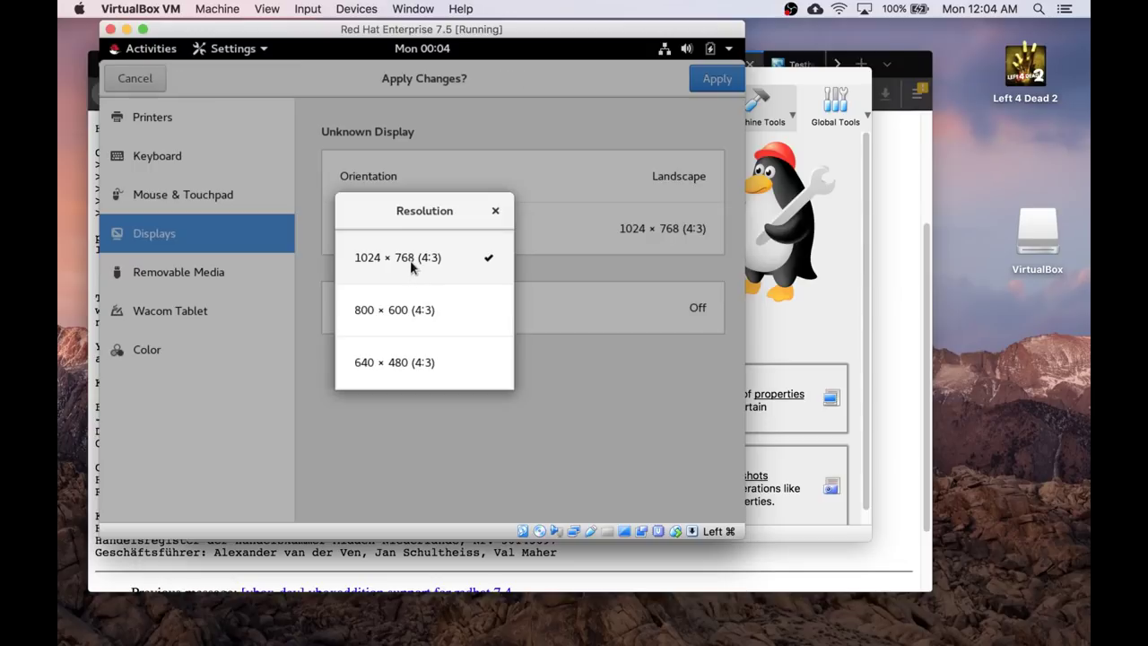
left_click(495, 211)
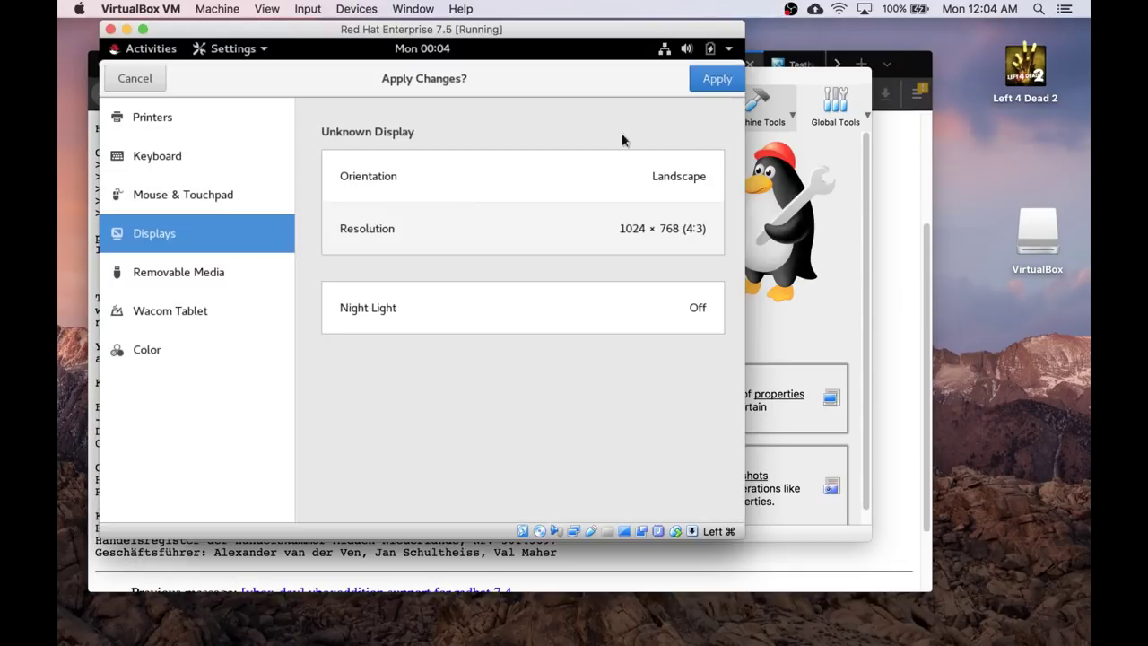
left_click(705, 82)
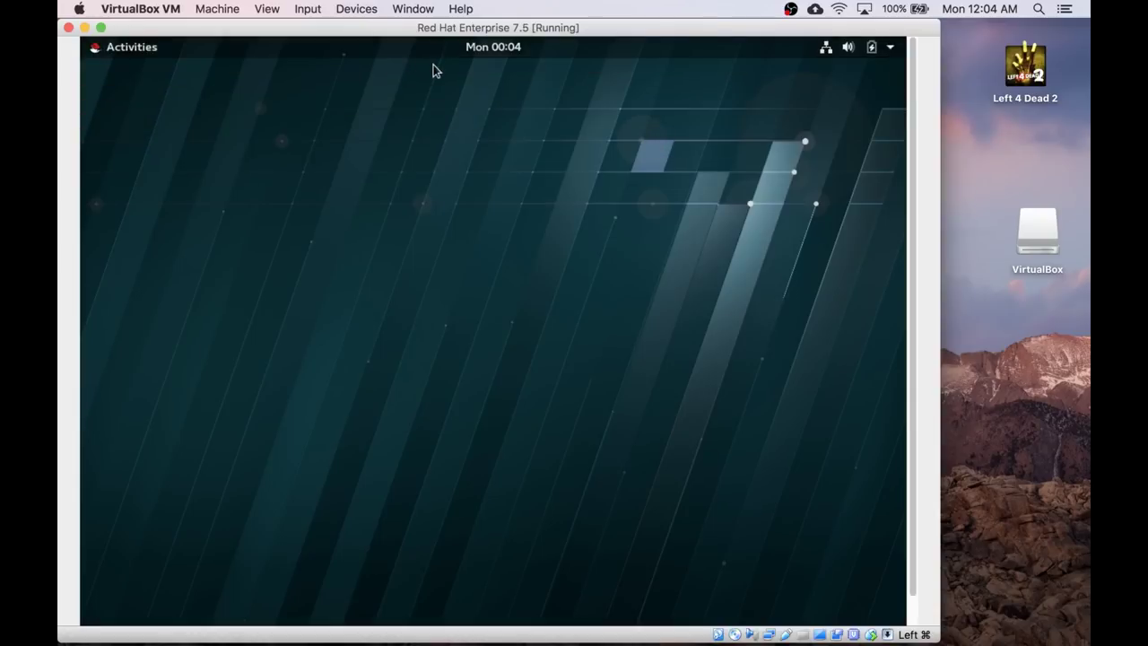
key("super+f")
left_click(532, 218)
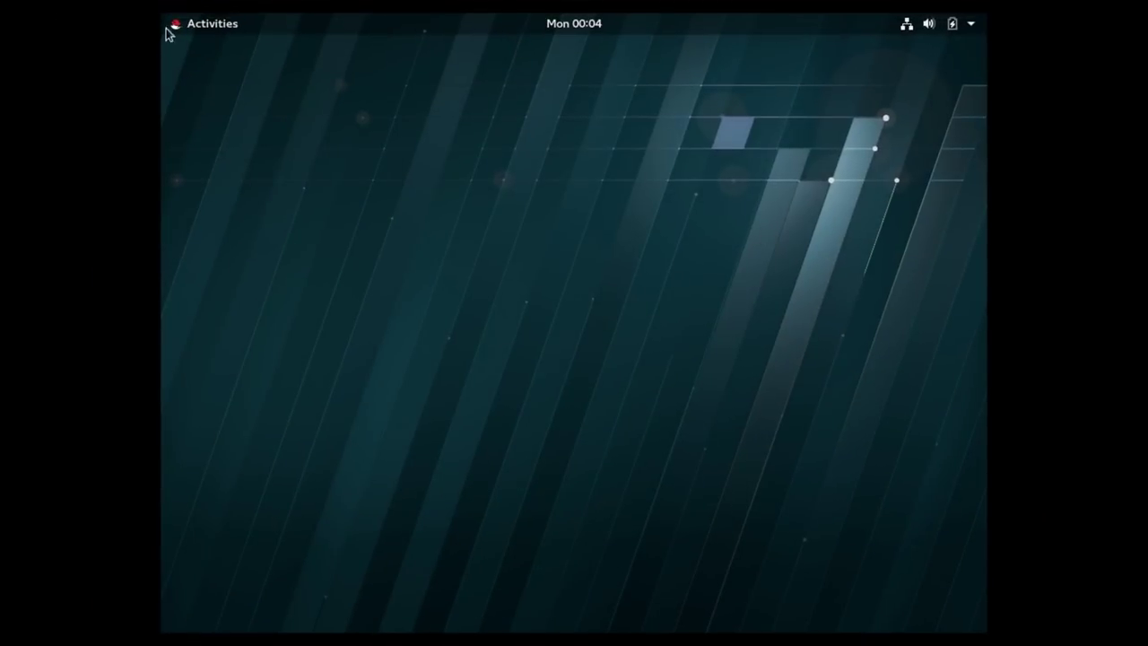
Open the Activities app grid and scroll to the page with tuna, Utilities, Videos and Weather.
left_click(206, 24)
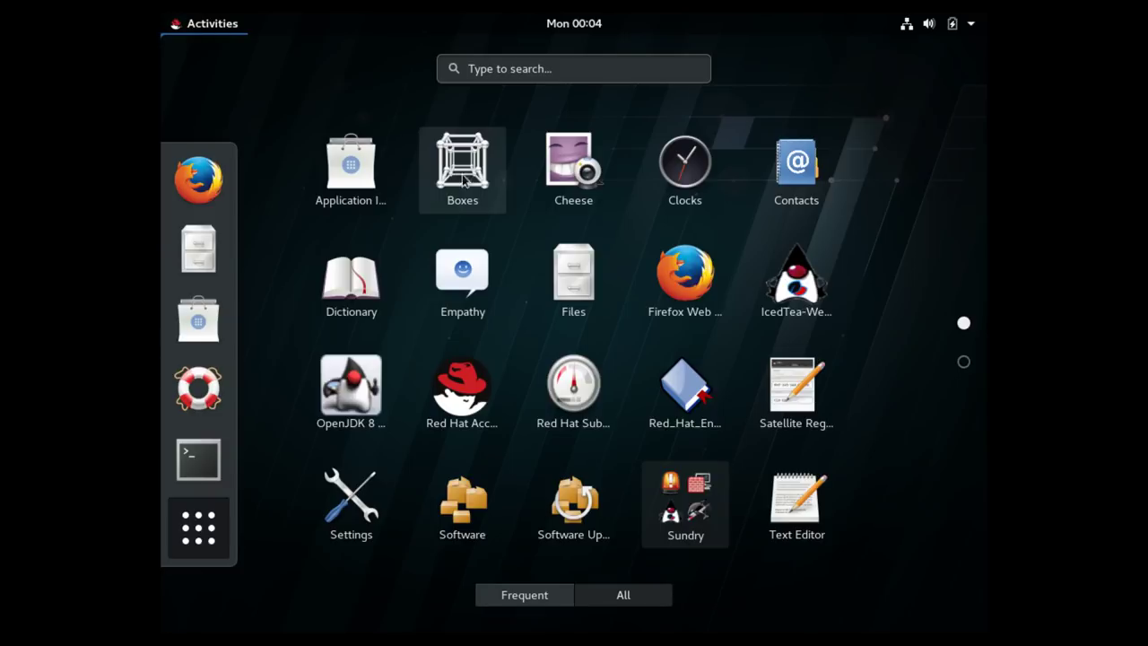
scroll(879, 251, "down", 1)
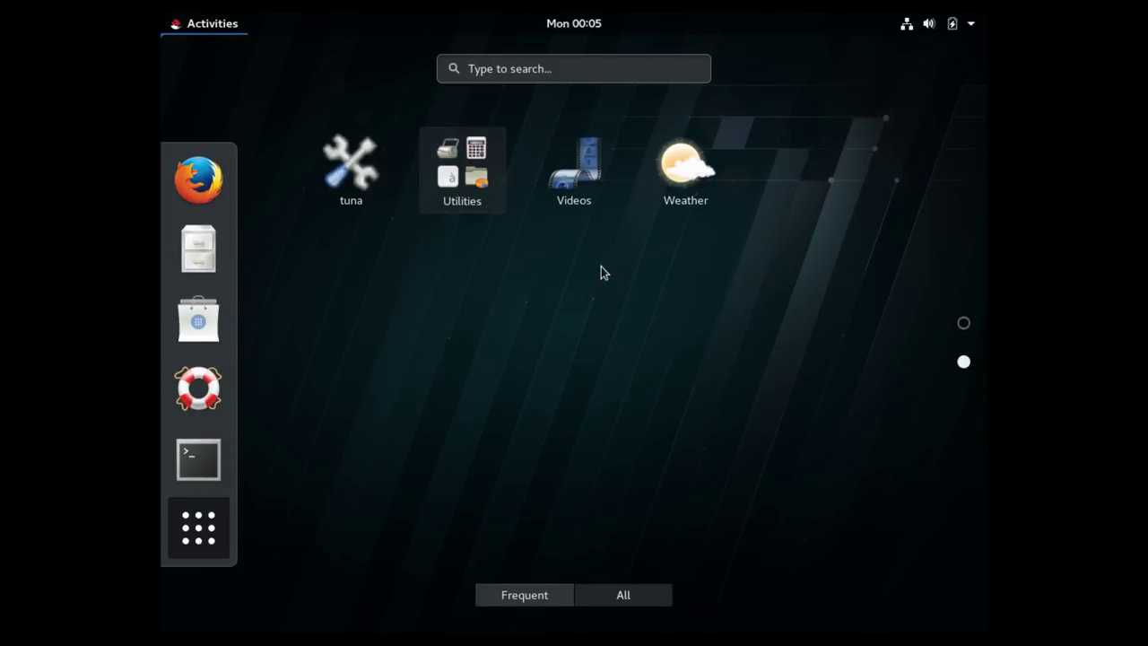
scroll(699, 334, "up", 1)
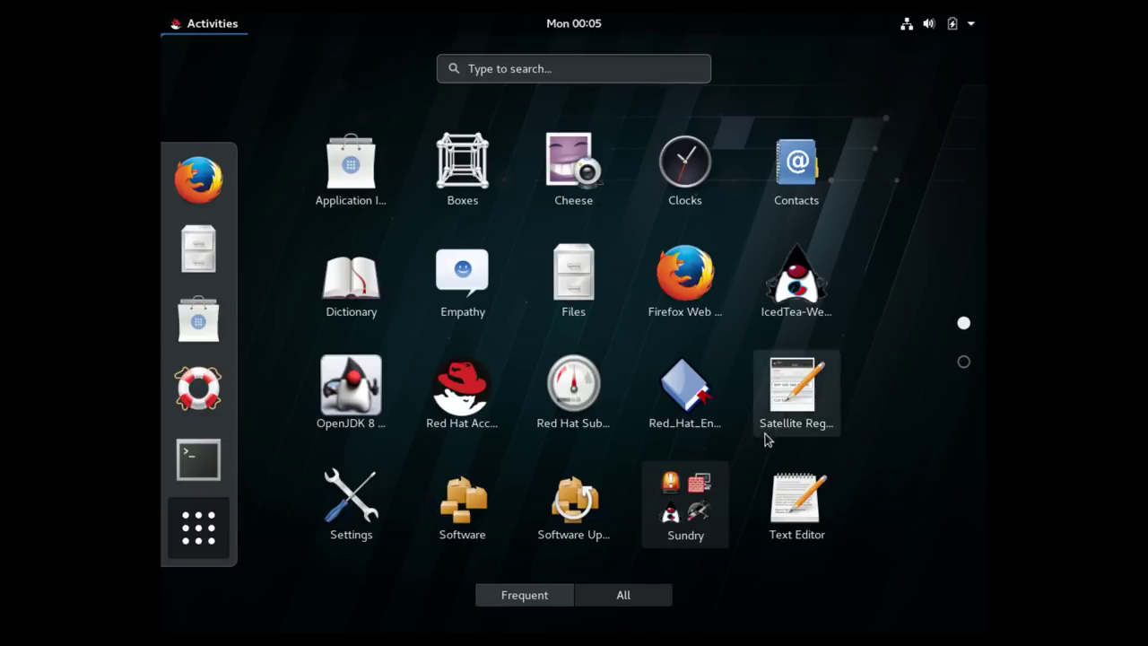
scroll(850, 431, "down", 1)
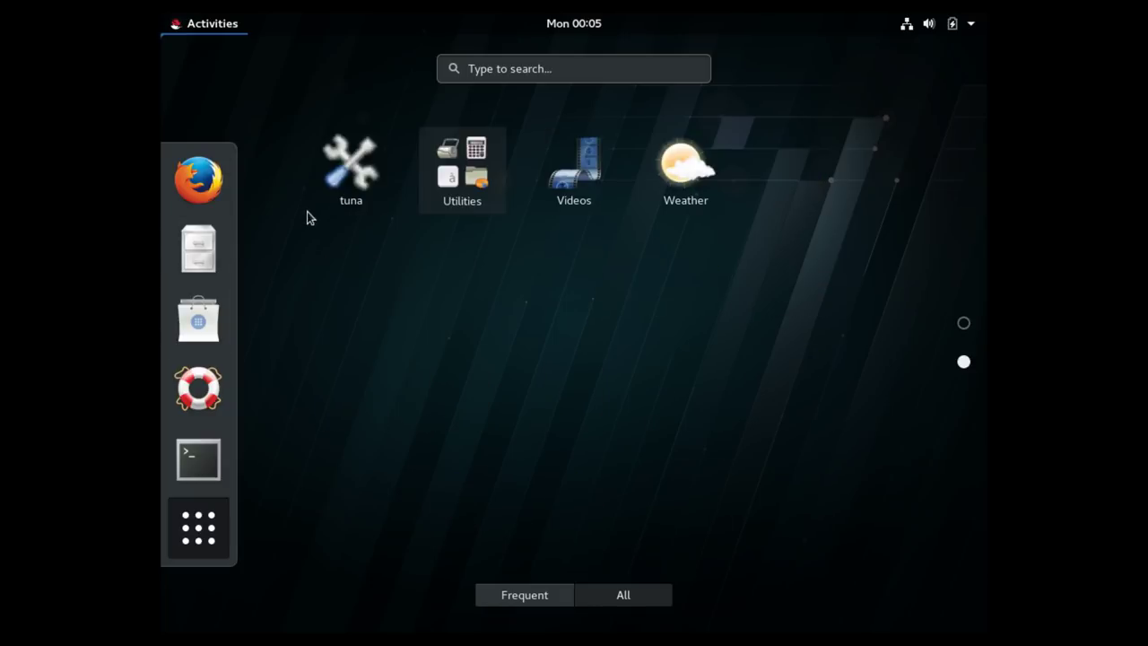
Launch Tuna with the password, then enlarge and reposition its window.
left_click(333, 173)
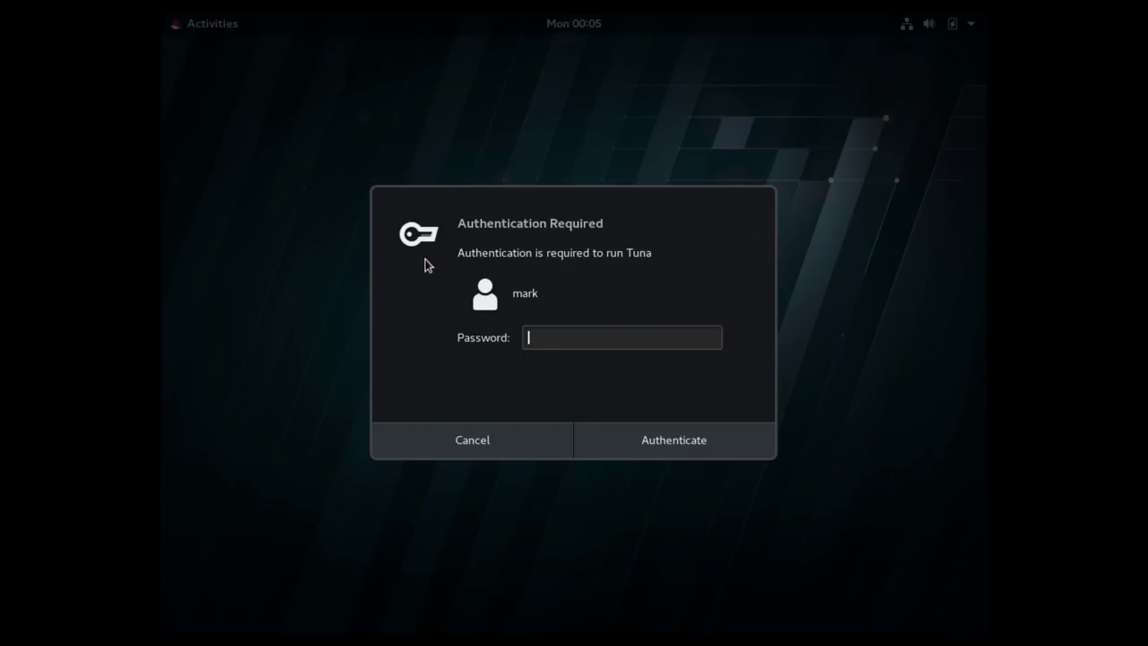
type("•••••••••")
key("Return")
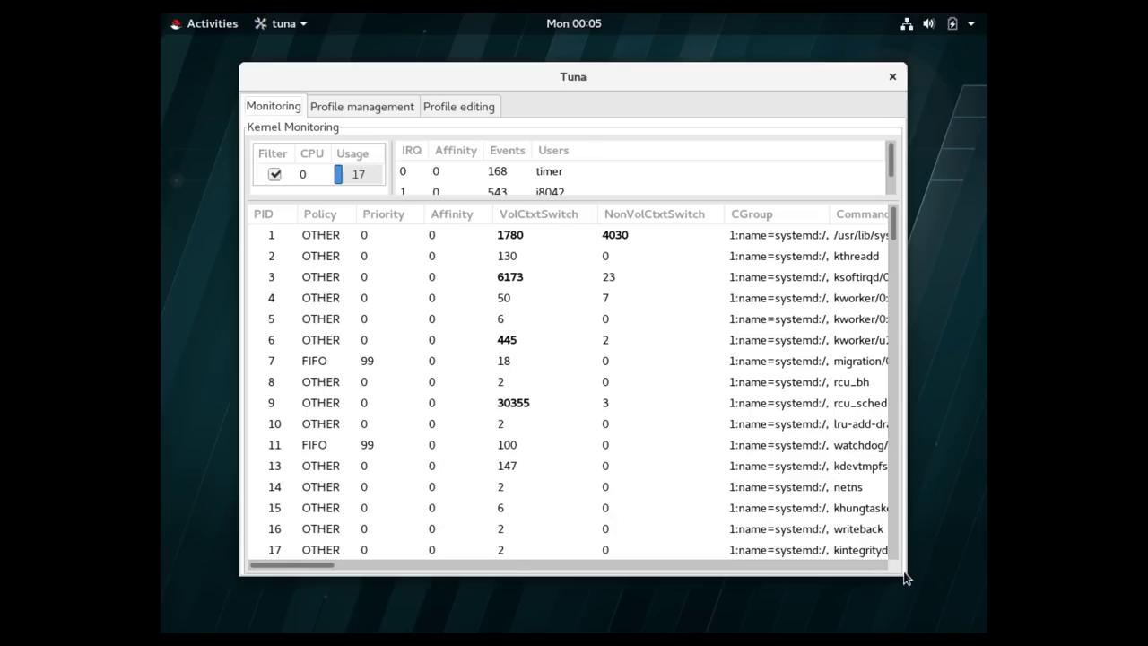
left_click_drag(904, 579, 954, 590)
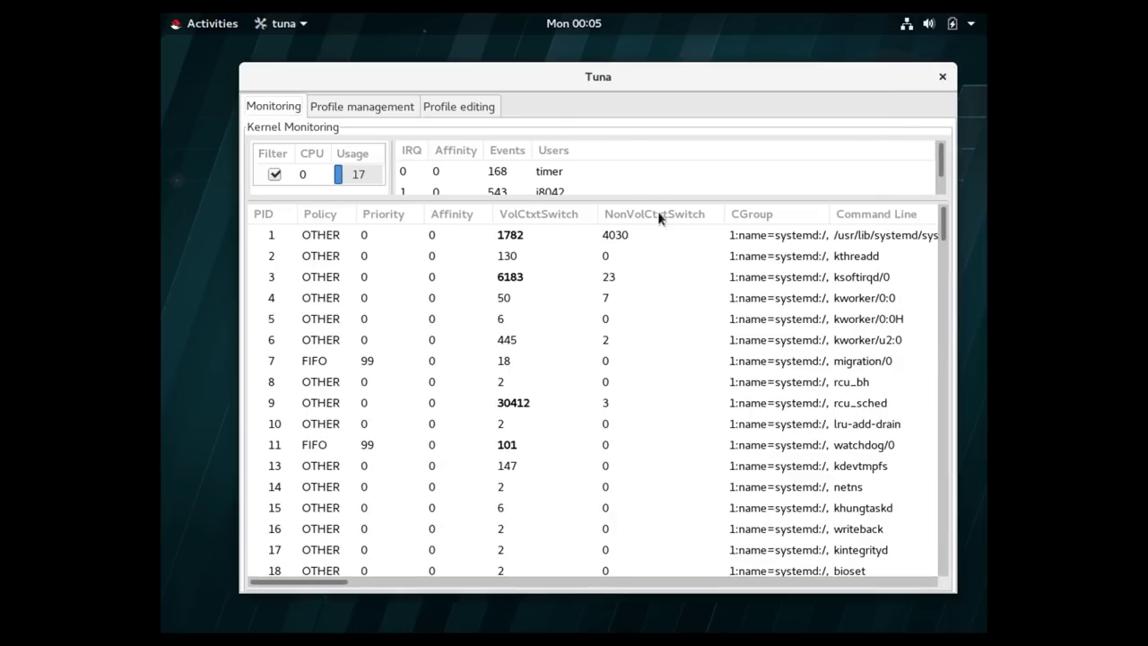
left_click_drag(549, 72, 502, 70)
Browse Tuna's Profile management and Profile editing tabs, scrolling through the example.conf parameters.
left_click(297, 27)
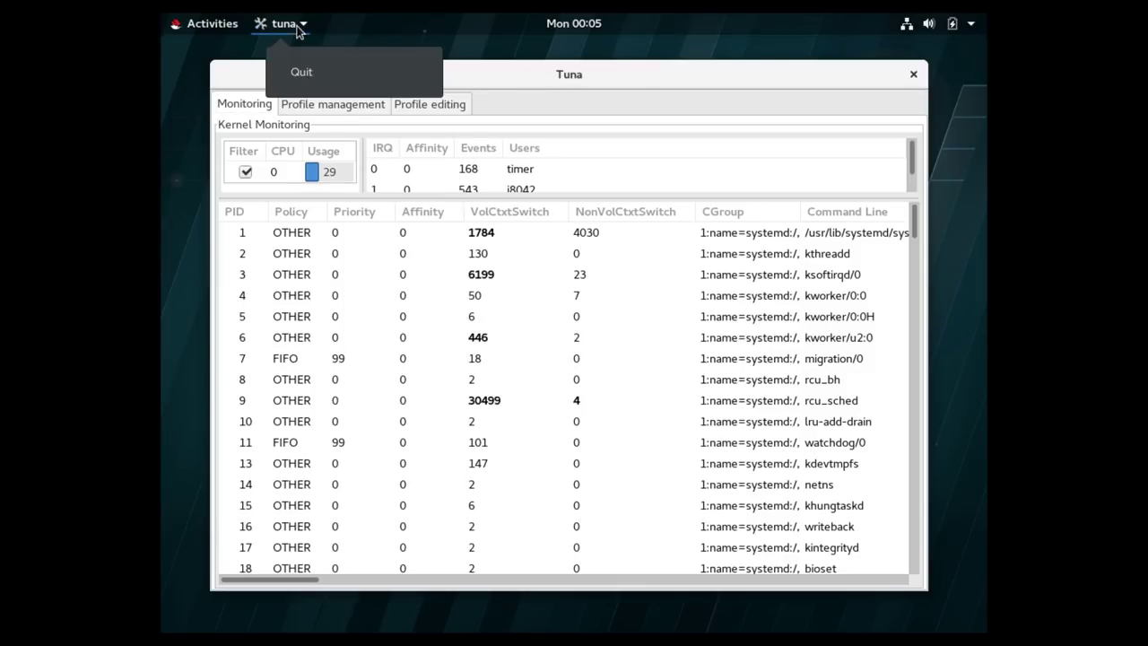
left_click(205, 33)
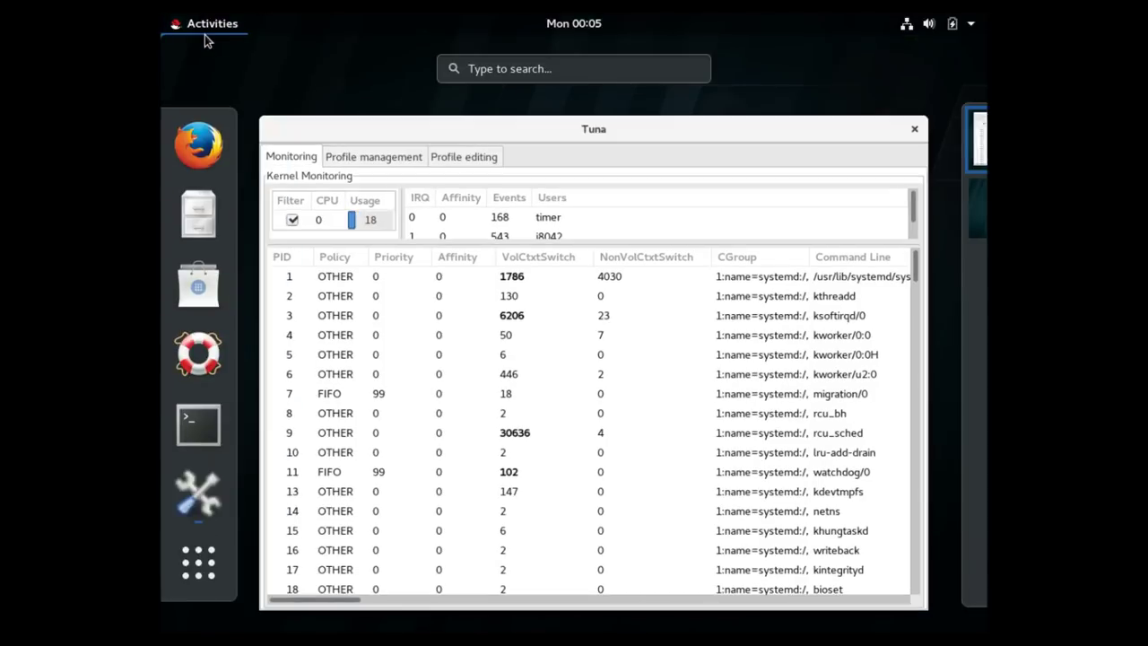
left_click(205, 33)
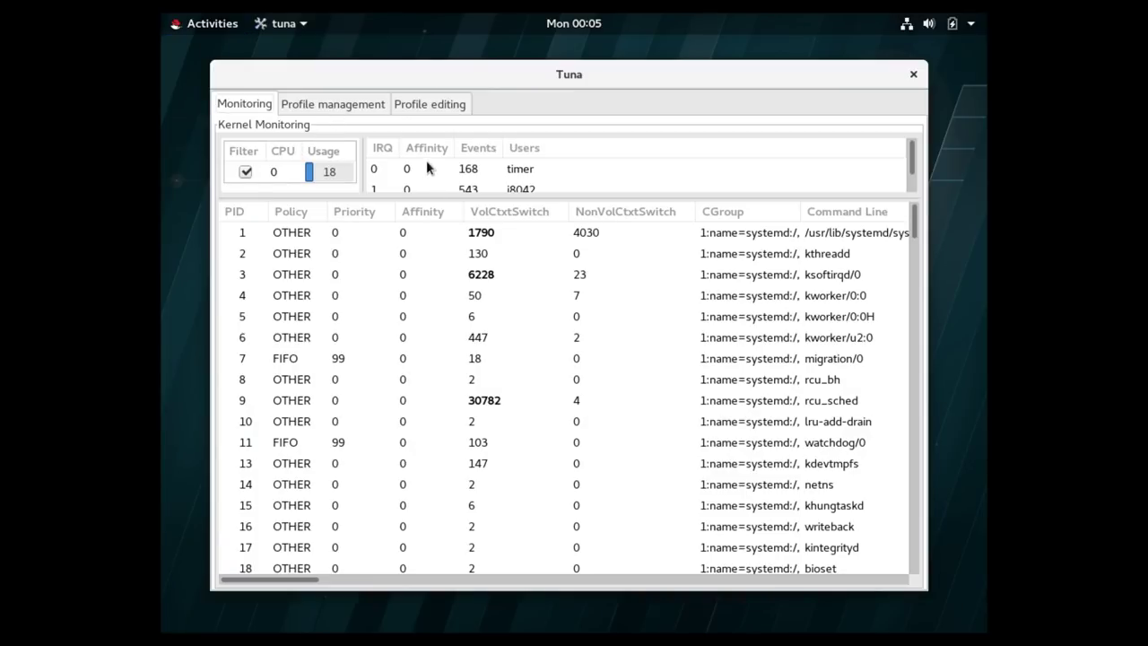
left_click(336, 105)
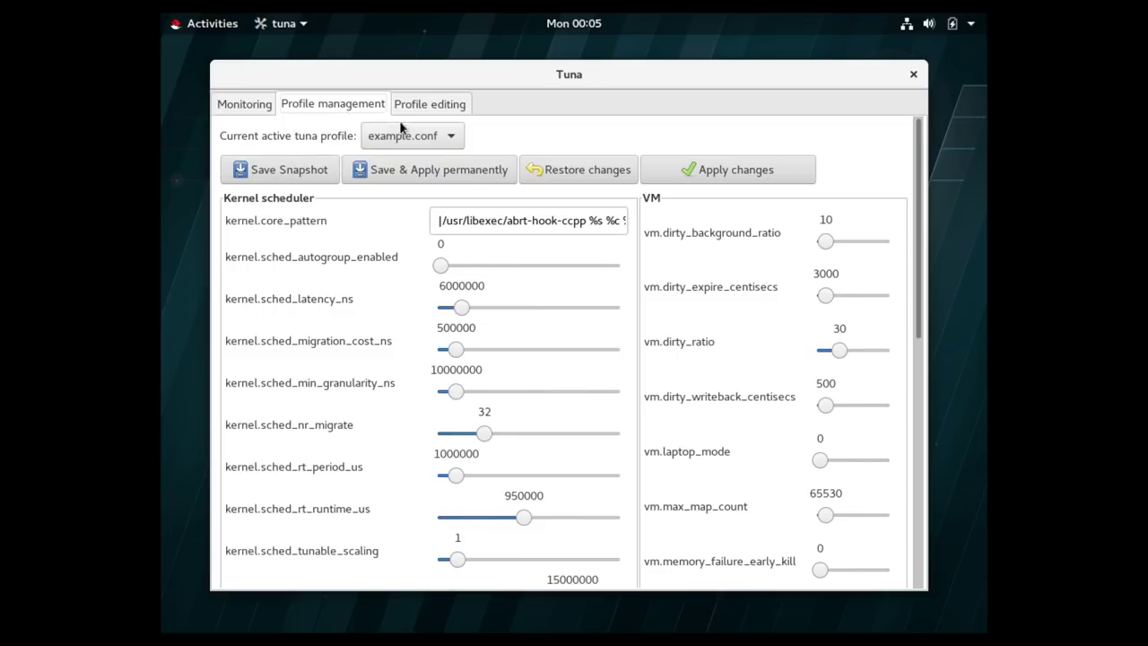
left_click(436, 106)
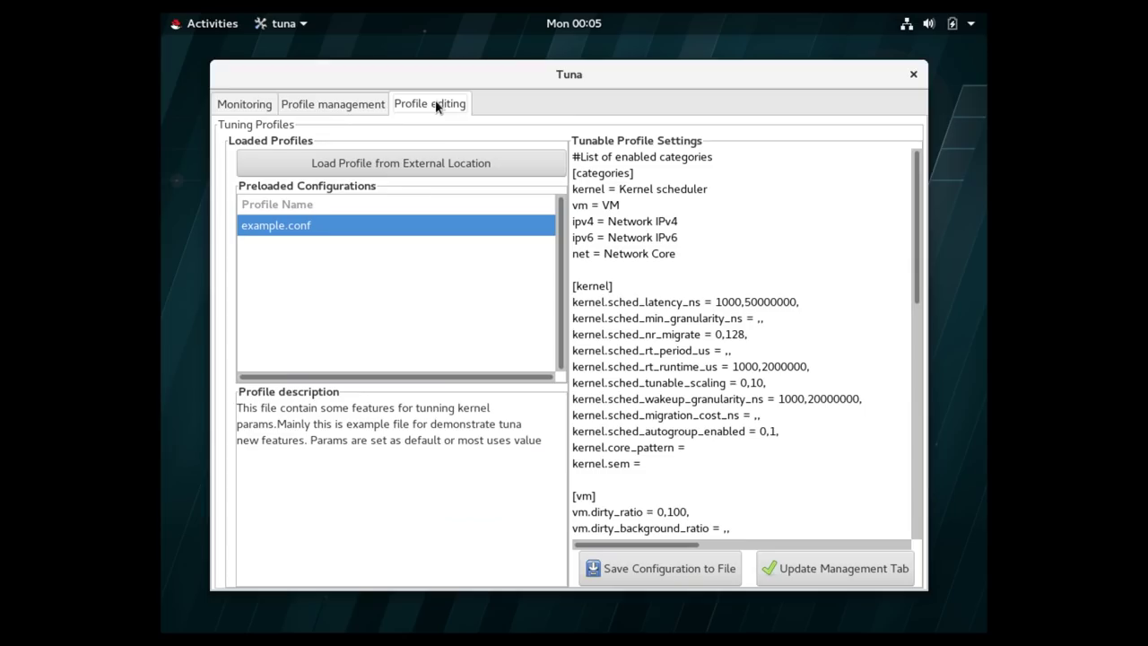
left_click(354, 106)
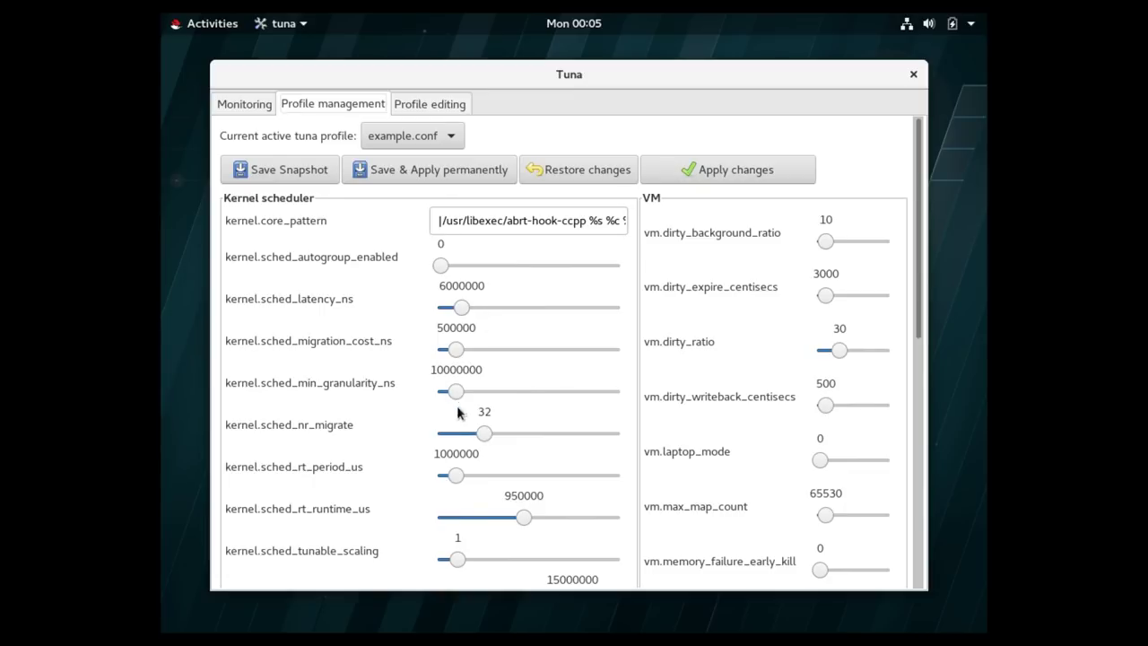
scroll(536, 448, "down", 4)
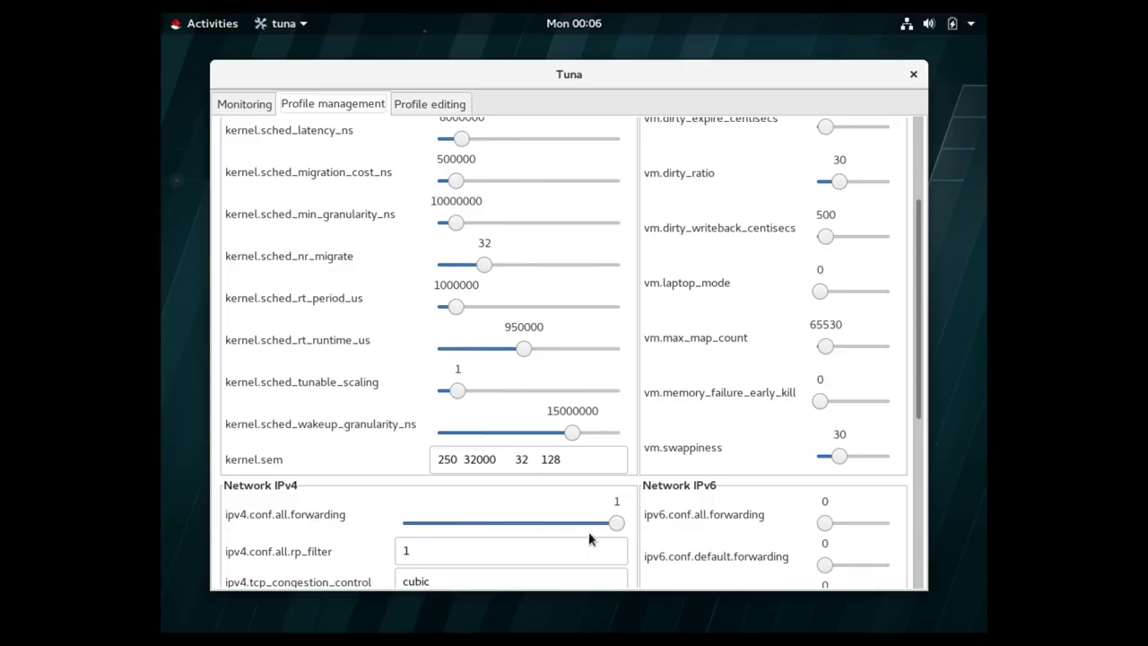
scroll(397, 544, "down", 3)
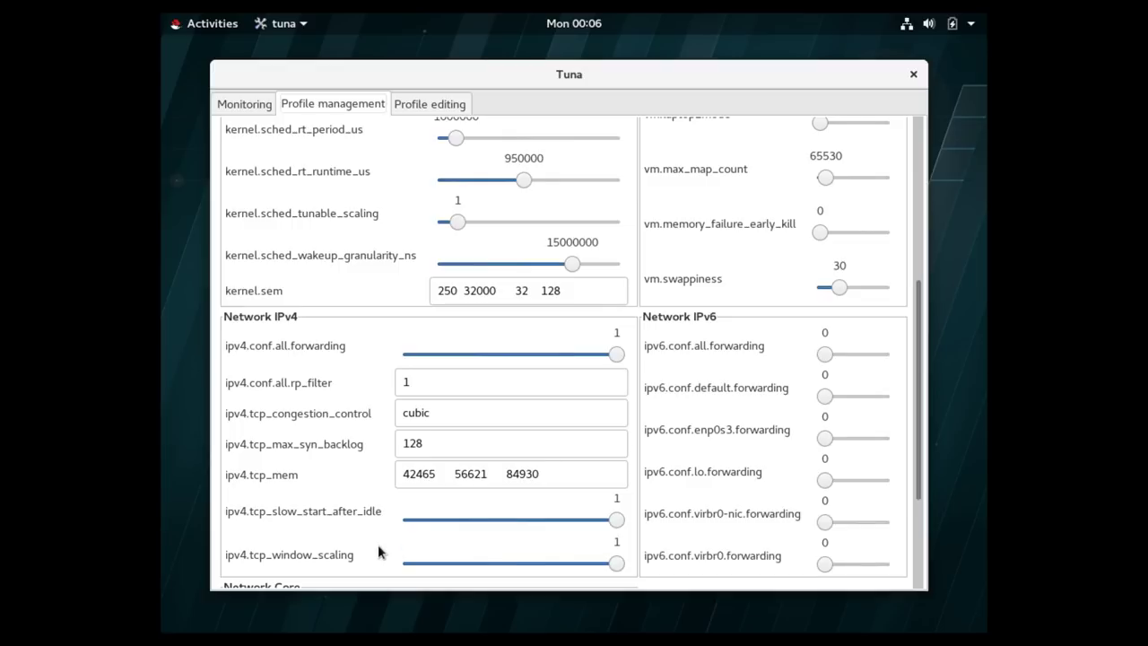
scroll(378, 552, "down", 1)
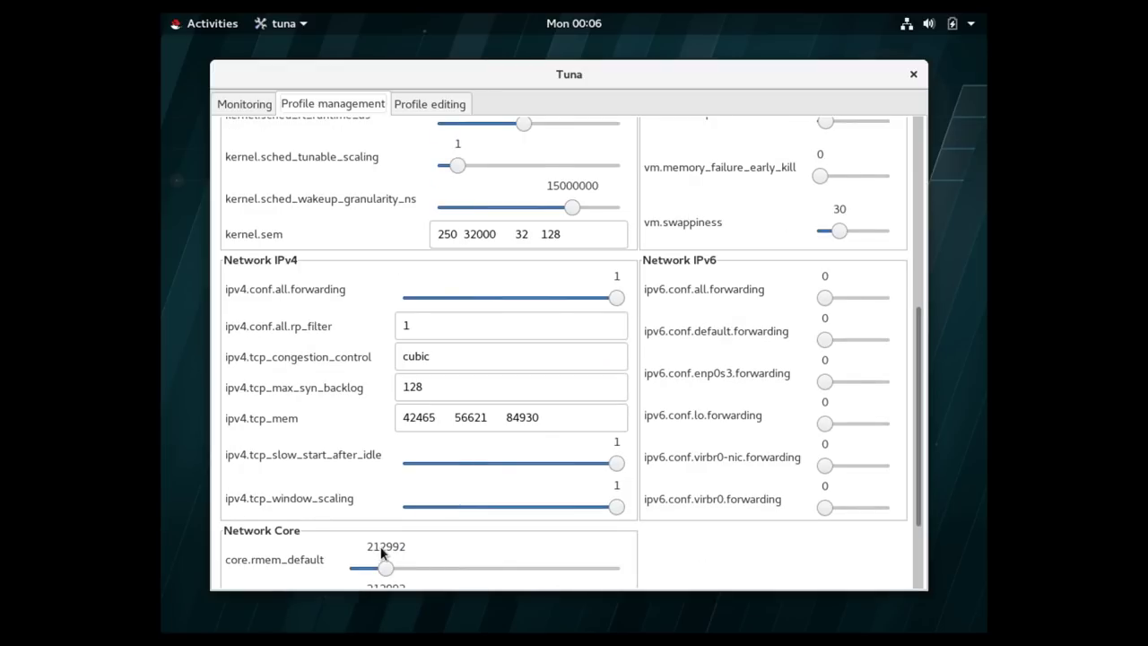
scroll(761, 451, "up", 7)
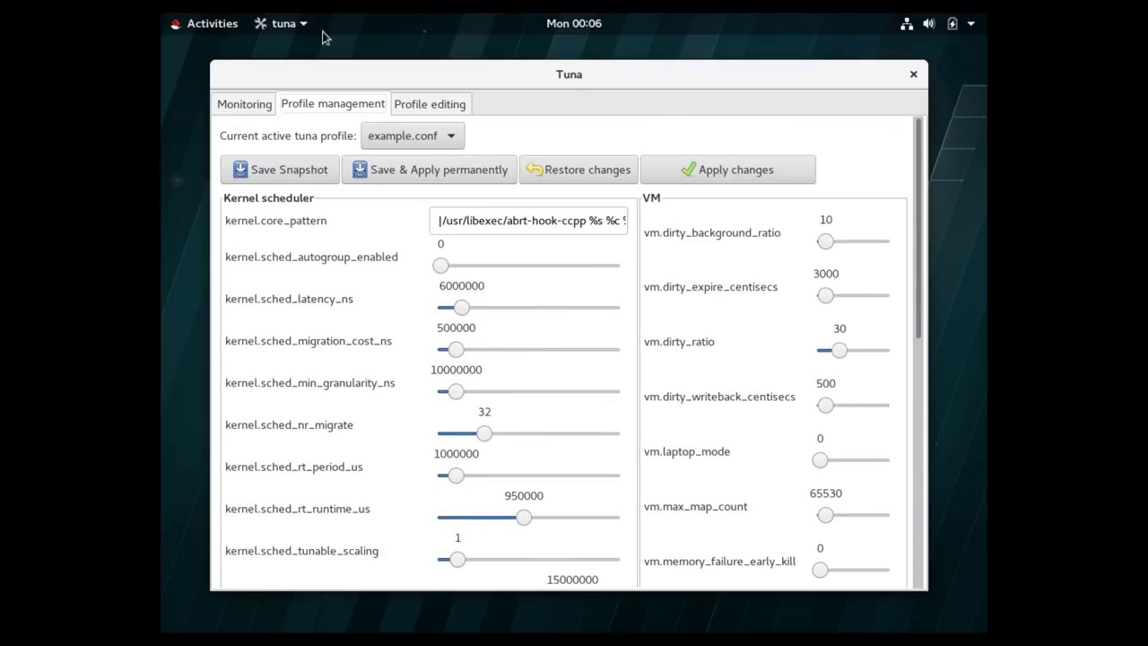
Close Tuna and launch System Monitor from Utilities, showing its Resources graphs.
left_click(913, 75)
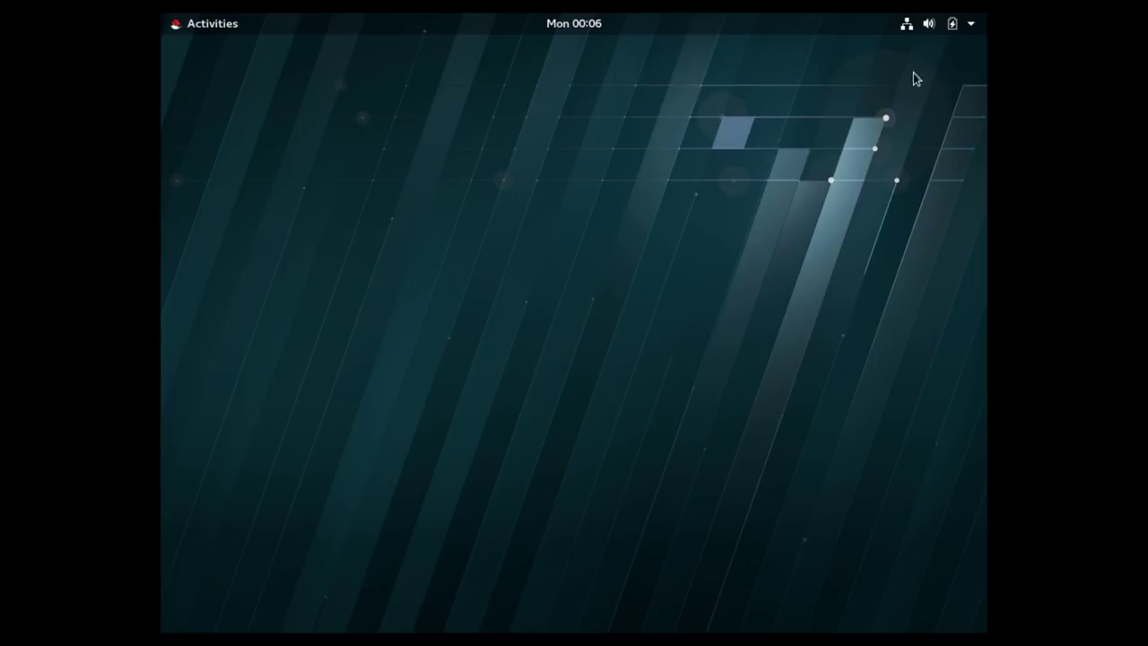
left_click(211, 28)
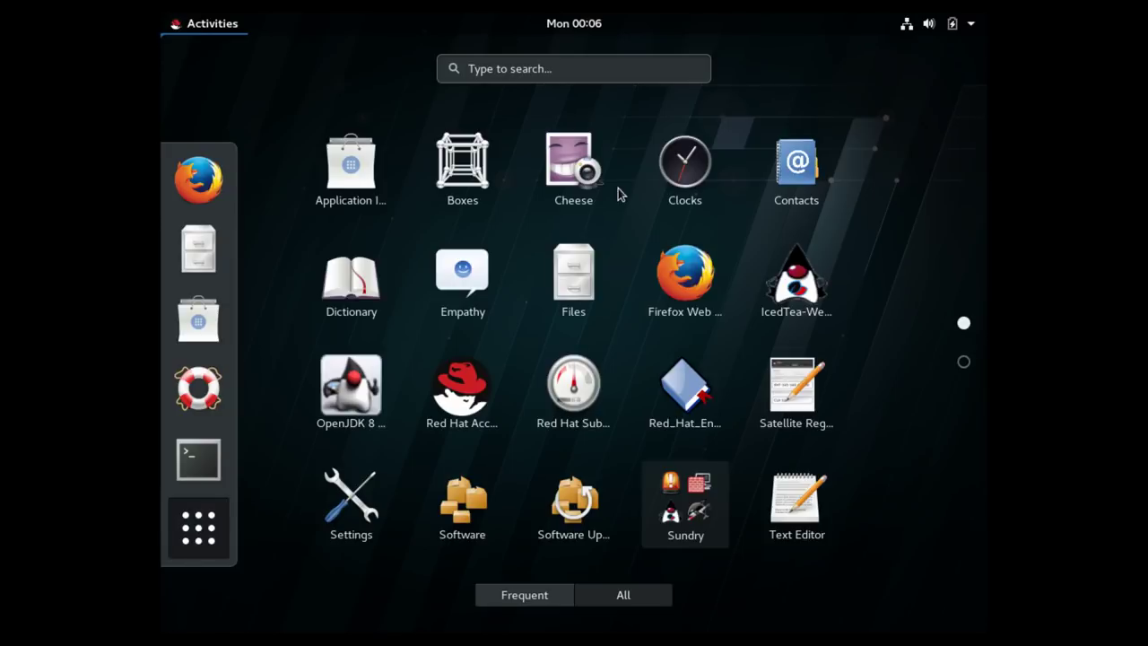
scroll(896, 416, "down", 1)
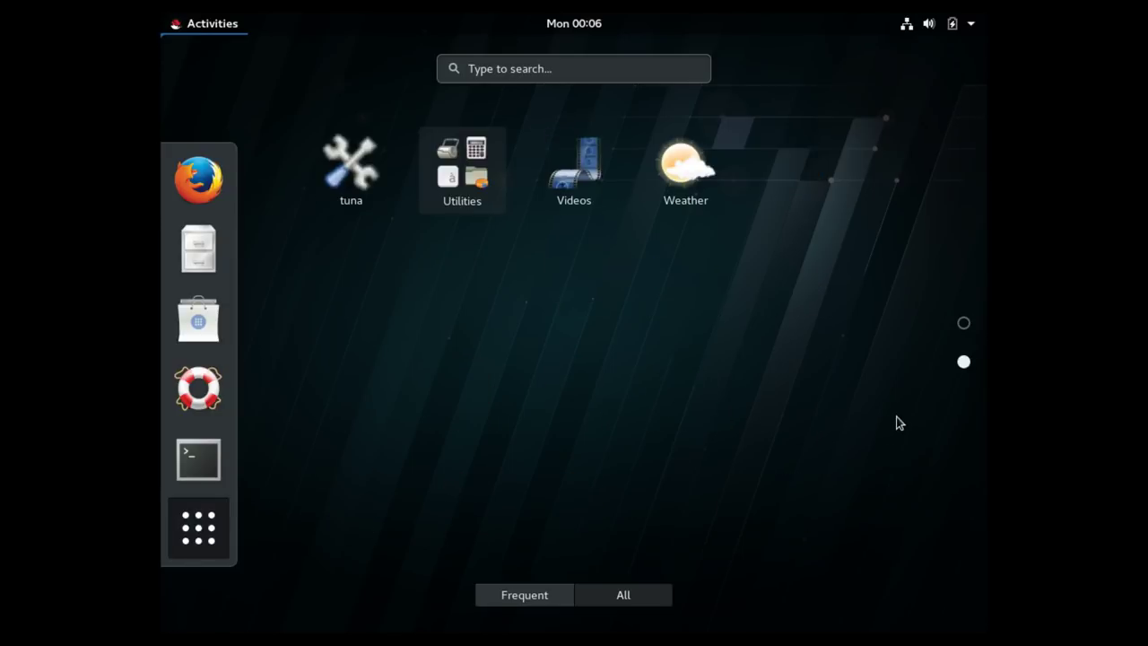
left_click(462, 170)
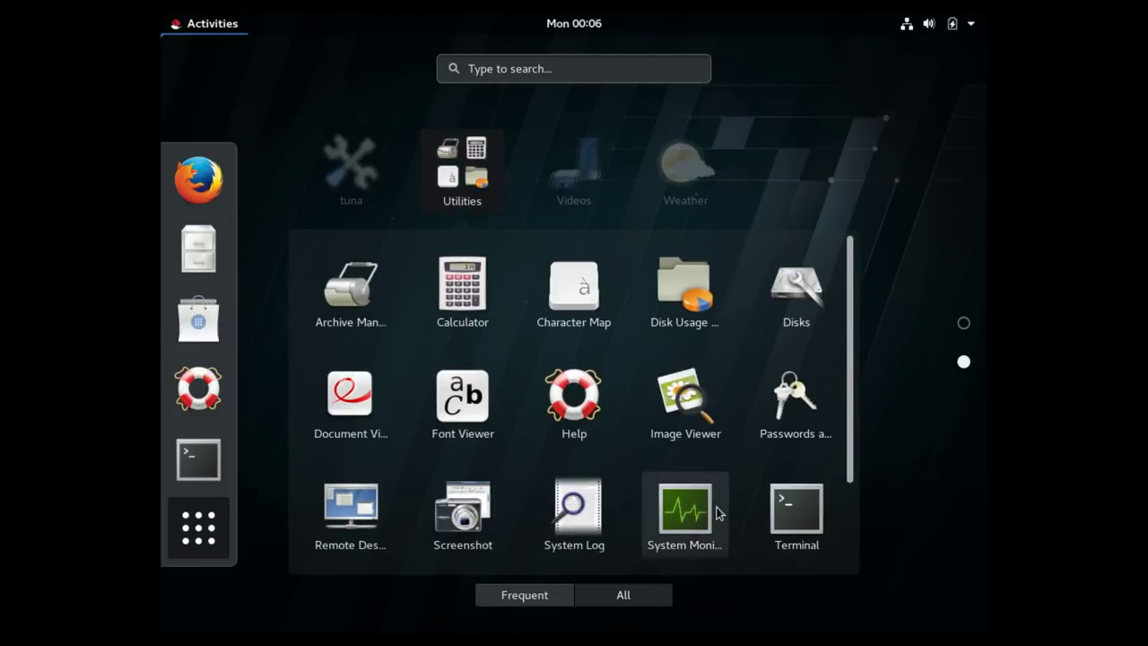
key("Return")
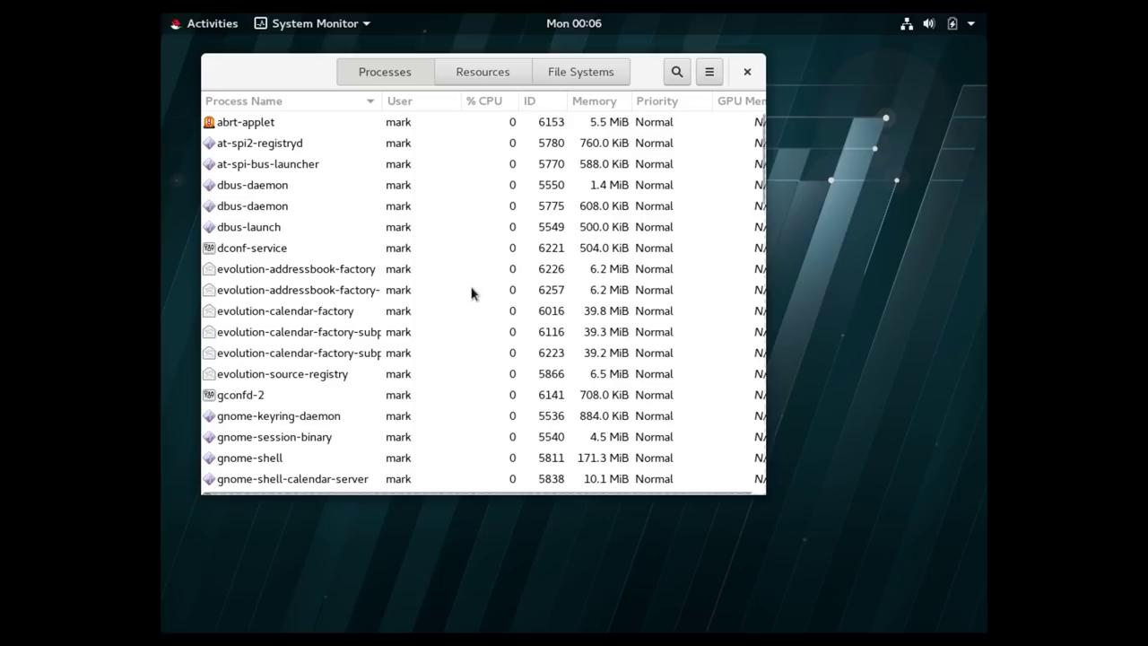
left_click(483, 72)
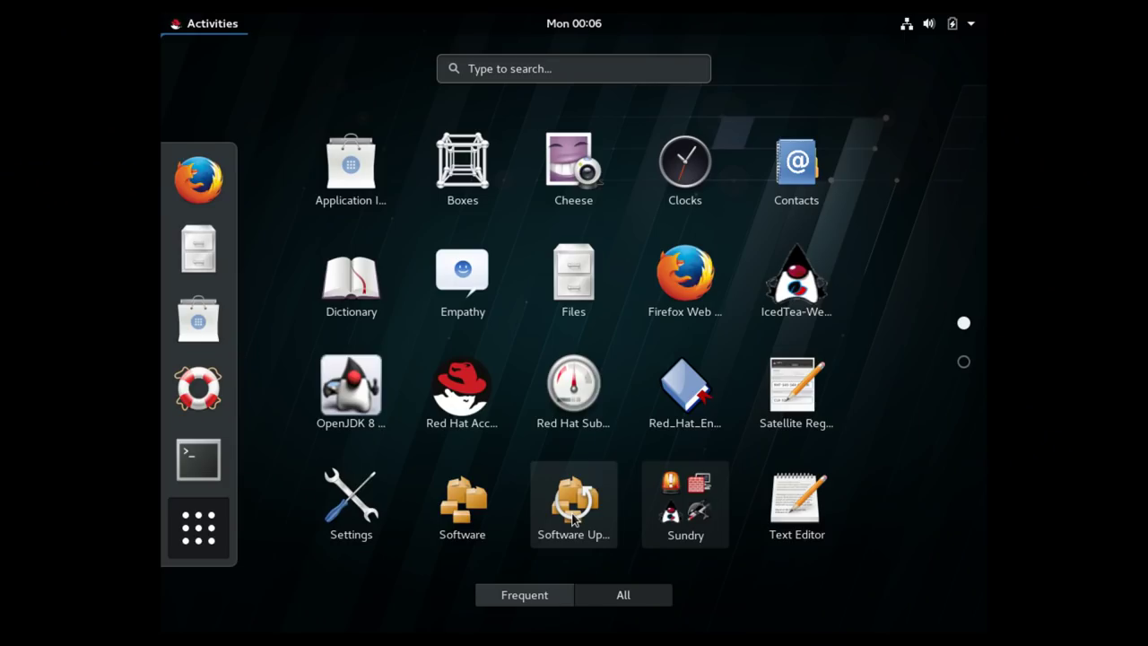
Run Software Update, copy the yum-complete-transaction command from its error details, and close it.
left_click(574, 519)
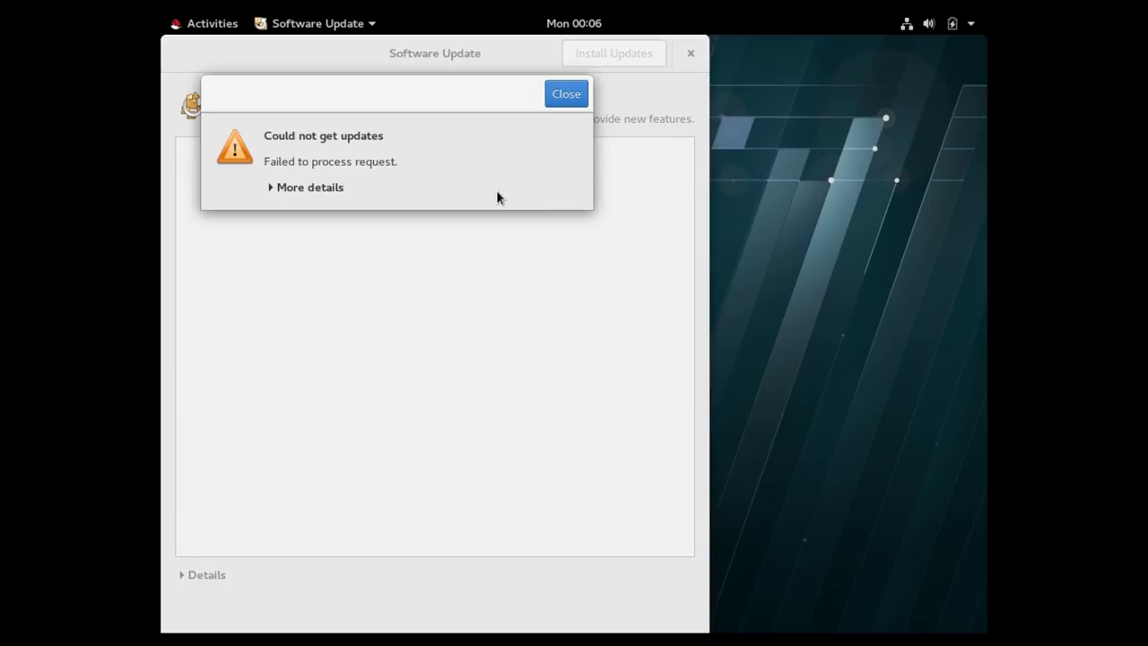
left_click(270, 190)
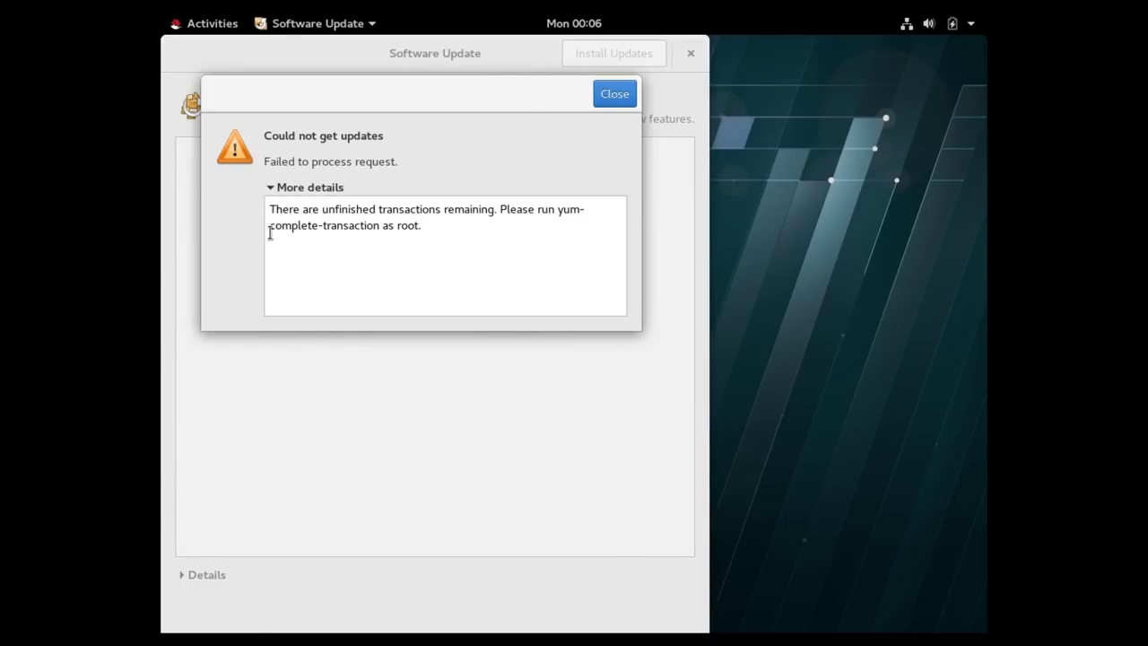
left_click_drag(562, 212, 377, 227)
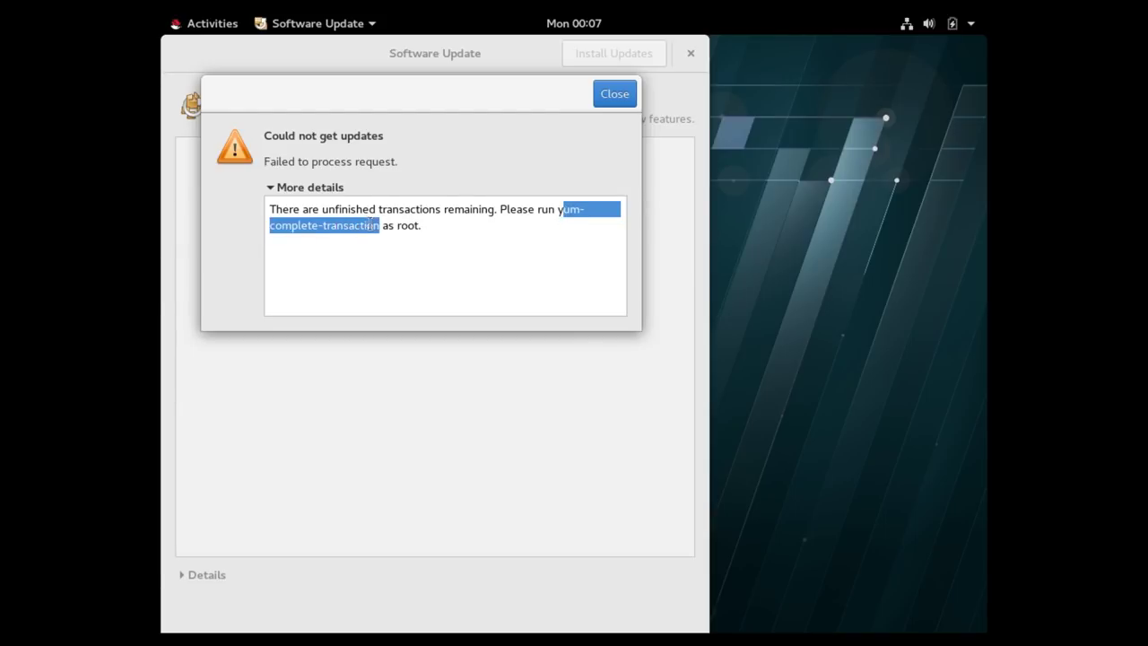
right_click(348, 224)
left_click(374, 257)
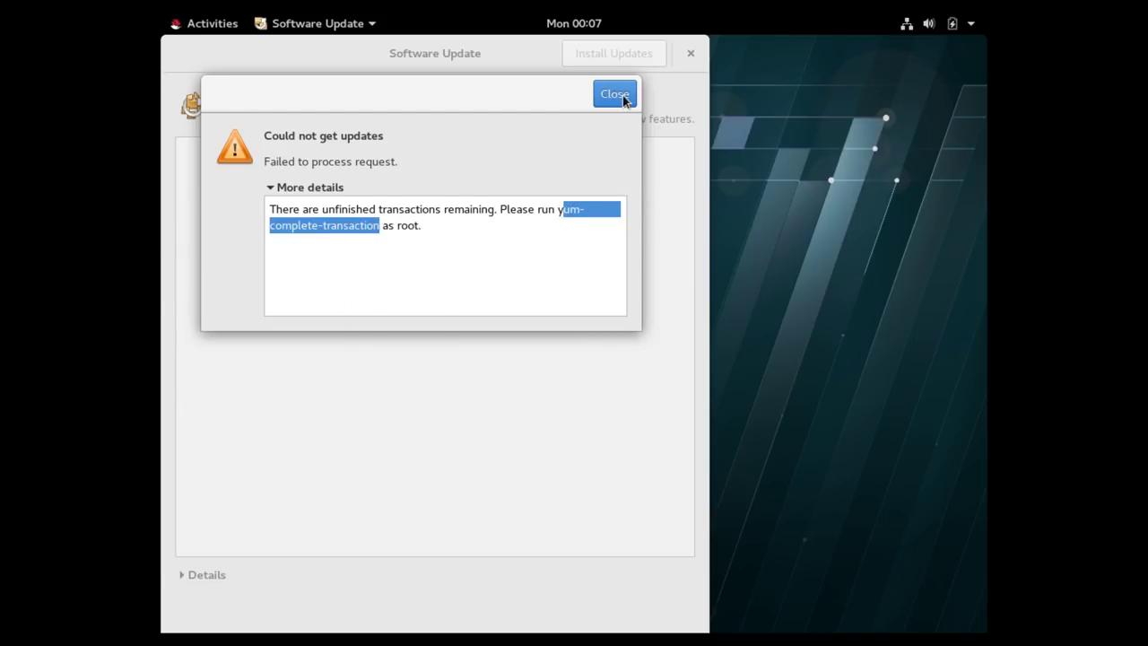
left_click(616, 95)
left_click(691, 55)
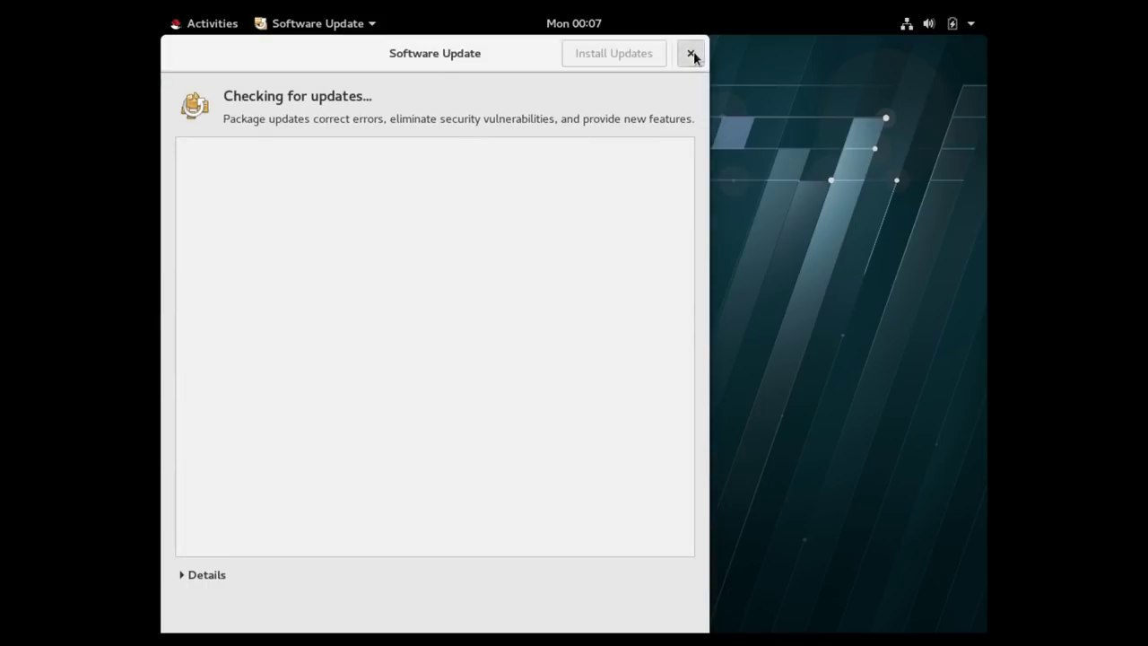
Launch the Software package browser from the app grid and cancel its queued task.
left_click(211, 28)
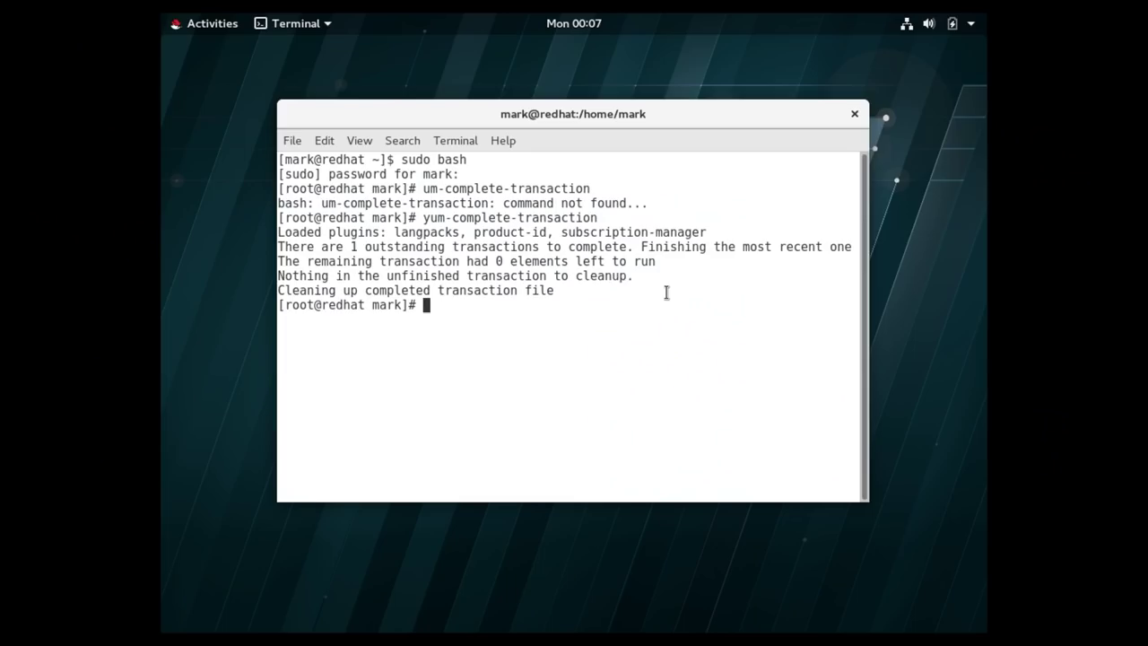
left_click(199, 30)
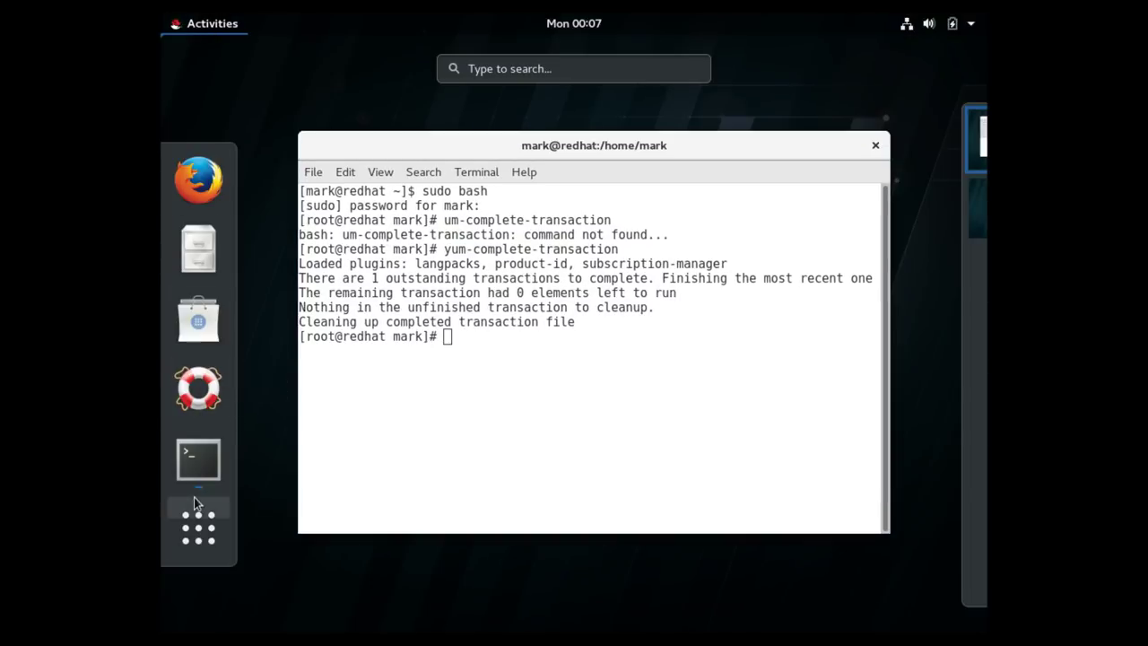
left_click(199, 529)
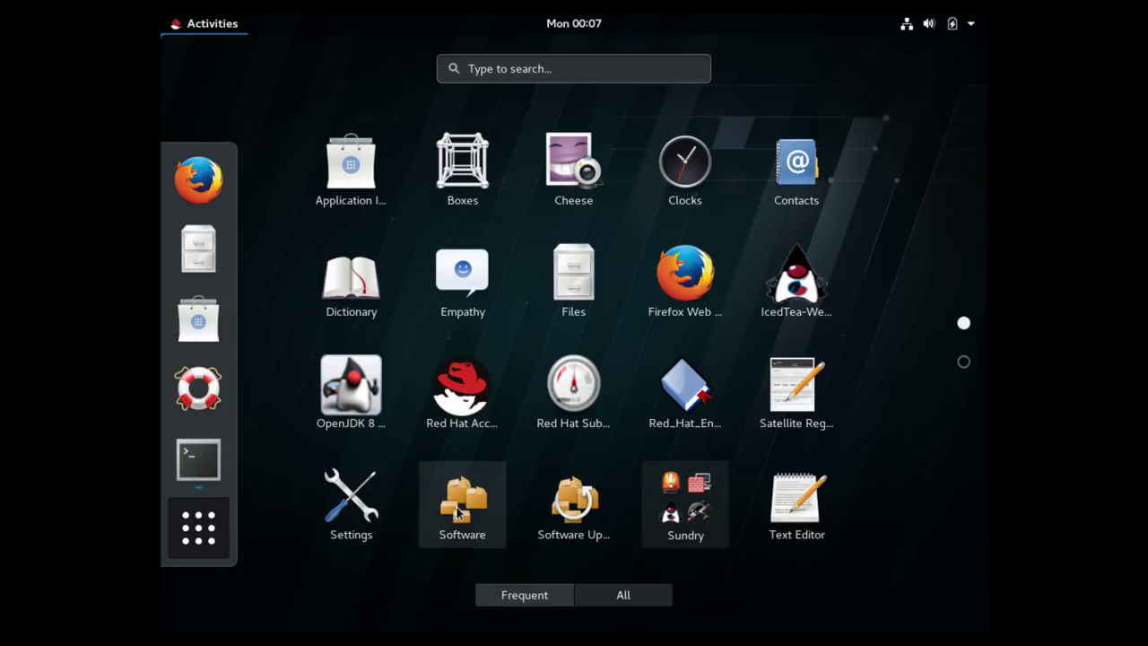
left_click(452, 511)
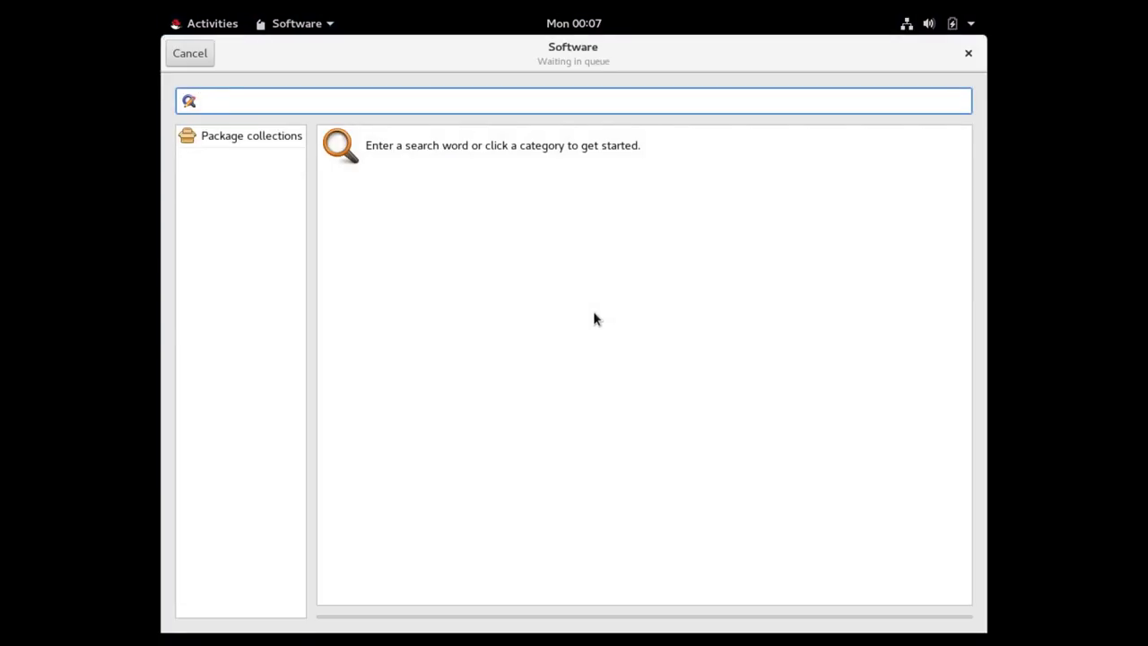
left_click(187, 54)
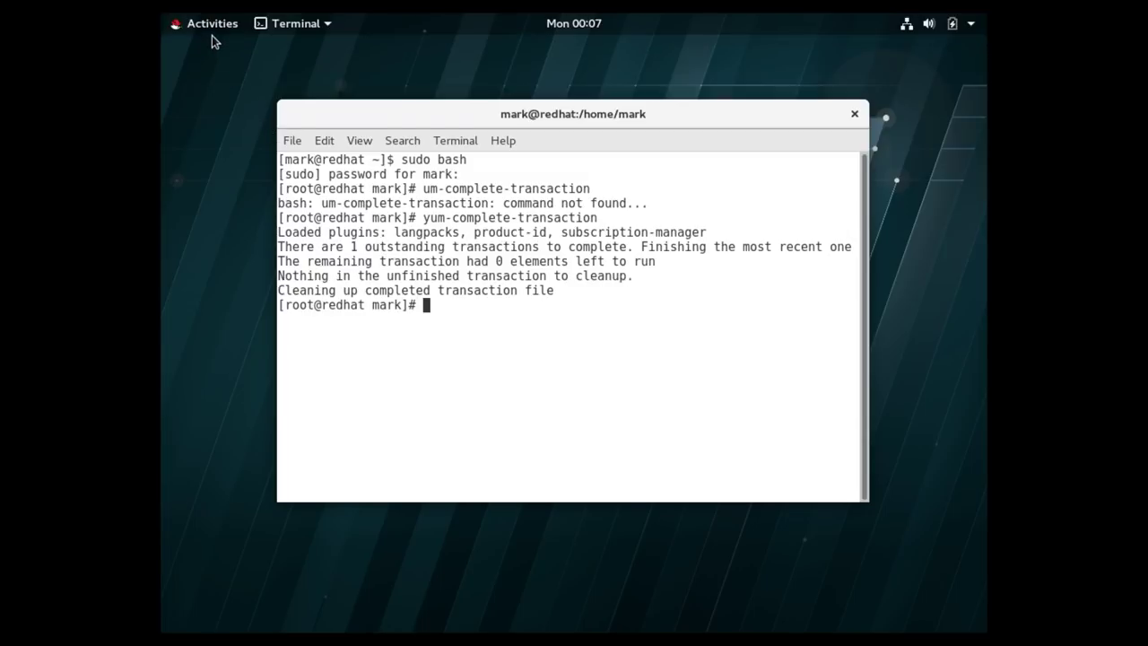
Open Red Hat Subscription Manager with the root password, review both RHEL 7.5 subscriptions, then close it.
left_click(212, 25)
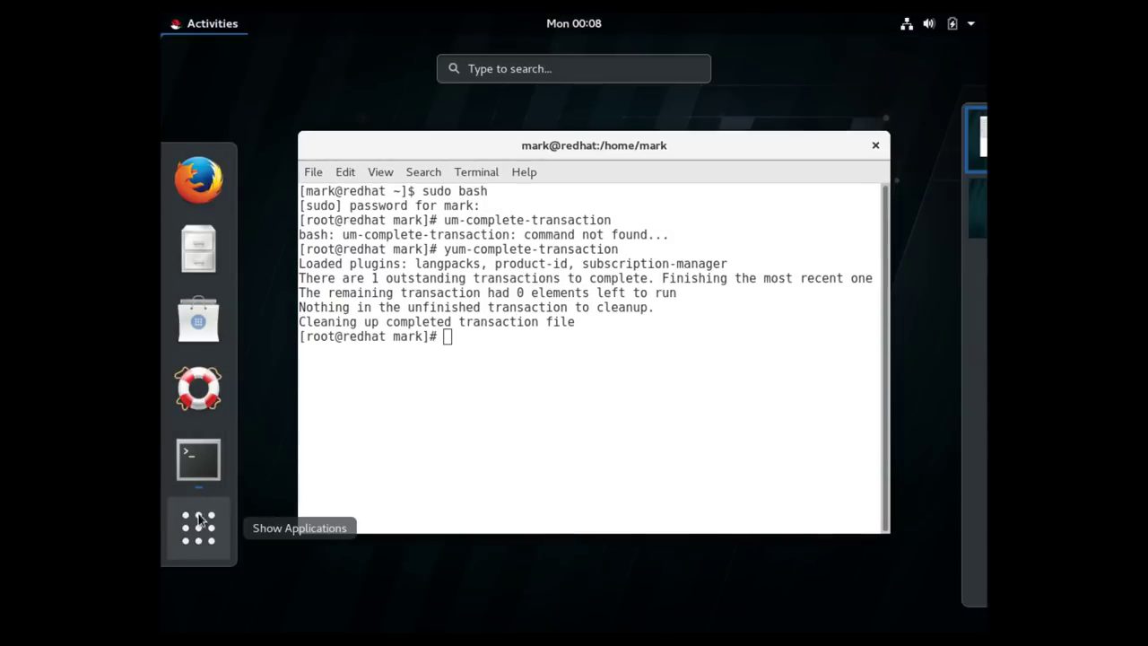
key("super+a")
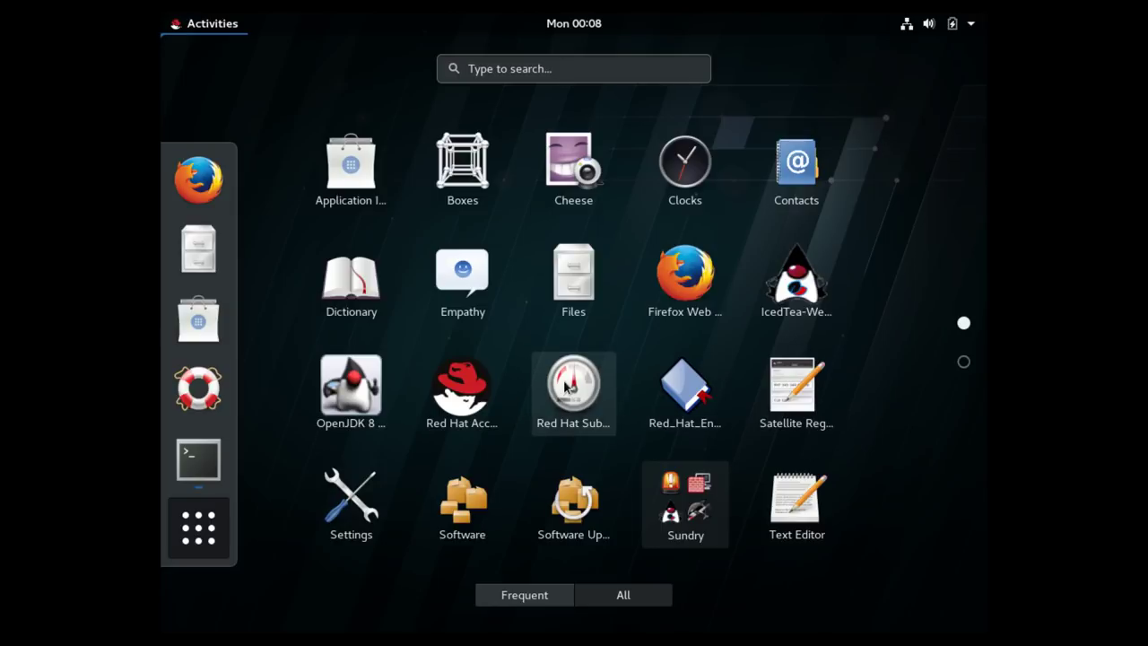
key("Escape")
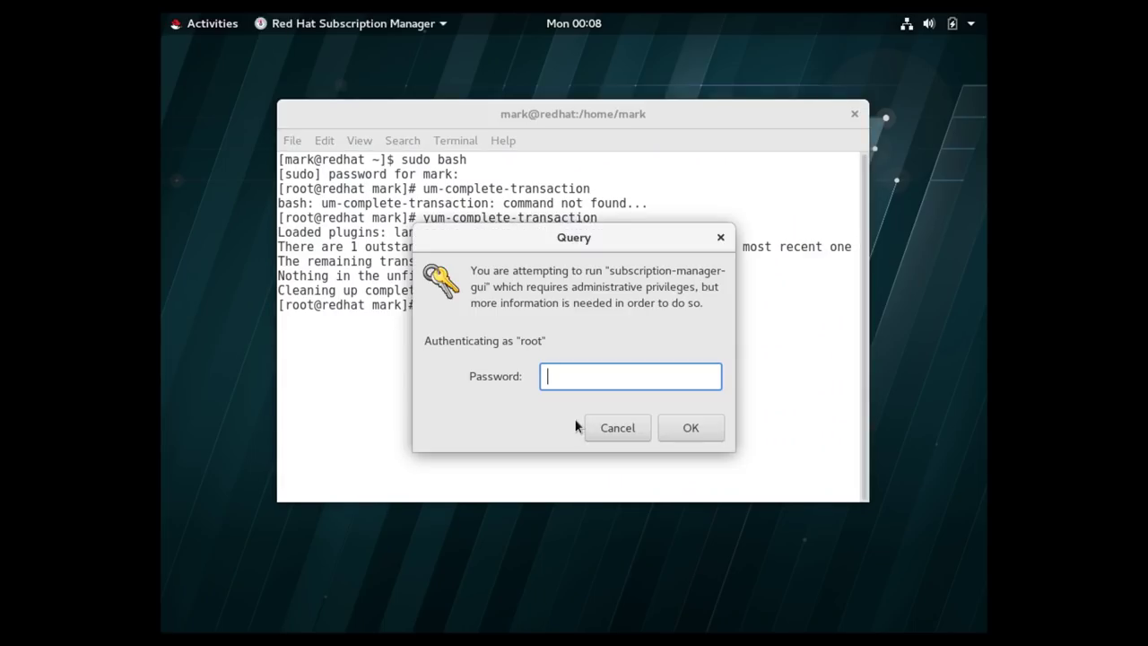
type("*******")
key("Return")
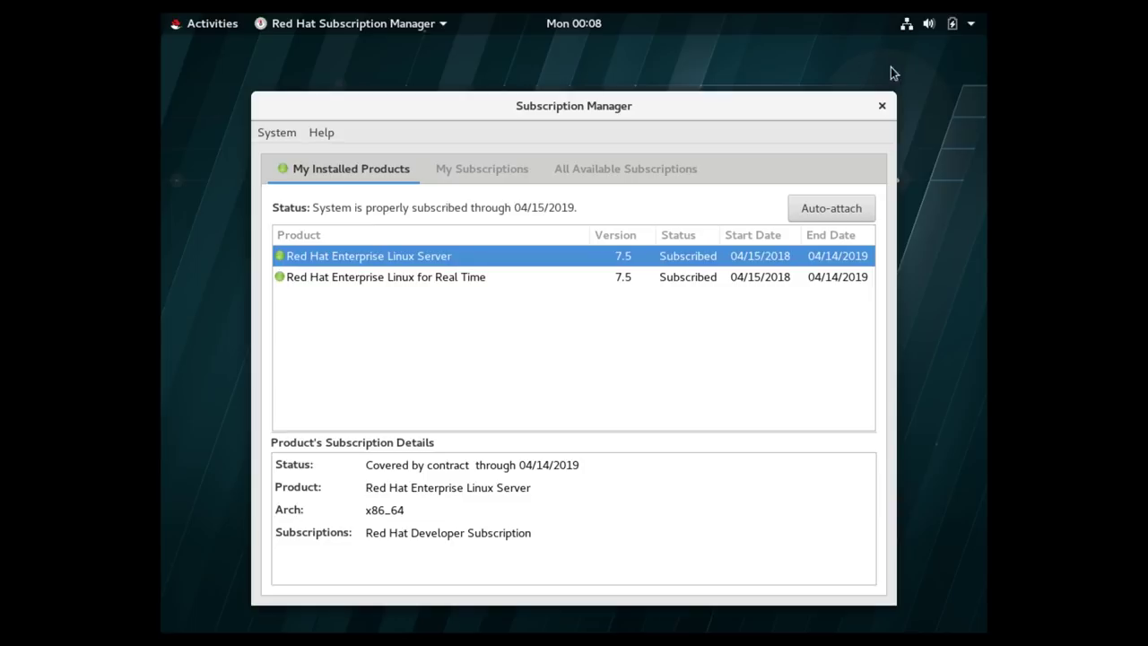
left_click(882, 108)
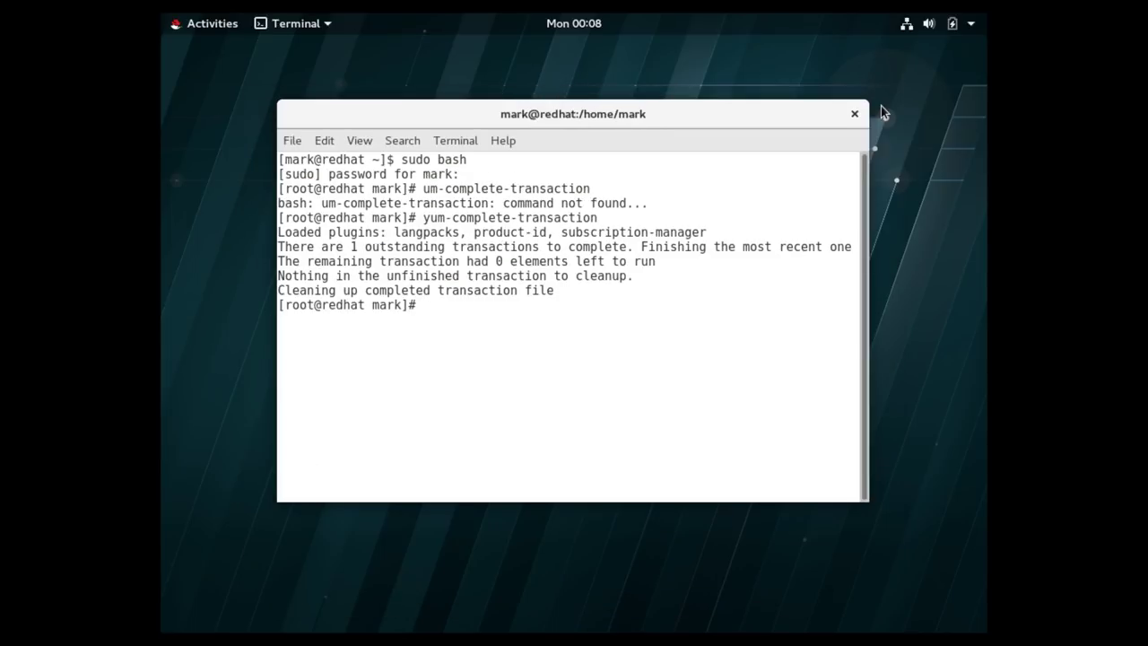
left_click(213, 25)
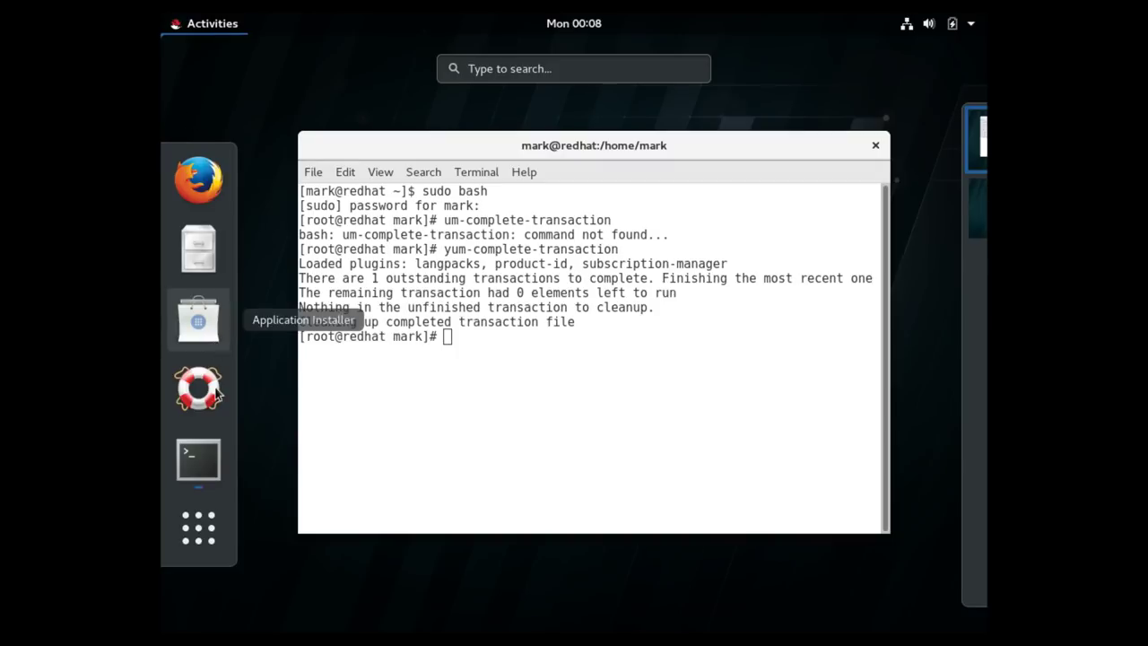
left_click(198, 527)
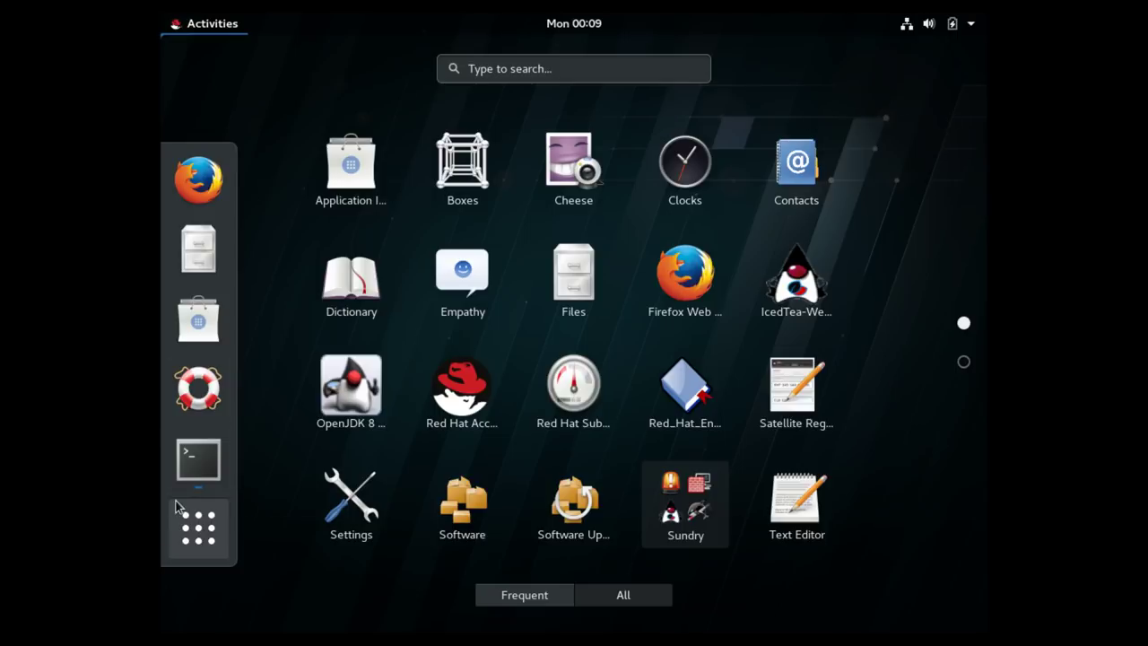
left_click(221, 549)
left_click(549, 395)
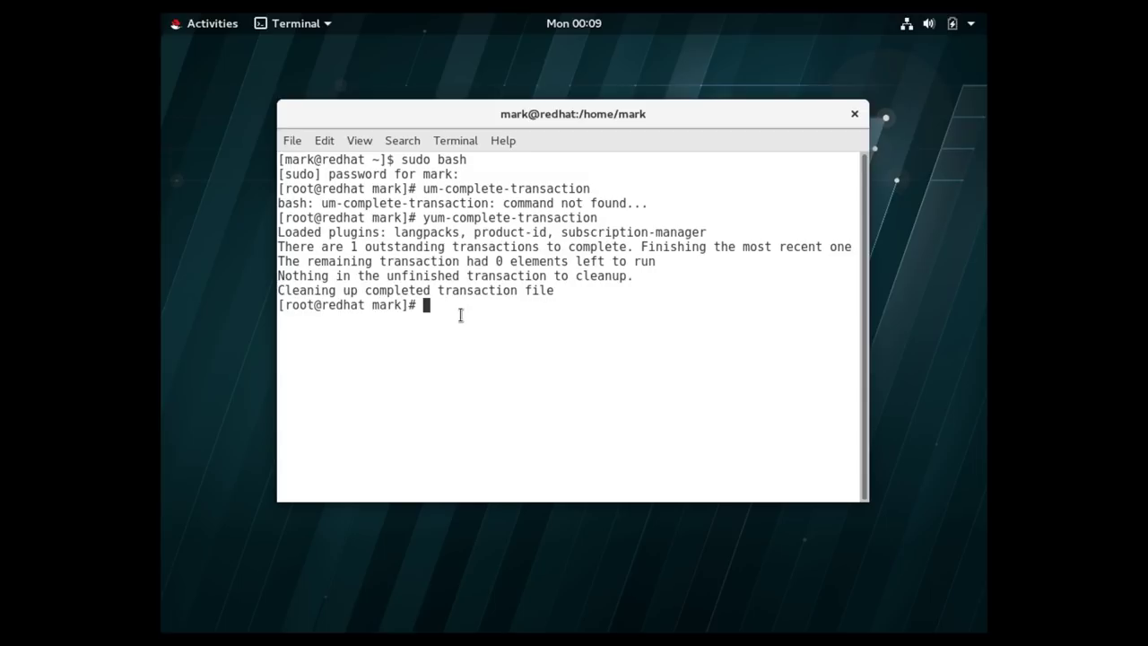
Run netstat -an | more and page through the full socket listing.
type("netstat -an | more")
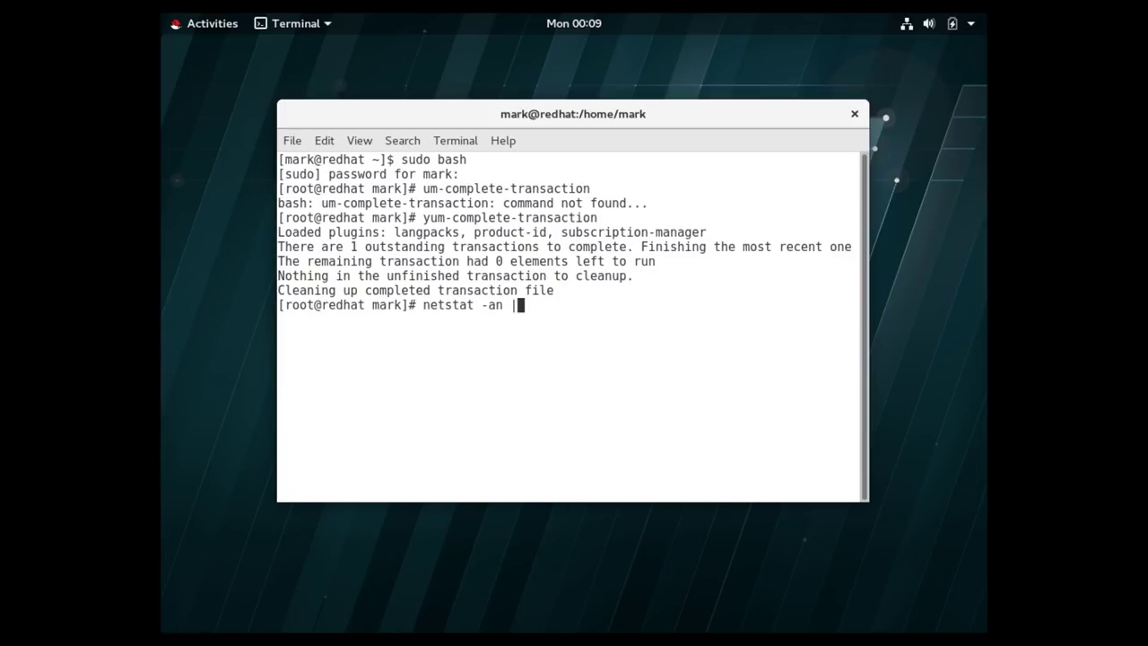
key("Return")
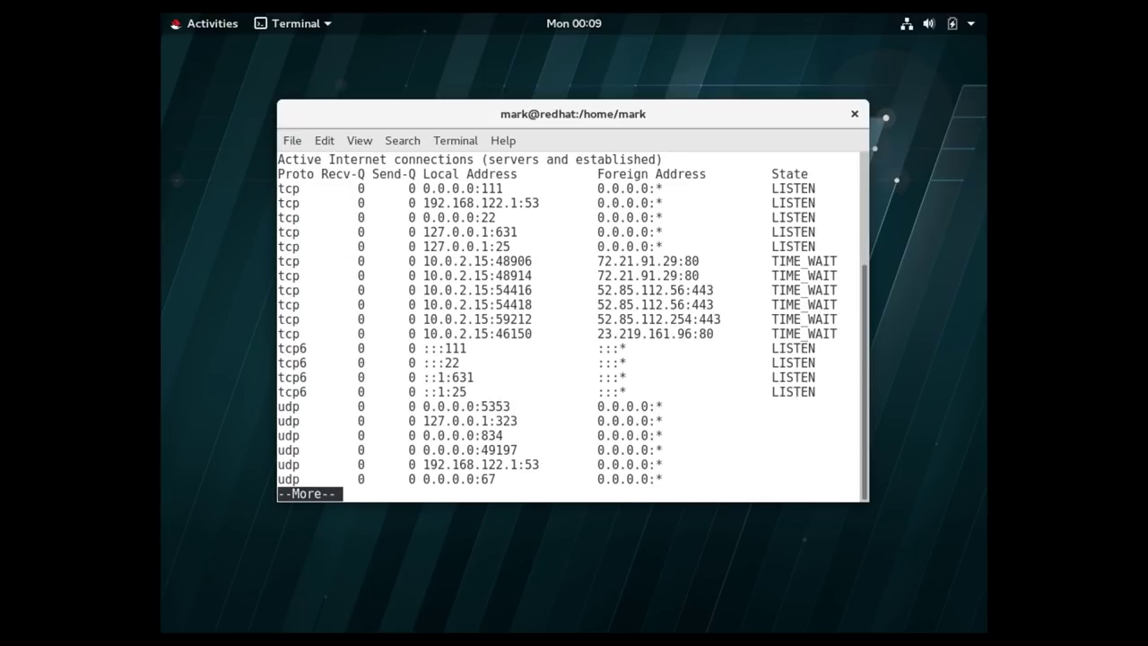
key("space")
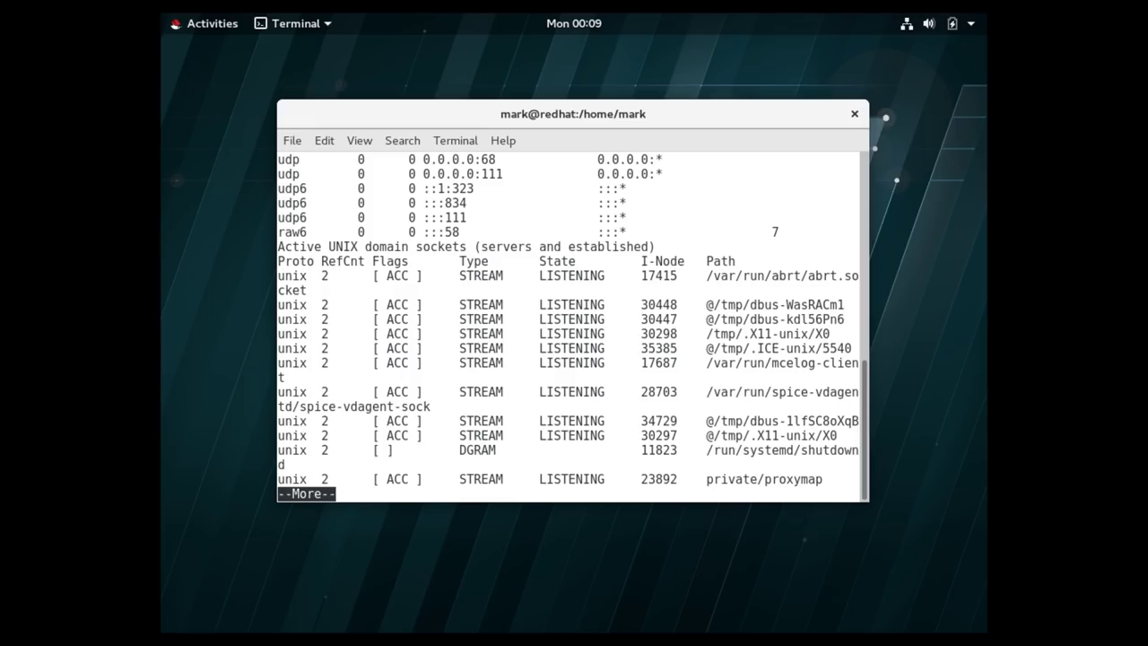
key("space")
key("space")
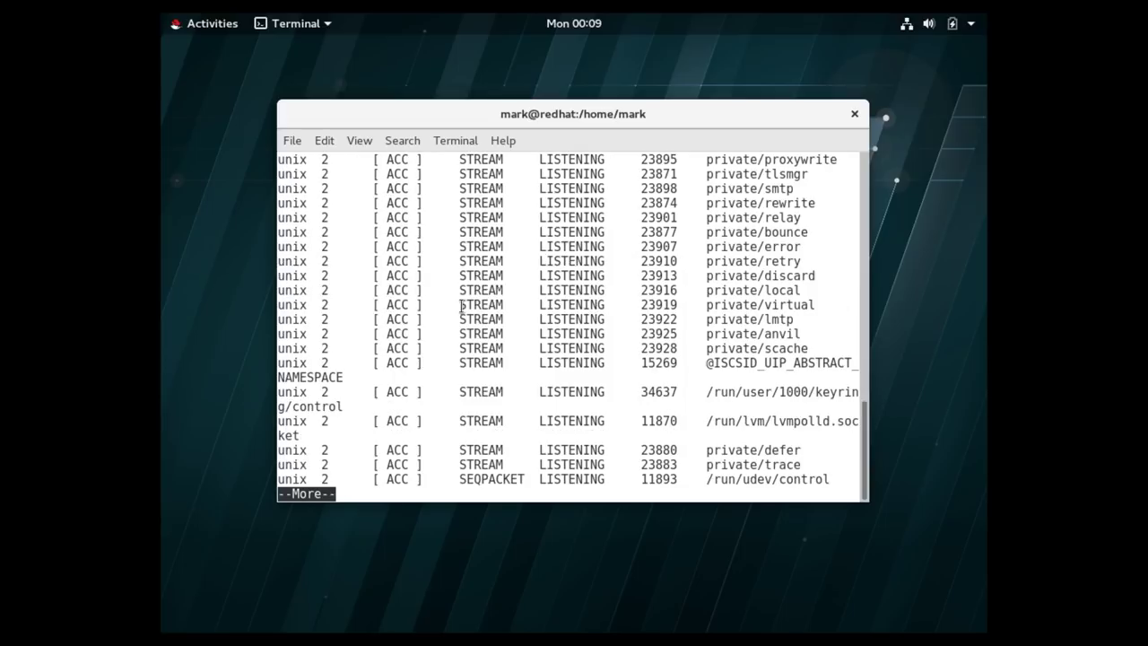
key("space")
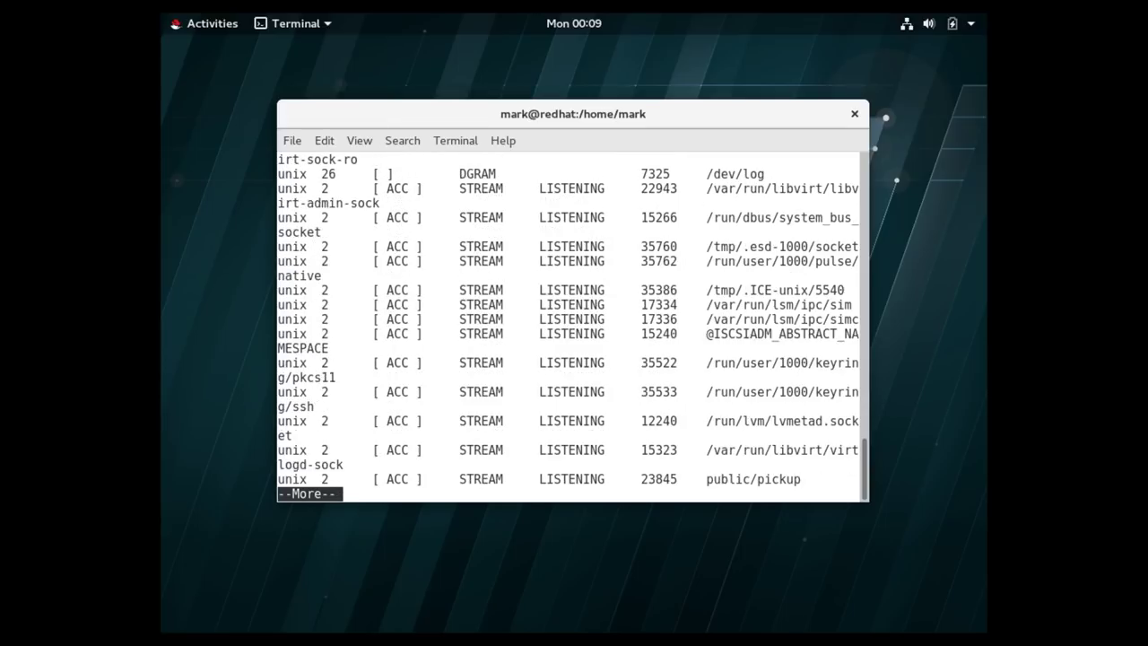
key("space")
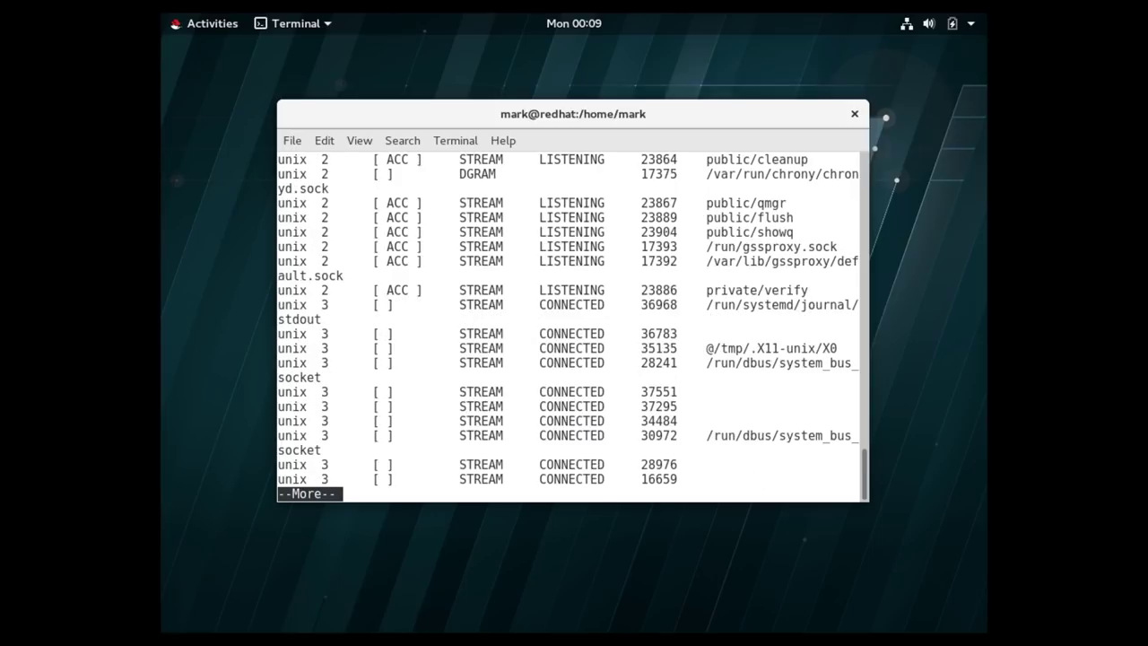
key("space")
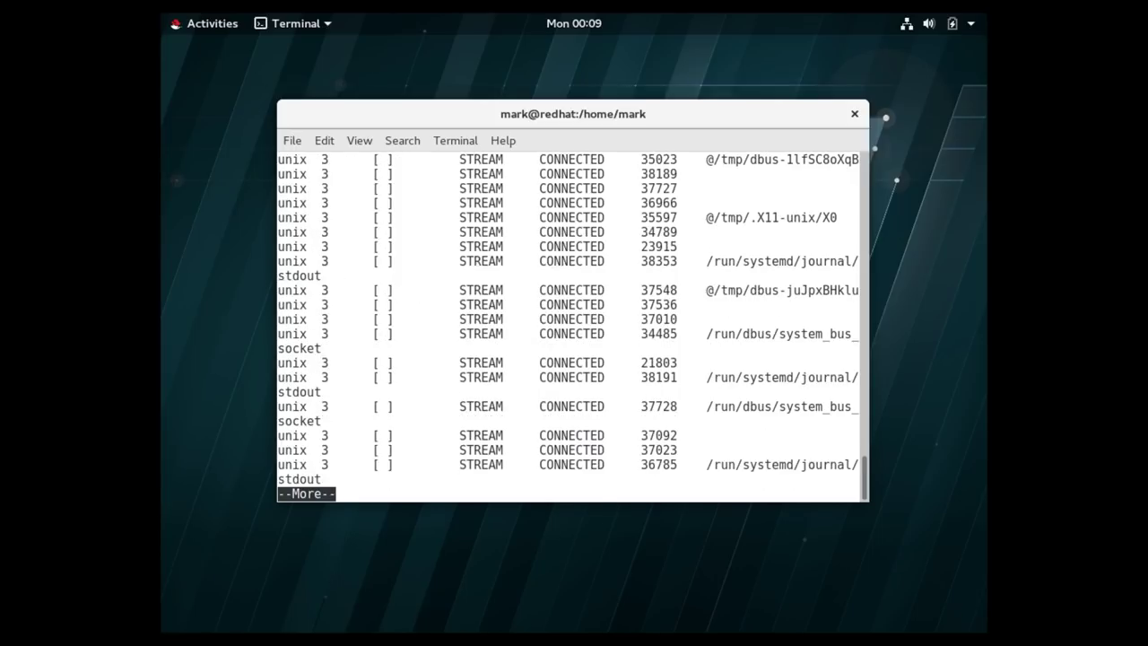
key("space")
key("space")
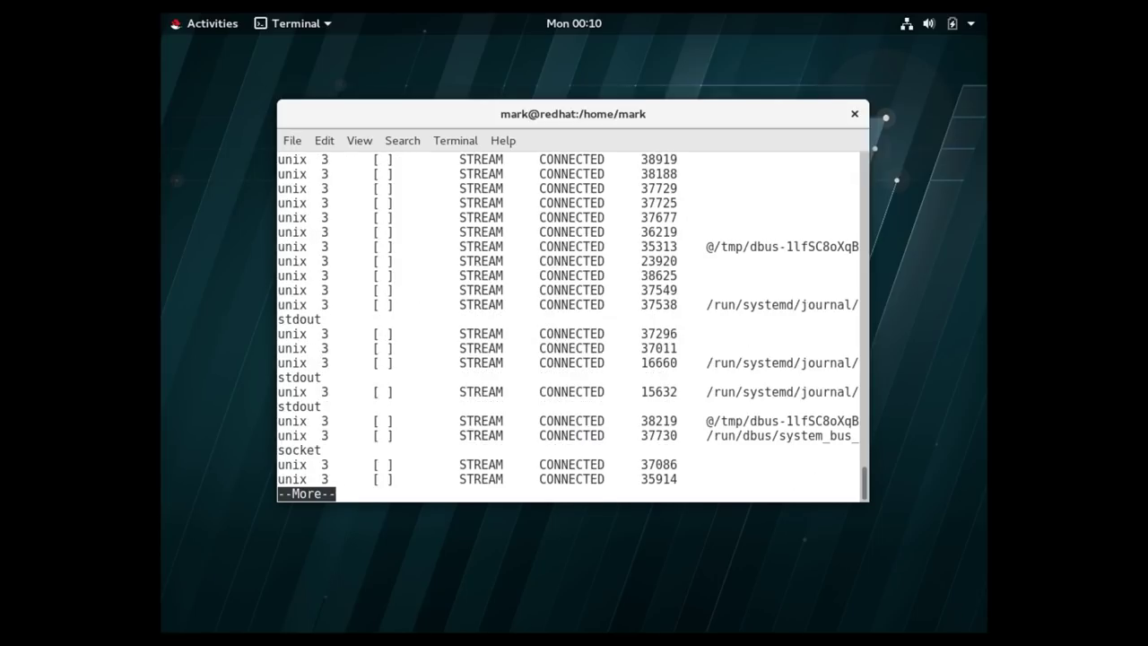
key("space")
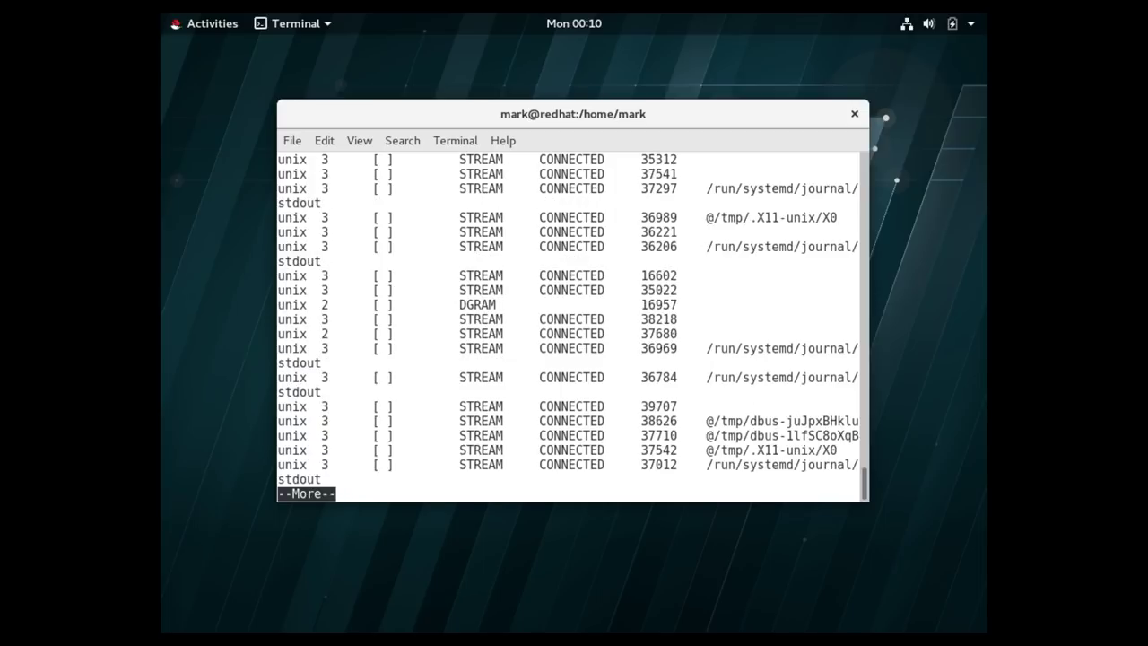
key("space")
key("space")
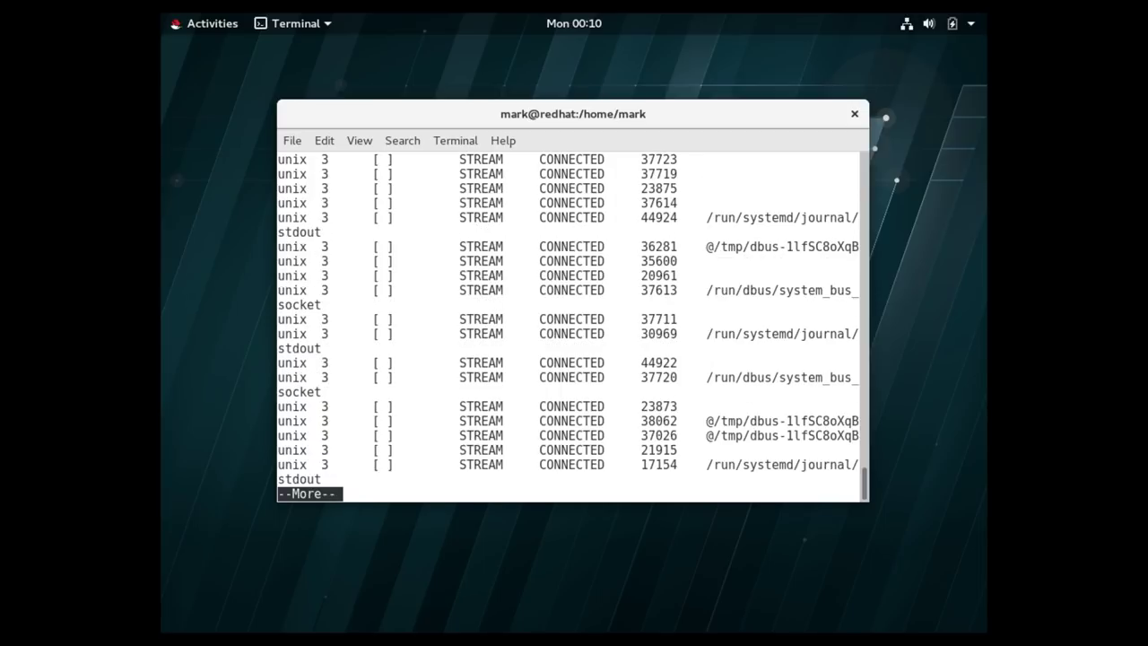
key("space")
key("space")
key("space")
key("space")
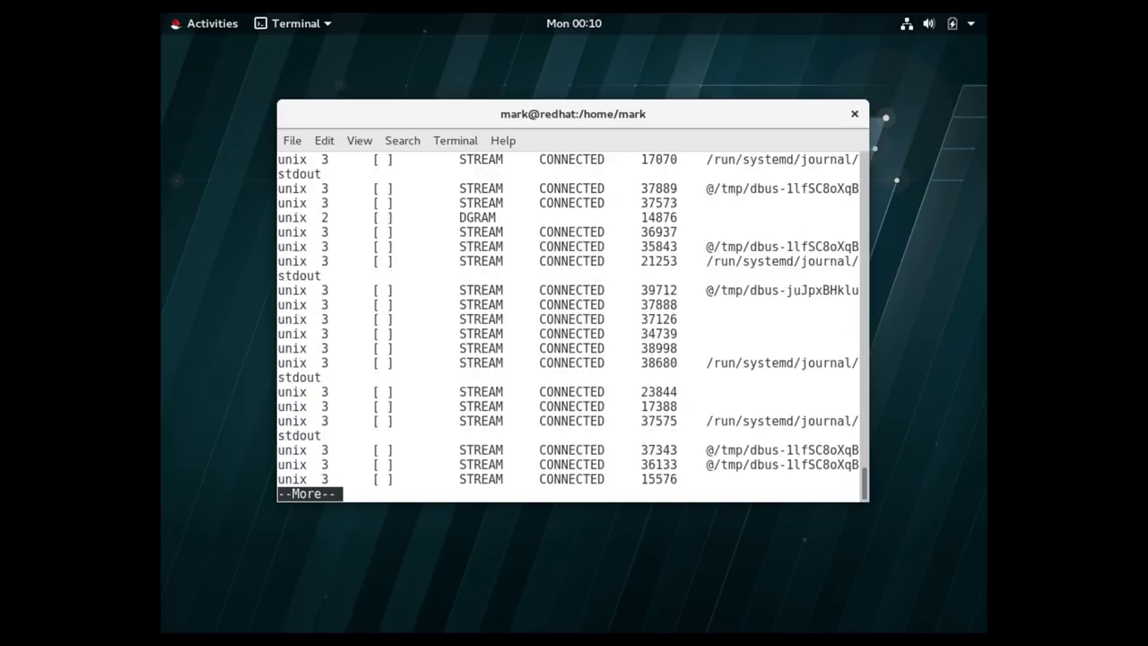
key("space")
key("space")
key("space")
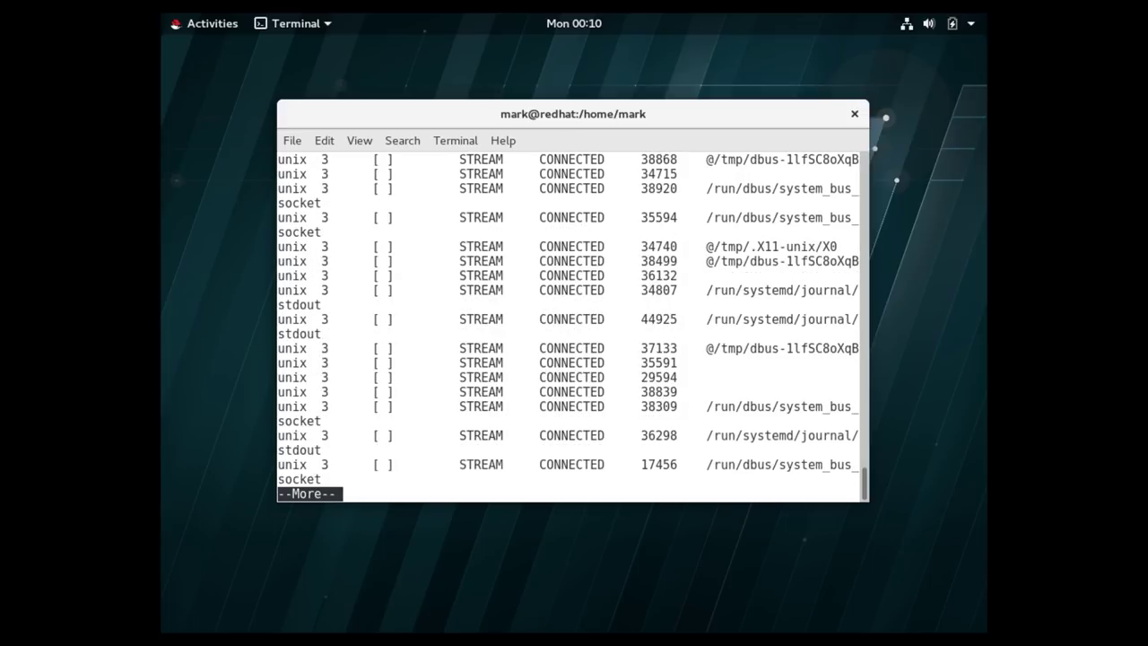
key("space")
key("space")
key("space")
key("space")
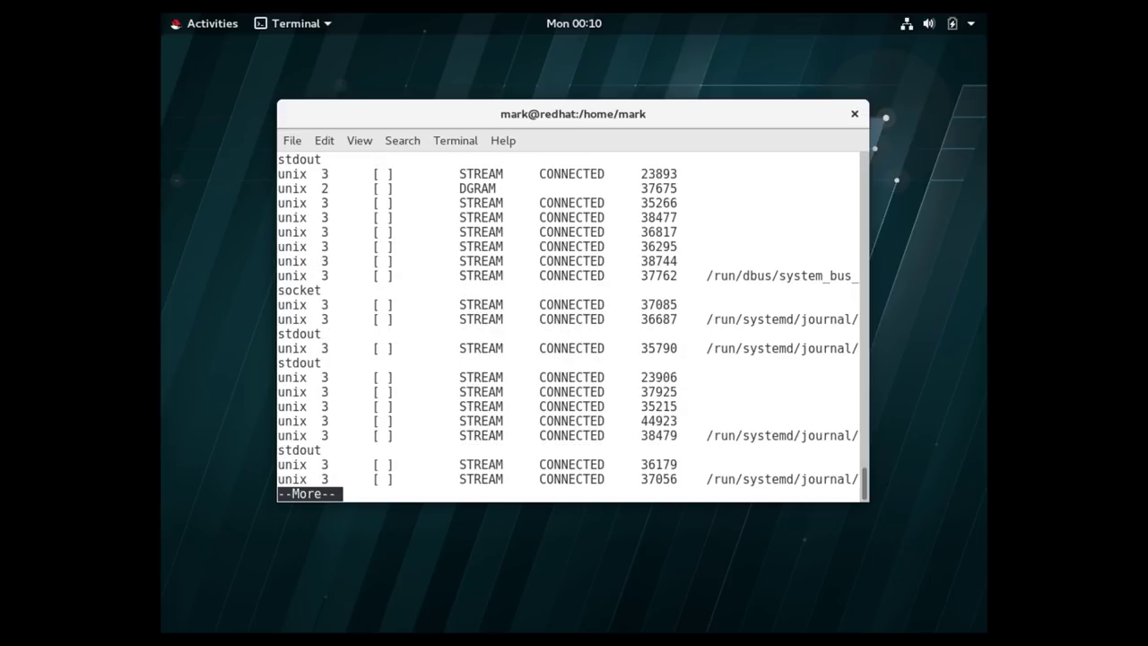
key("space")
key("space")
key("space")
key("space")
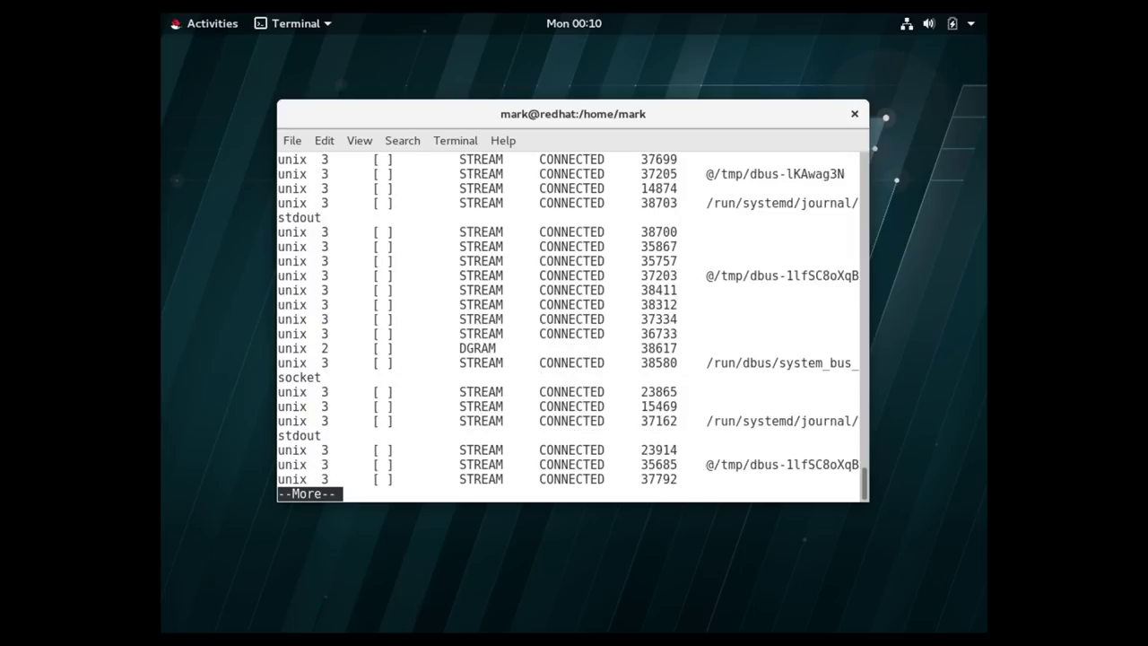
key("space")
key("space")
key("space")
key("space")
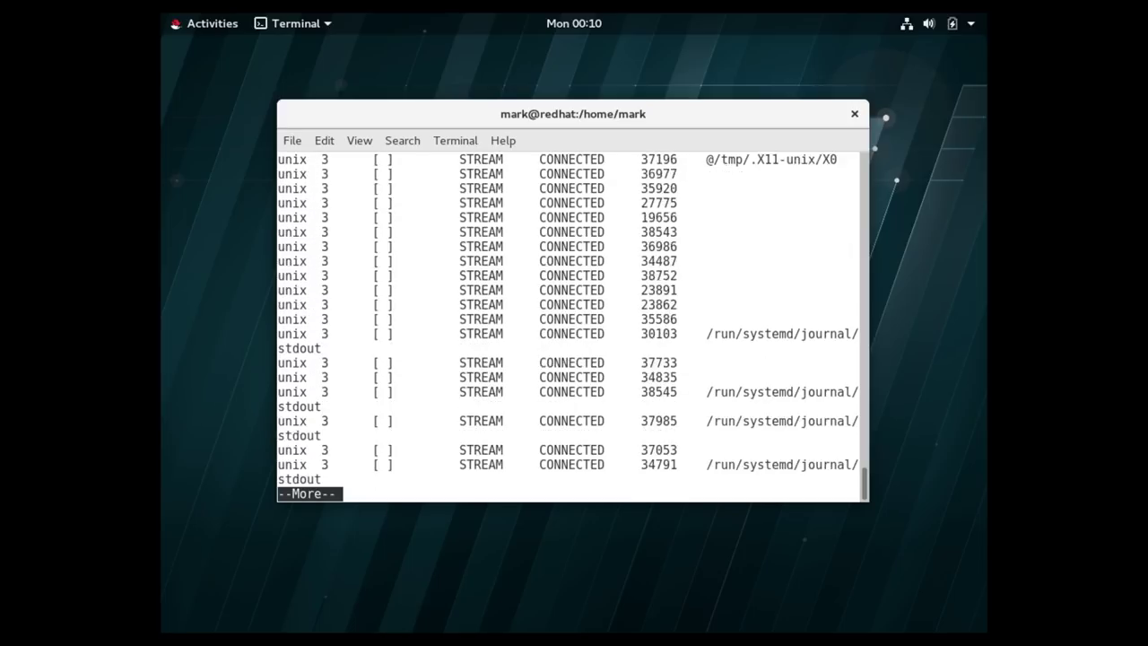
key("space")
key("space")
key("space")
key("space")
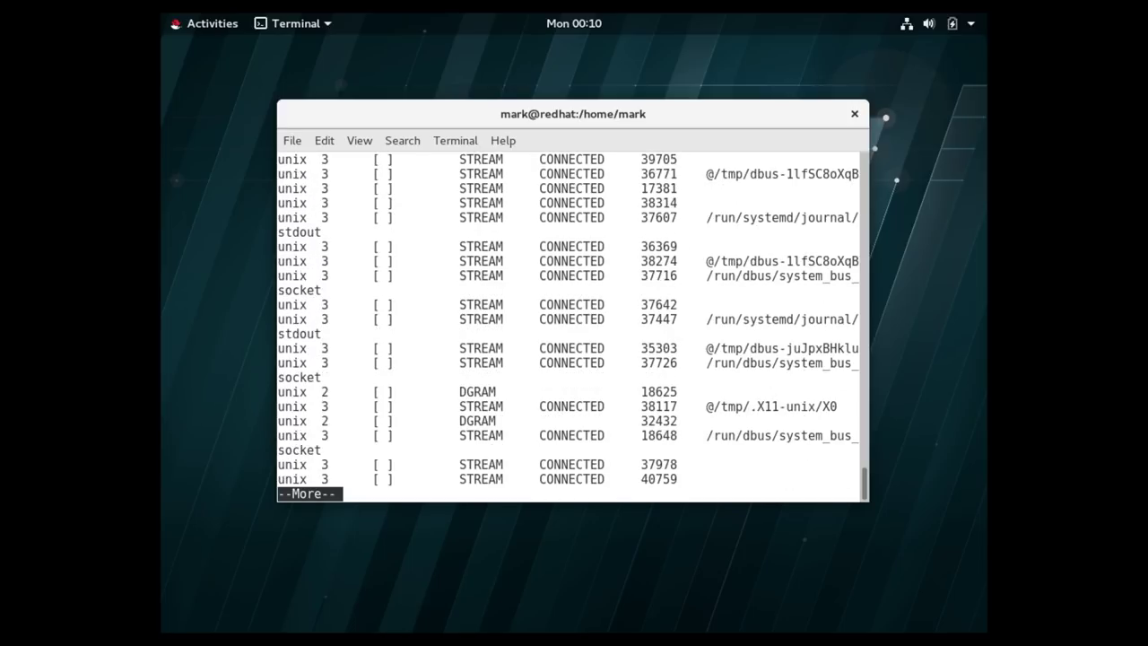
Back at the prompt, enter init 3 without running it yet.
key("space")
key("BackSpace")
key("BackSpace")
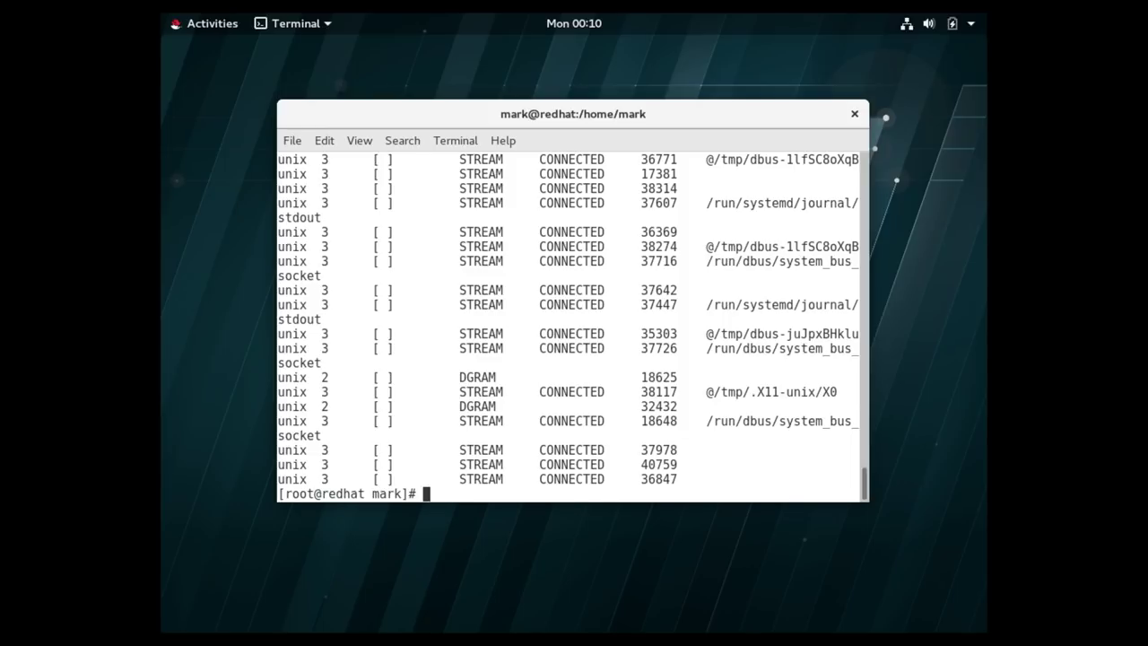
type("init 3")
Switch to text mode with init 3, log in at the console, and open a root shell with sudo bash.
key("Return")
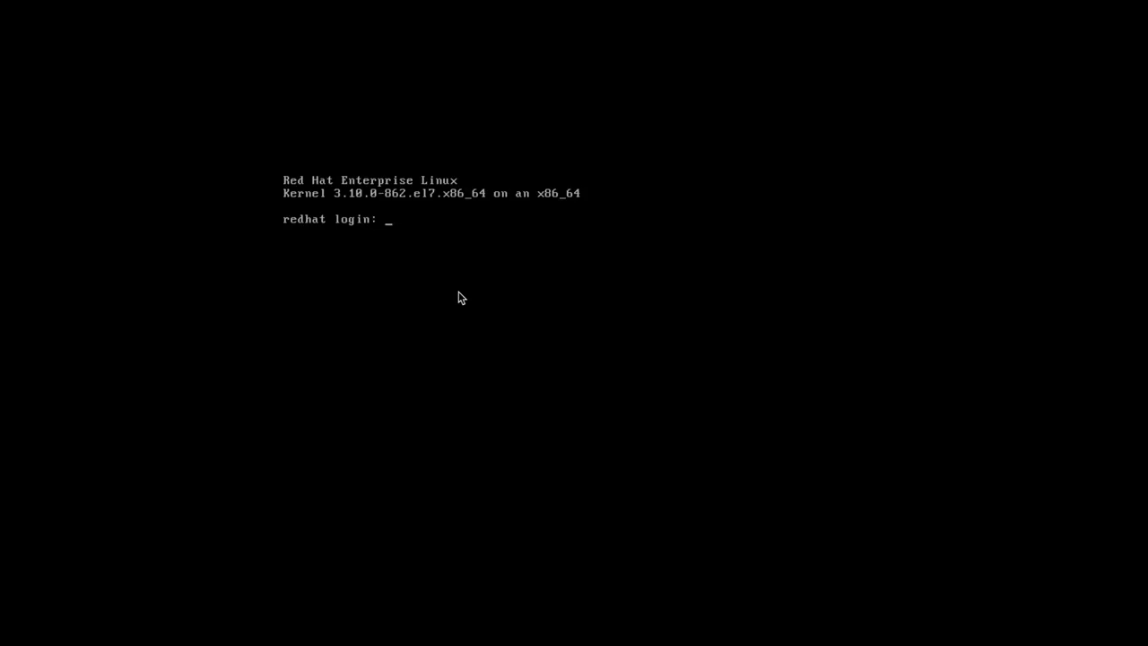
type("mark")
key("Return")
key("Return")
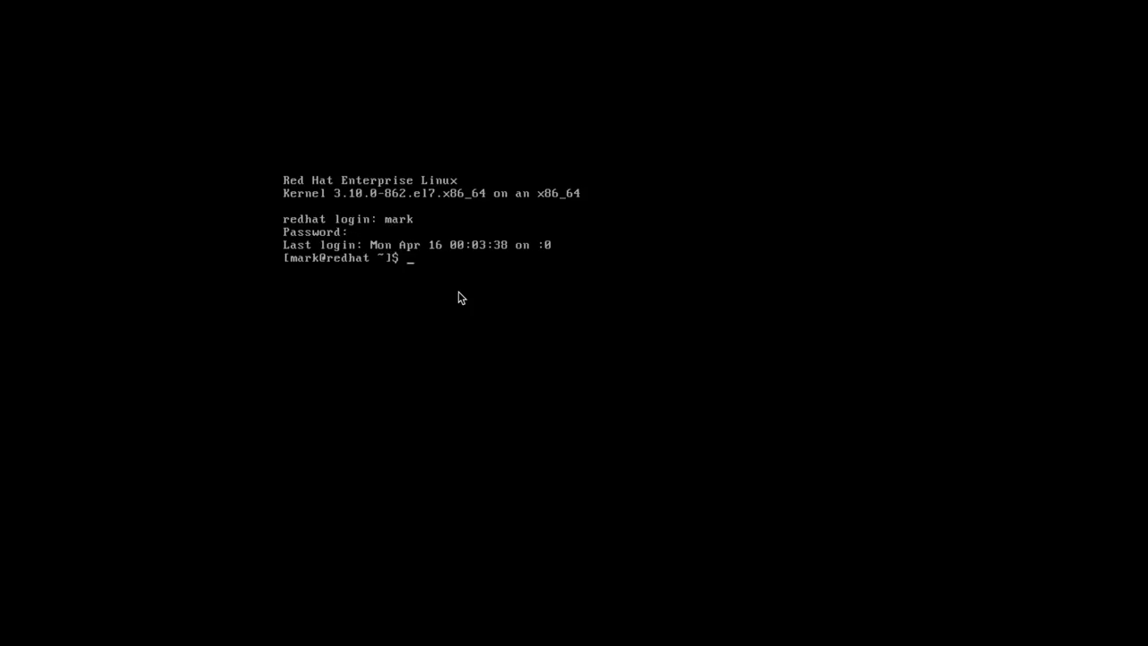
type("sudo bash")
key("Return")
key("Return")
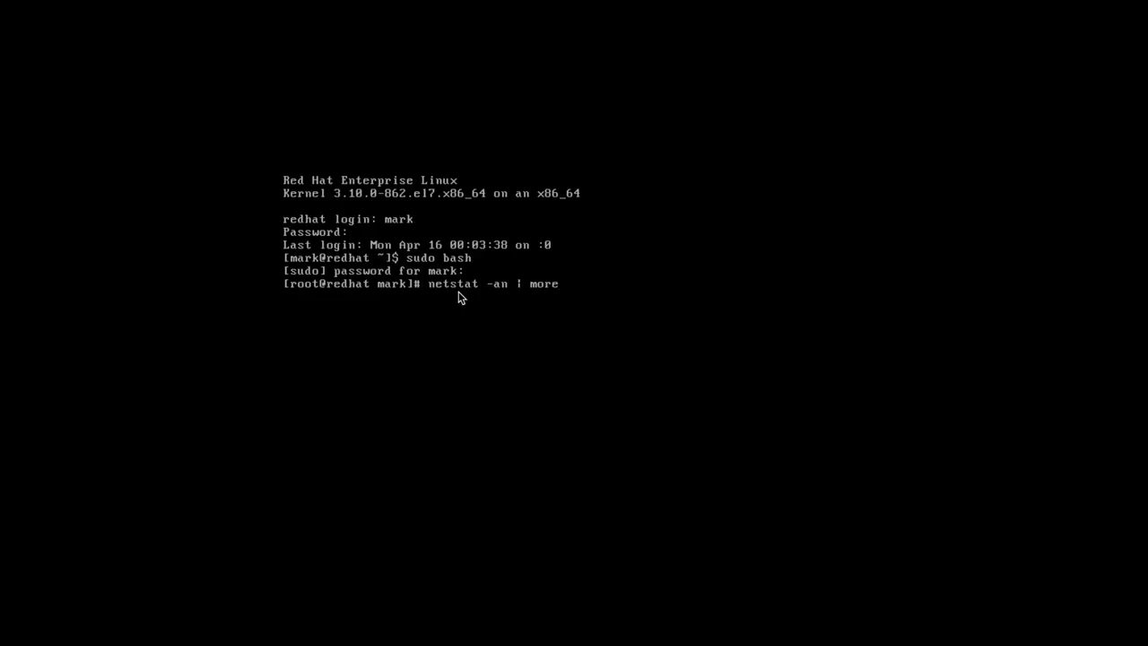
Run the paged netstat listing to its end, then return to graphical mode with init 5.
key("Return")
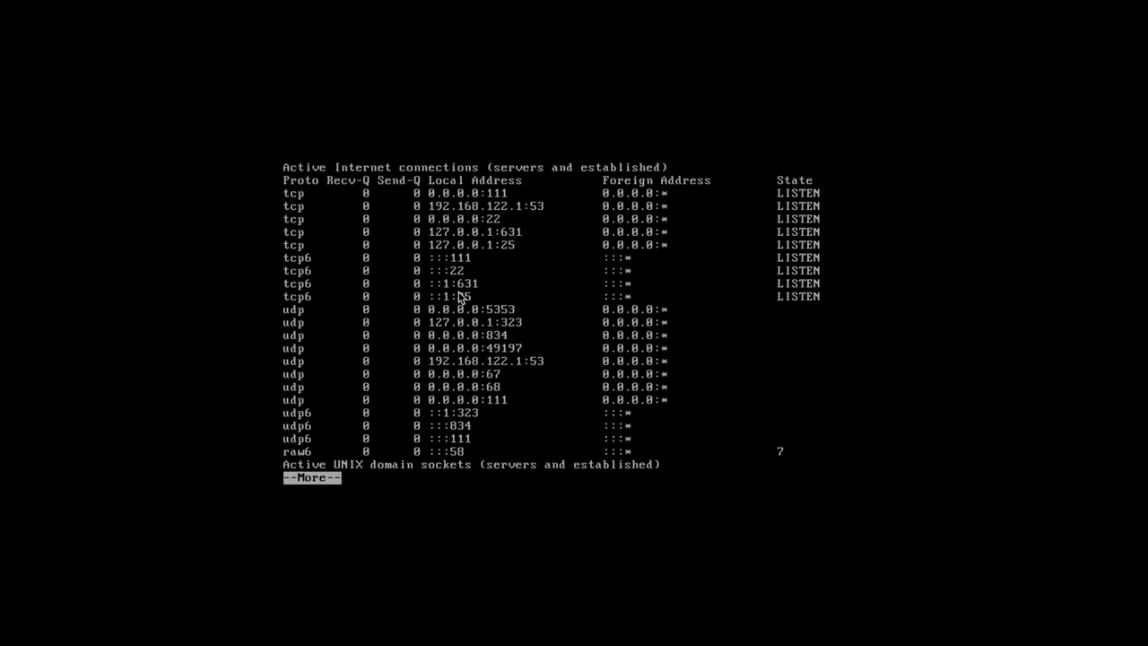
key("space")
key("space")
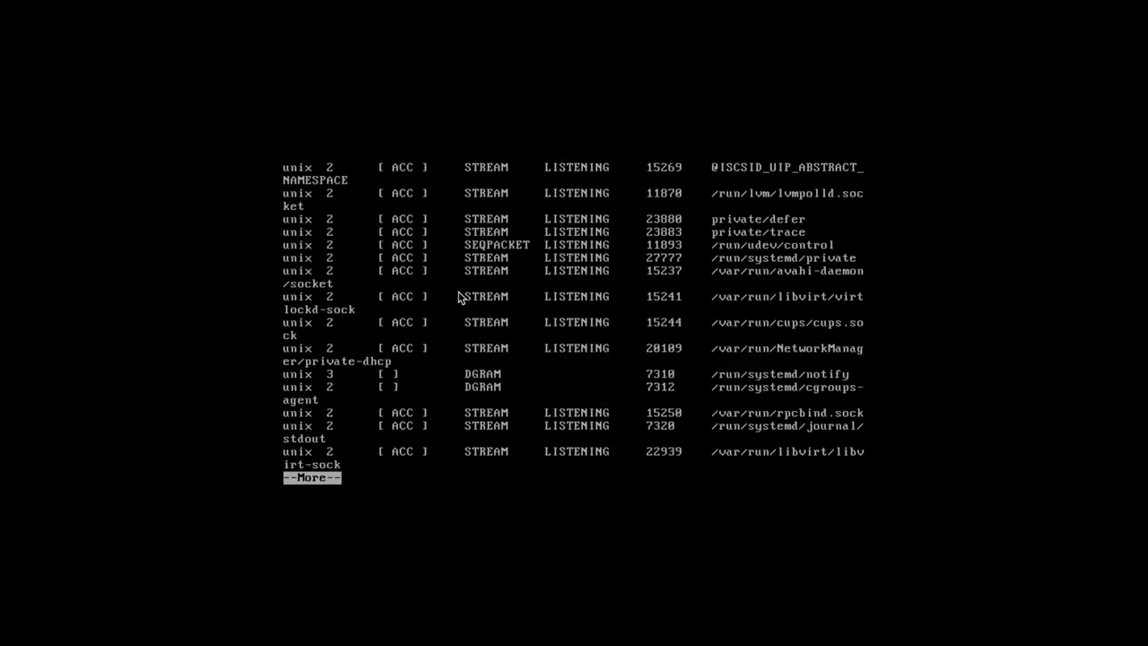
key("space")
key("space")
key("space")
key("space")
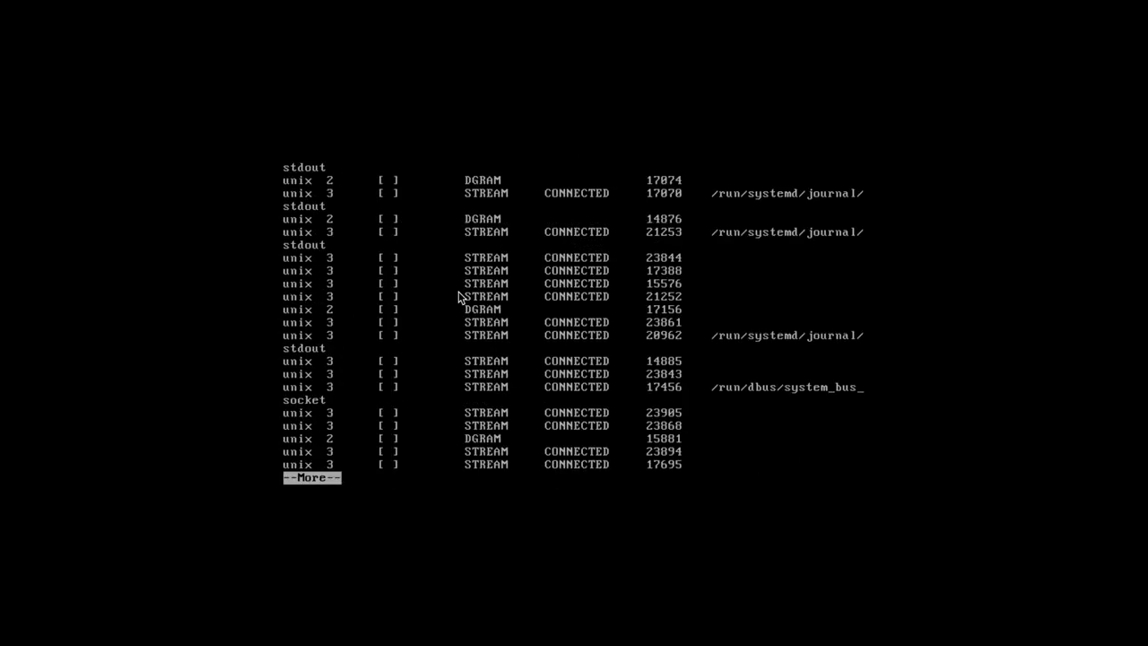
key("space")
key("space")
key("space")
key("space")
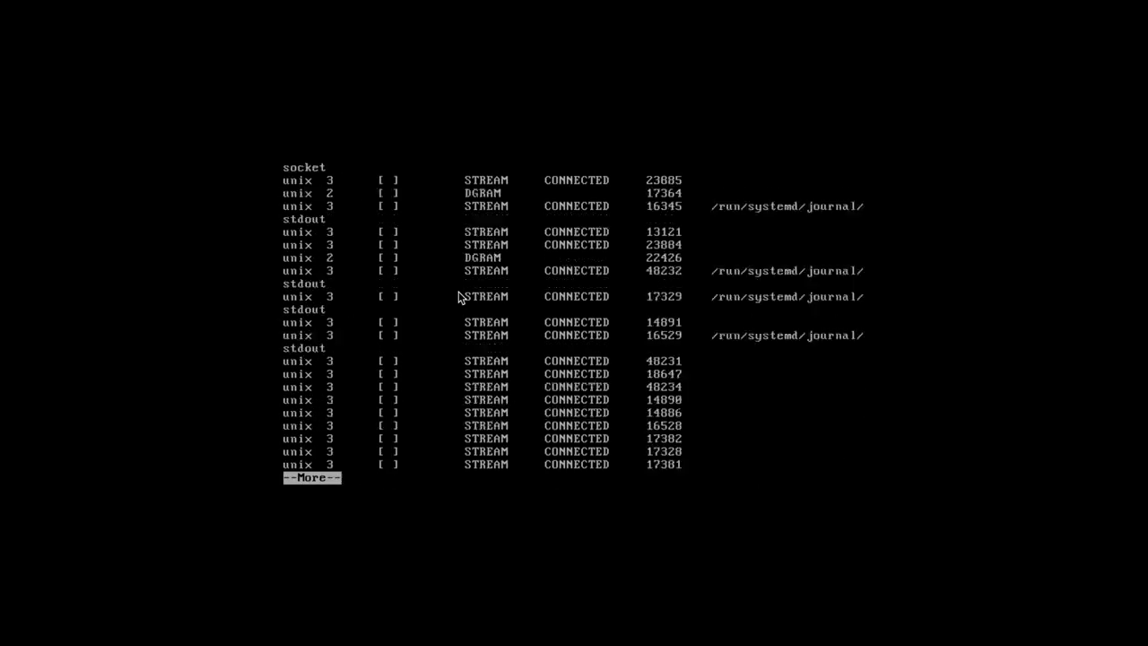
key("space")
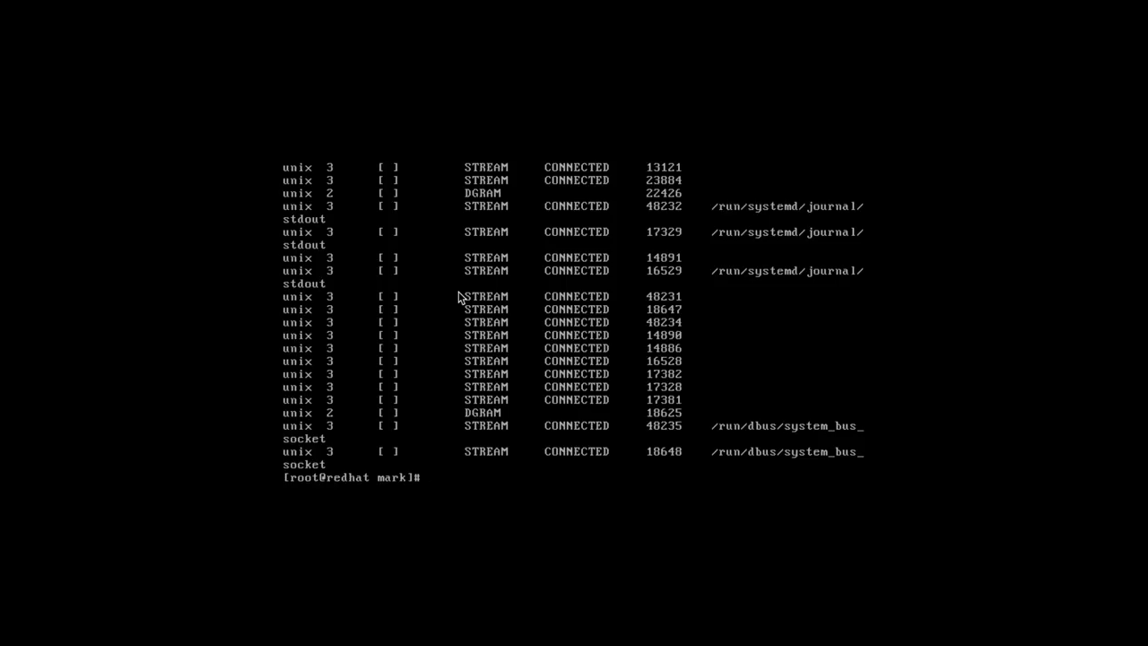
type("in")
type("5")
key("Return")
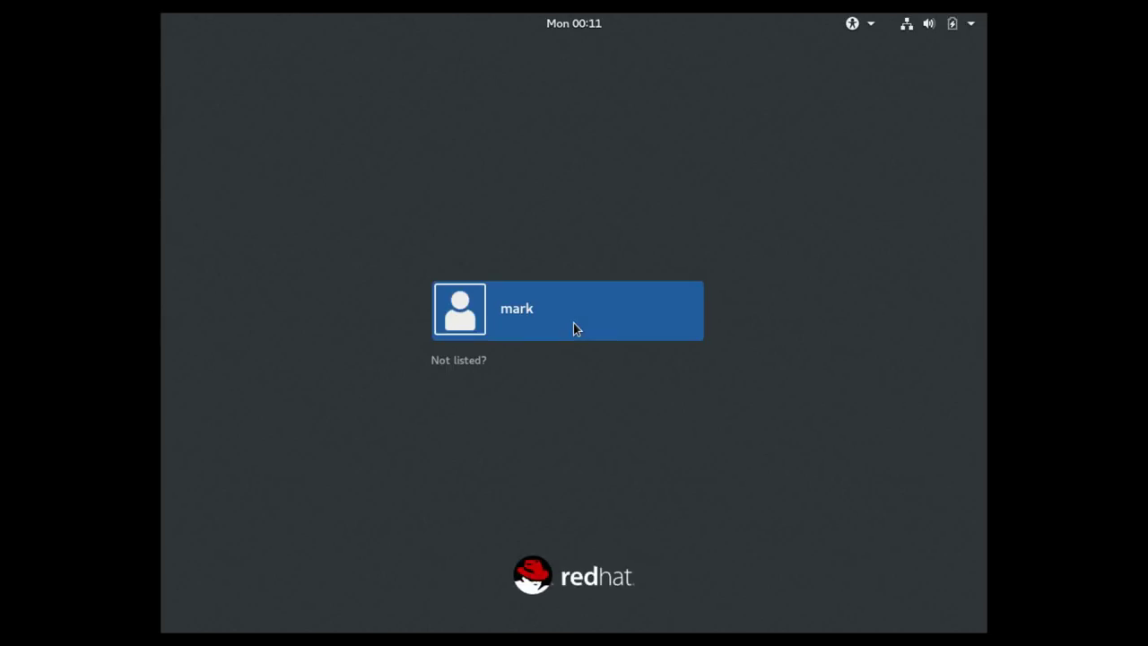
Sign in to GNOME as the listed user with the account password.
left_click(573, 323)
type("*********")
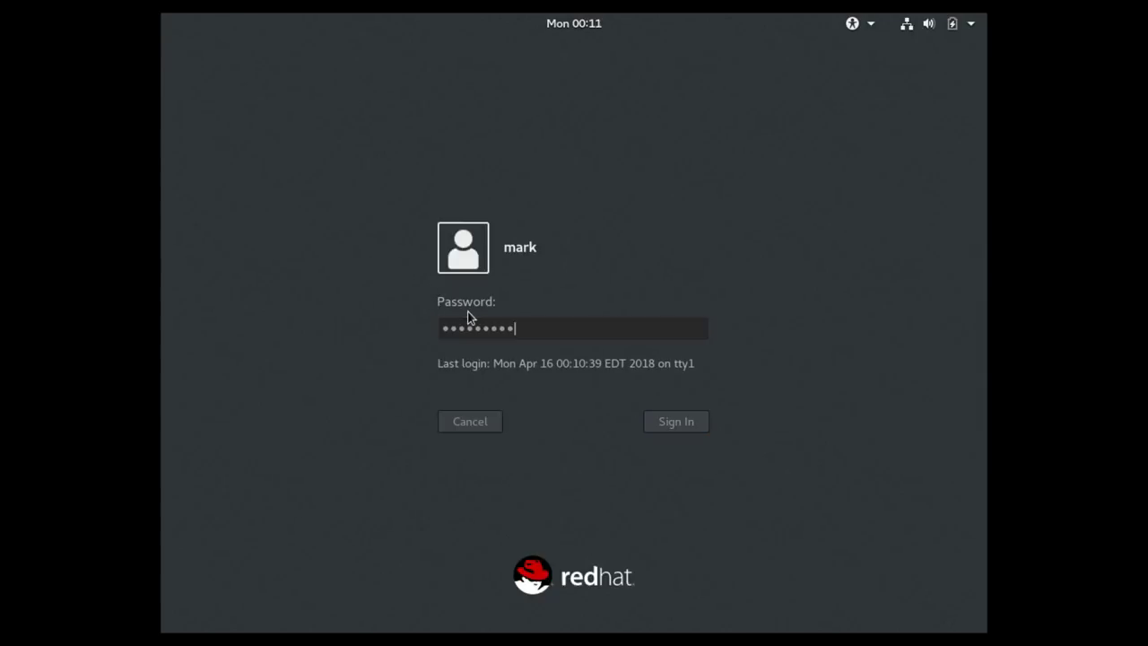
key("Return")
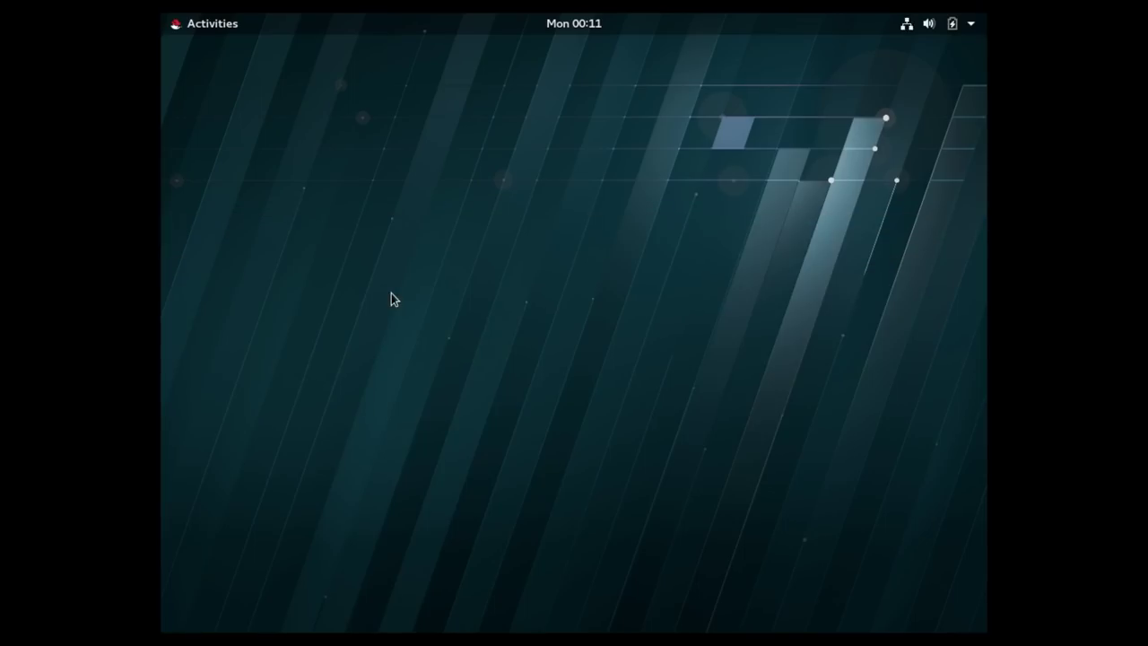
Open a new terminal and run netstat -an | more.
left_click(213, 28)
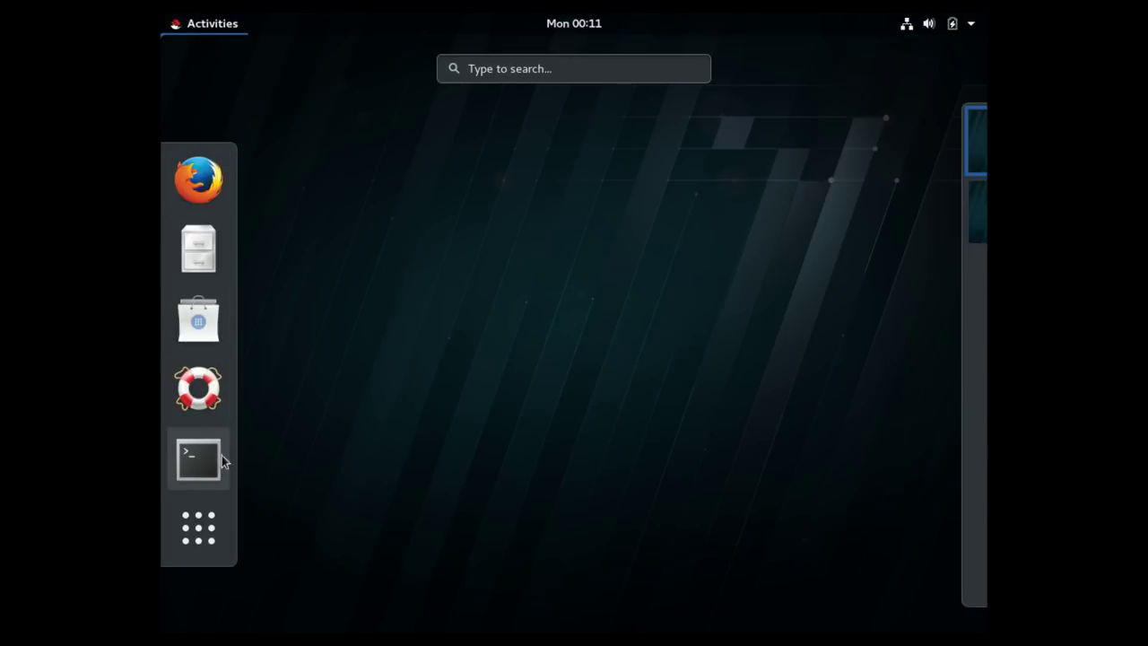
left_click(202, 475)
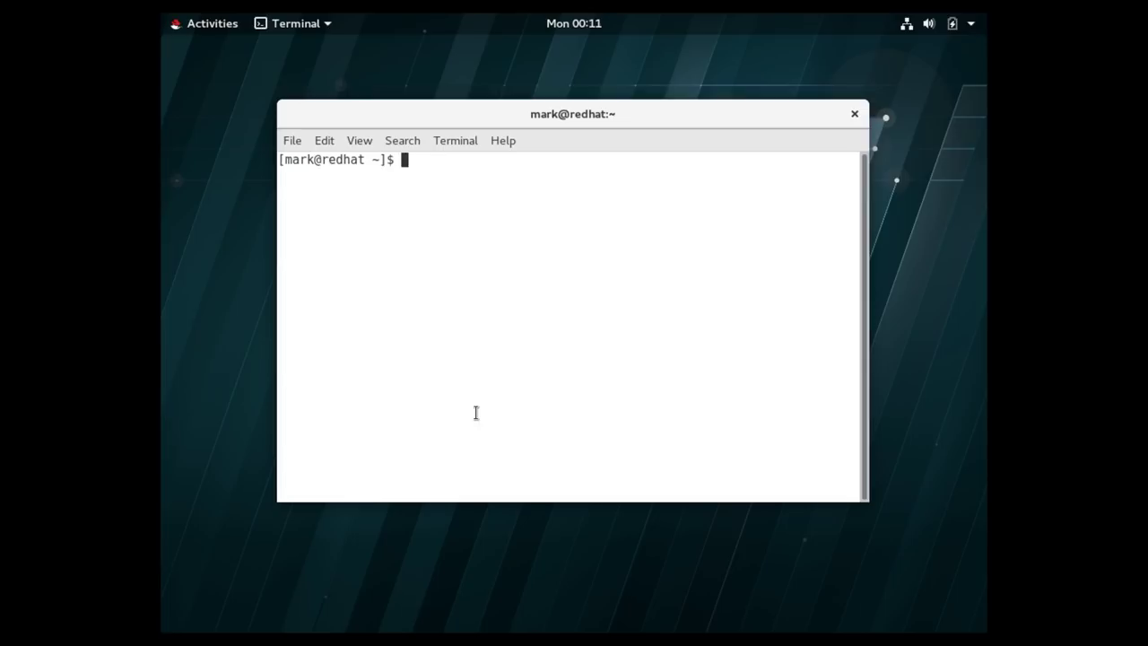
type("netstat -an ")
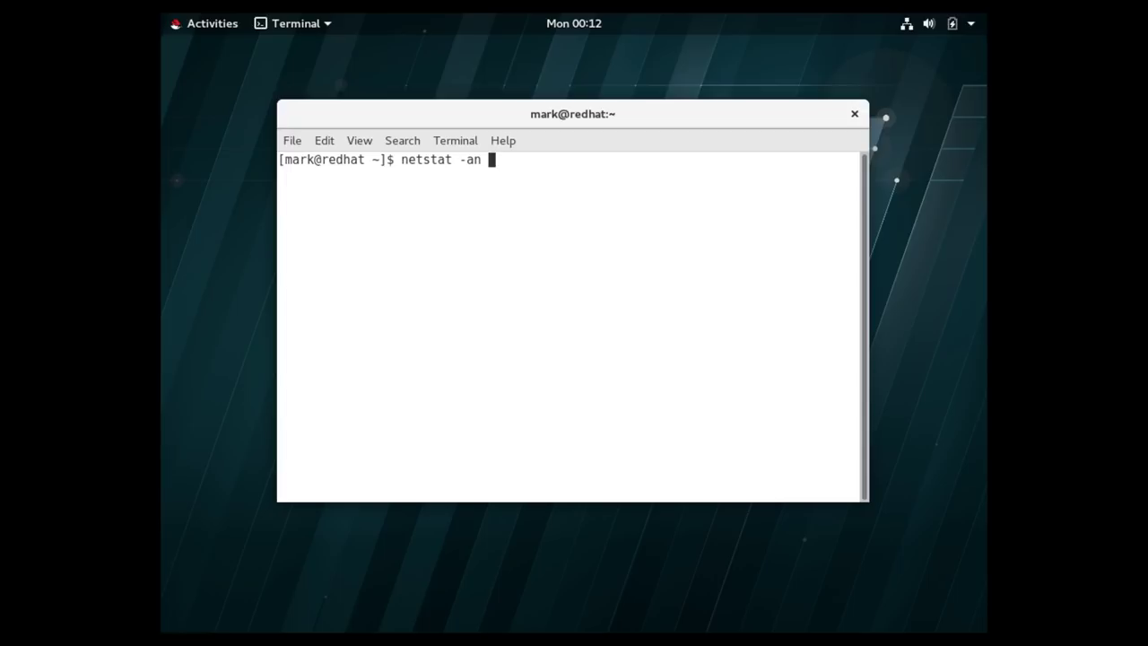
type("| more")
key("Return")
Page and scroll through the netstat output, then return to the shell prompt.
key("space")
key("space")
key("space")
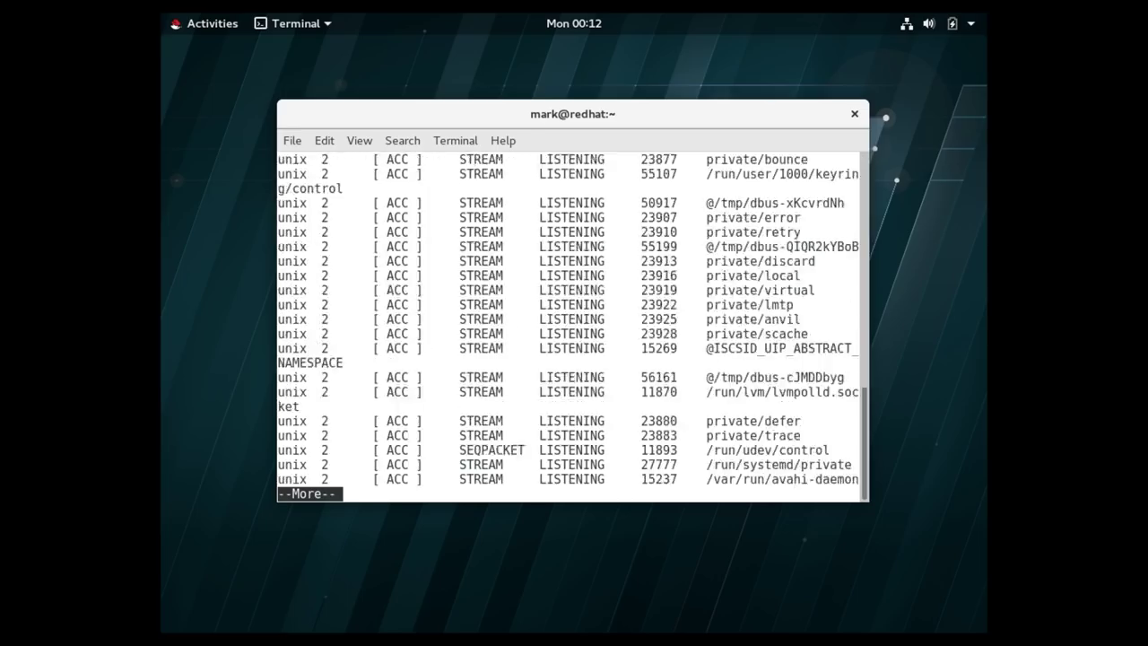
key("space")
key("space")
key("space")
key("space")
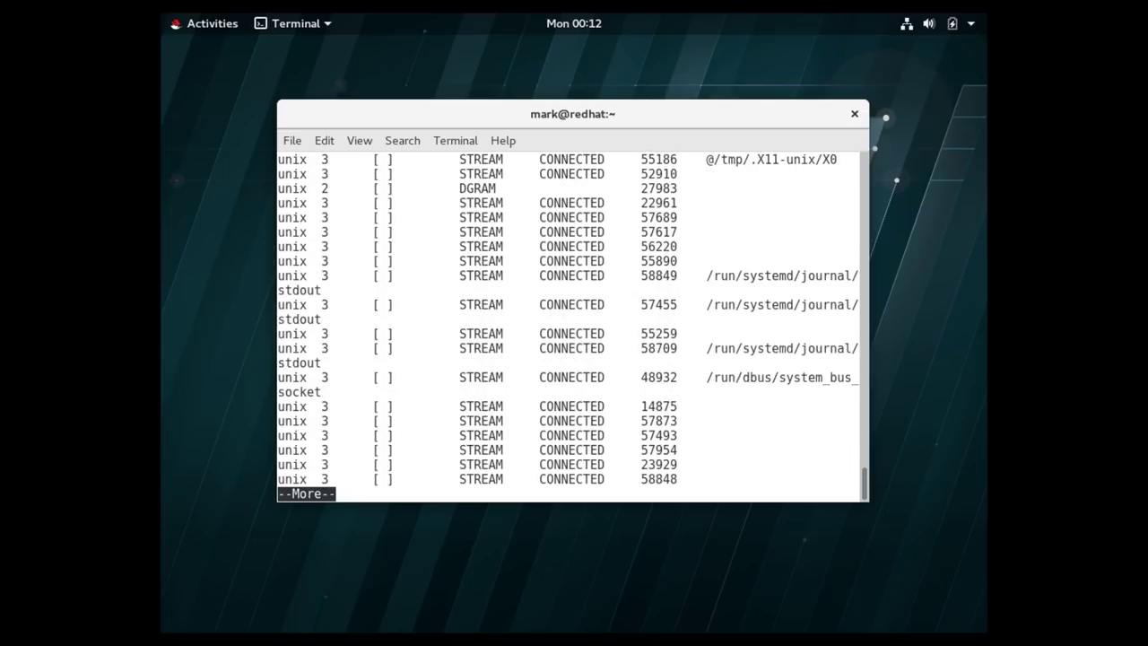
key("space")
key("space")
key("space")
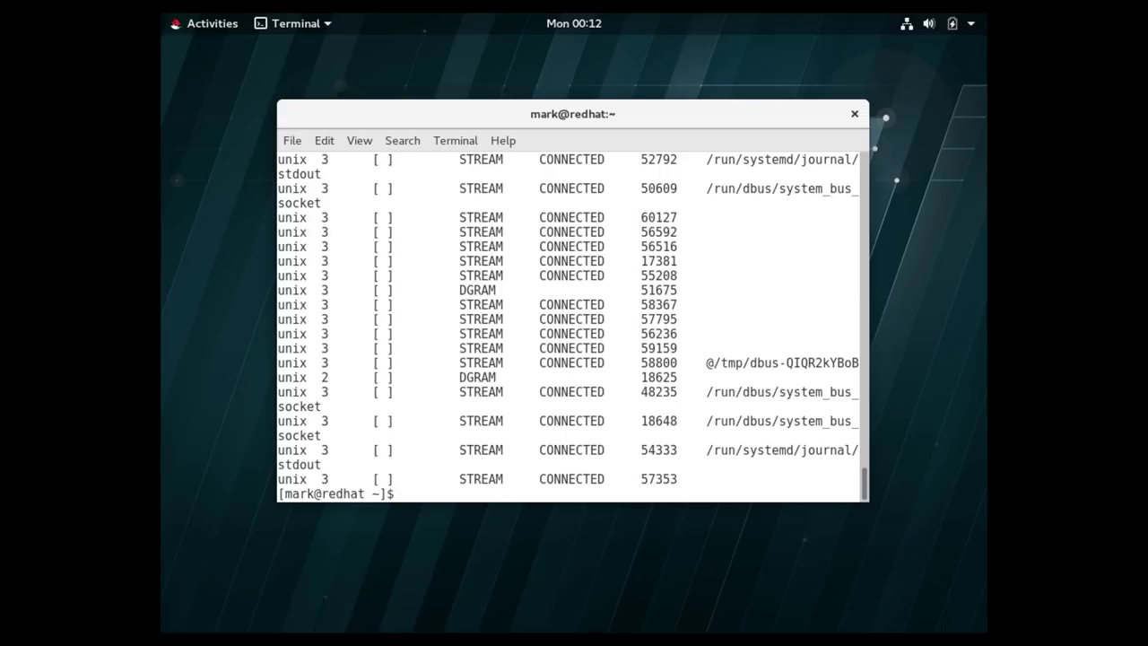
scroll(530, 377, "up", 5)
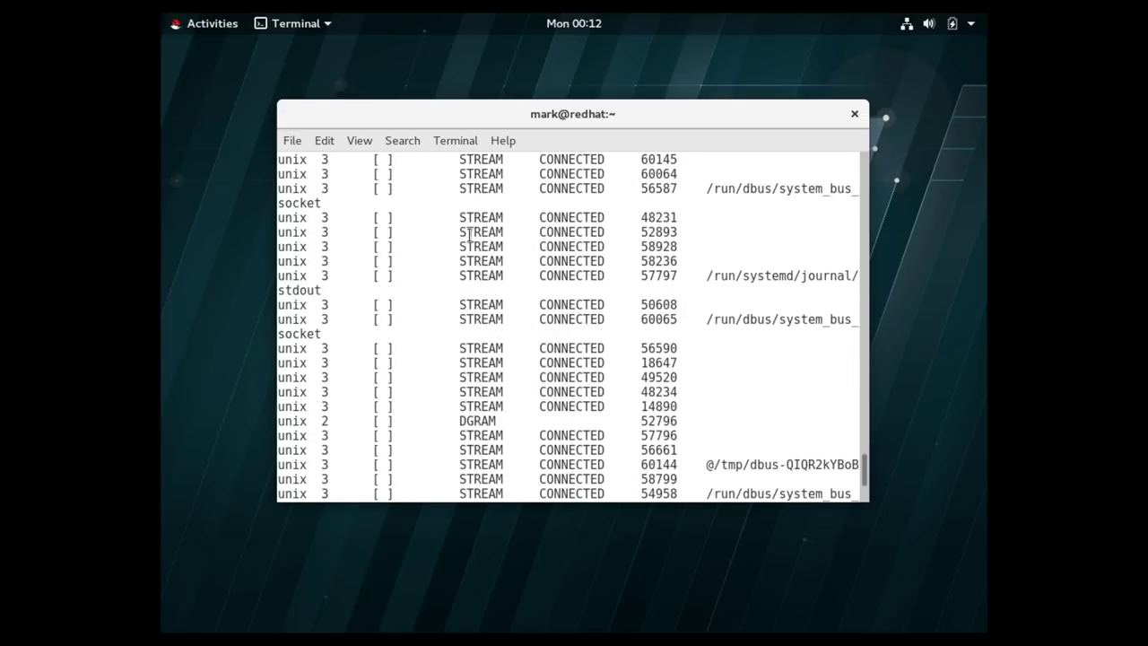
scroll(607, 237, "up", 10)
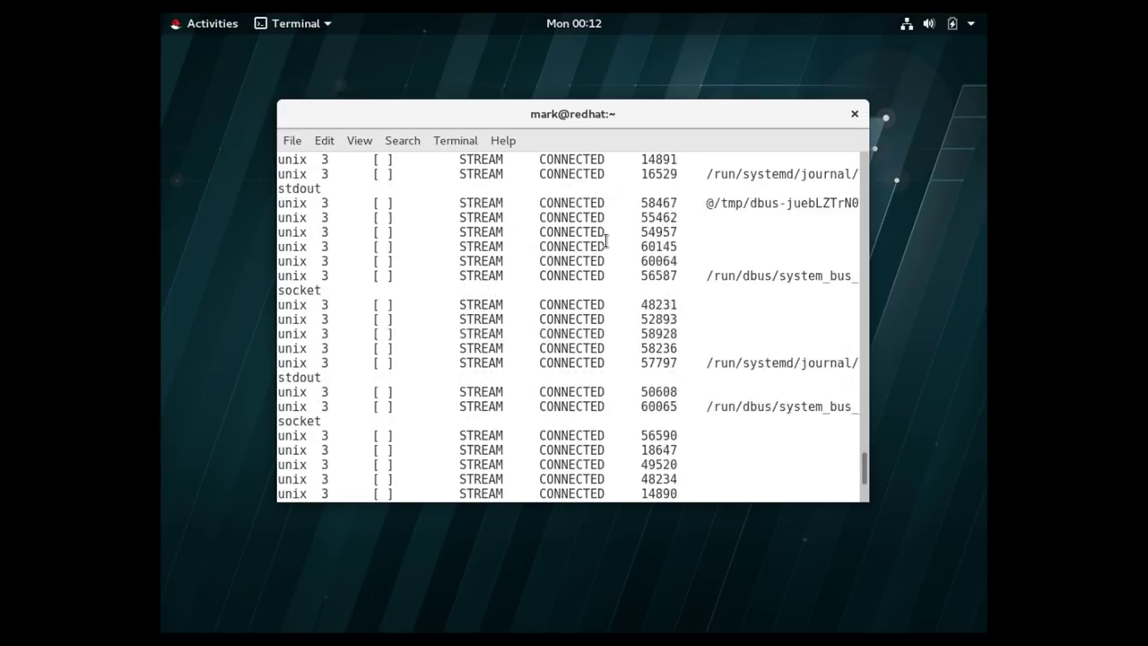
scroll(608, 240, "up", 10)
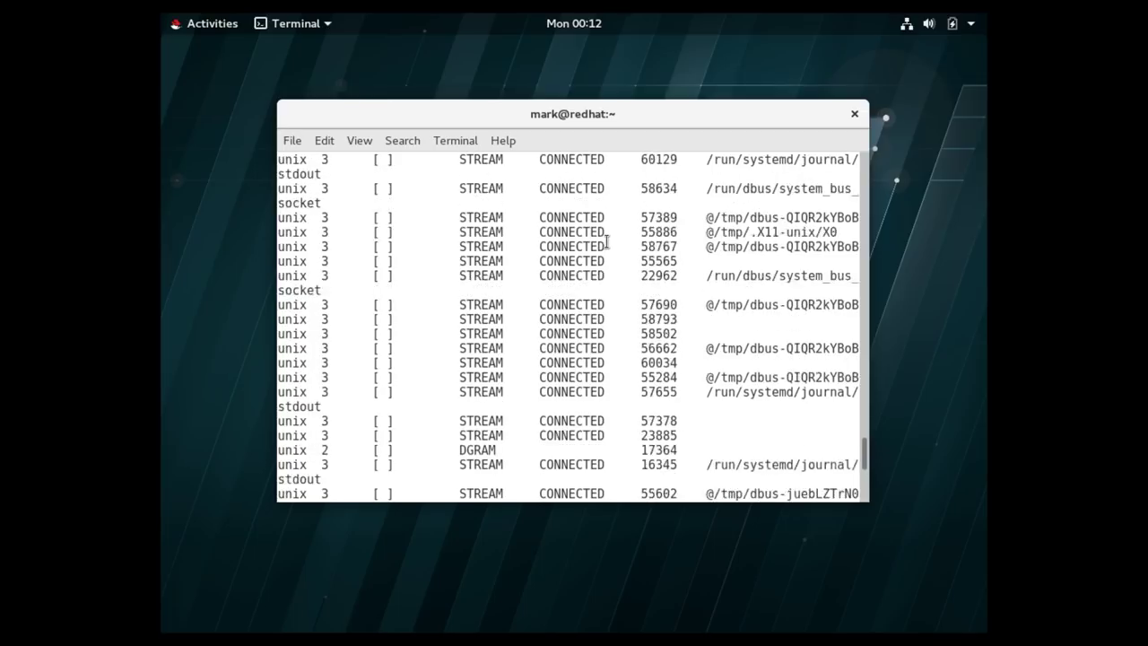
scroll(607, 241, "up", 10)
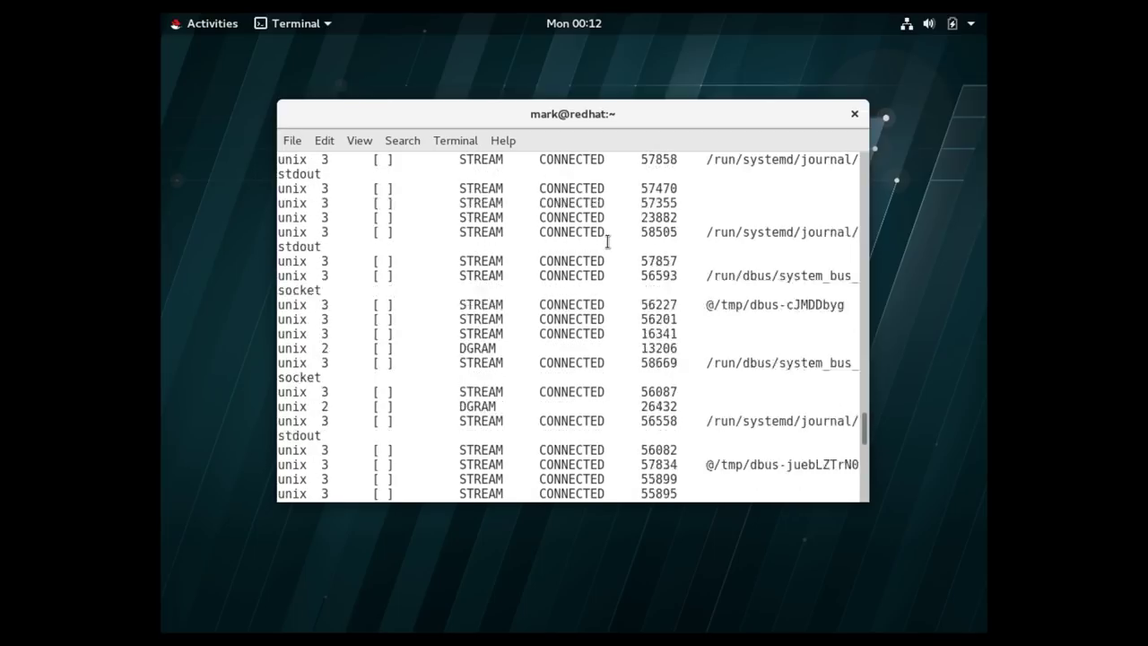
scroll(610, 244, "up", 10)
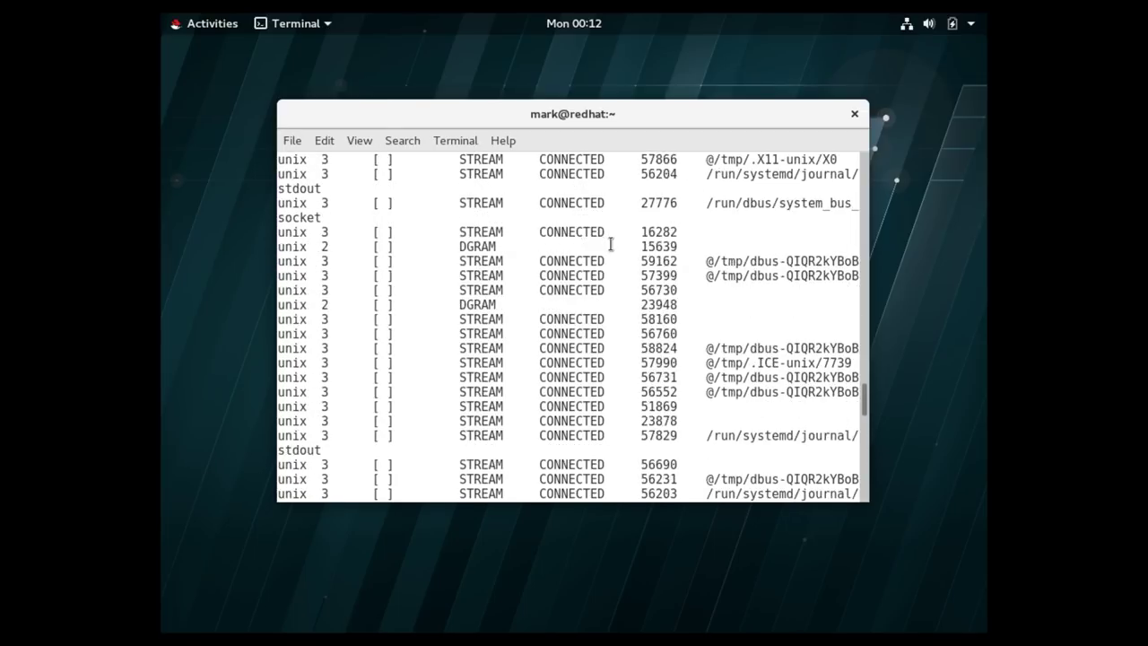
scroll(611, 245, "down", 15)
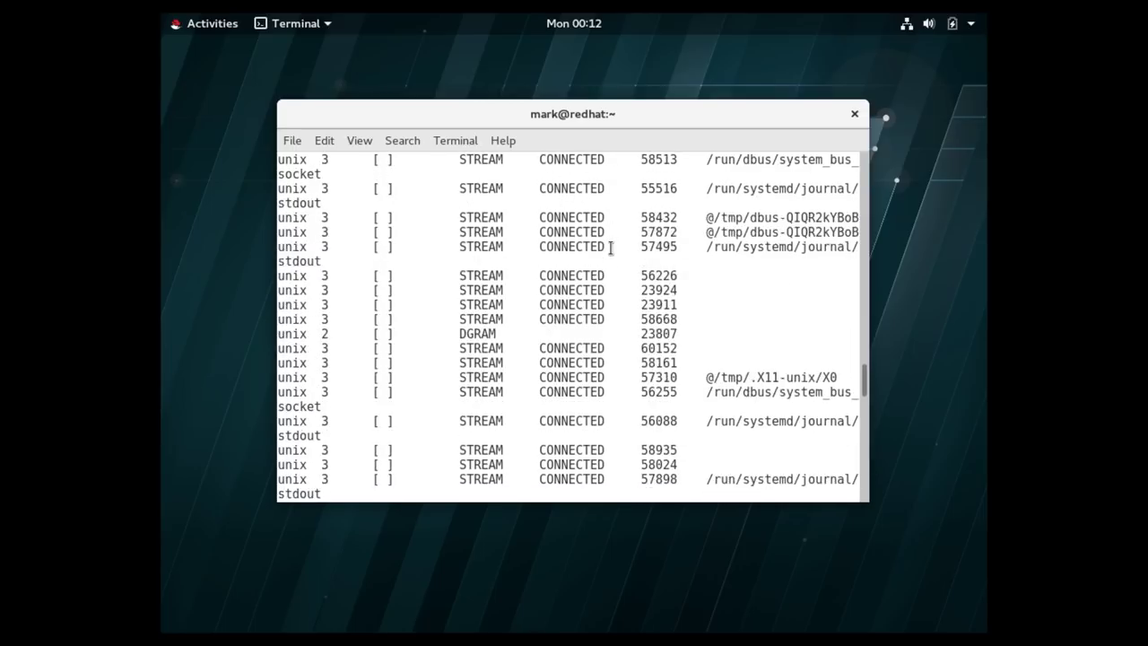
scroll(610, 253, "down", 15)
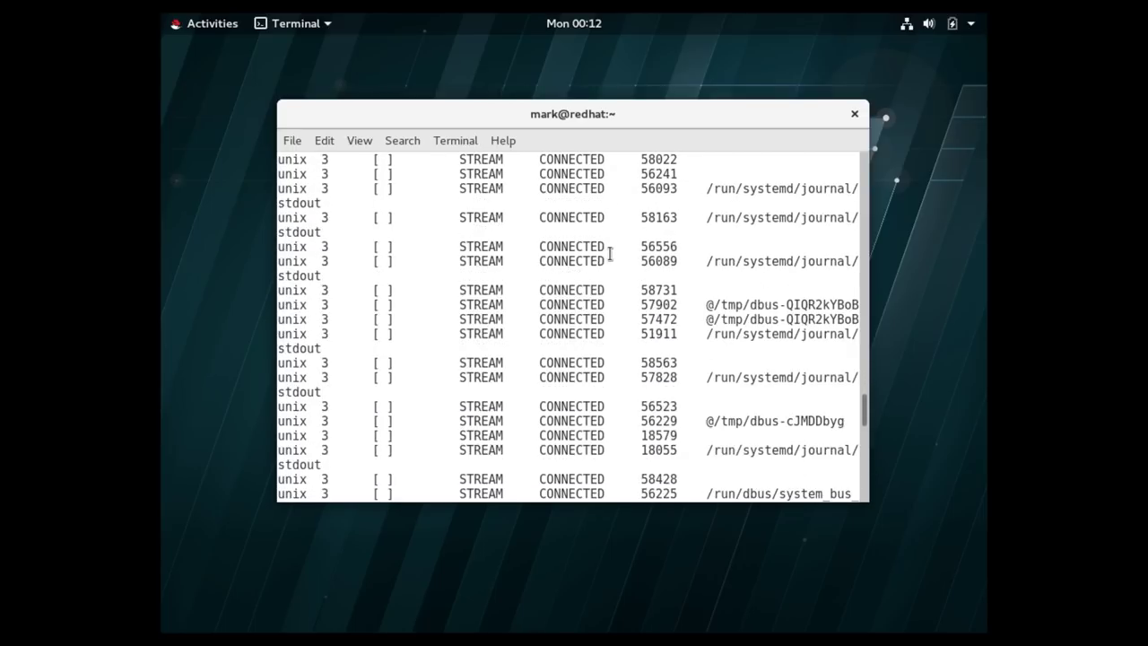
scroll(597, 260, "down", 12)
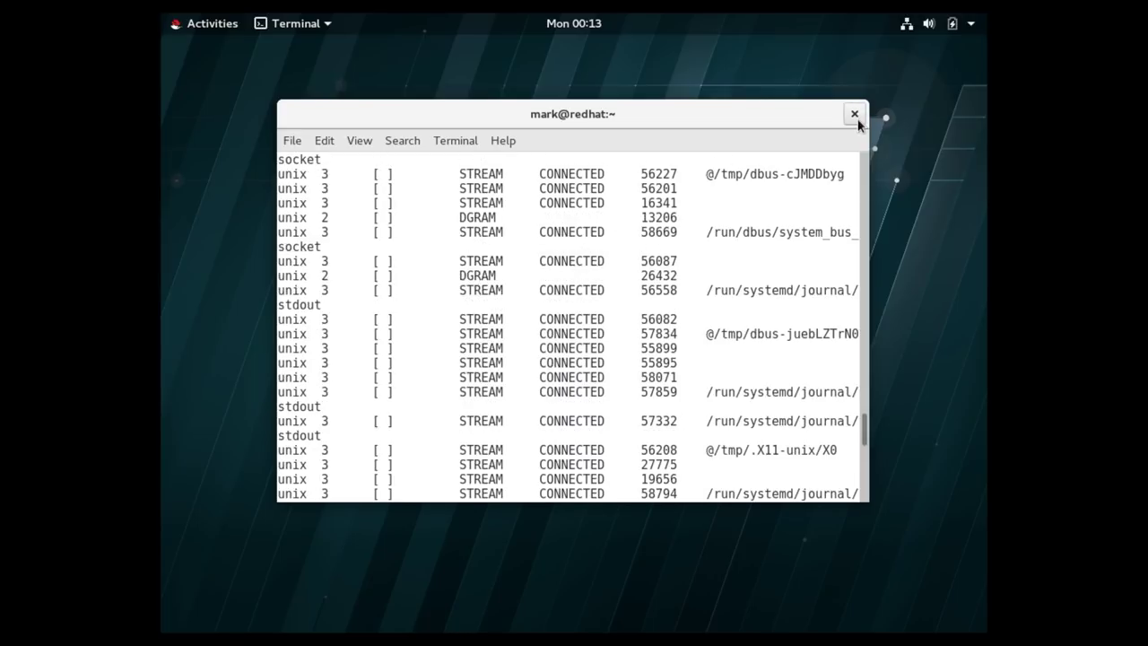
key("Return")
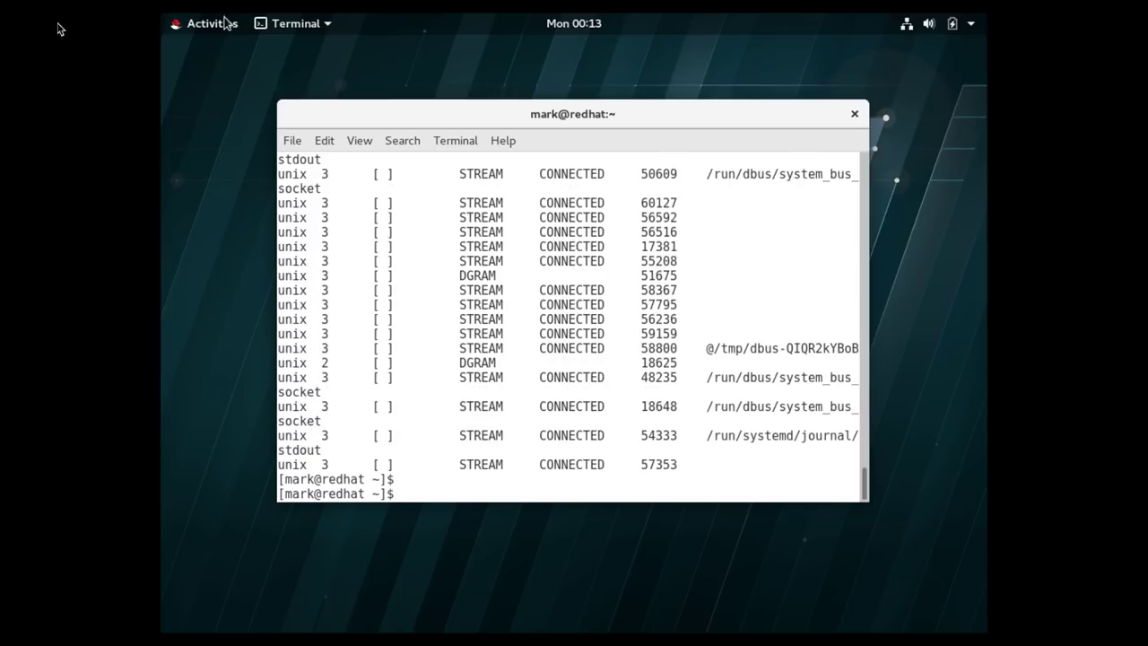
left_click(176, 30)
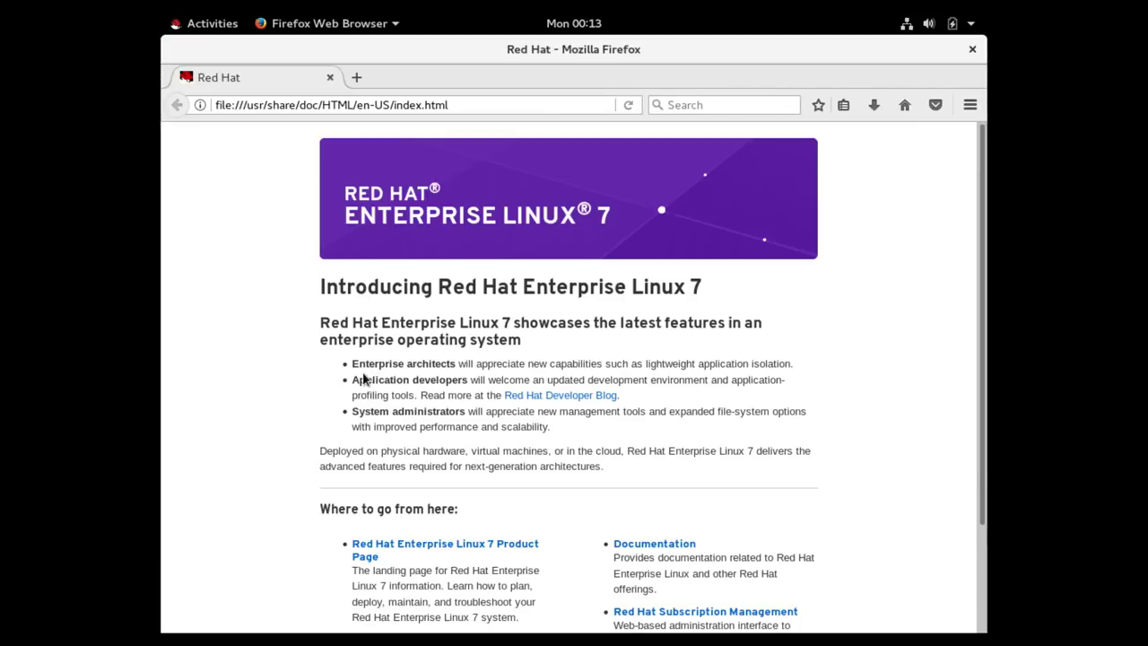
Scroll the RHEL documentation page and open a new browser tab.
scroll(907, 426, "down", 3)
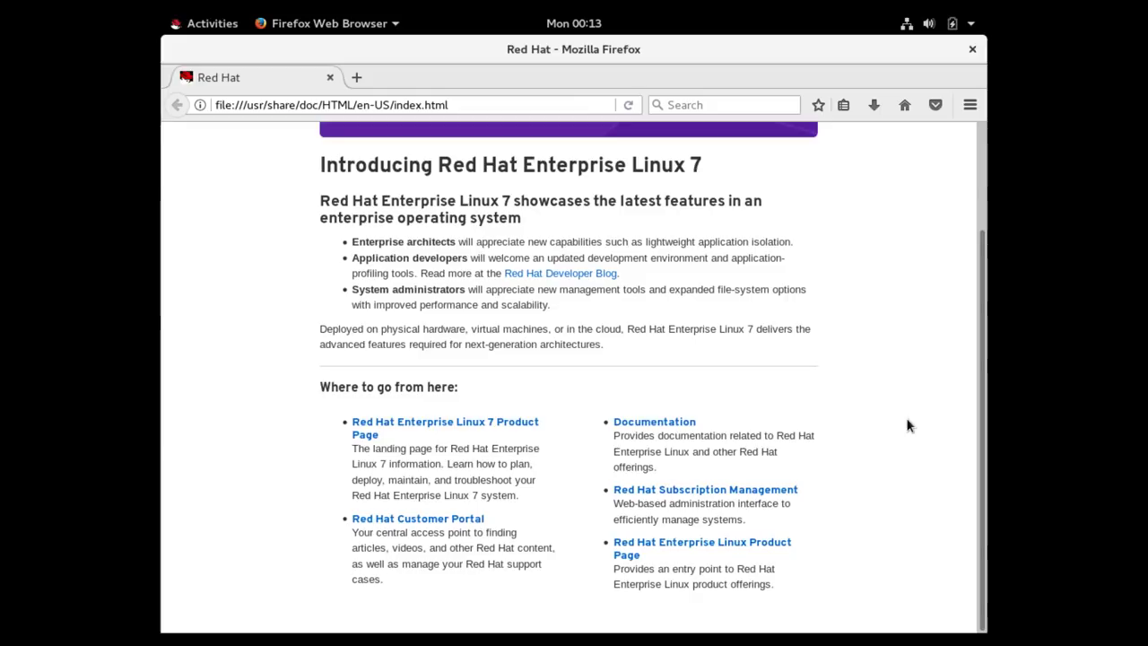
scroll(907, 425, "up", 3)
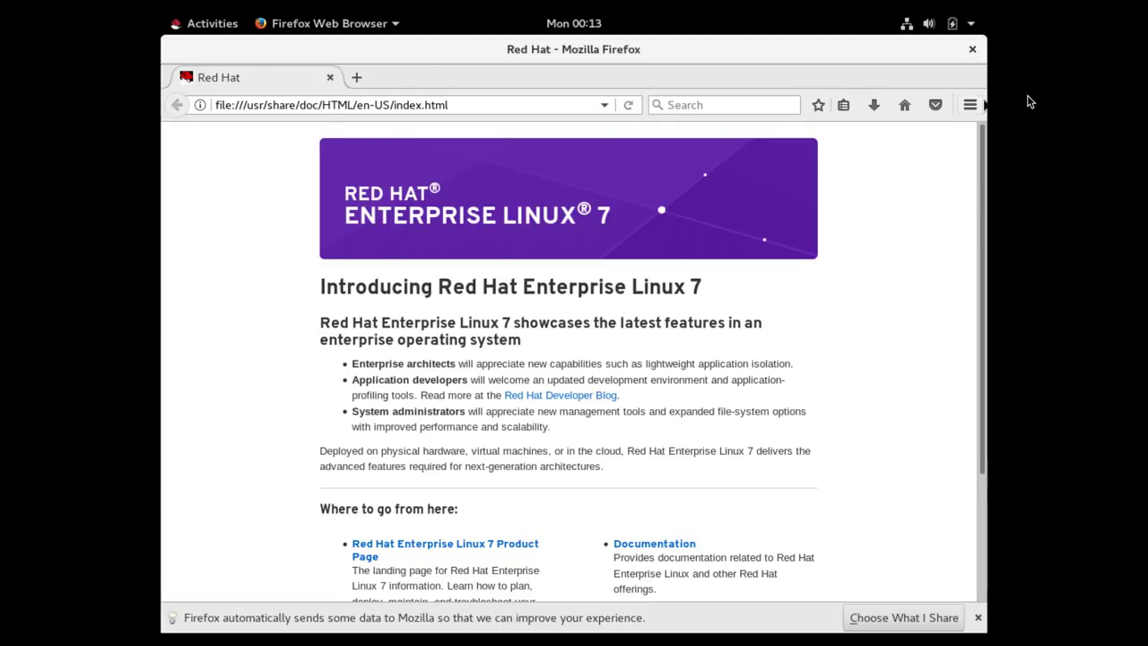
double_click(398, 79)
Open and dismiss Firefox's main menu, then close the window with both tabs.
left_click(969, 105)
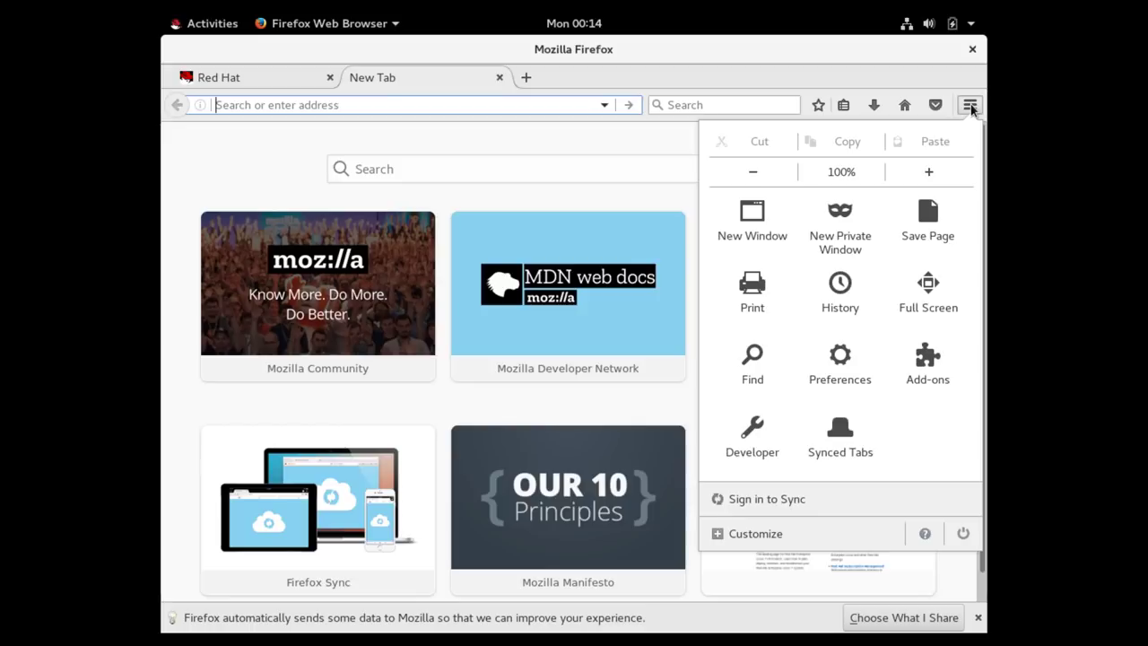
left_click(969, 105)
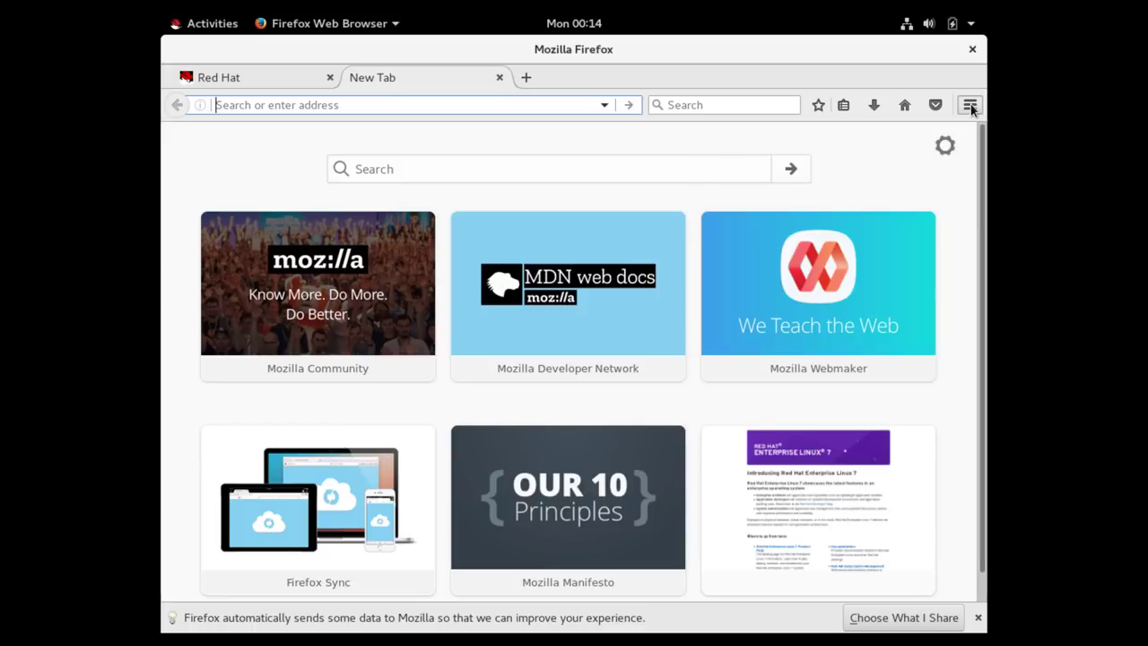
left_click(972, 50)
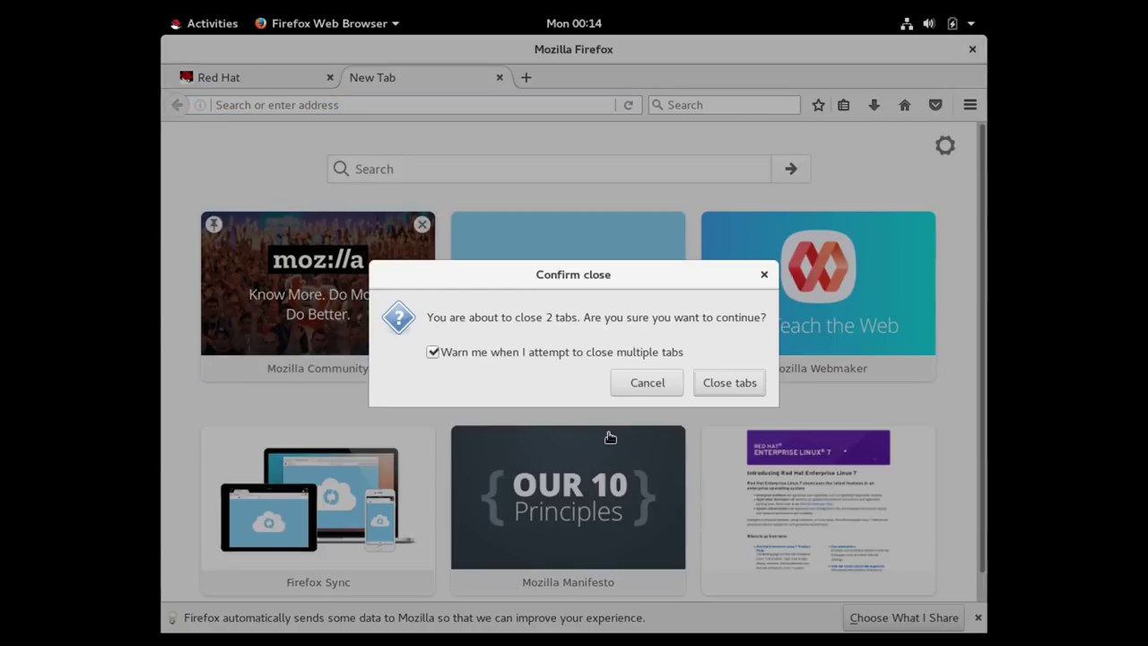
left_click(732, 383)
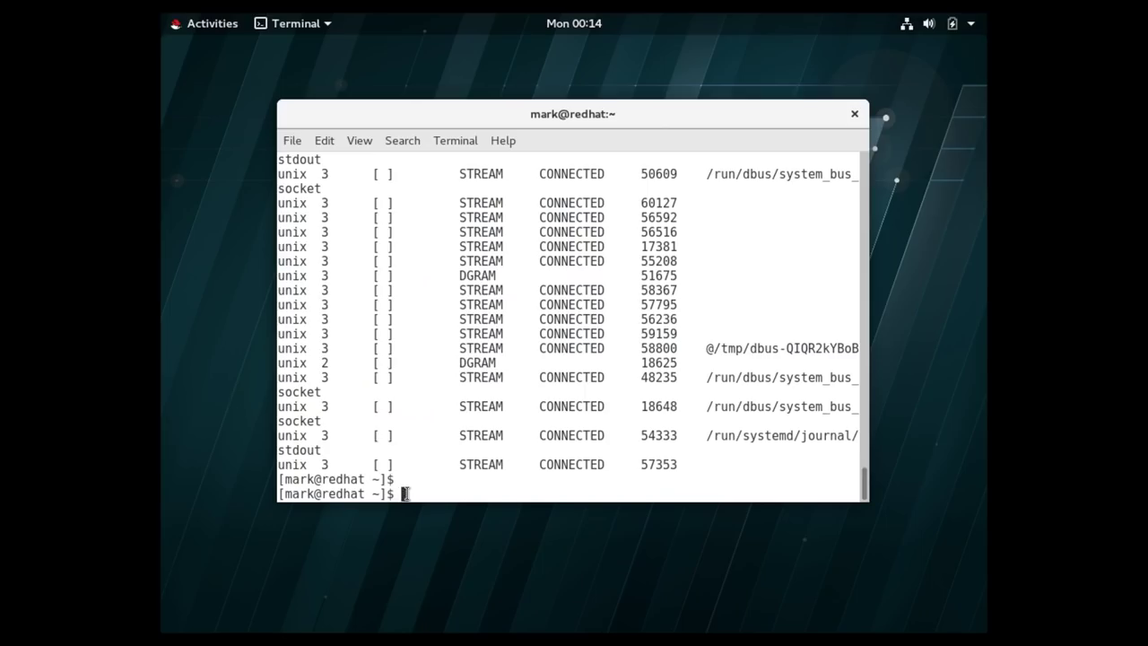
Enter single-user mode with init 1, authenticating and giving the root password.
type("init 1")
key("Return")
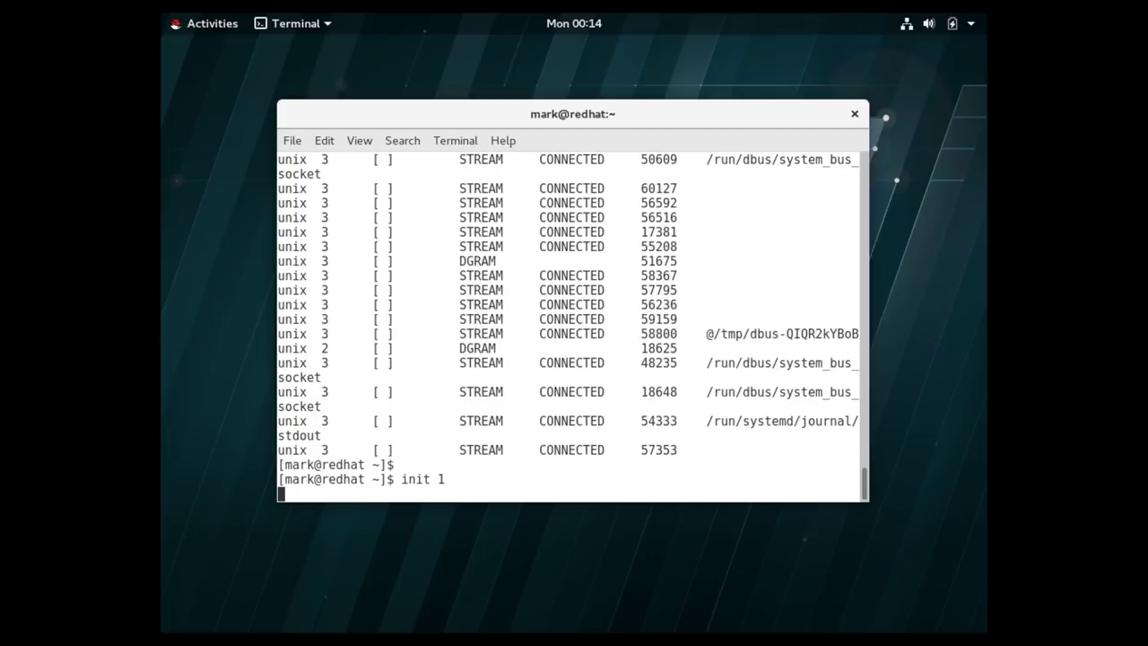
type("••••••••")
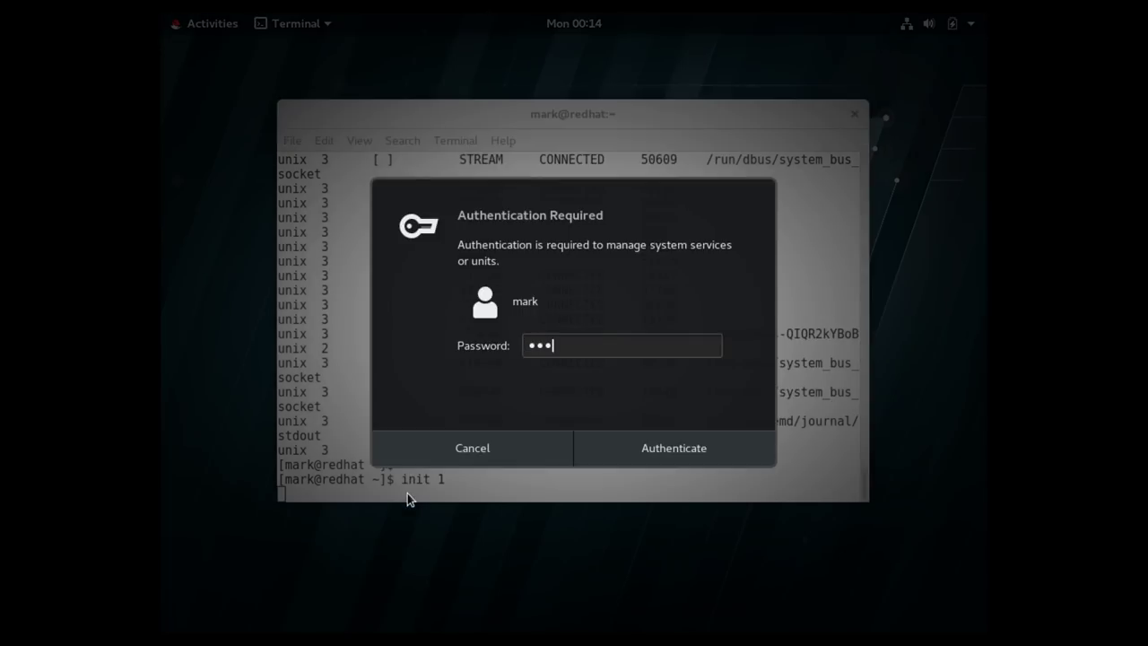
type("•")
key("Return")
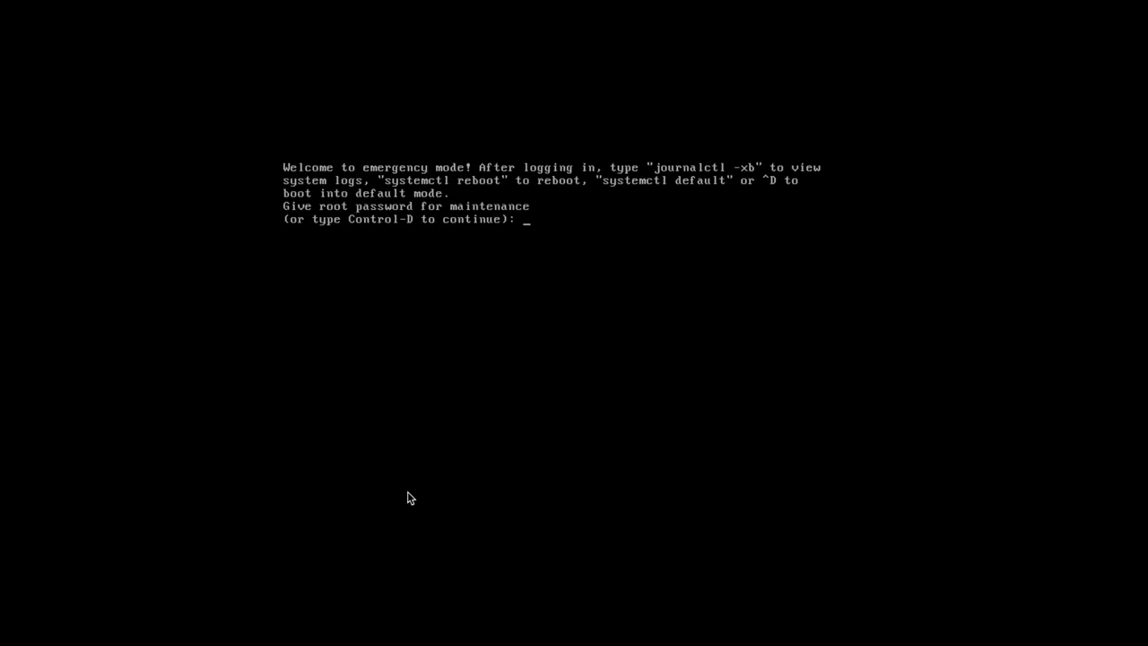
key("Return")
Run netstat -an, rerun it paged through more, then open /etc/inittab in vi.
type("netstat -an")
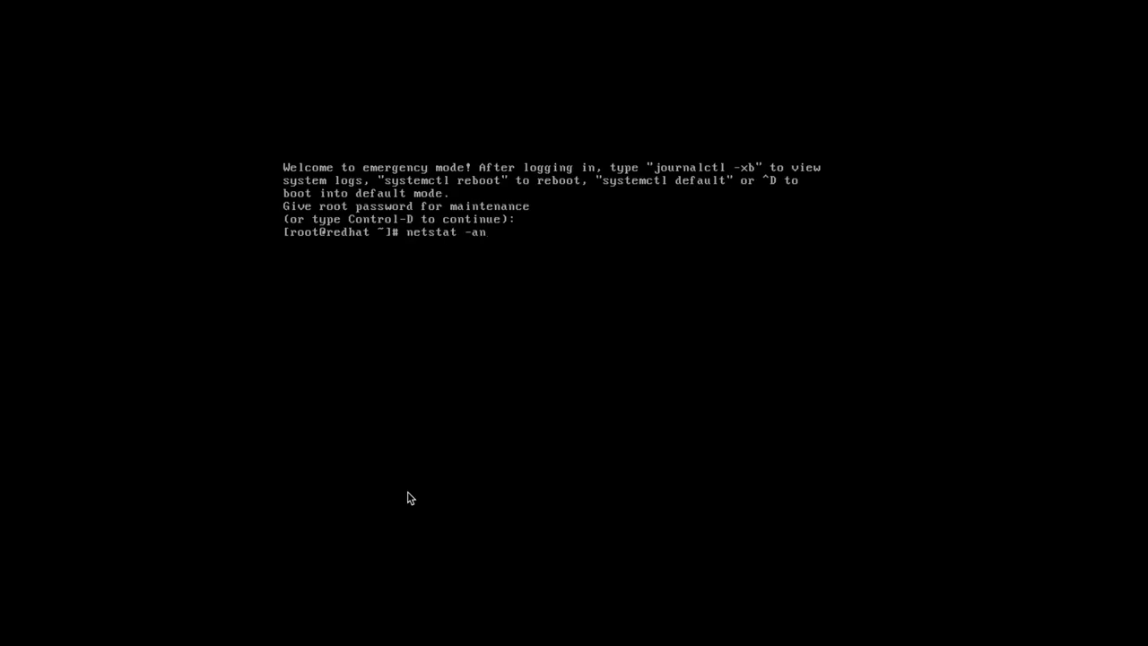
key("Return")
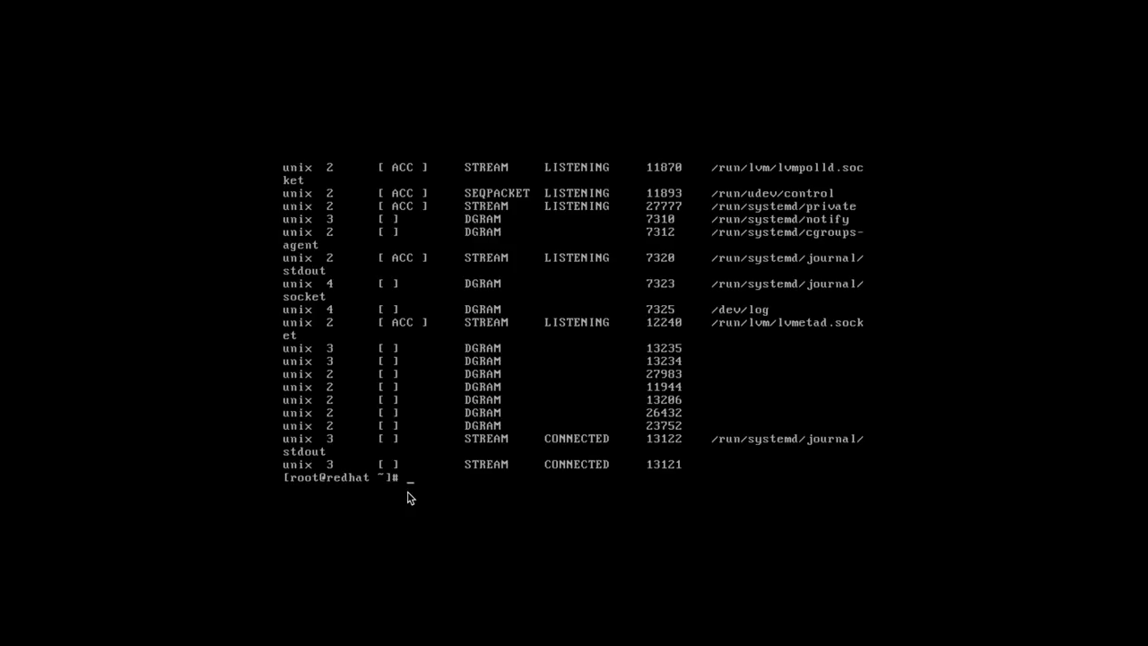
key("Up")
type("| more")
key("Return")
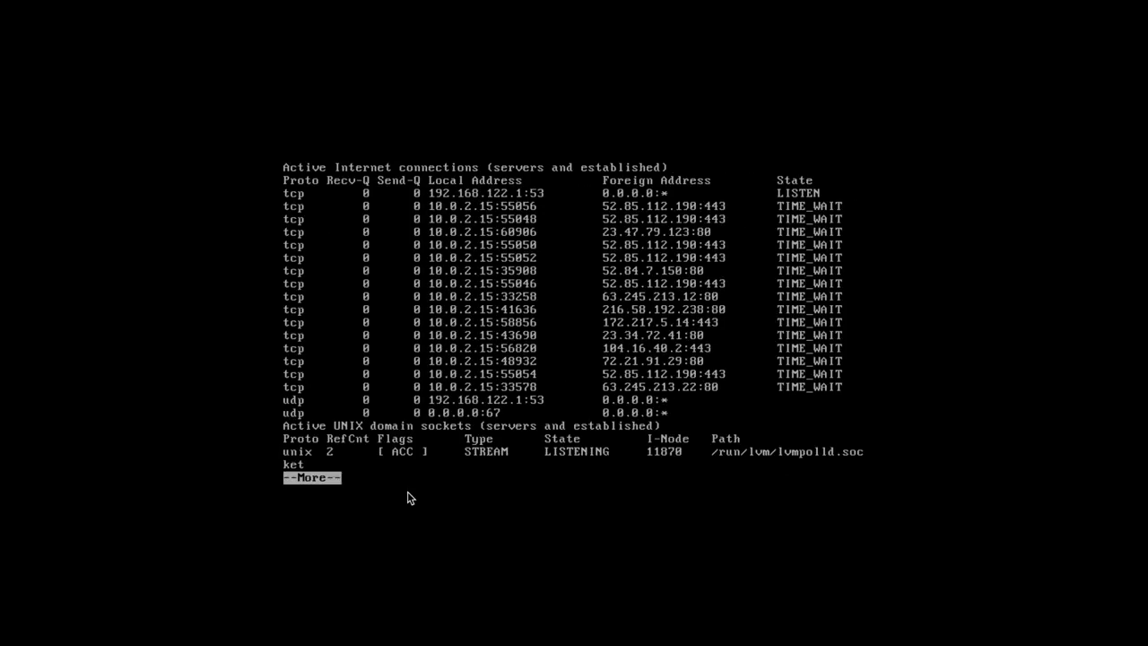
key("space")
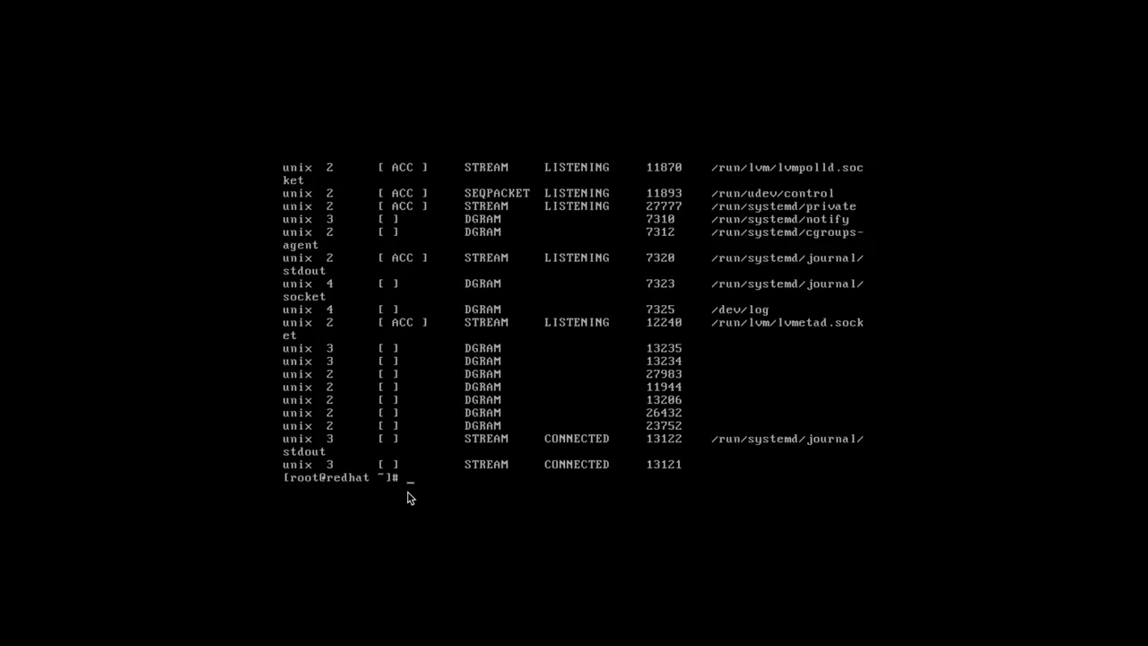
type("vi /etc/inittab")
key("Return")
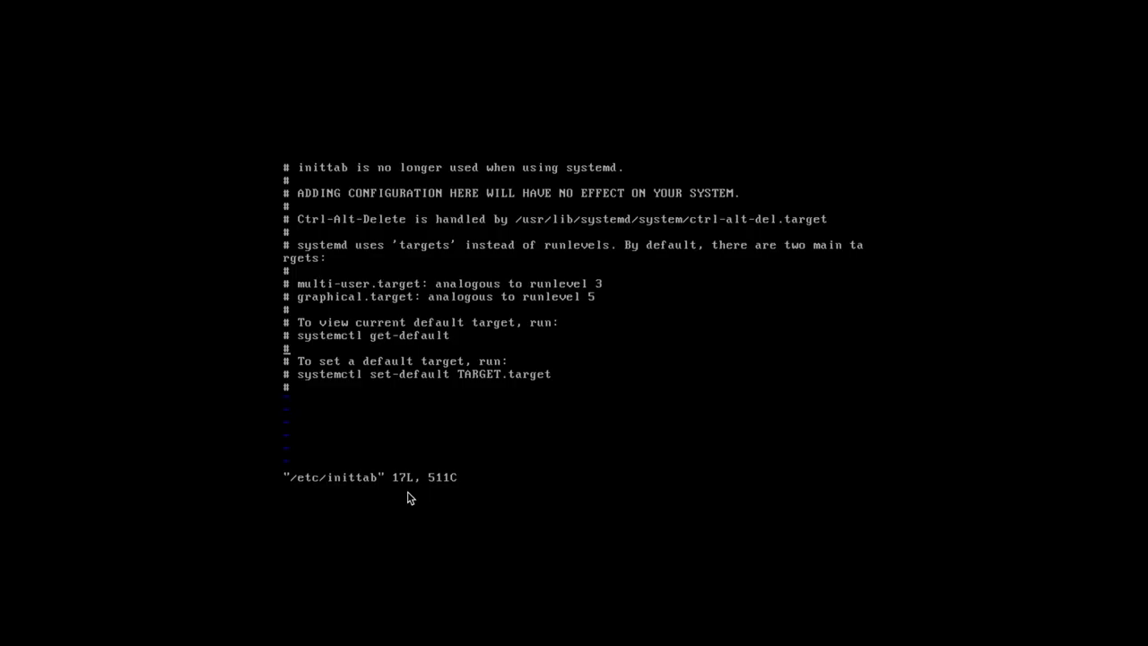
Quit vi and check the default target with systemctl get-default.
type(":q")
key("Return")
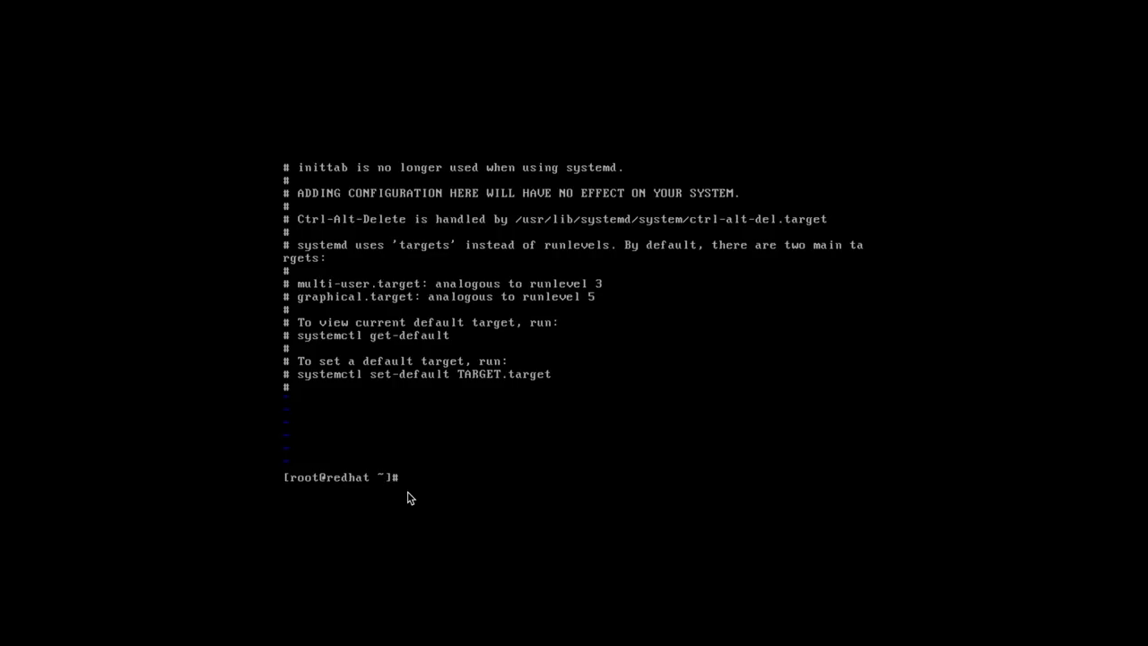
type("systemc")
type("tl get-default")
key("Return")
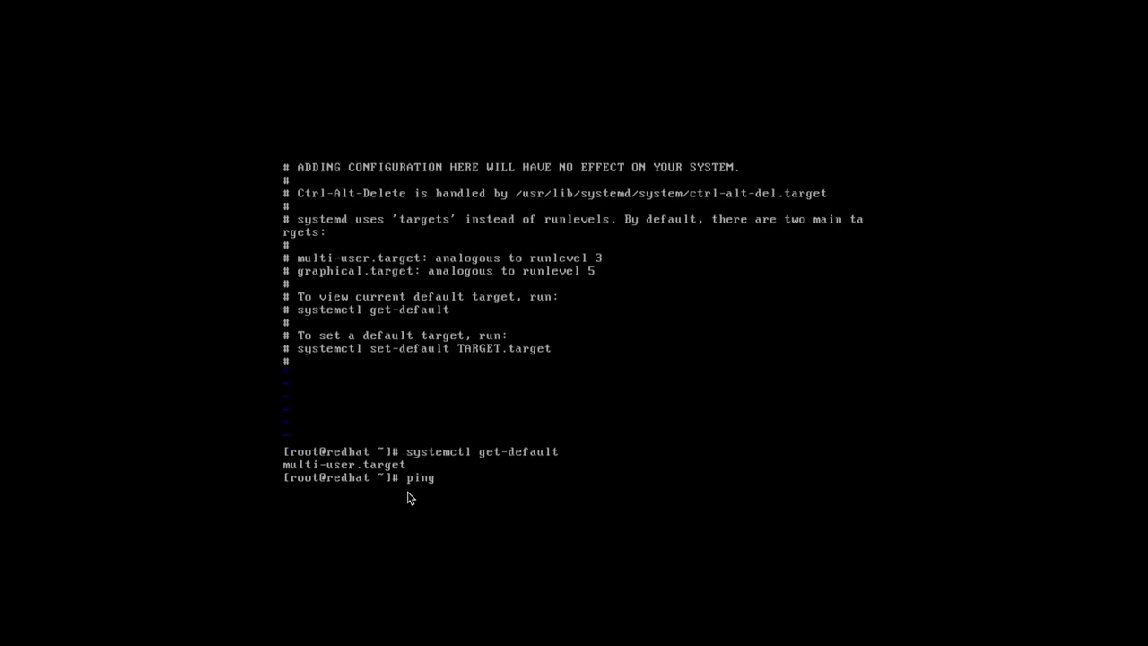
type("ping www.google.com")
key("Return")
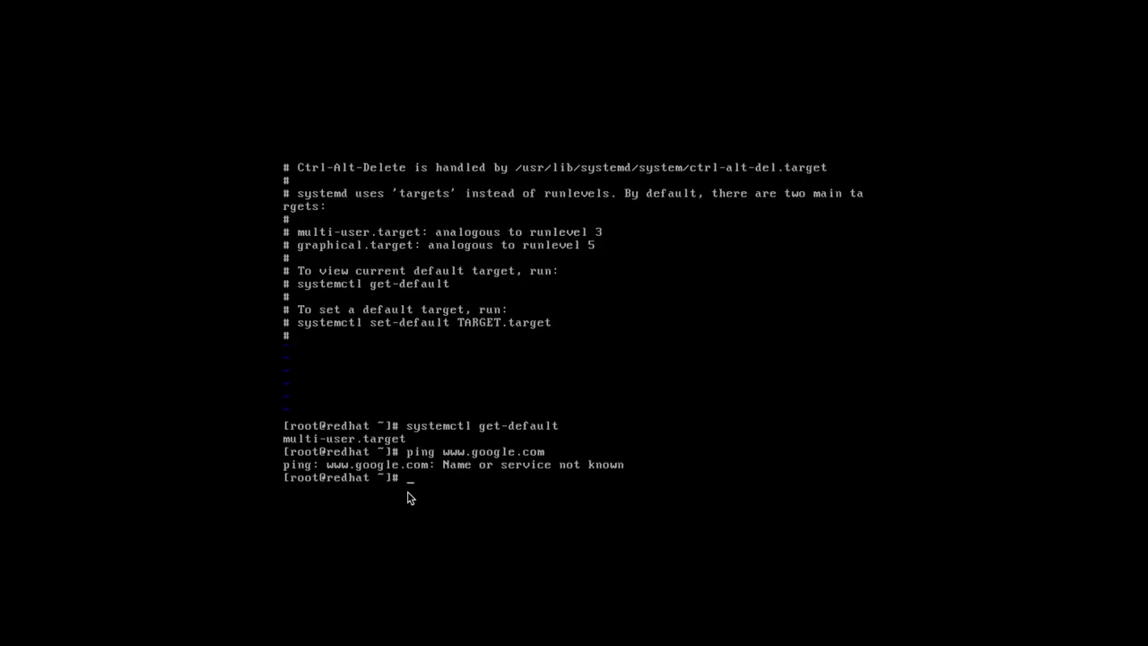
type("j")
key("BackSpace")
type("init 6")
key("Return")
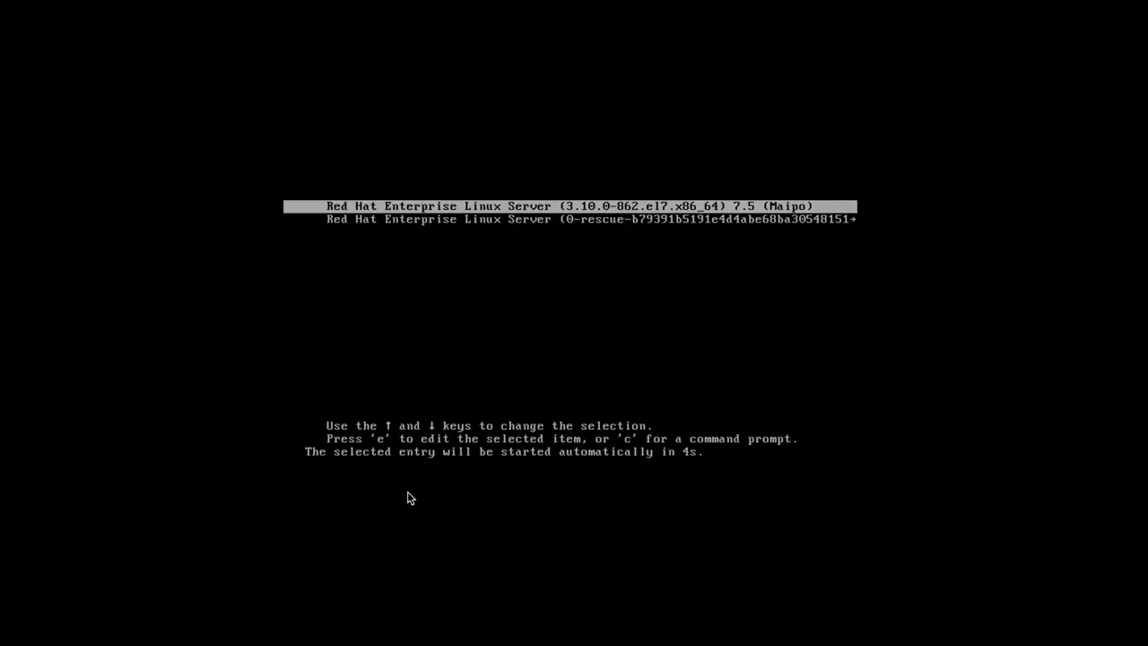
Boot the default GRUB entry, log in as root, and power off with init 0.
key("Return")
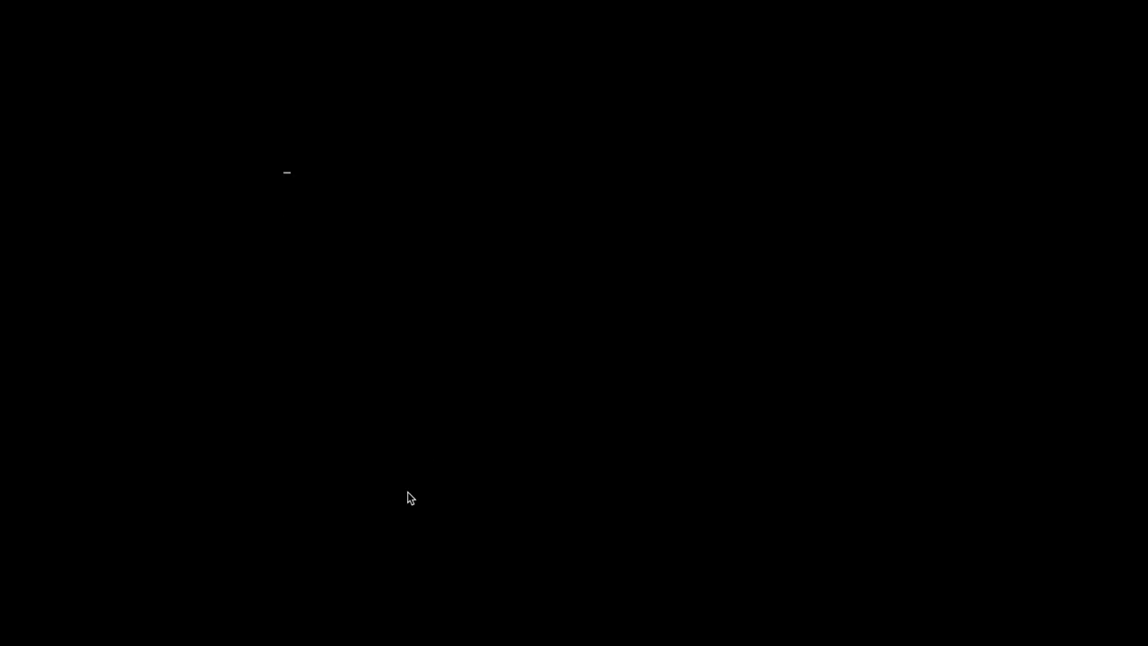
type("root")
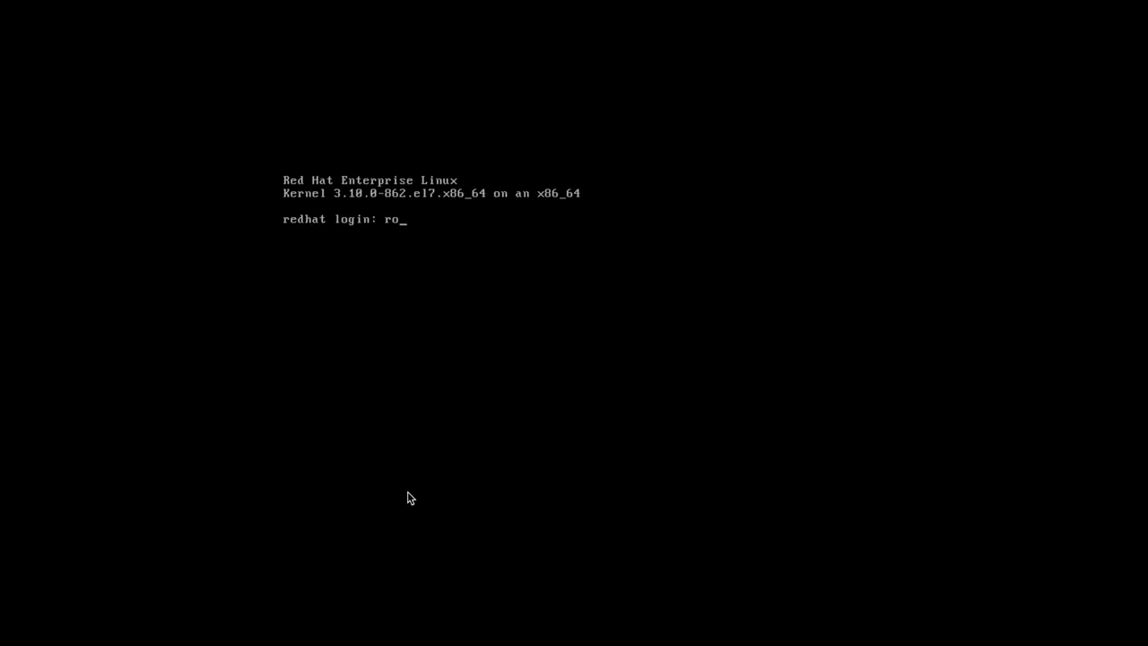
key("Return")
key("Return")
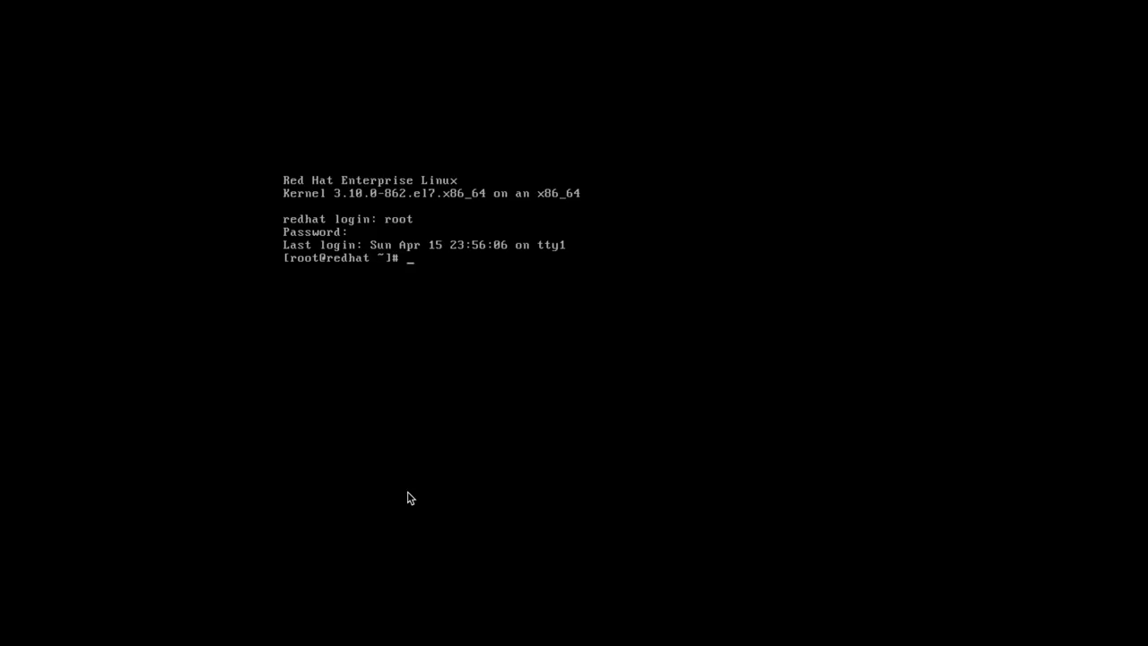
type("init 0")
key("Return")
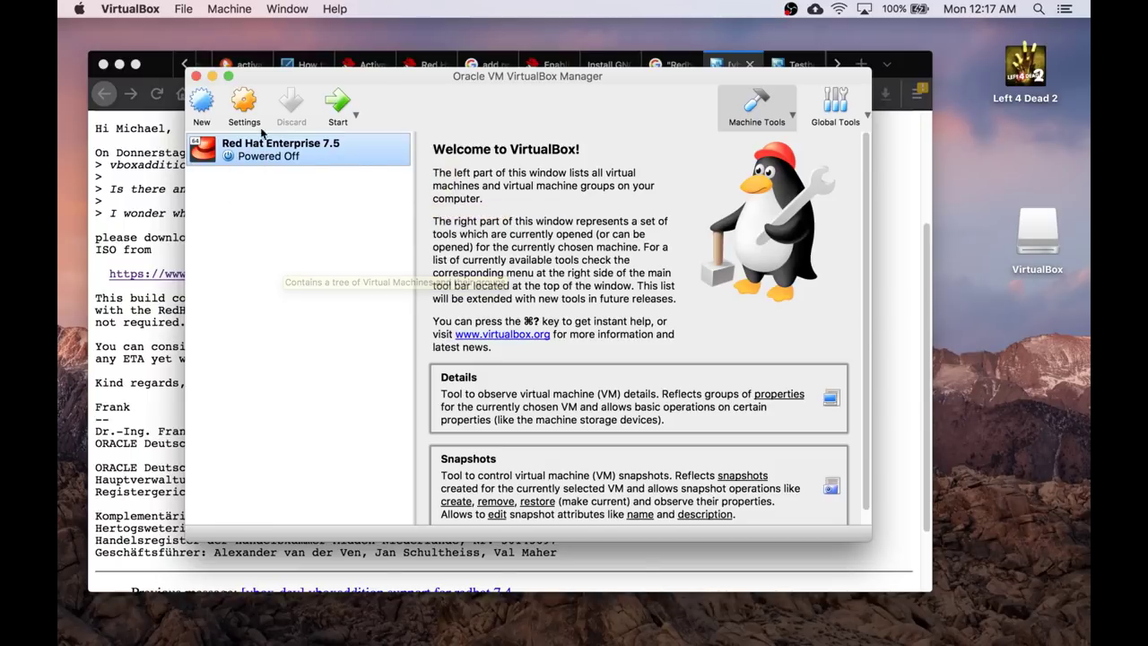
Start the Red Hat Enterprise 7.5 VM, reposition its window, and switch to full screen.
left_click(339, 106)
left_click(539, 419)
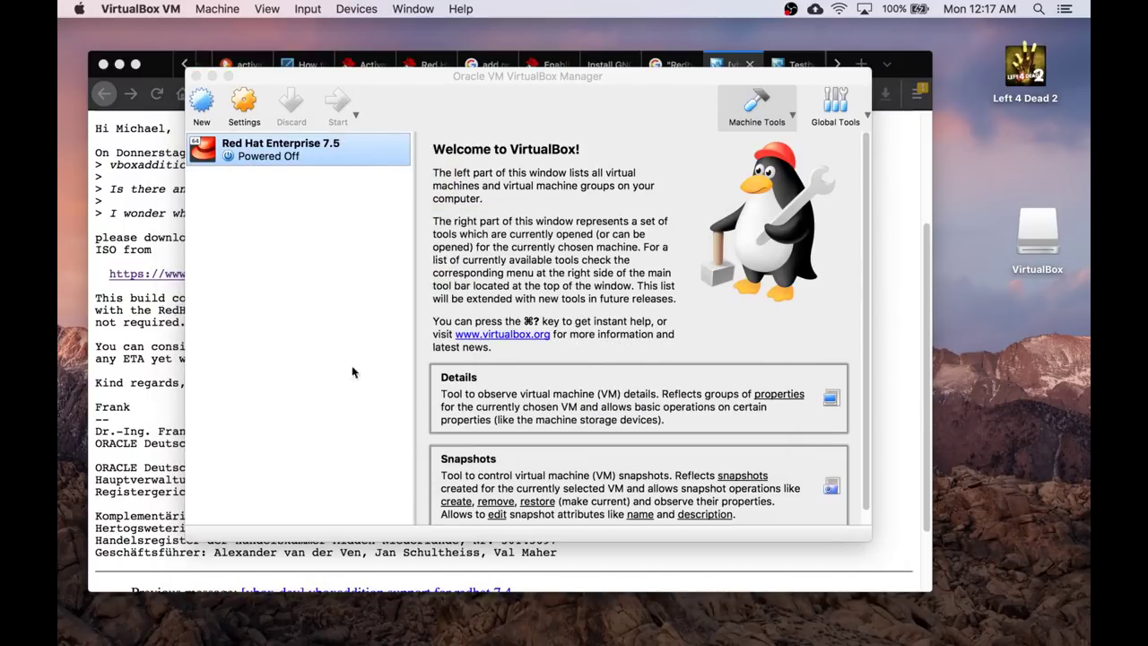
left_click_drag(458, 32, 601, 57)
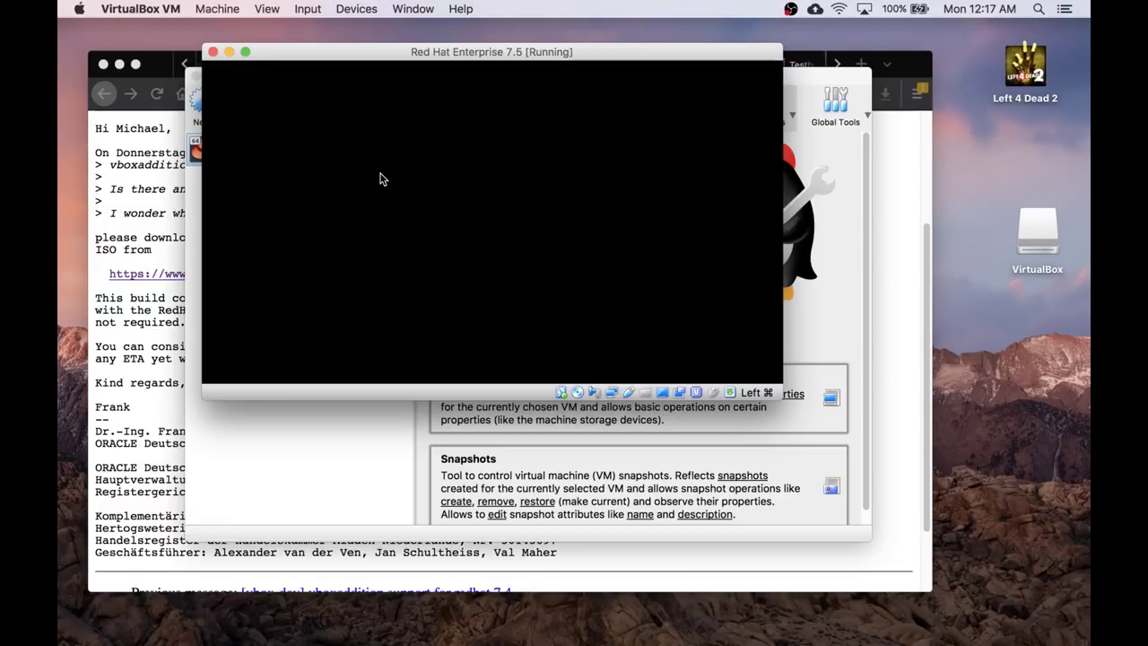
left_click(525, 243)
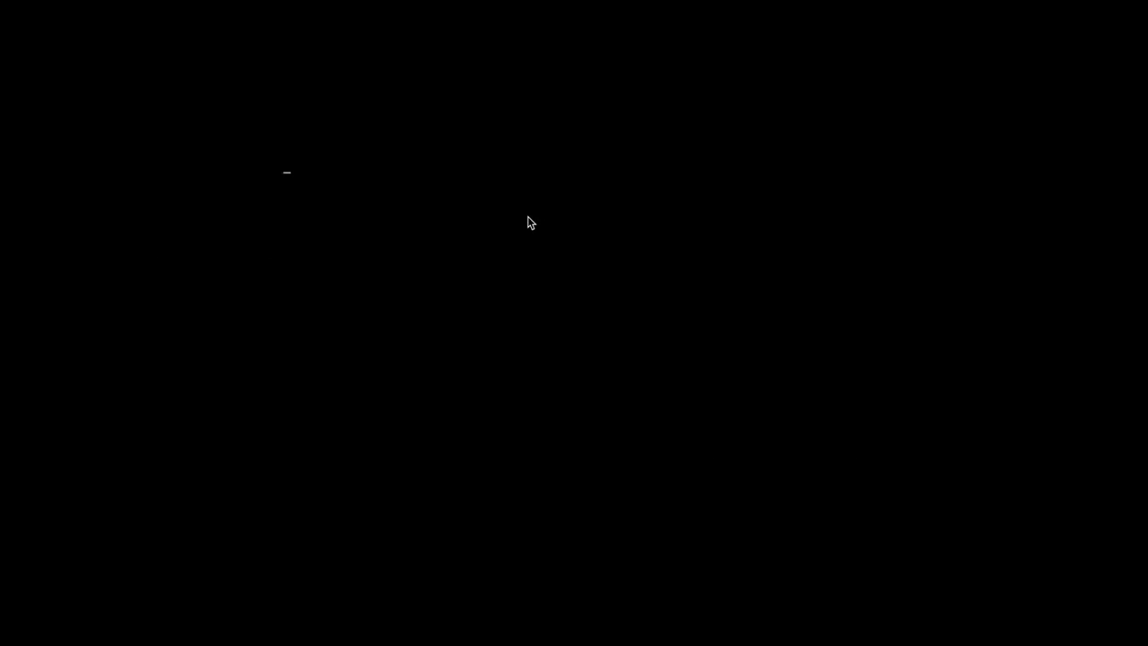
Log in at the console as the regular user and switch to graphical mode with init 5.
type("init")
key("BackSpace")
key("BackSpace")
key("BackSpace")
key("BackSpace")
key("BackSpace")
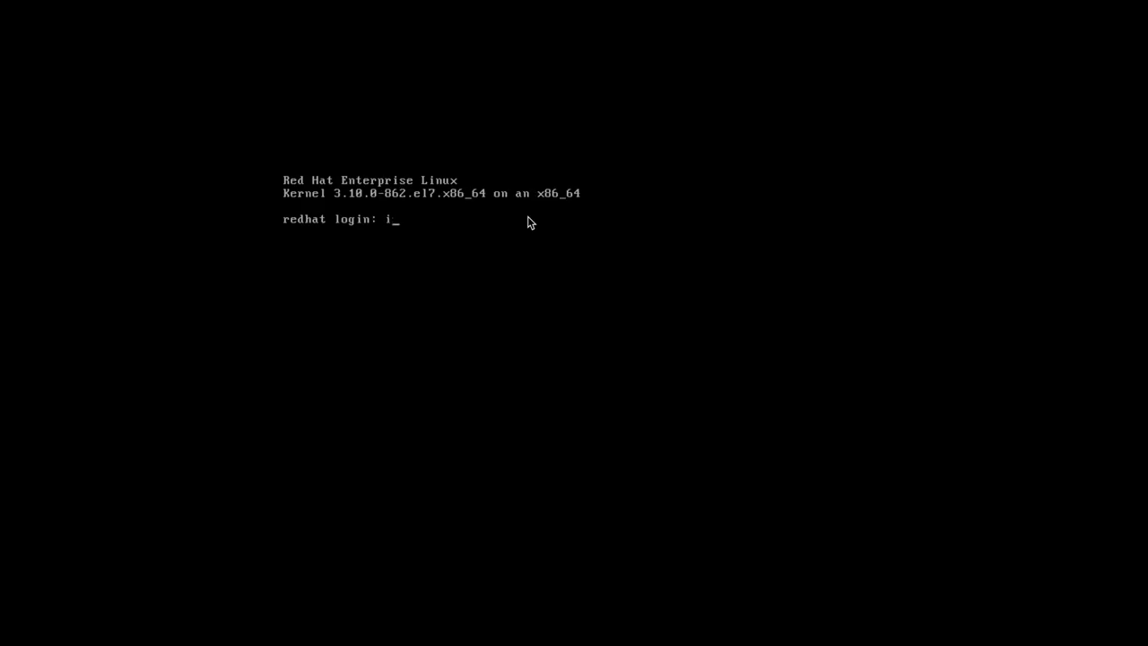
type("mark")
key("Return")
key("Return")
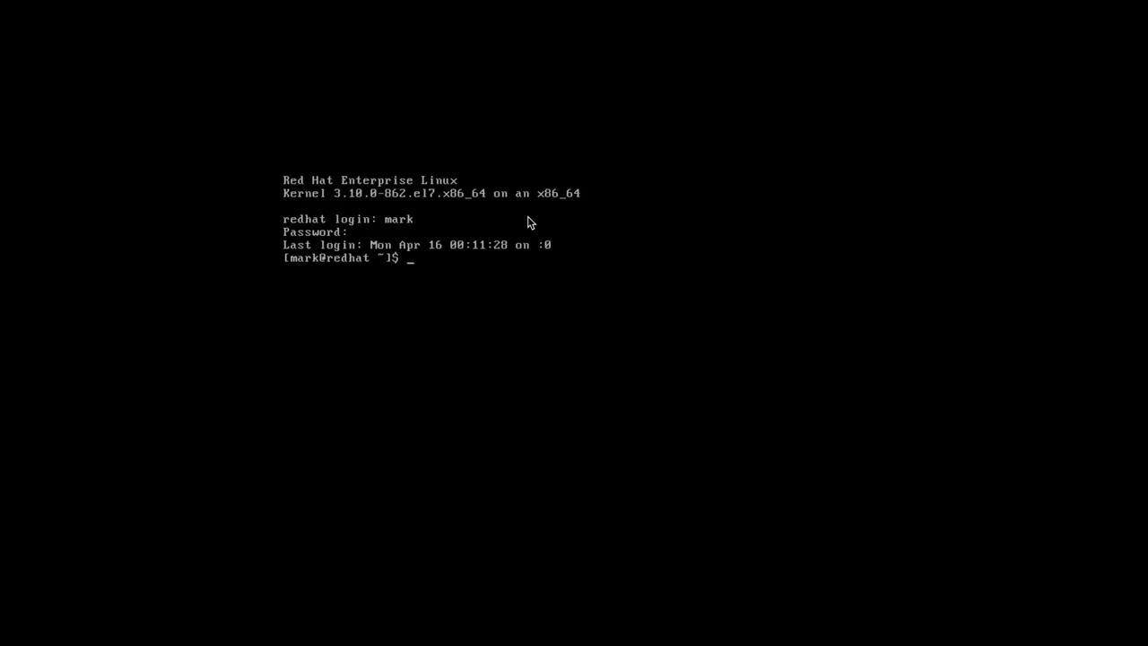
type("init 5")
key("Return")
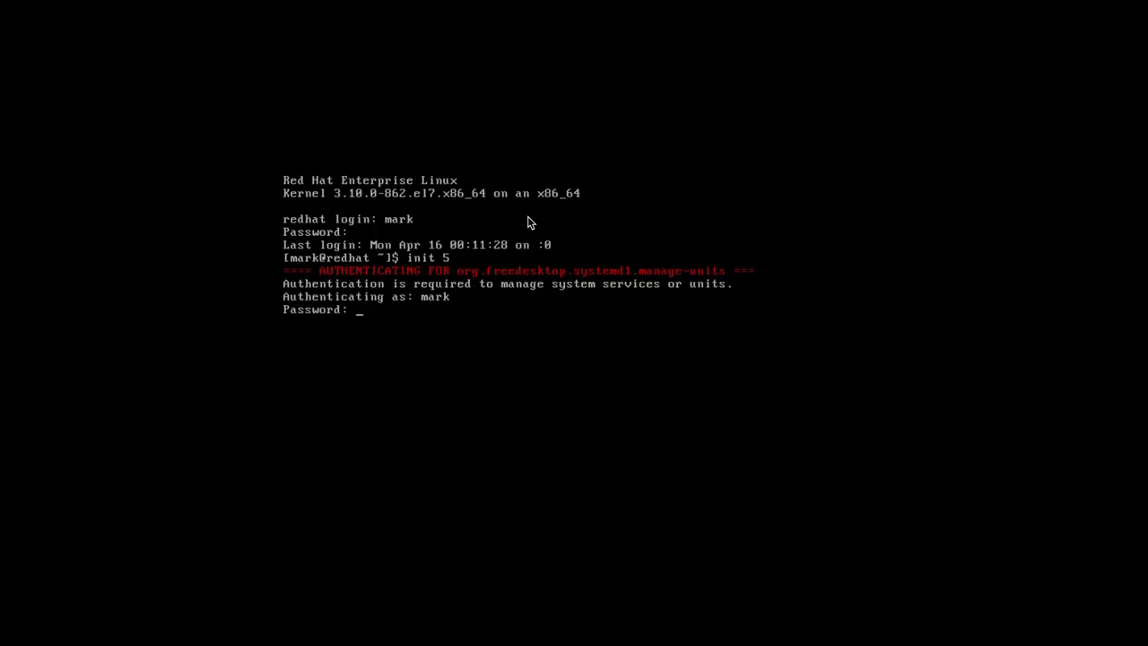
key("Return")
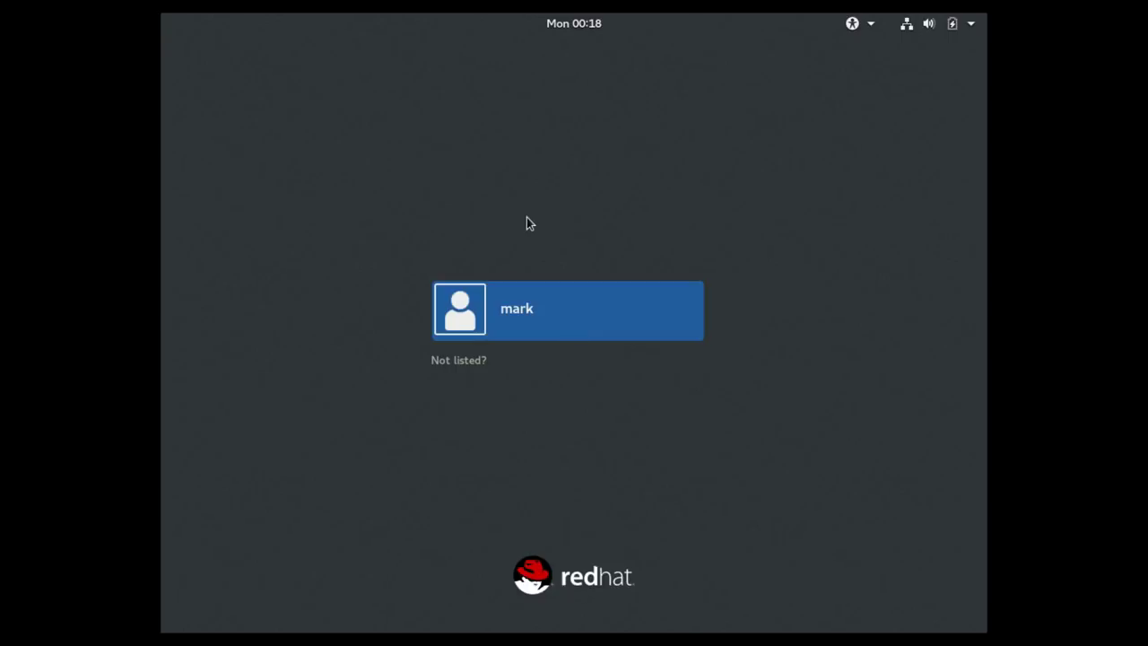
Sign in to GNOME with the user's password and open the Activities overview.
left_click(516, 308)
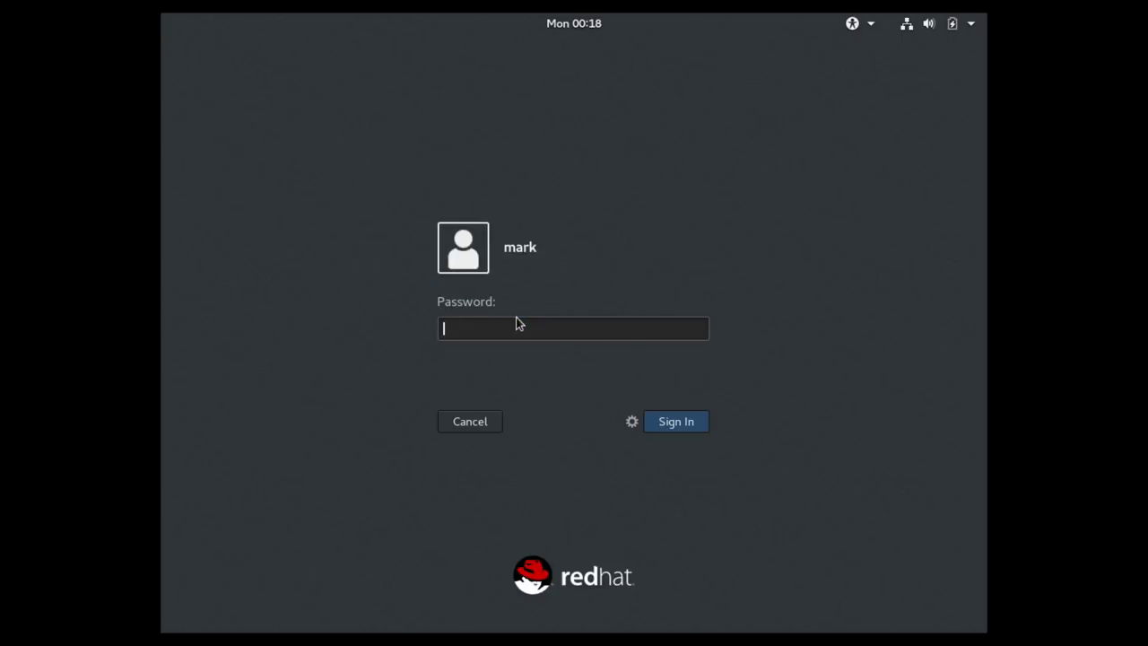
type("*********")
key("Return")
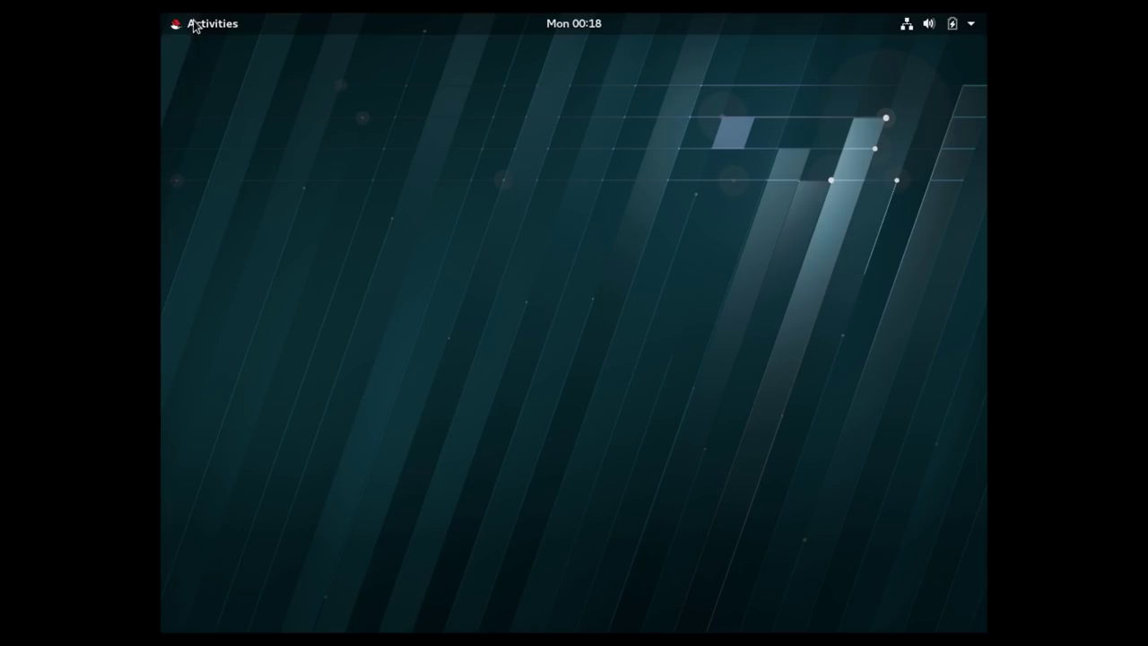
left_click(192, 26)
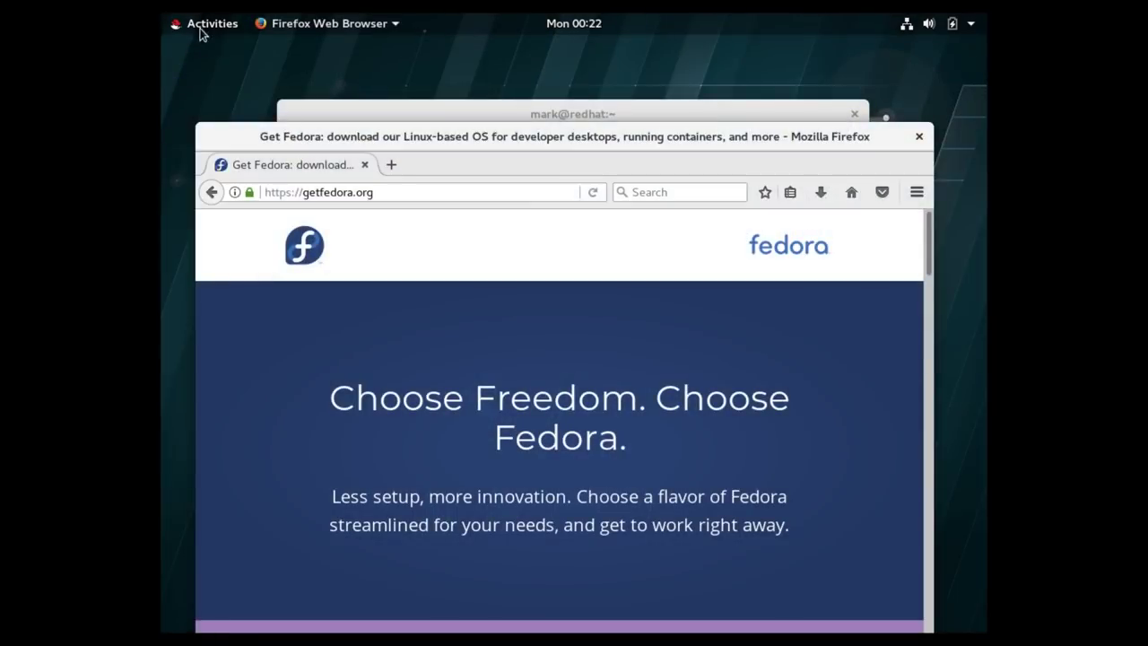
Launch Firewall from the Sundry folder in the application grid.
left_click(202, 29)
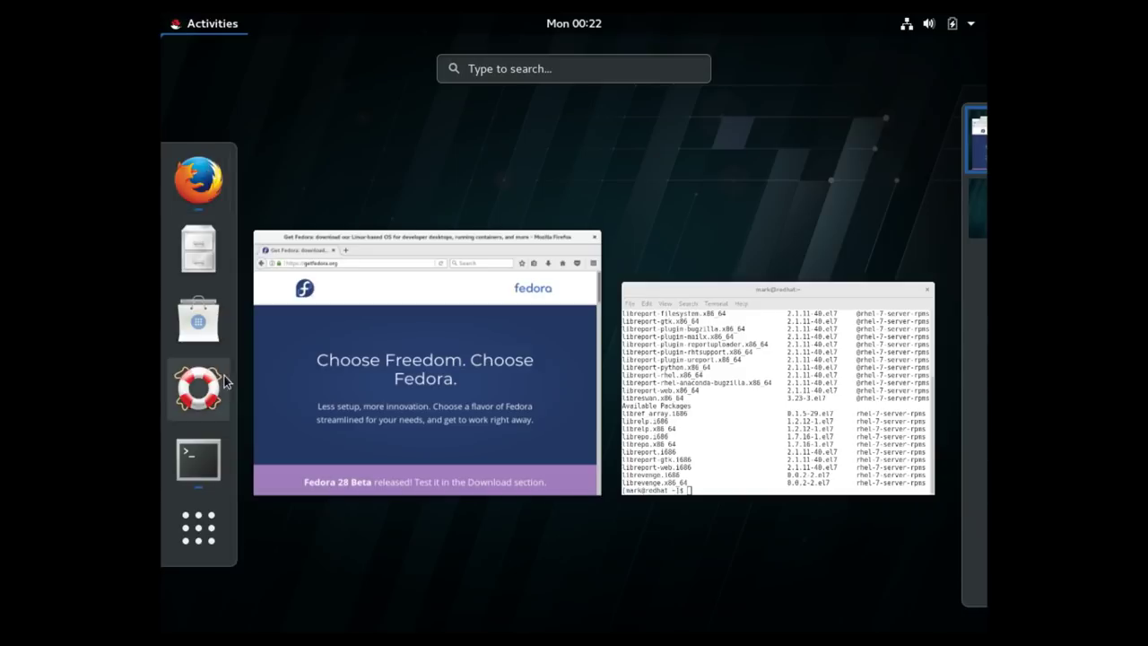
left_click(187, 535)
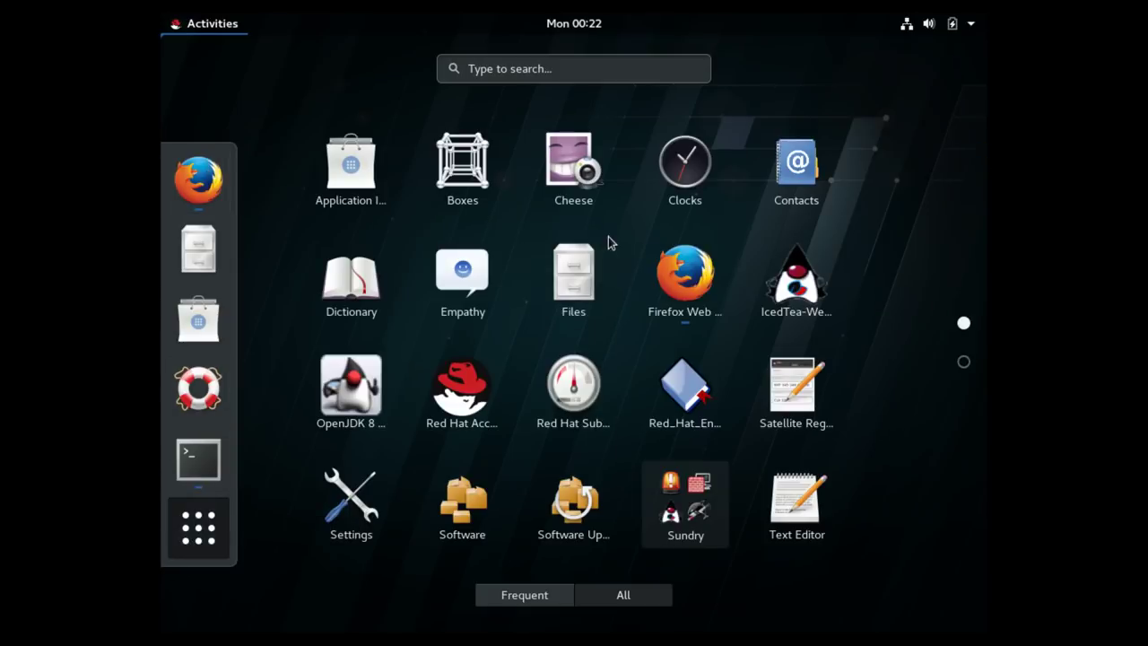
left_click(698, 527)
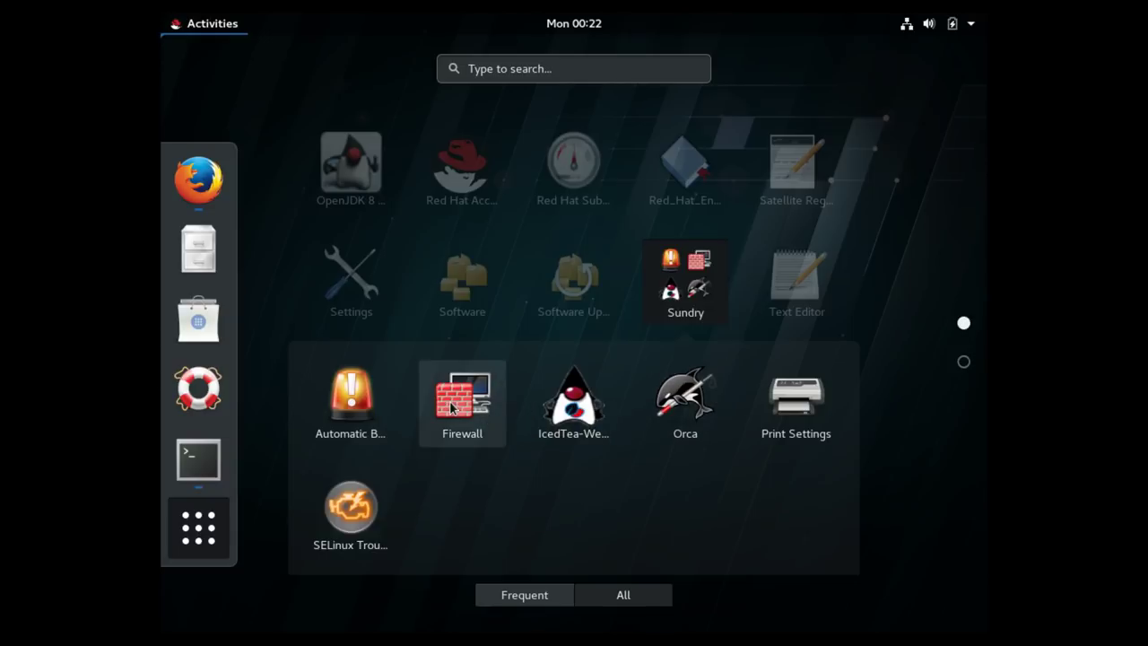
key("super")
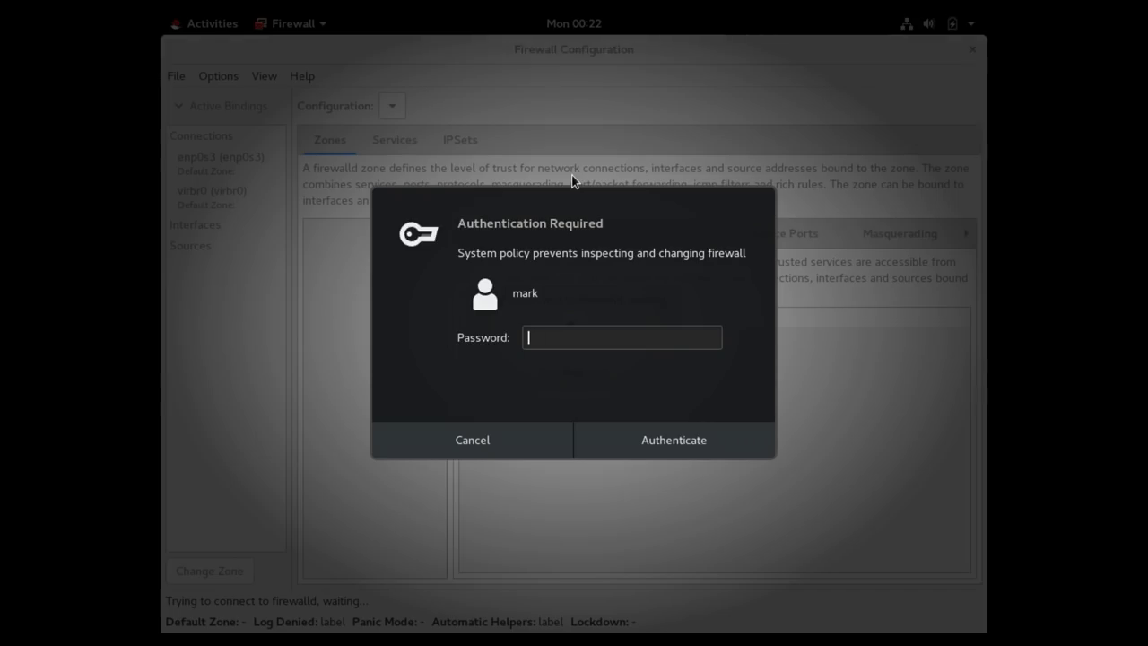
Authenticate, select the enp0s3 connection, and scroll the public zone's Services list to samba.
type("*********")
key("Return")
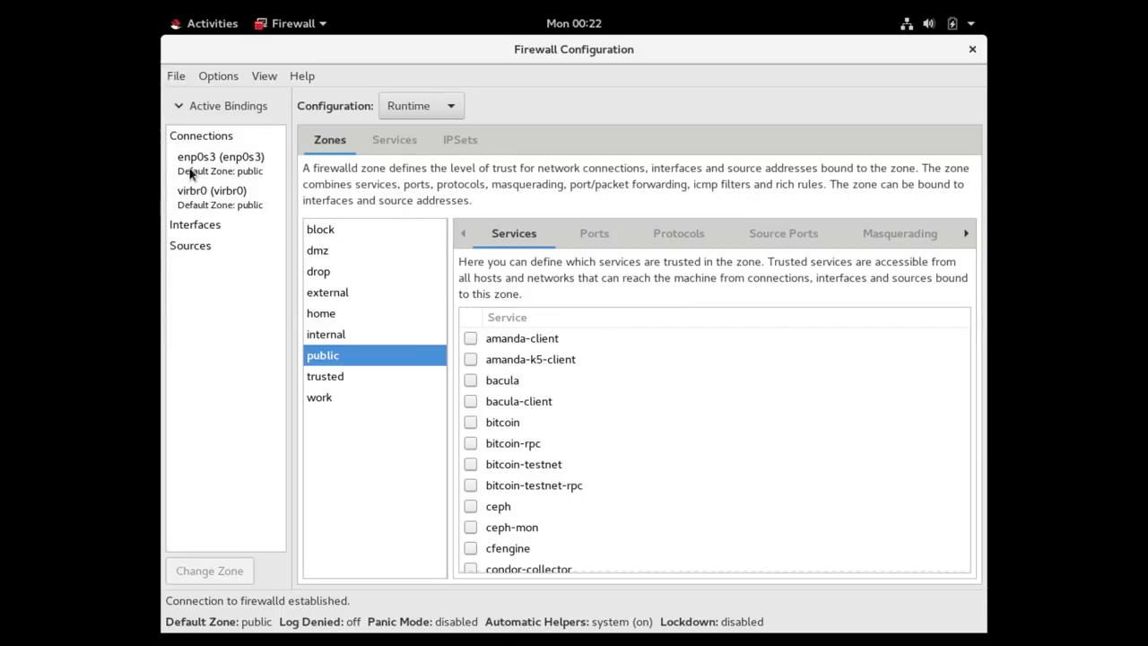
left_click(188, 170)
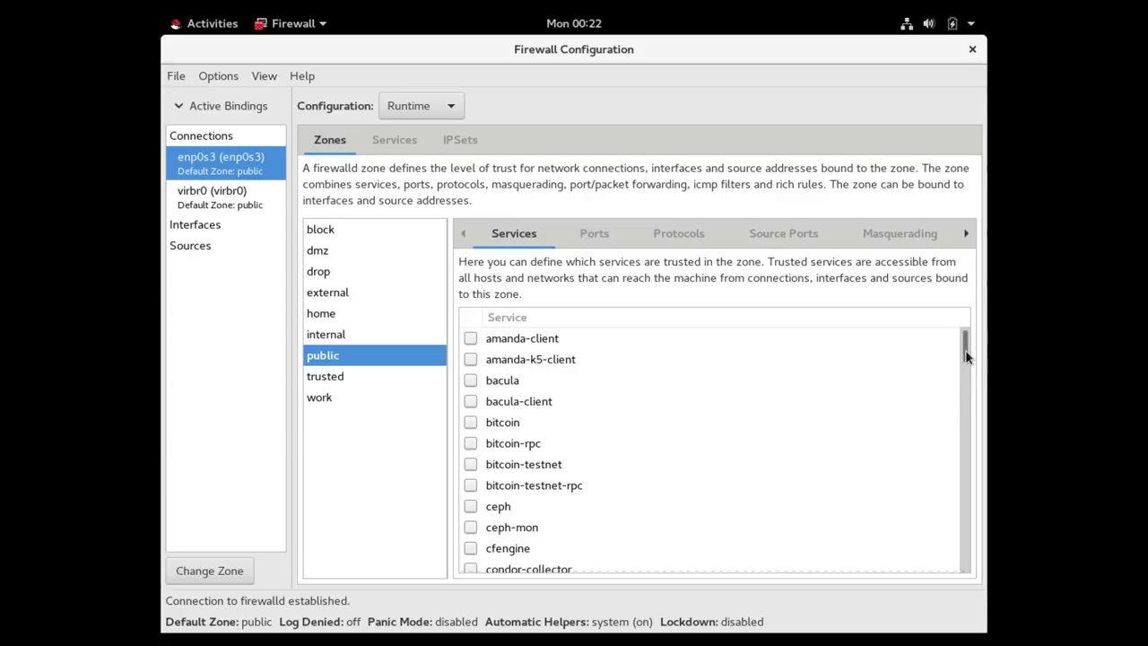
left_click_drag(965, 357, 963, 522)
In the runtime public zone, briefly allow samba and samba-client, then remove both again.
scroll(964, 521, "down", 5)
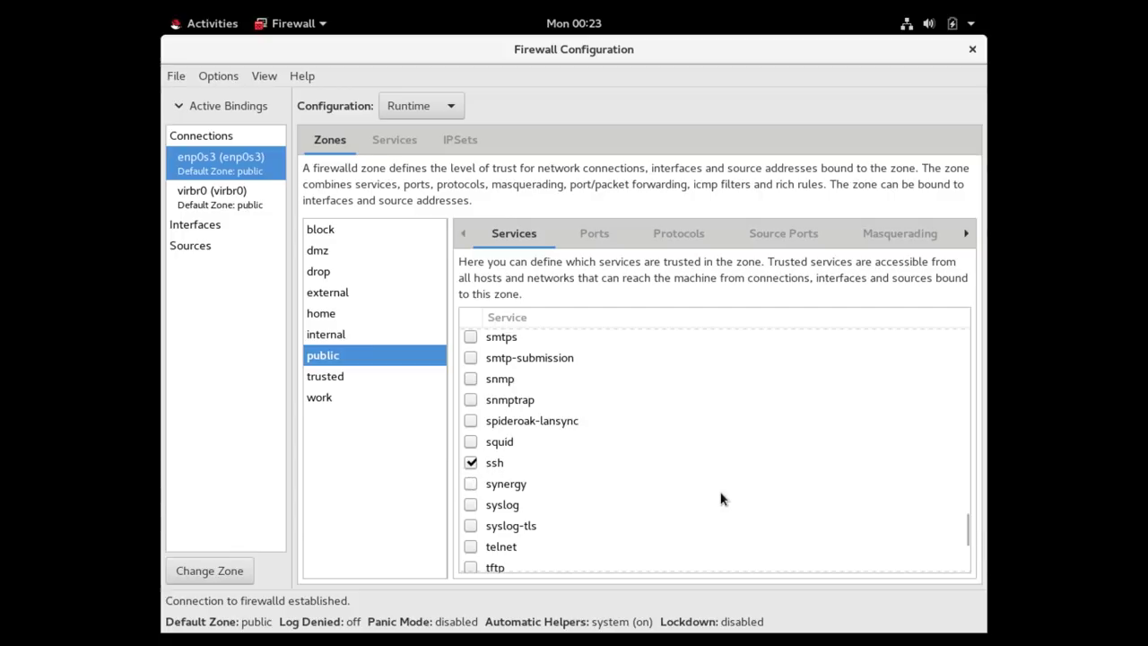
scroll(723, 498, "down", 2)
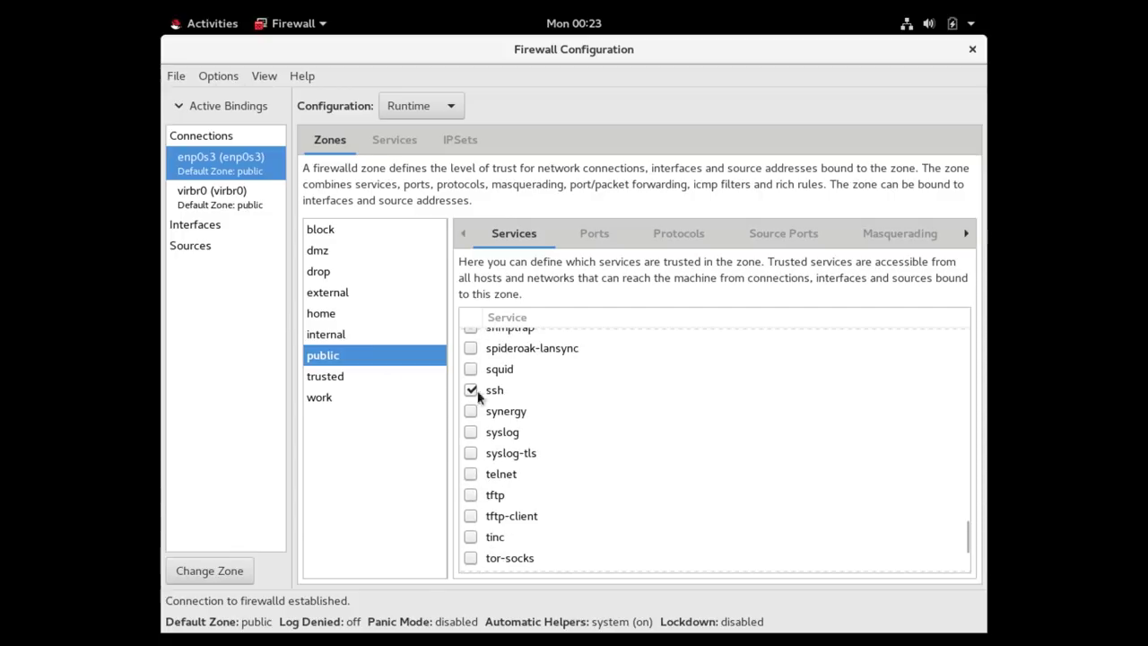
scroll(625, 424, "up", 4)
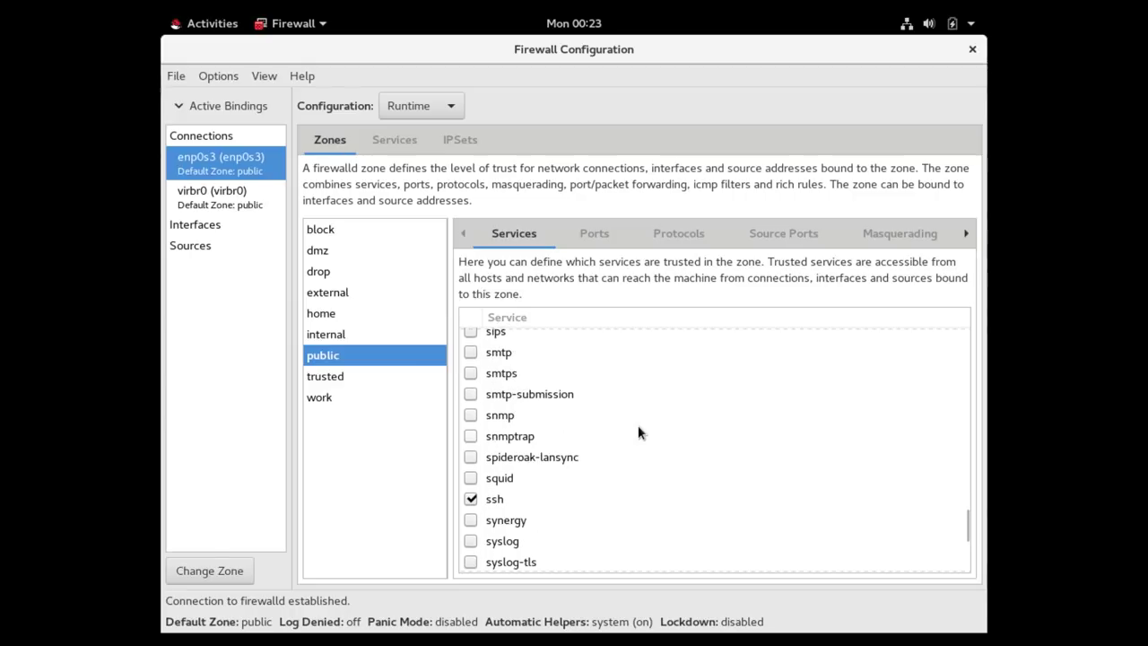
scroll(638, 432, "up", 3)
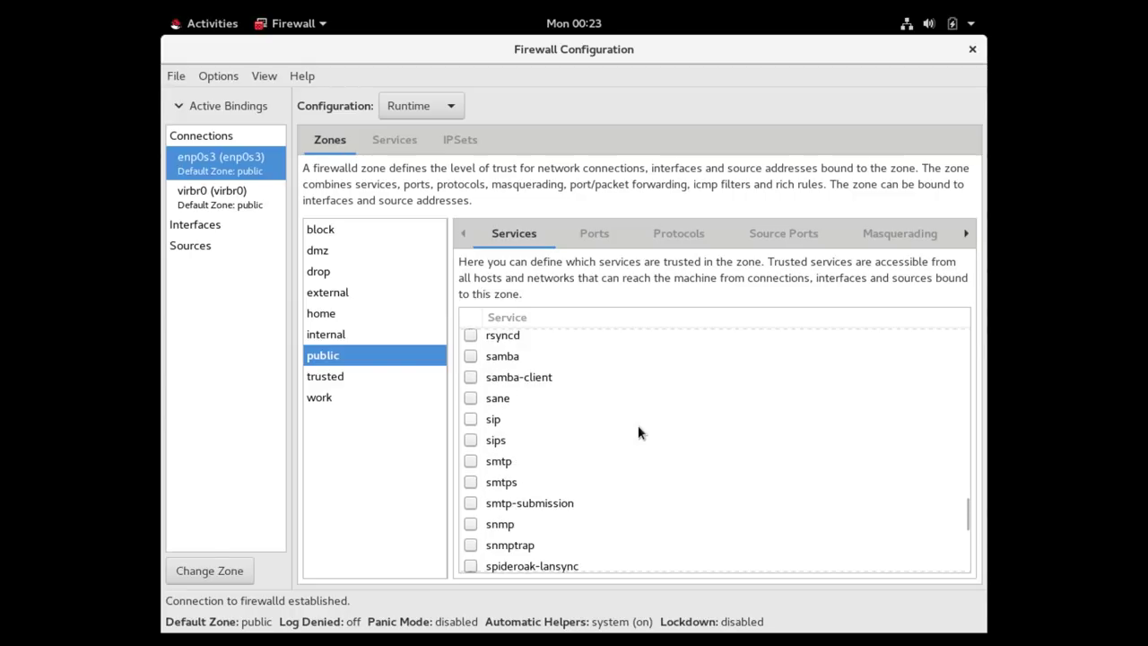
left_click(470, 392)
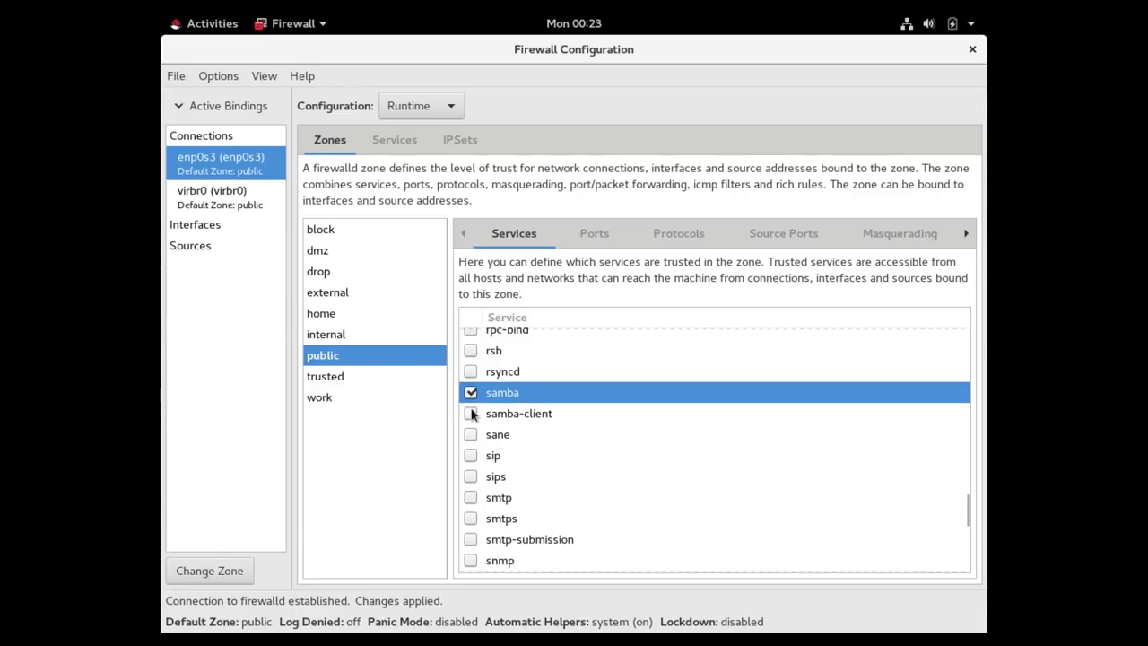
left_click(470, 413)
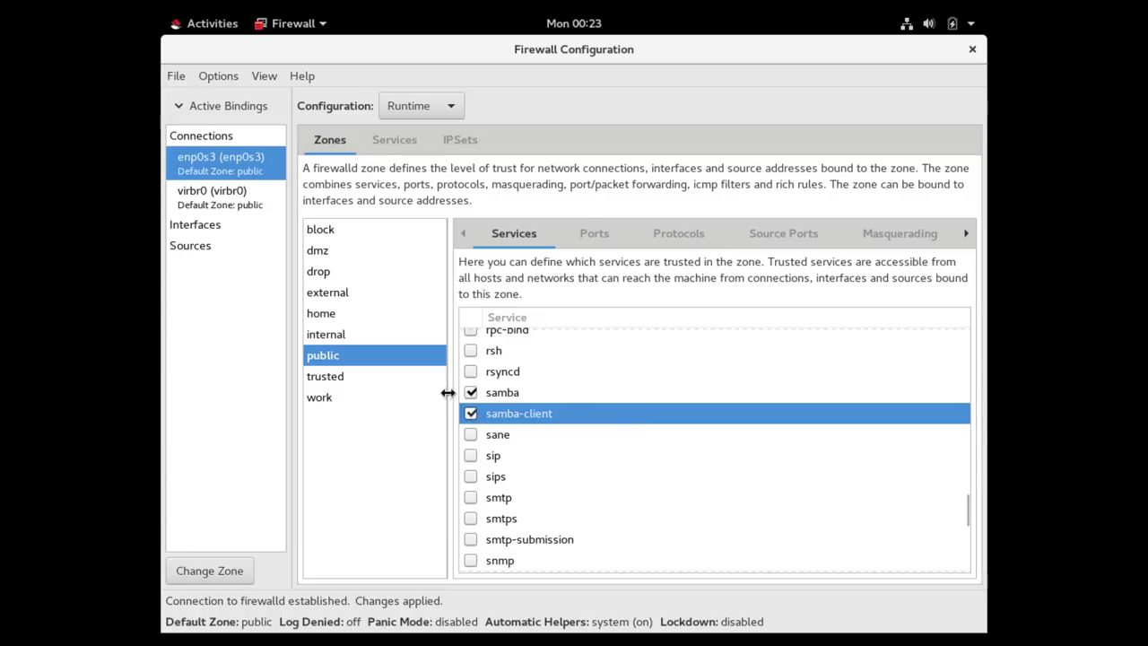
left_click(470, 413)
left_click(471, 392)
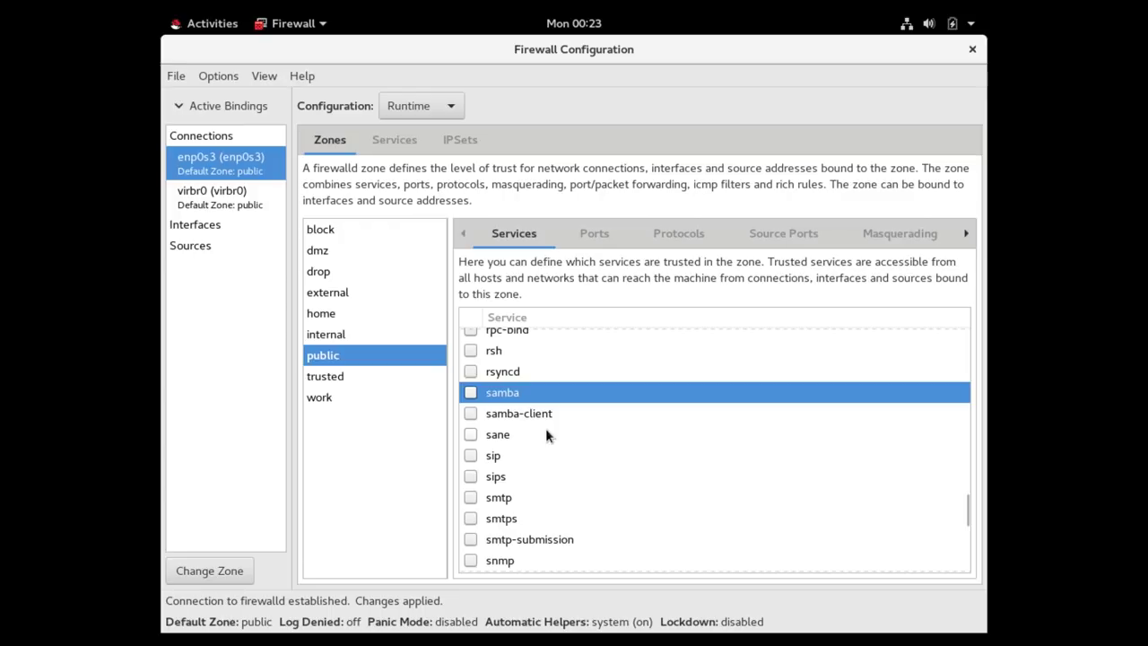
Return to the top of the services list and switch Configuration from Runtime to Permanent.
scroll(547, 434, "up", 5)
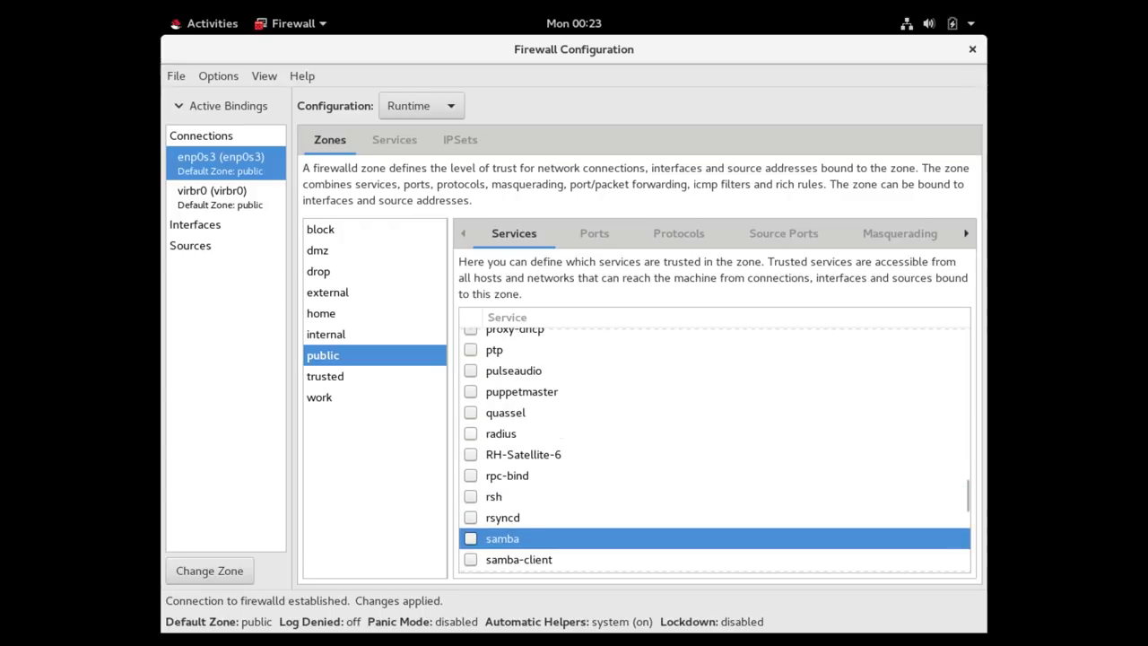
scroll(553, 461, "up", 5)
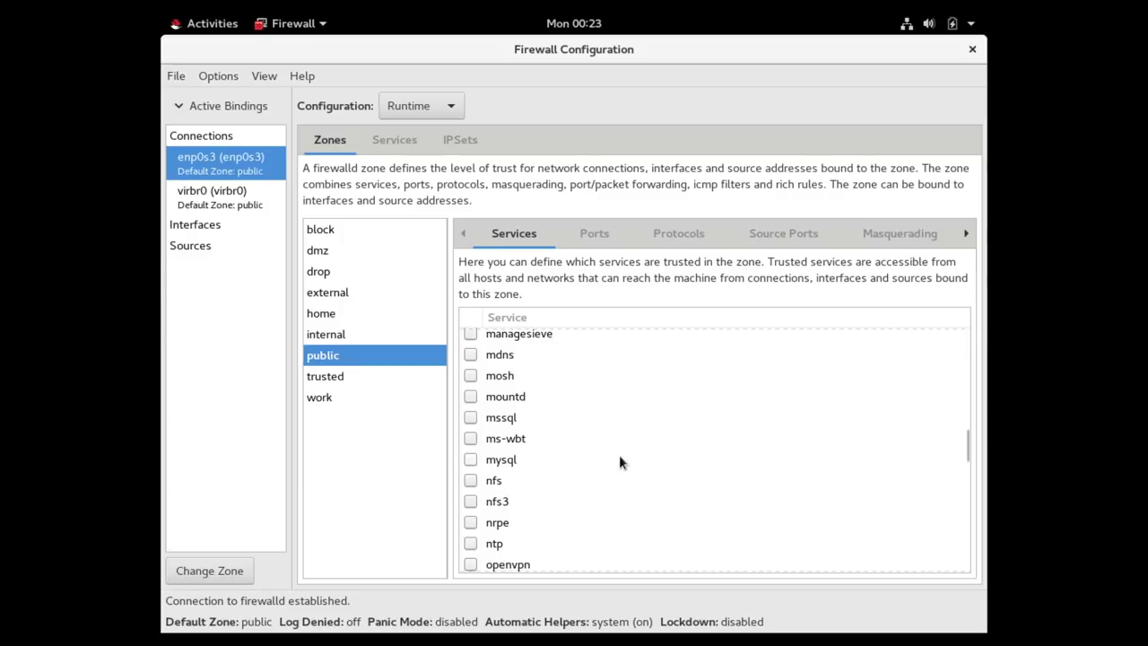
scroll(620, 458, "up", 2)
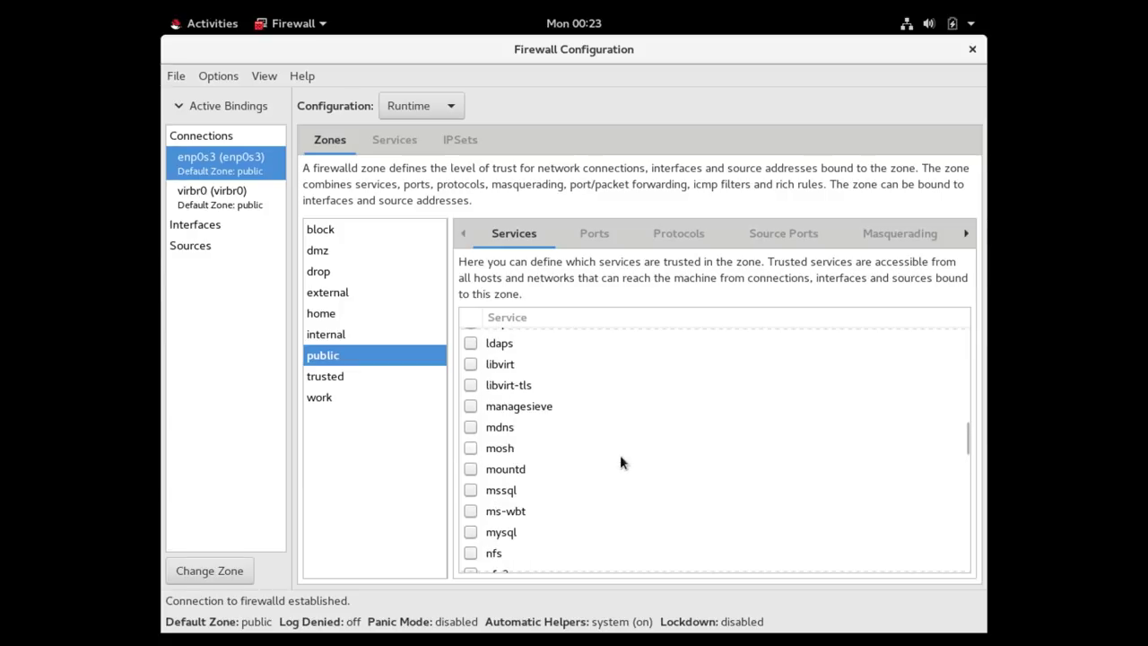
scroll(620, 457, "up", 2)
scroll(620, 459, "down", 2)
scroll(608, 490, "up", 4)
scroll(608, 489, "up", 14)
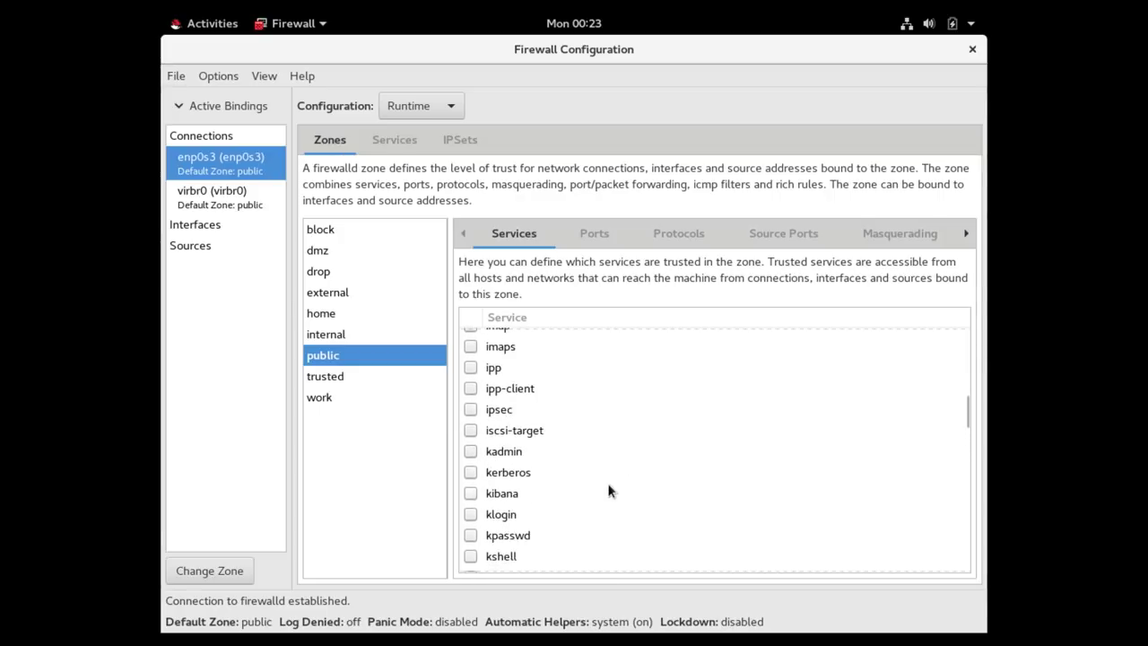
scroll(608, 490, "up", 6)
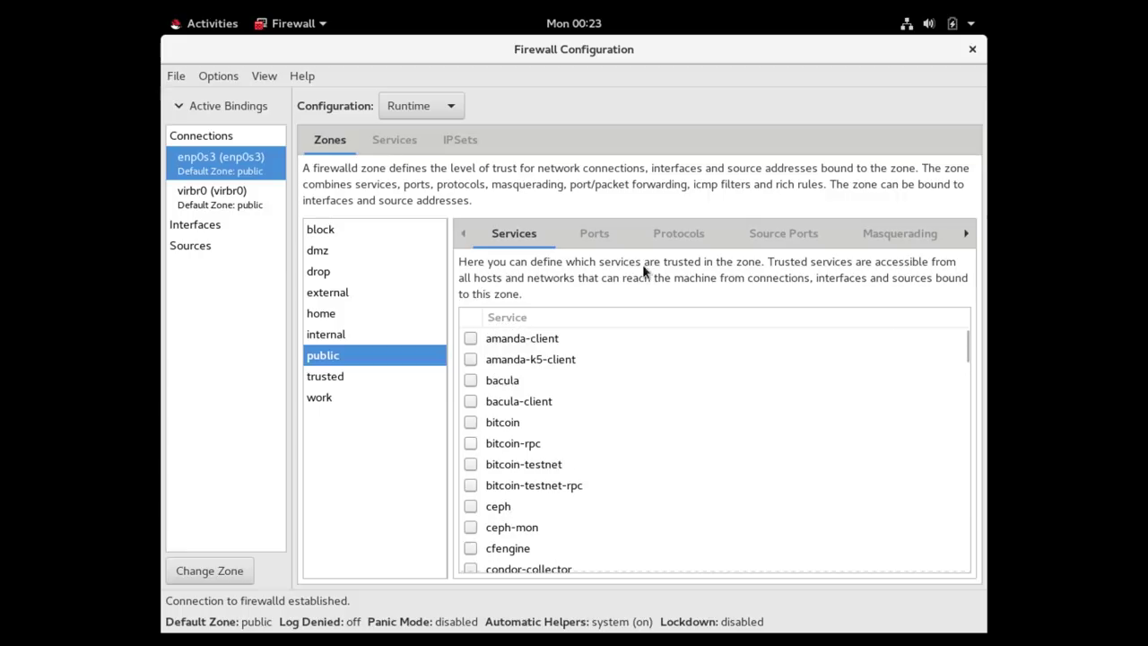
left_click(450, 106)
left_click(413, 133)
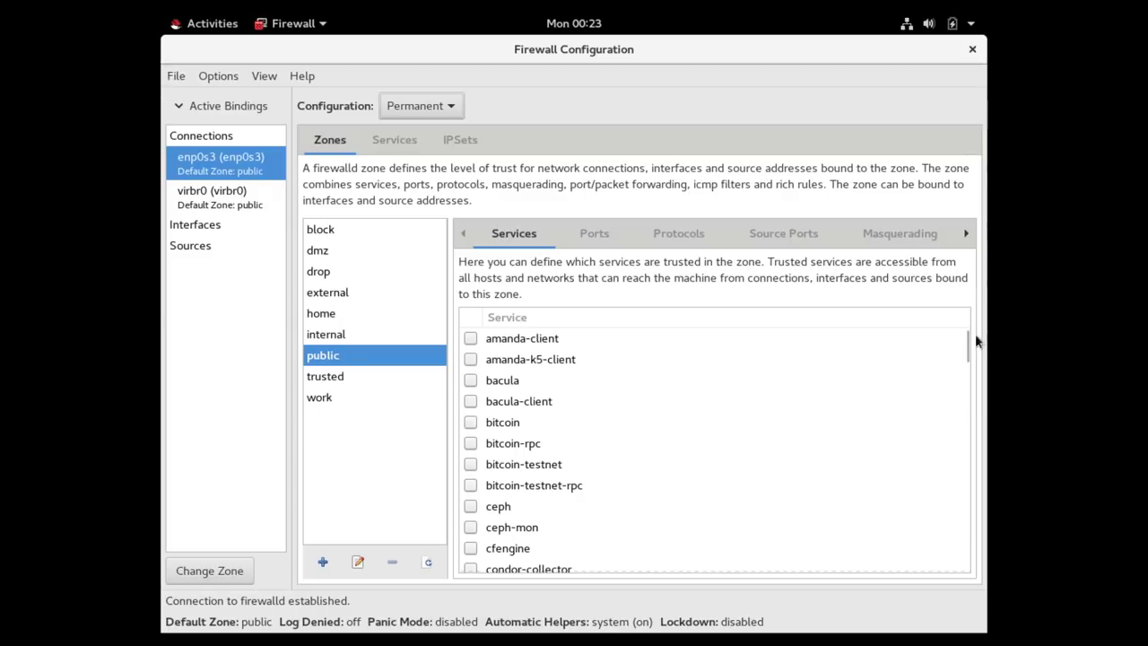
Allow samba in the permanent public zone and reload firewalld.
left_click_drag(967, 345, 967, 501)
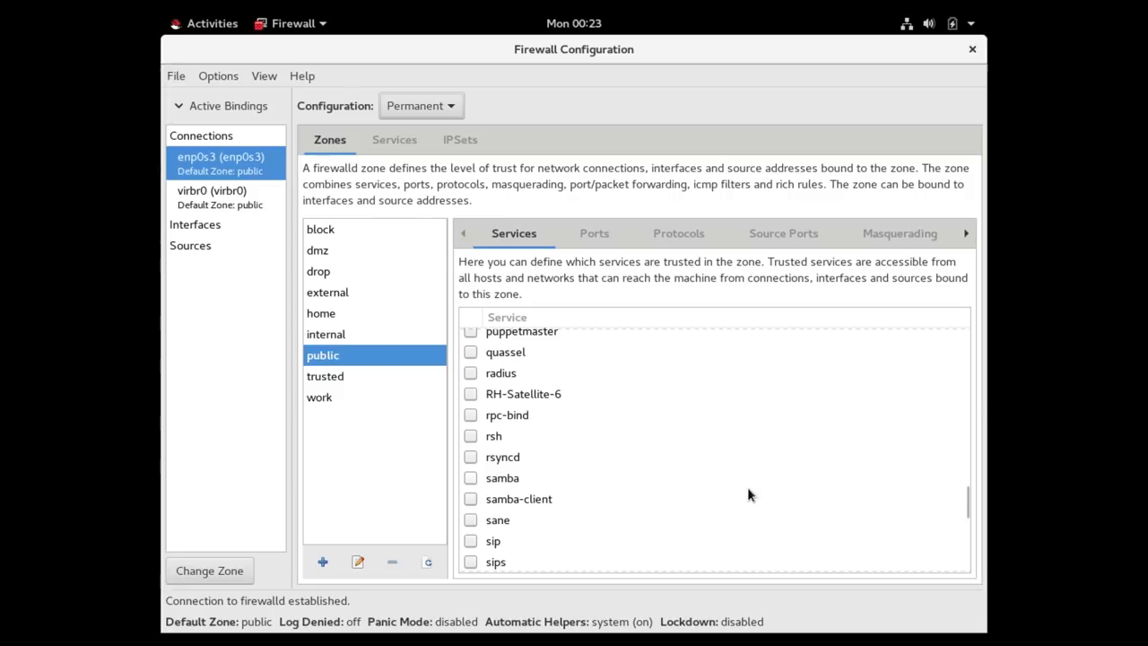
left_click(470, 478)
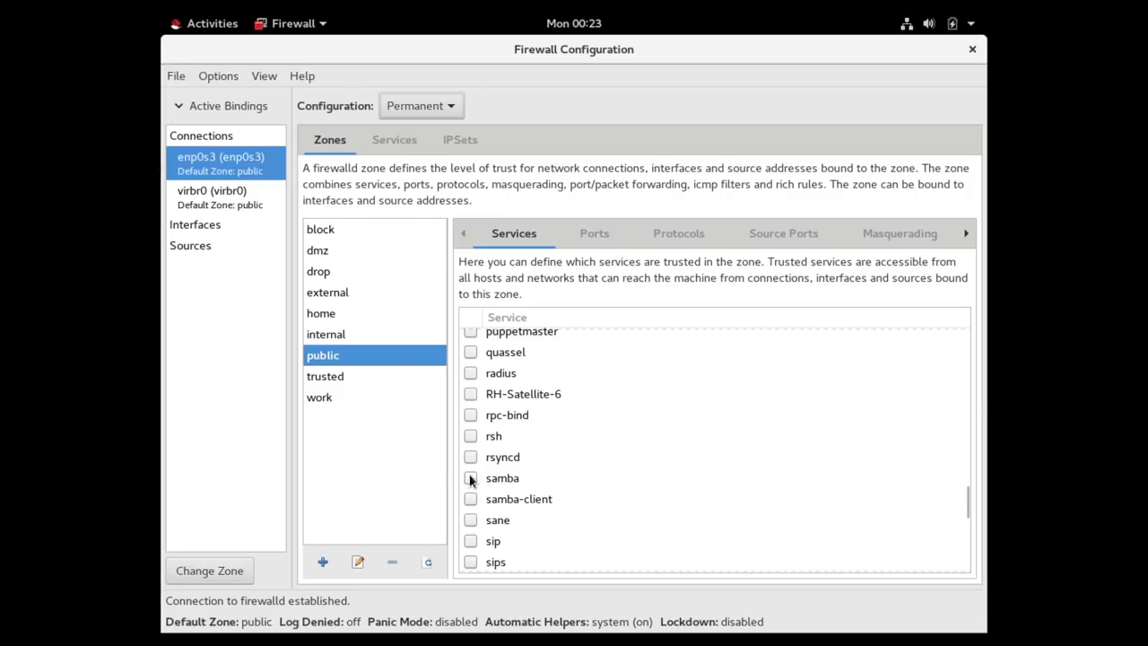
left_click(218, 77)
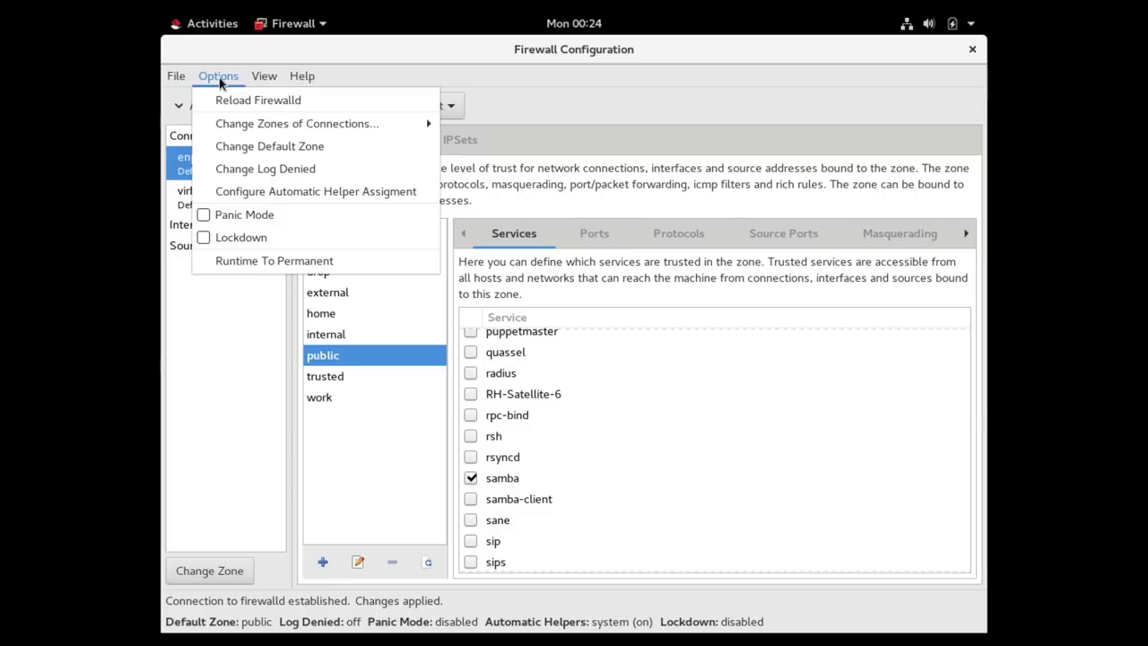
left_click(250, 100)
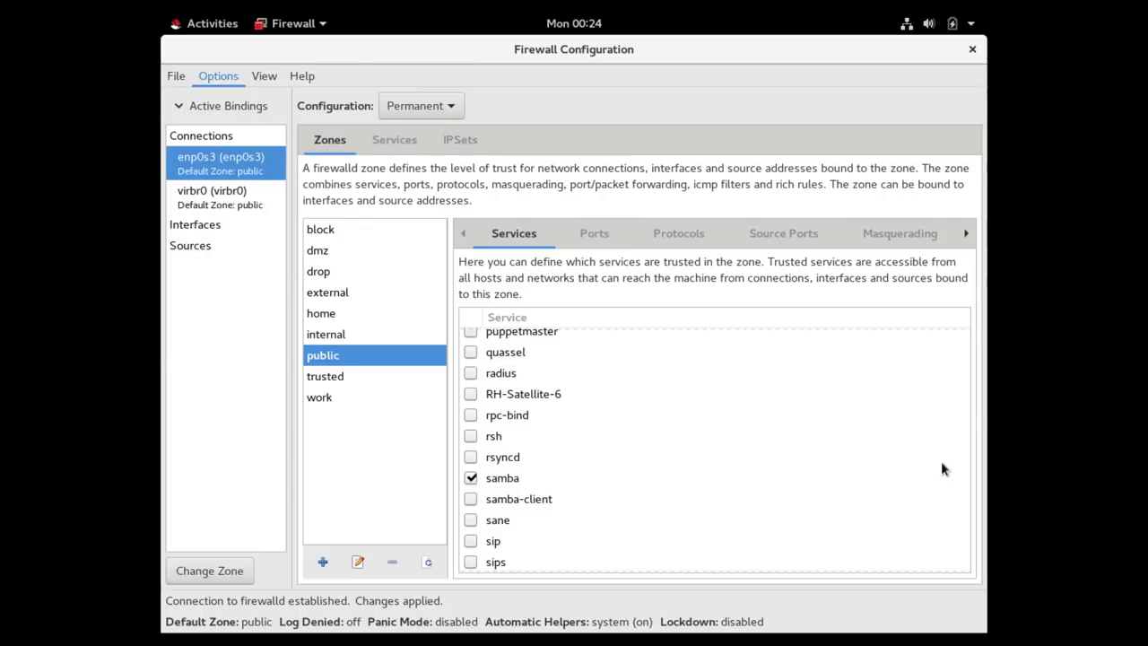
Set the Configuration view back to Runtime.
left_click(931, 394)
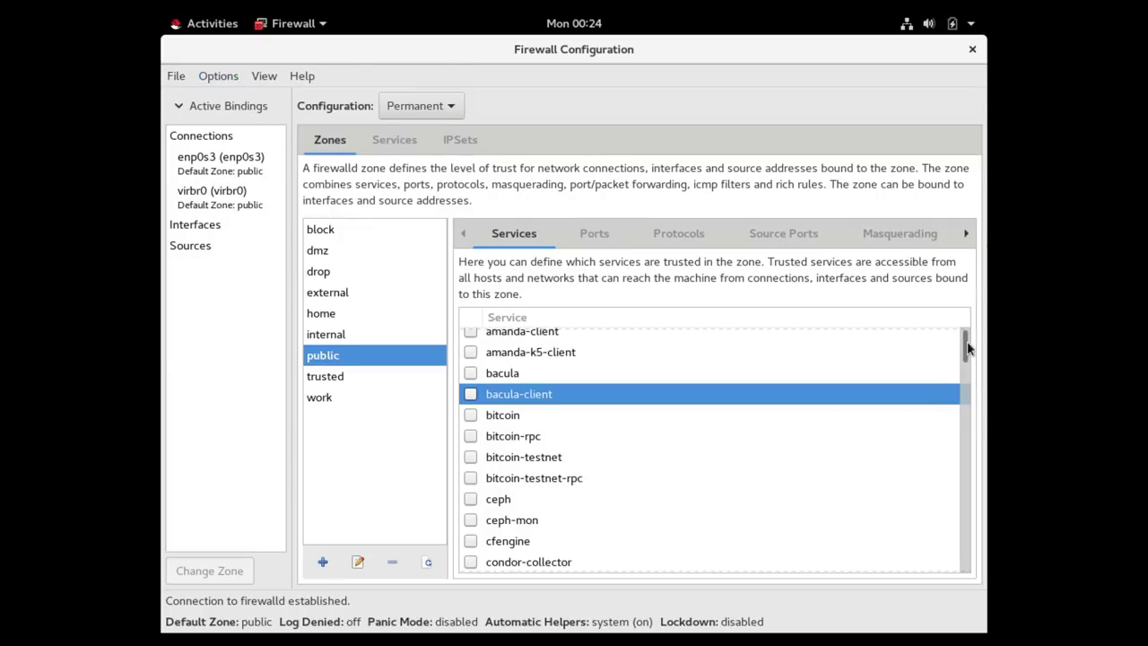
left_click_drag(967, 341, 968, 507)
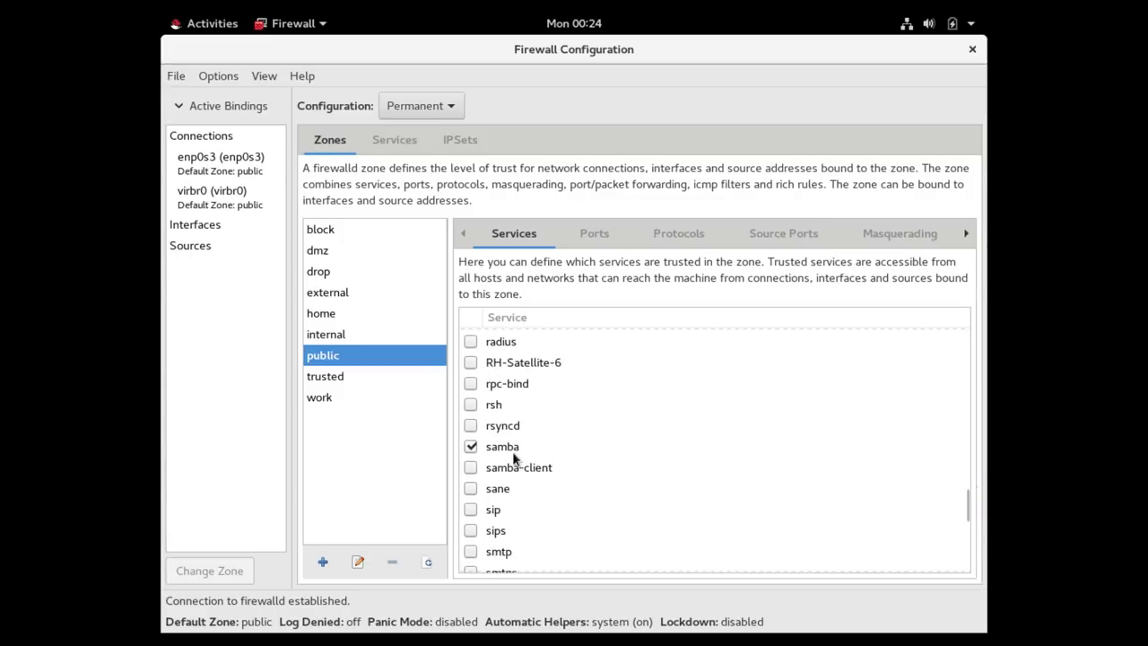
left_click(451, 106)
key("Escape")
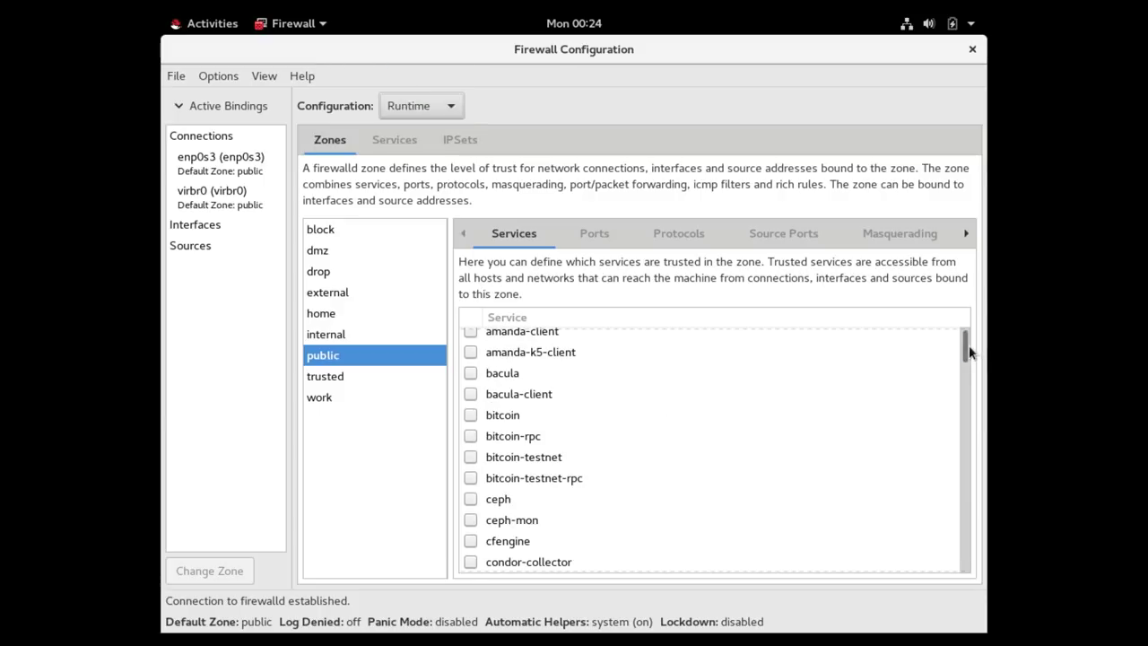
Confirm samba is allowed in Runtime, then switch Configuration to Permanent.
left_click_drag(971, 353, 975, 502)
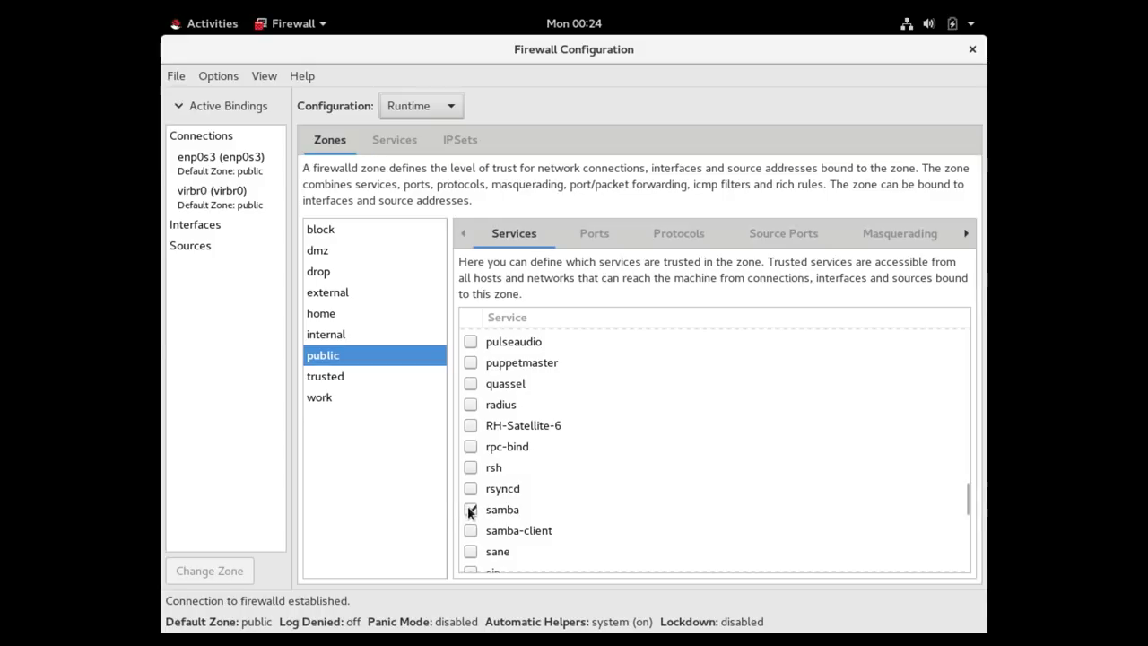
left_click(448, 106)
left_click(398, 139)
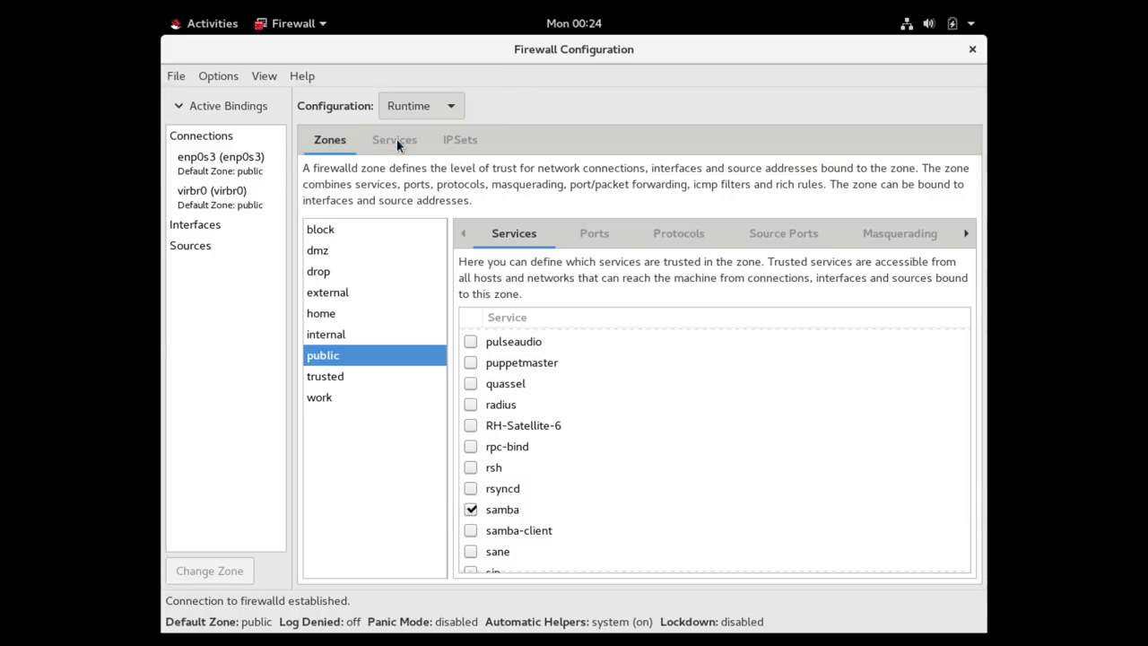
Uncheck samba in the permanent public zone's services.
scroll(661, 489, "down", 20)
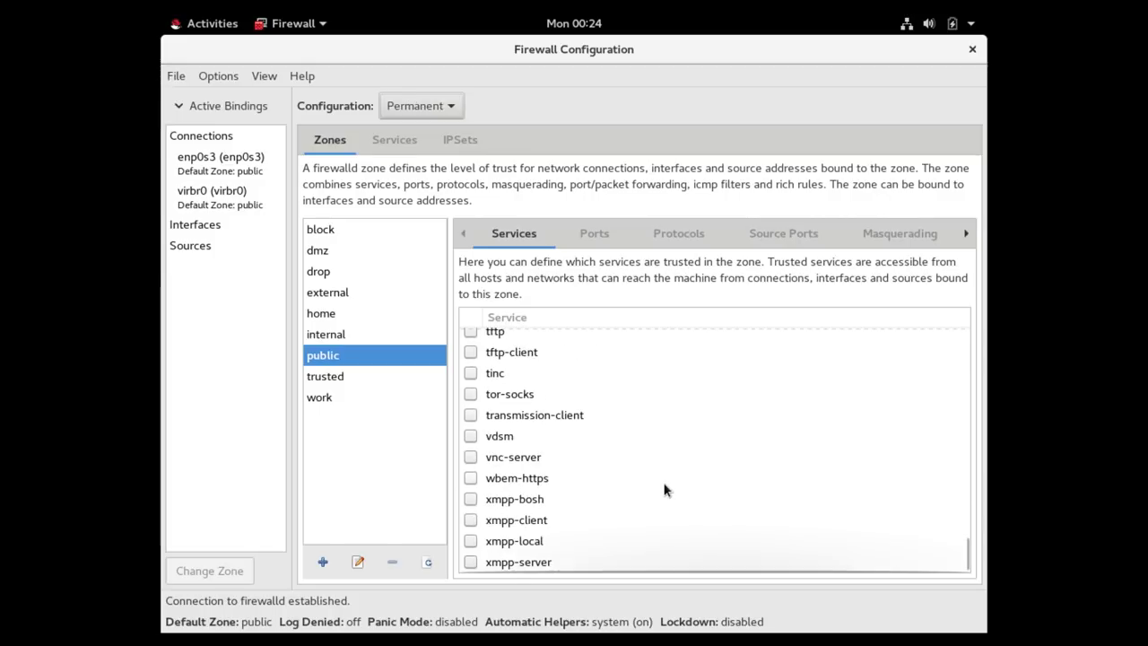
scroll(664, 489, "up", 1)
scroll(664, 489, "up", 3)
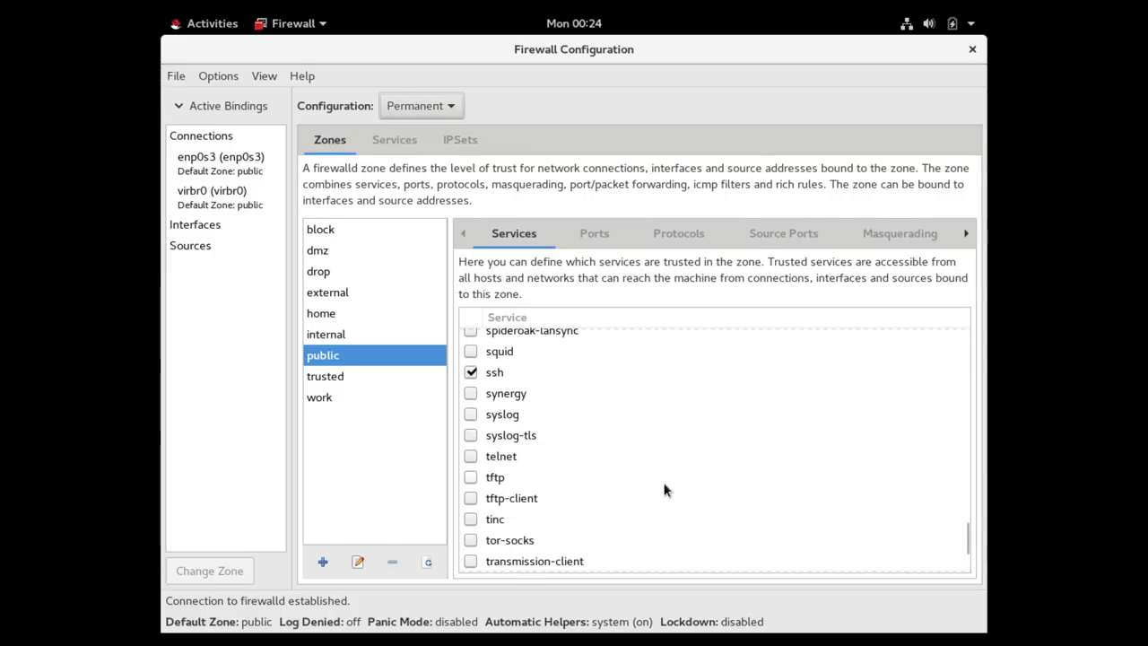
scroll(530, 435, "up", 2)
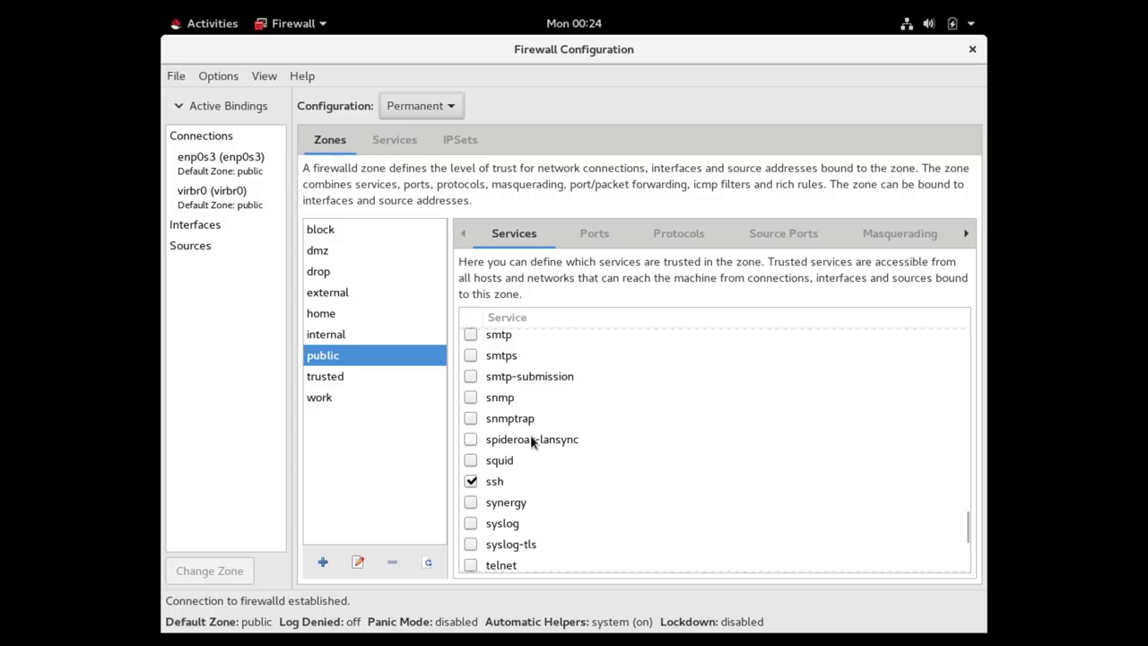
scroll(530, 434, "up", 3)
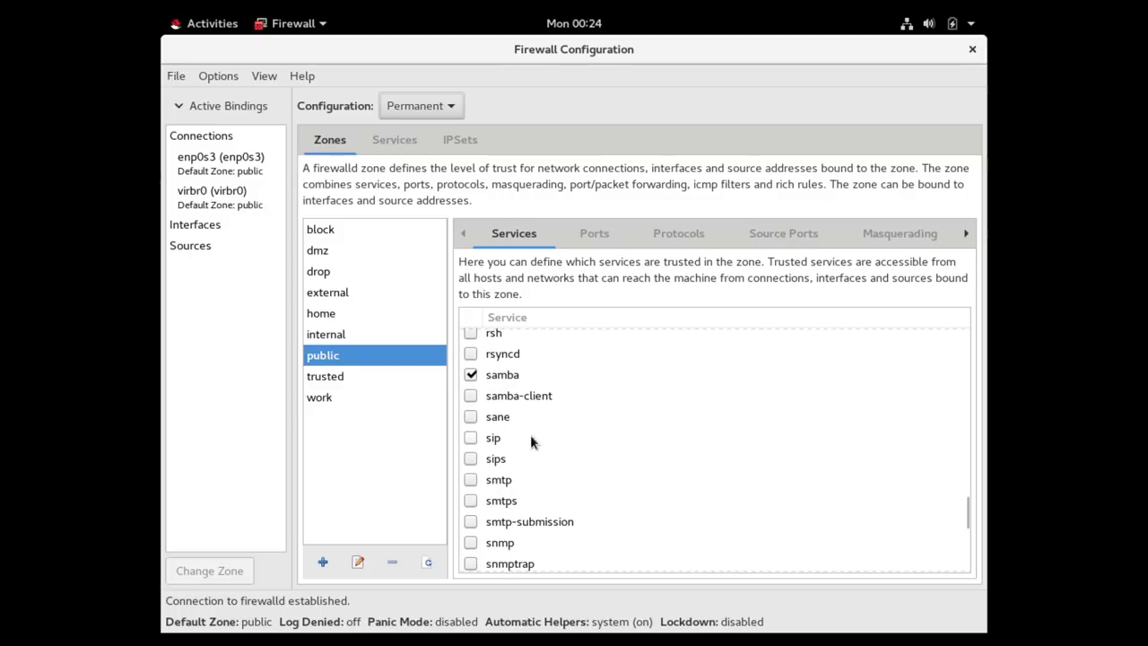
left_click(471, 377)
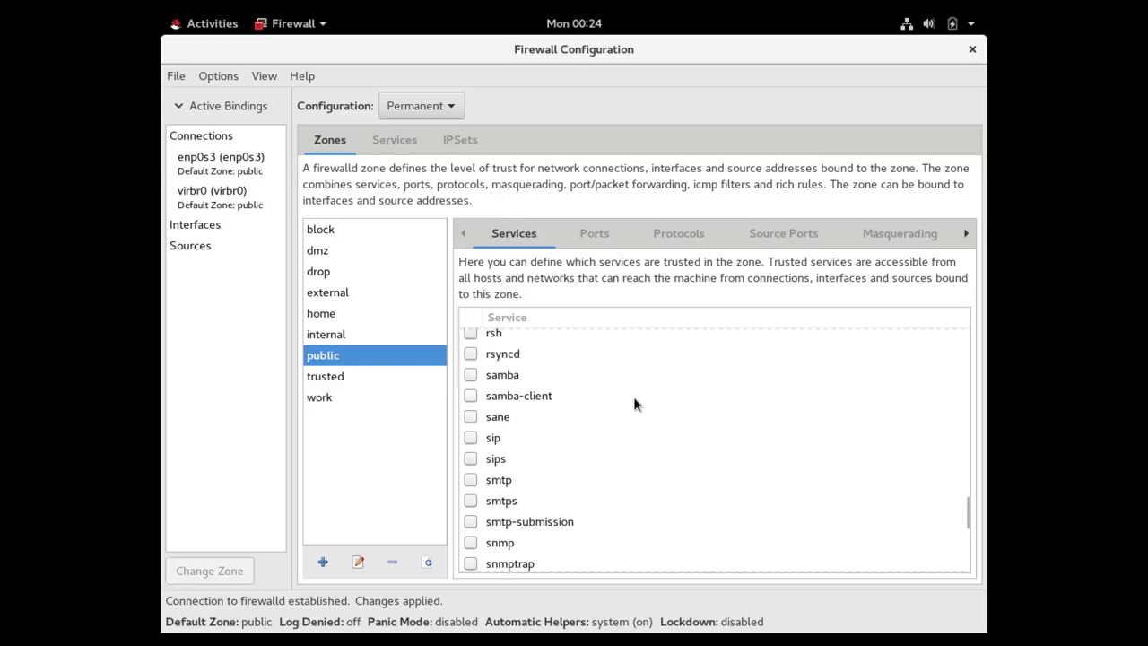
Reload firewalld via Options so samba's permanent removal from the public zone takes effect.
left_click(233, 79)
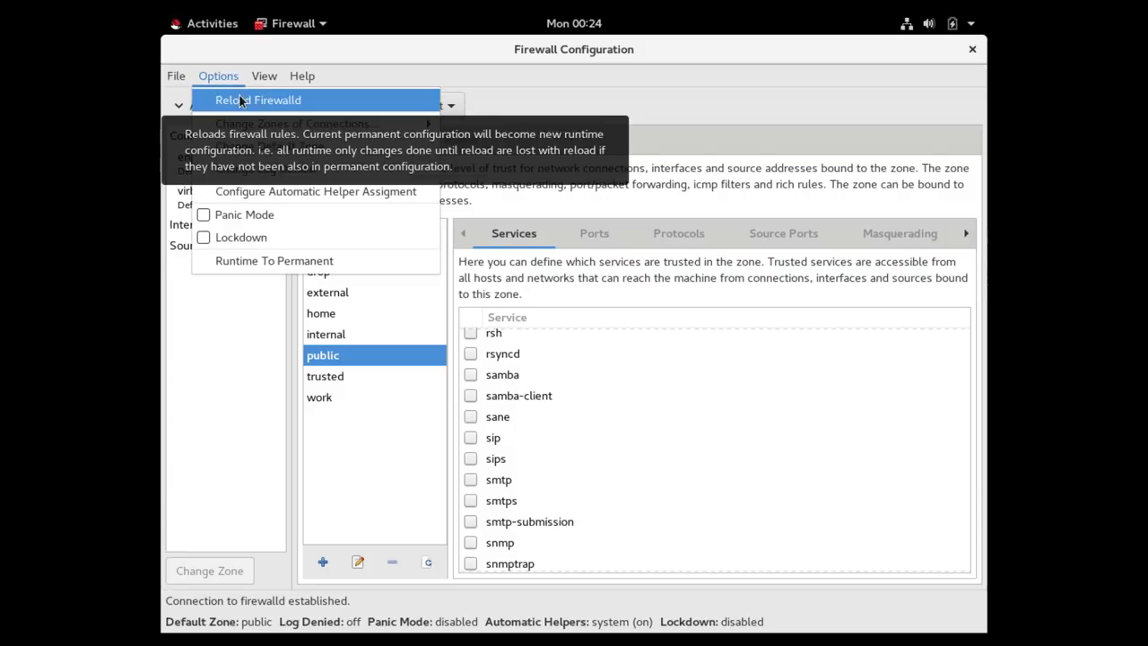
left_click(240, 100)
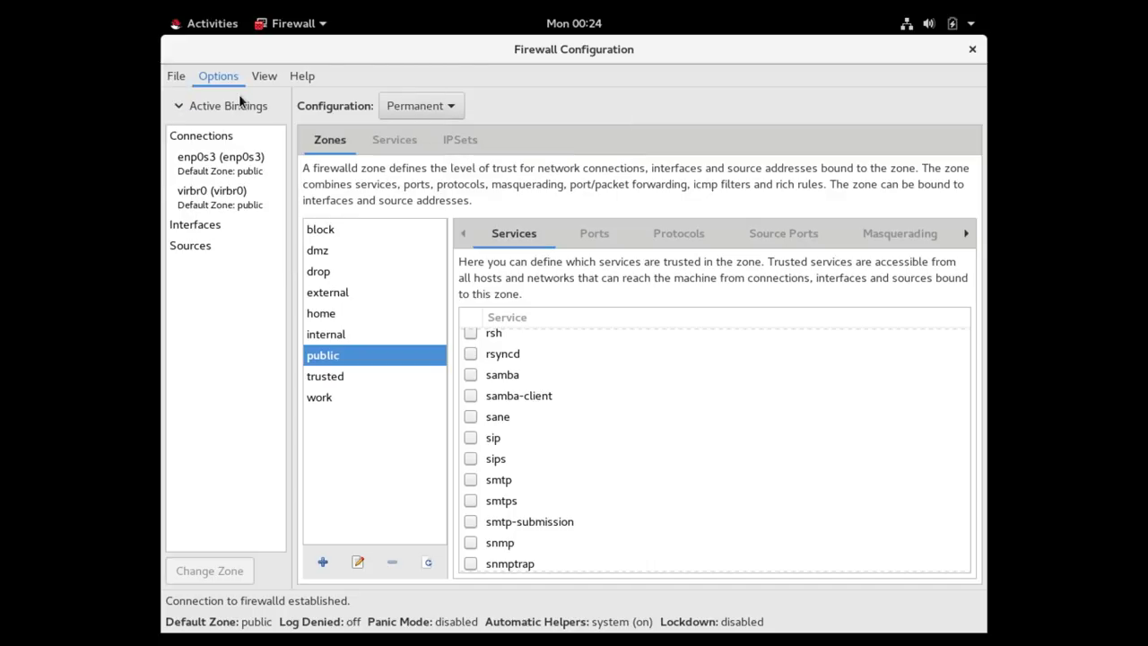
scroll(736, 359, "up", 15)
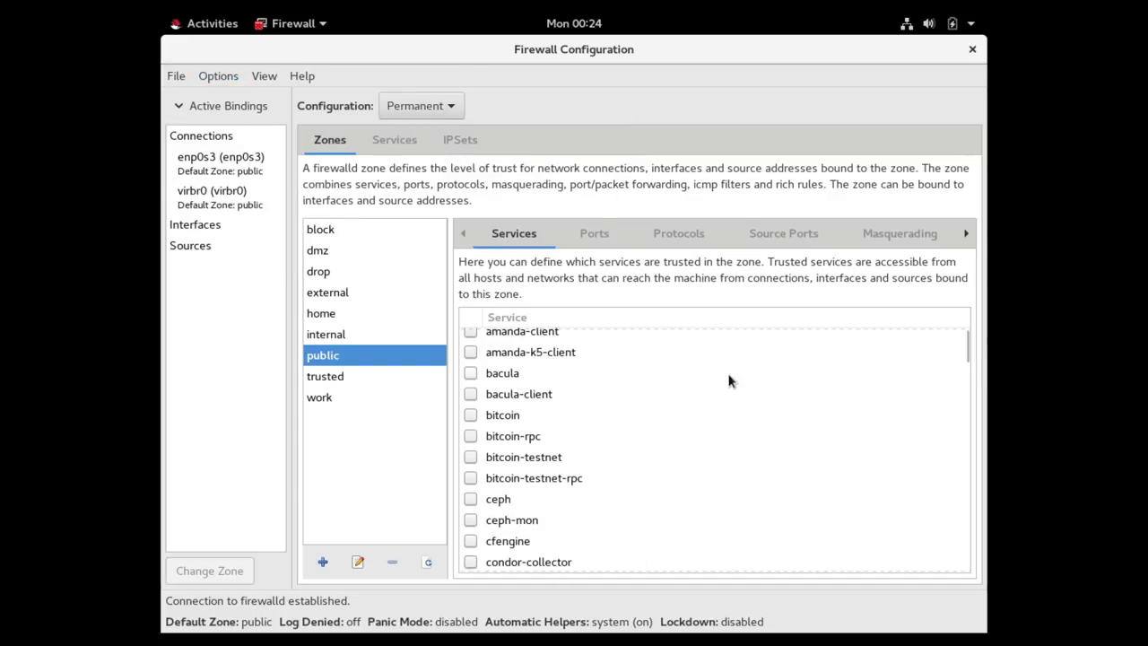
left_click(216, 78)
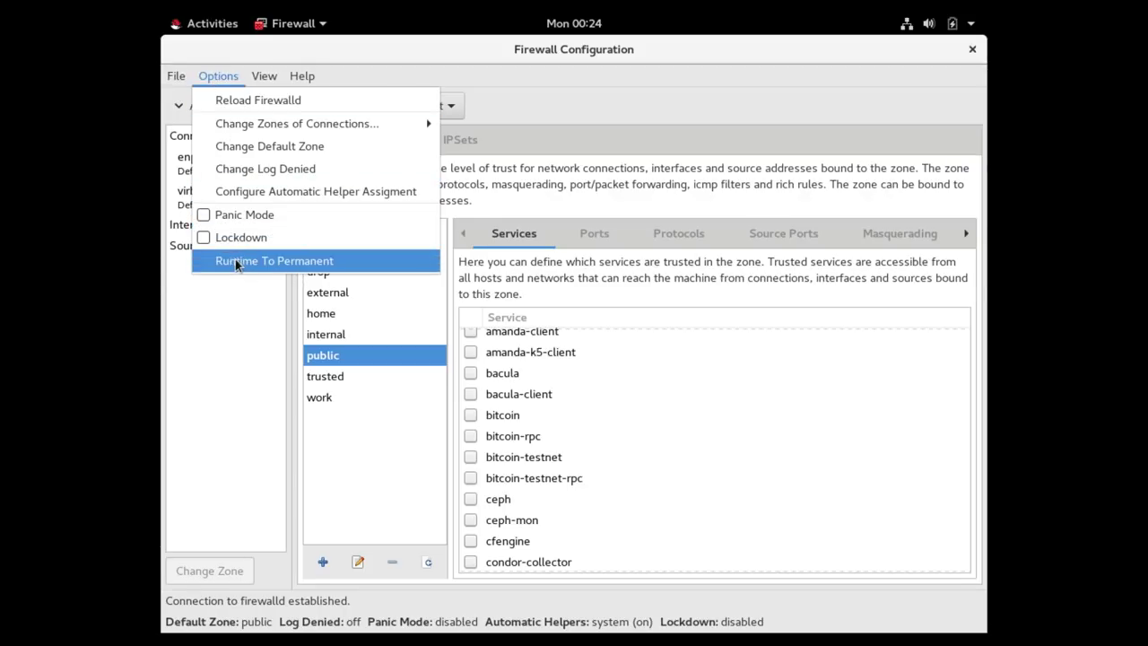
left_click(580, 357)
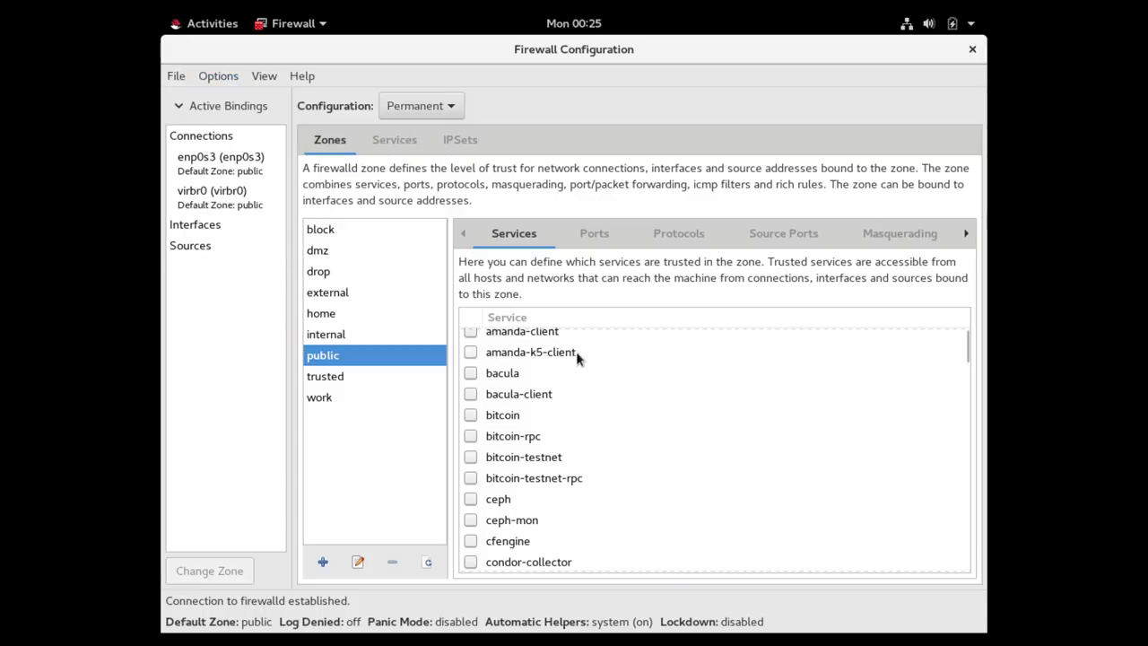